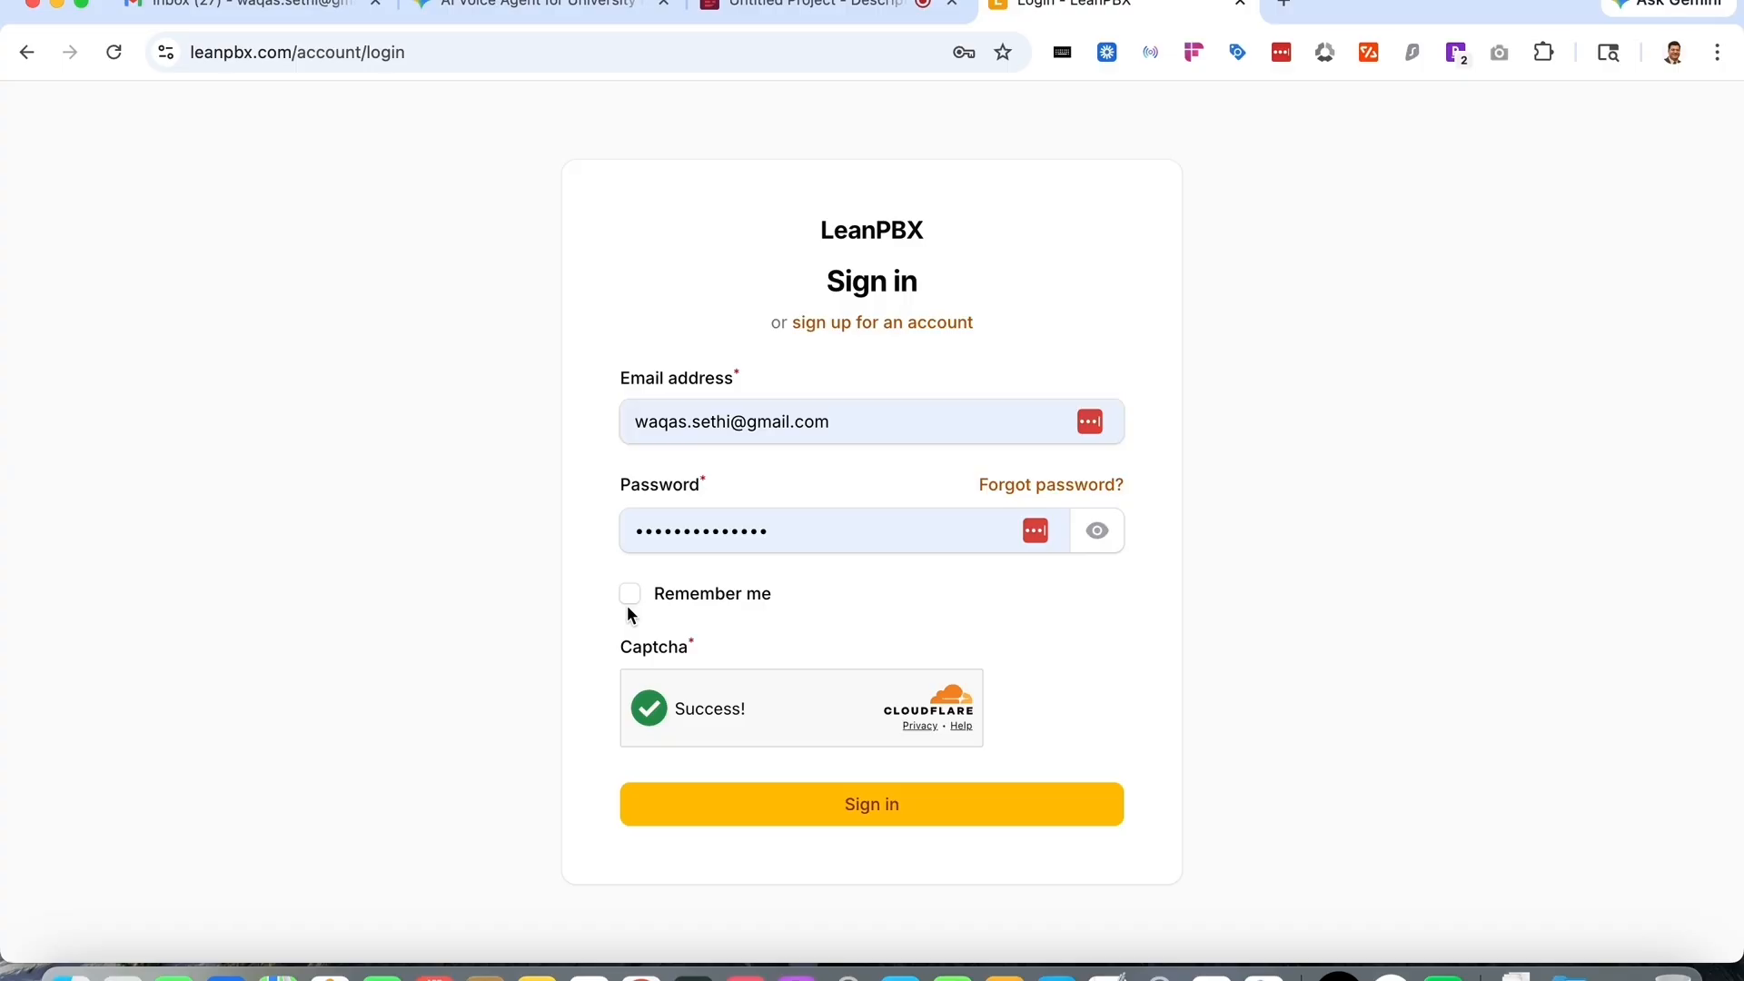
# - Sign in to the account and dismiss the password-check and save-password pop-ups
pyautogui.click(826, 818)
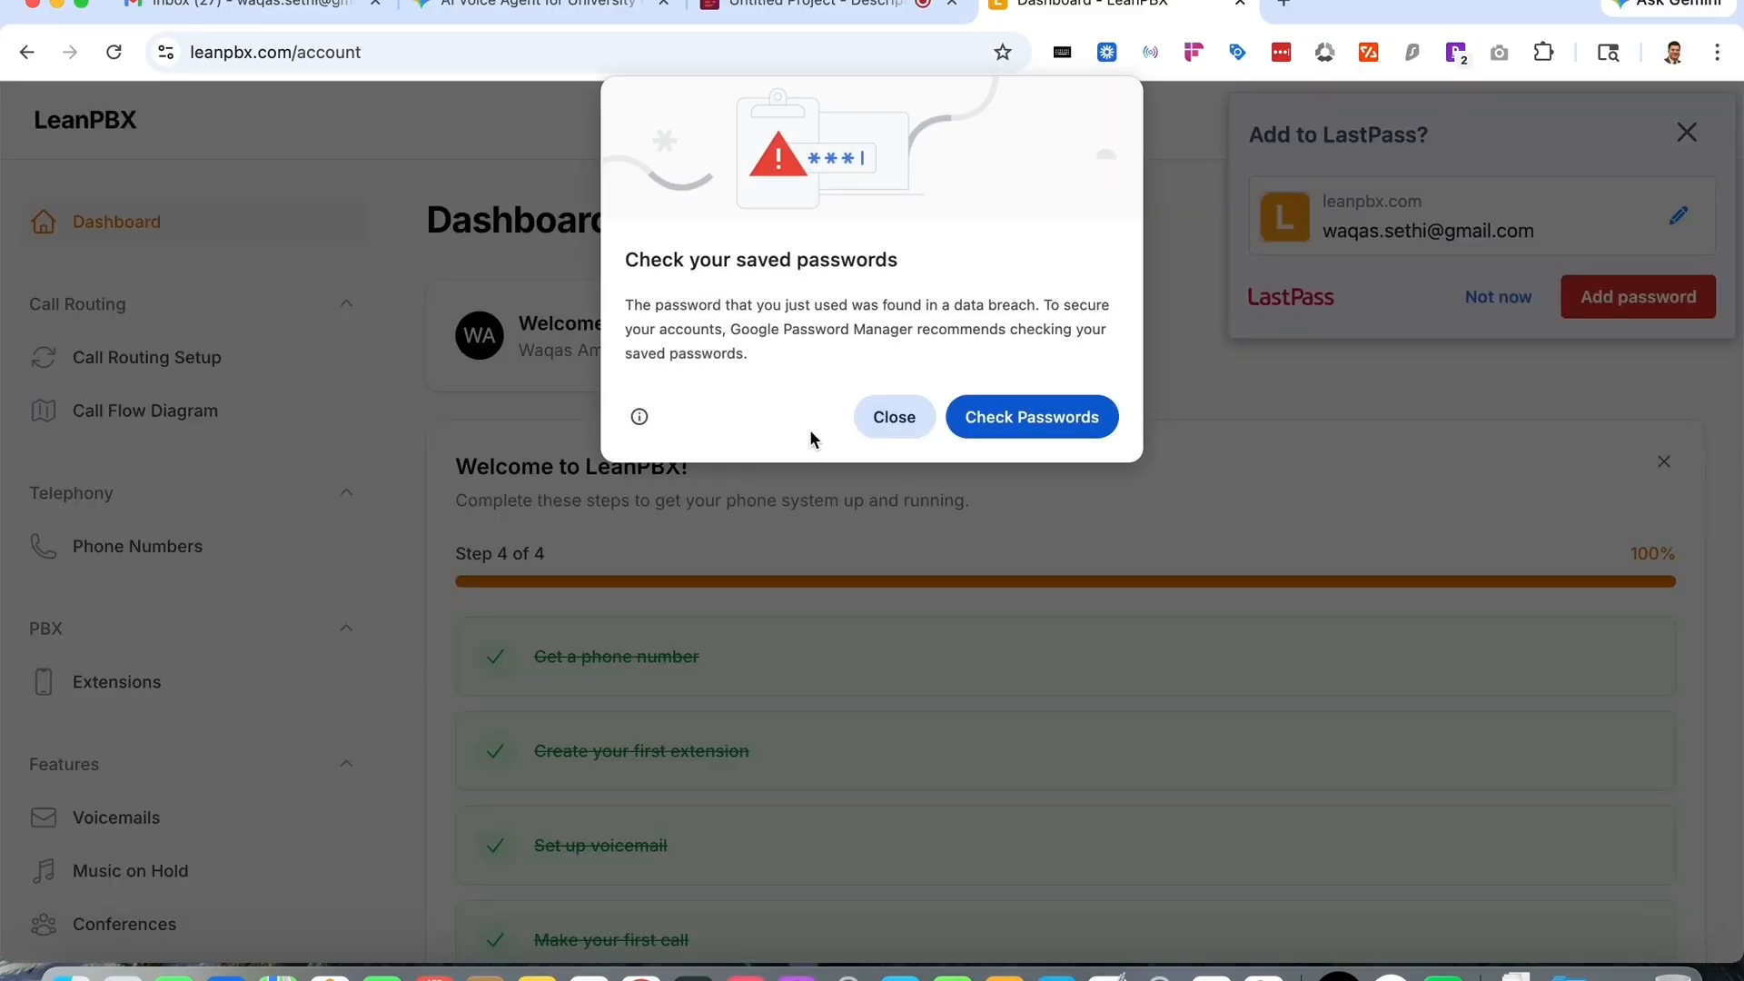
pyautogui.click(899, 424)
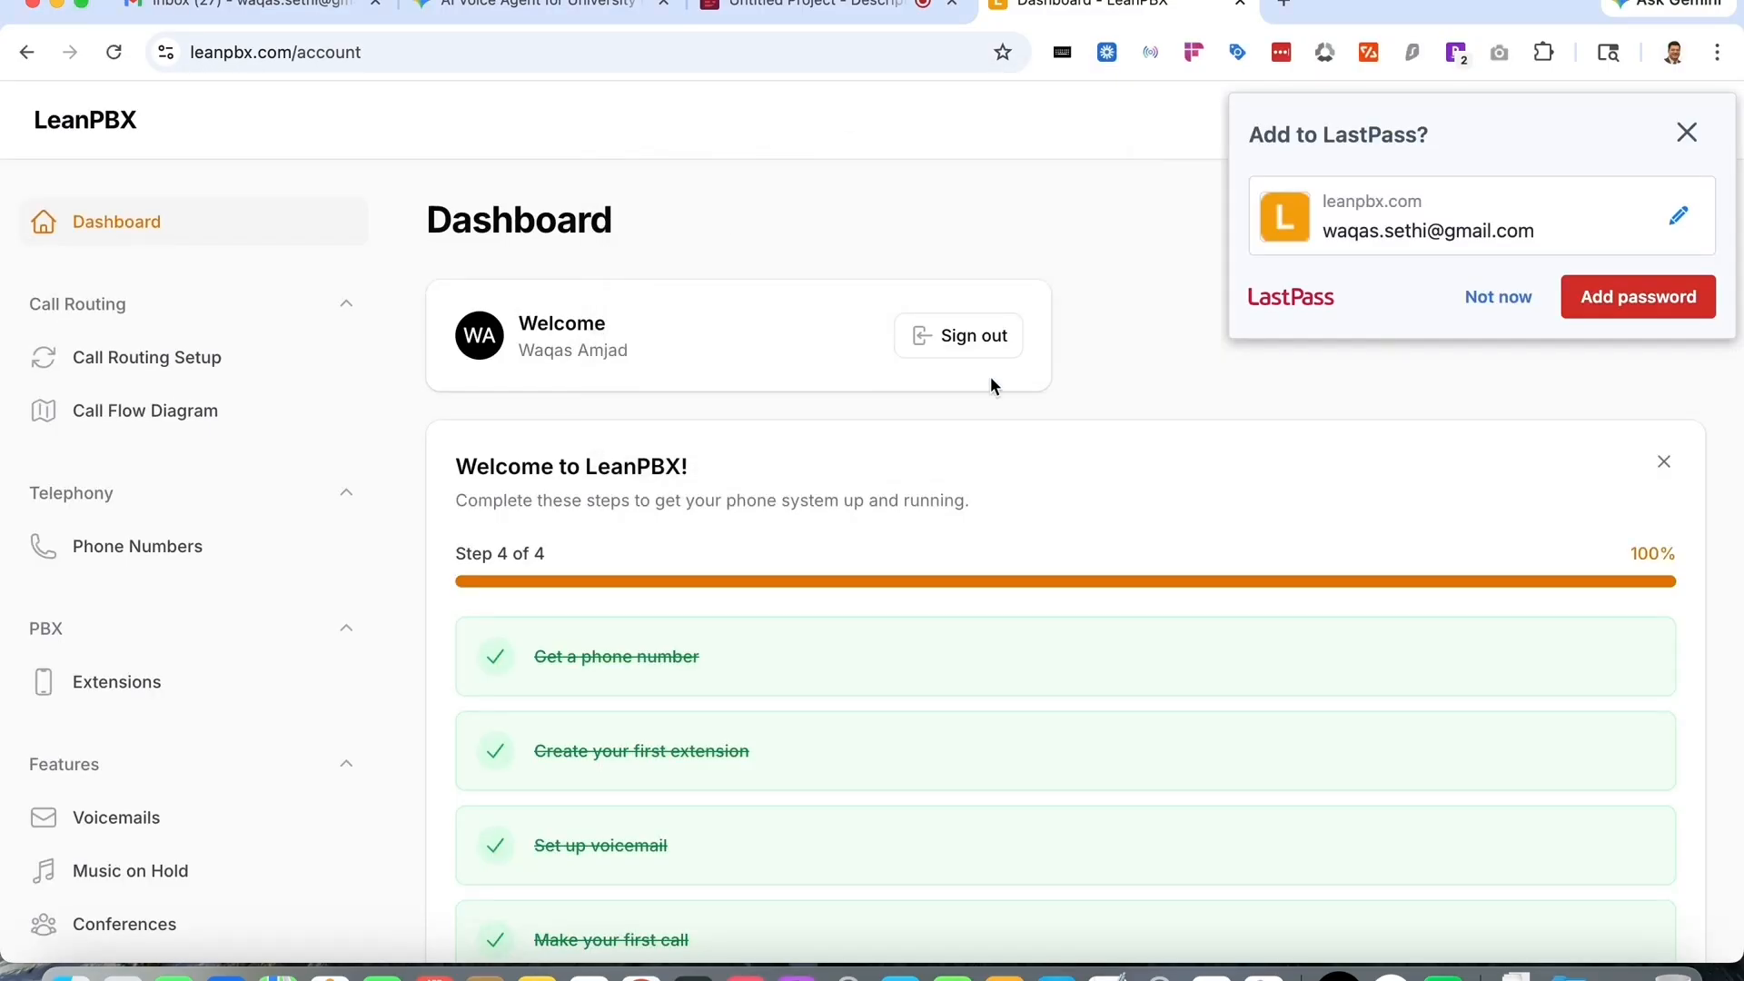
pyautogui.click(1680, 145)
# - Open the Voice Agents page
pyautogui.scroll(-3, 1202, 618)
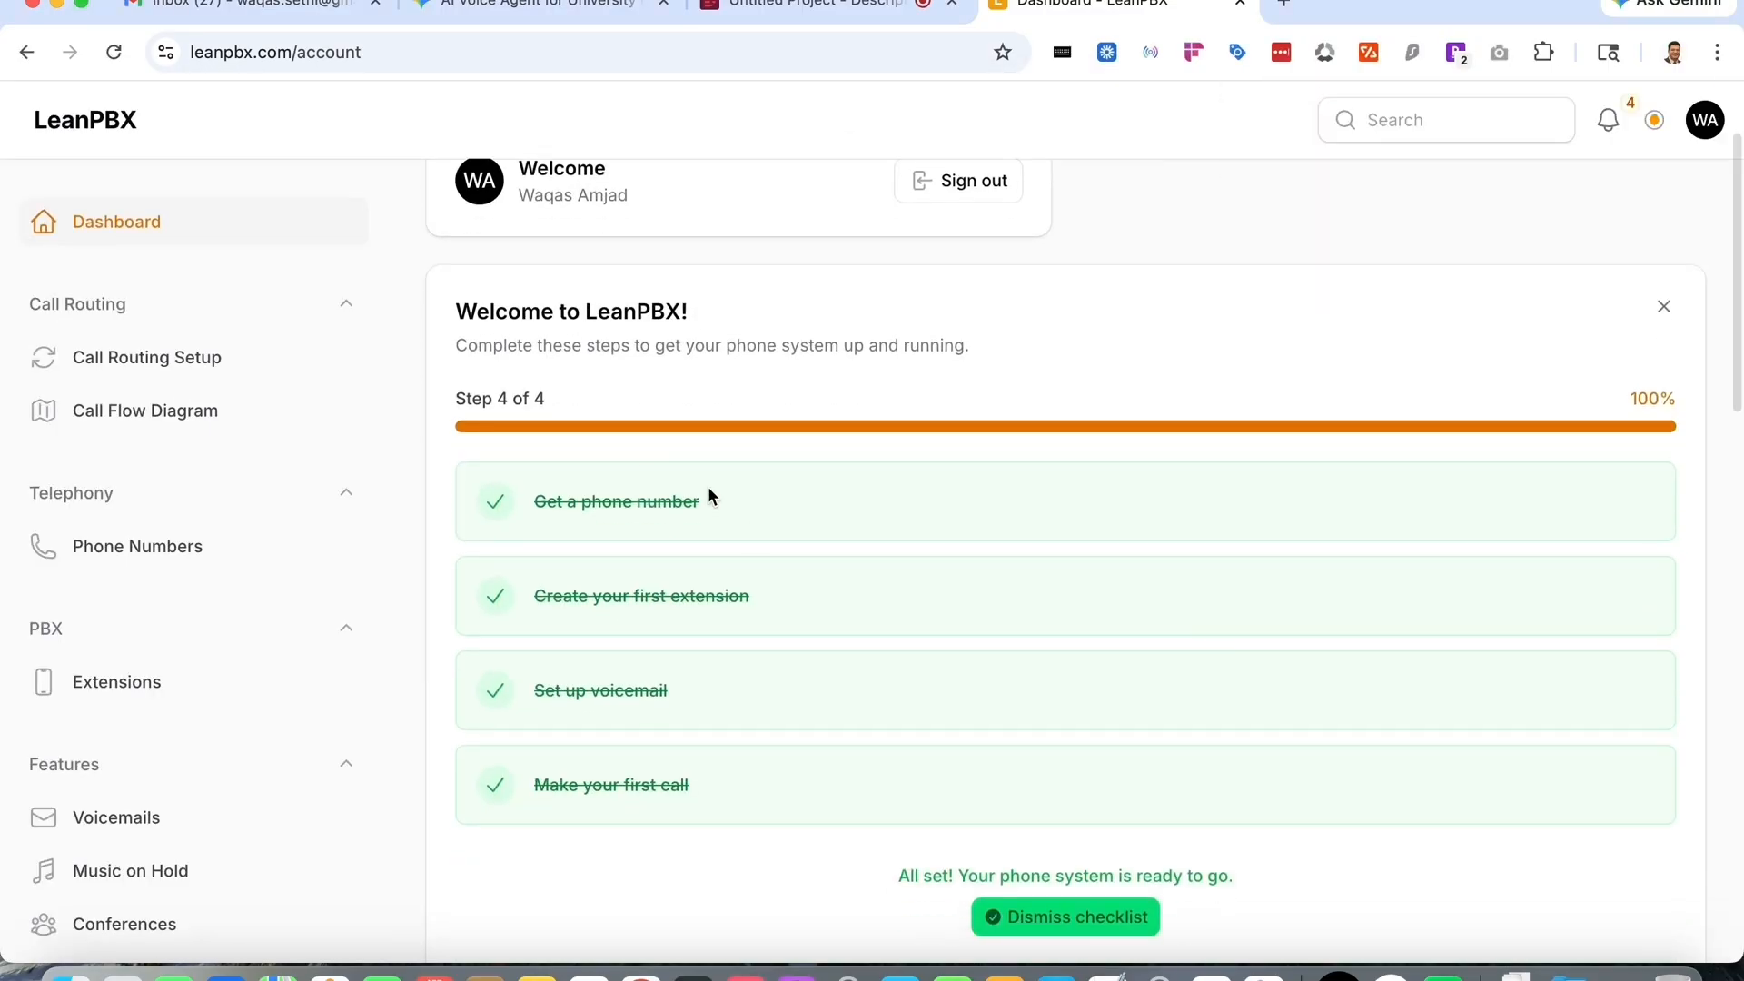
pyautogui.scroll(-5, 662, 716)
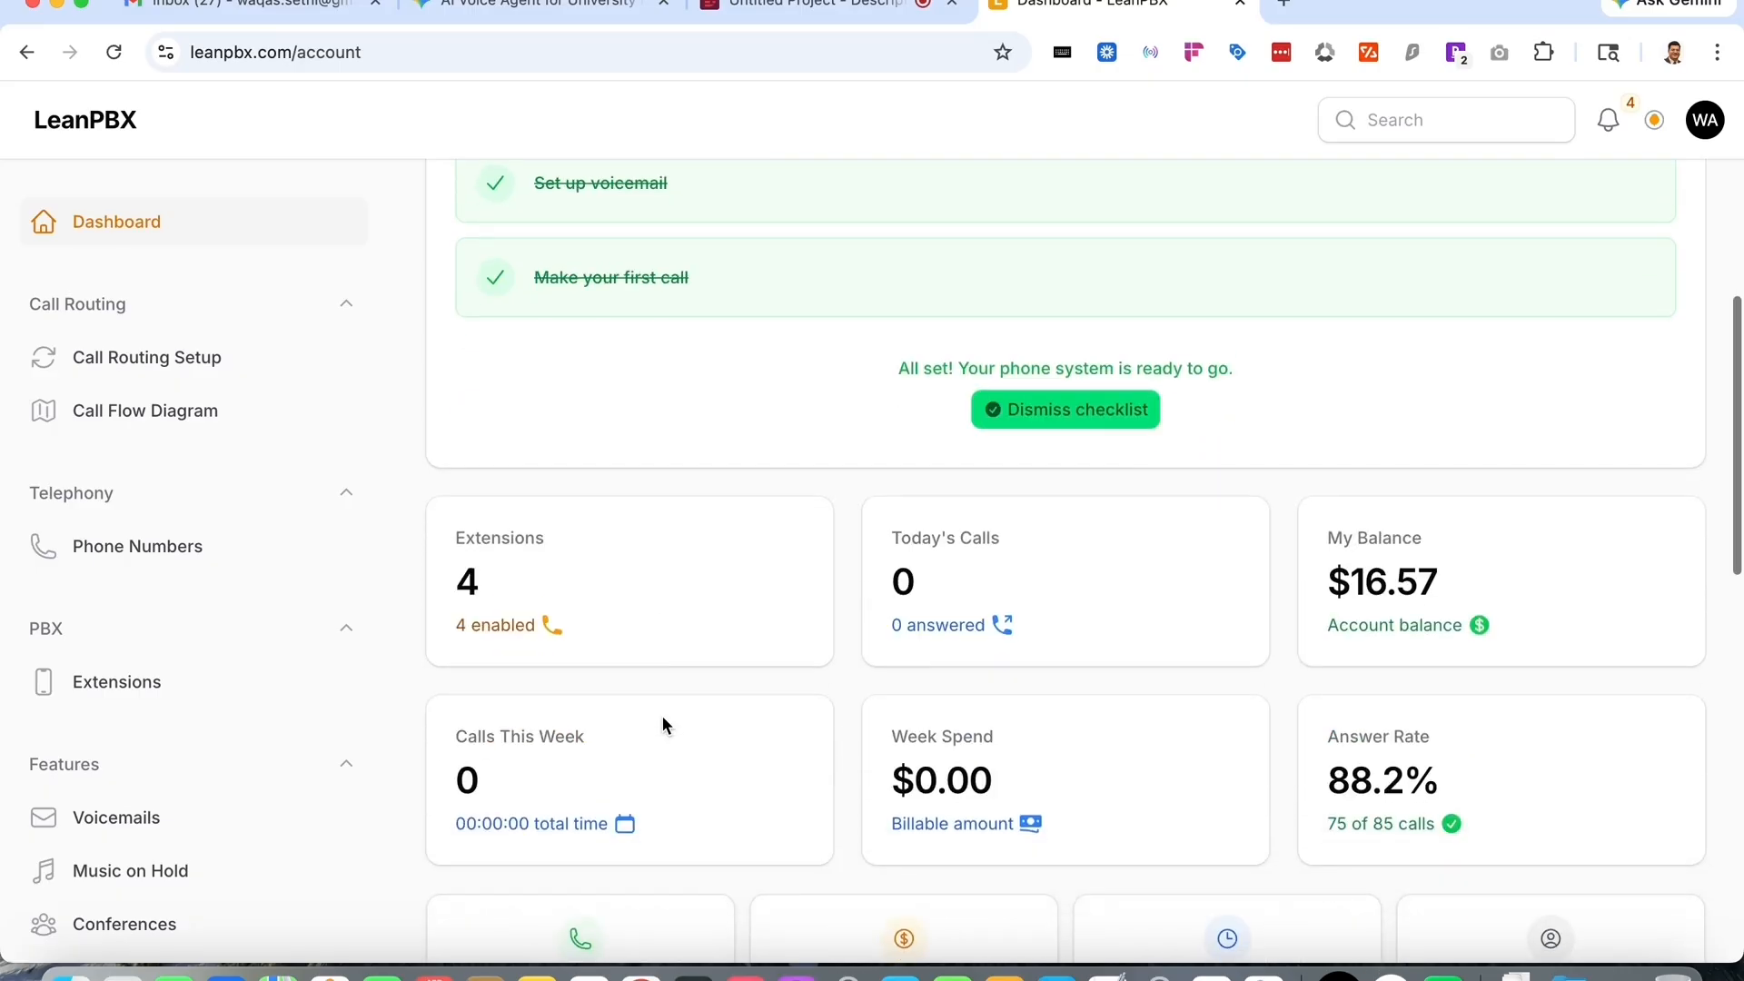
pyautogui.scroll(-5, 663, 716)
pyautogui.scroll(15, 662, 716)
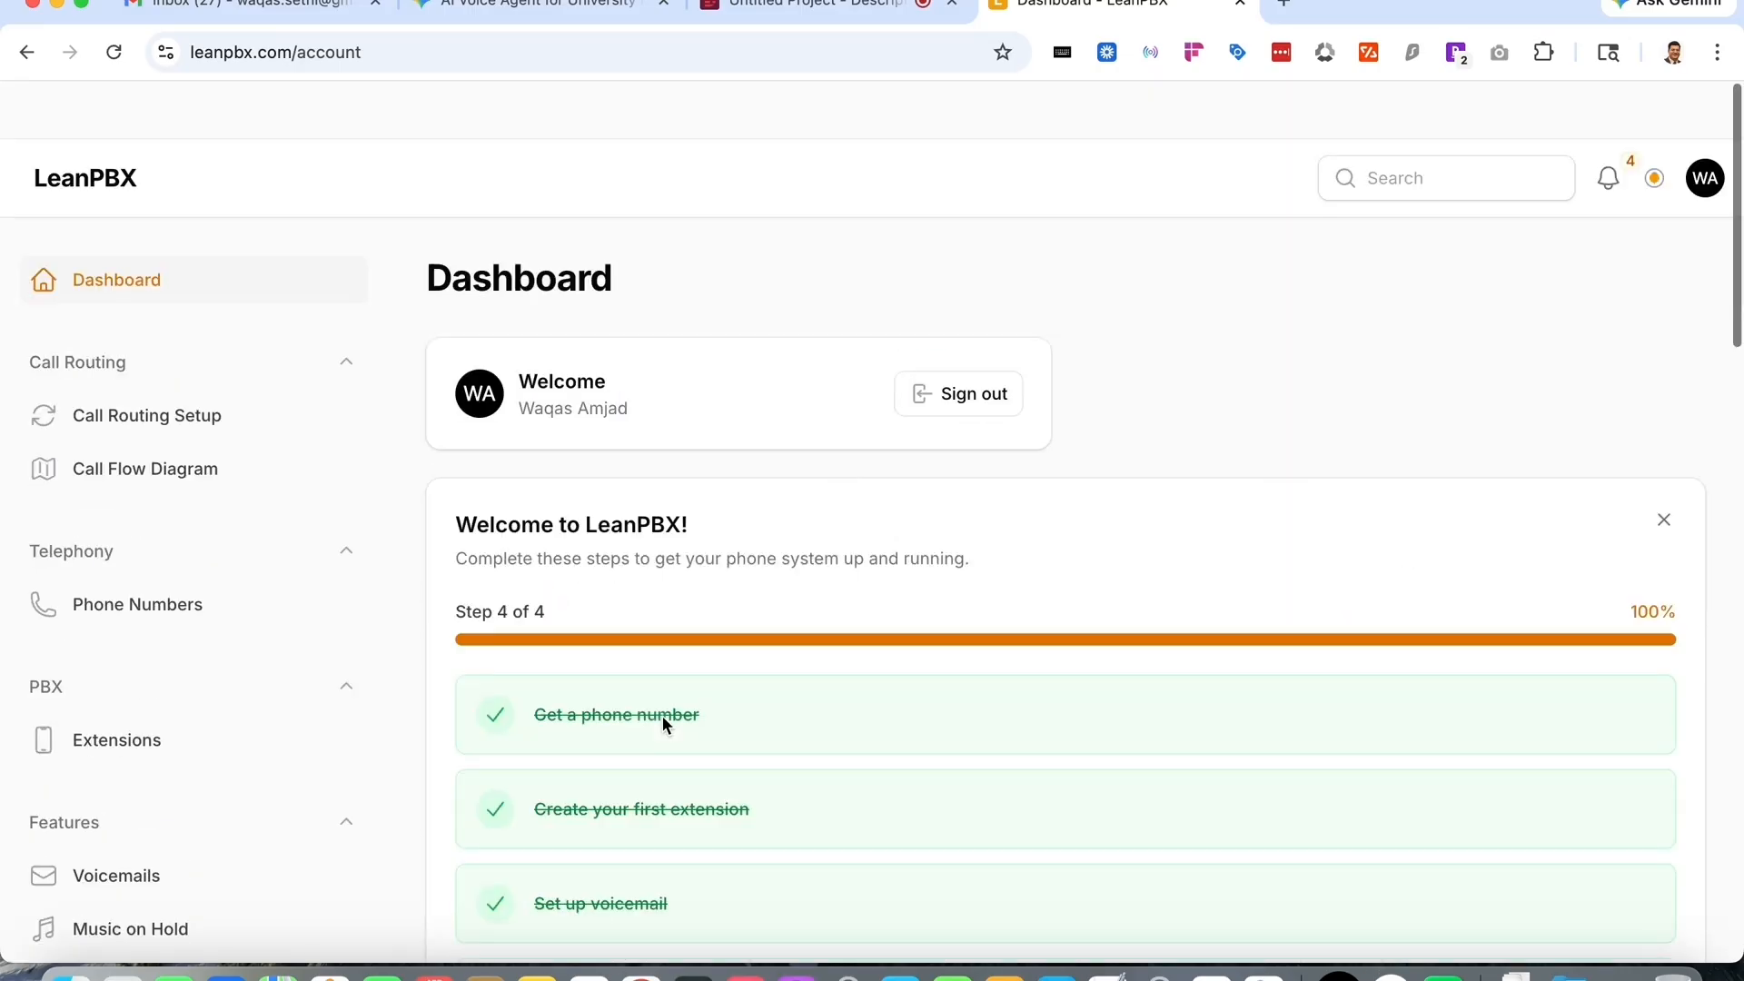
pyautogui.scroll(-5, 69, 654)
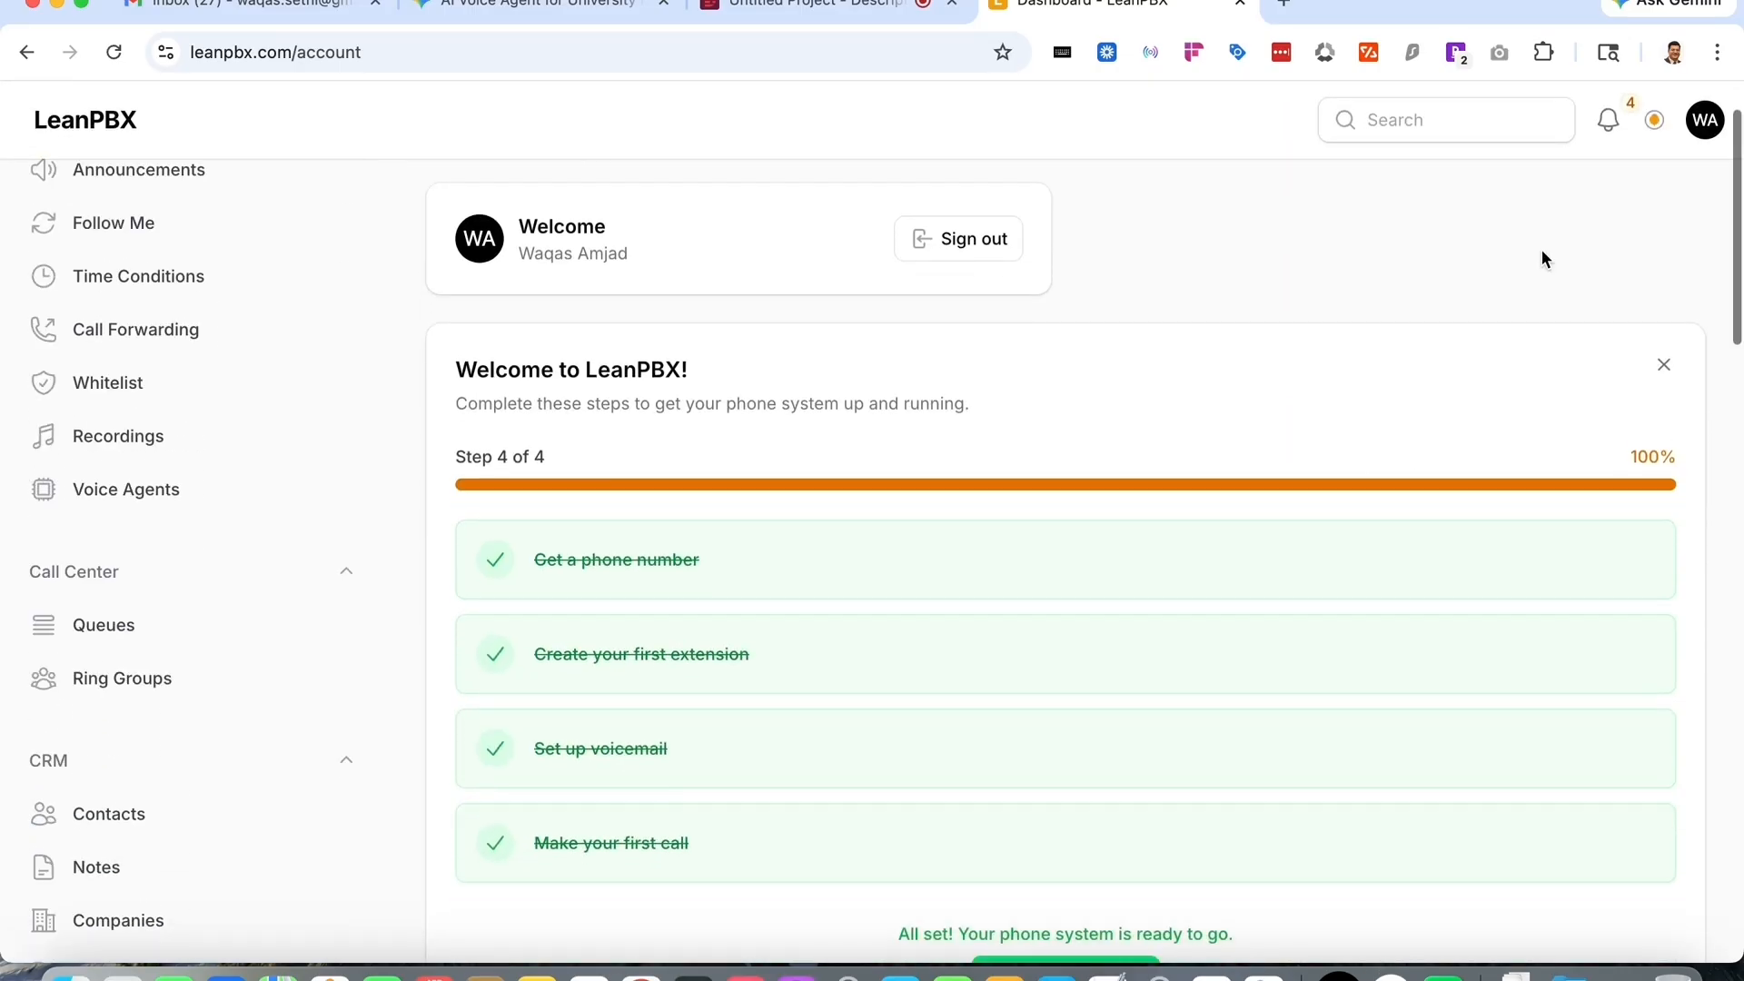
pyautogui.scroll(-5, 1542, 258)
pyautogui.scroll(-2, 381, 663)
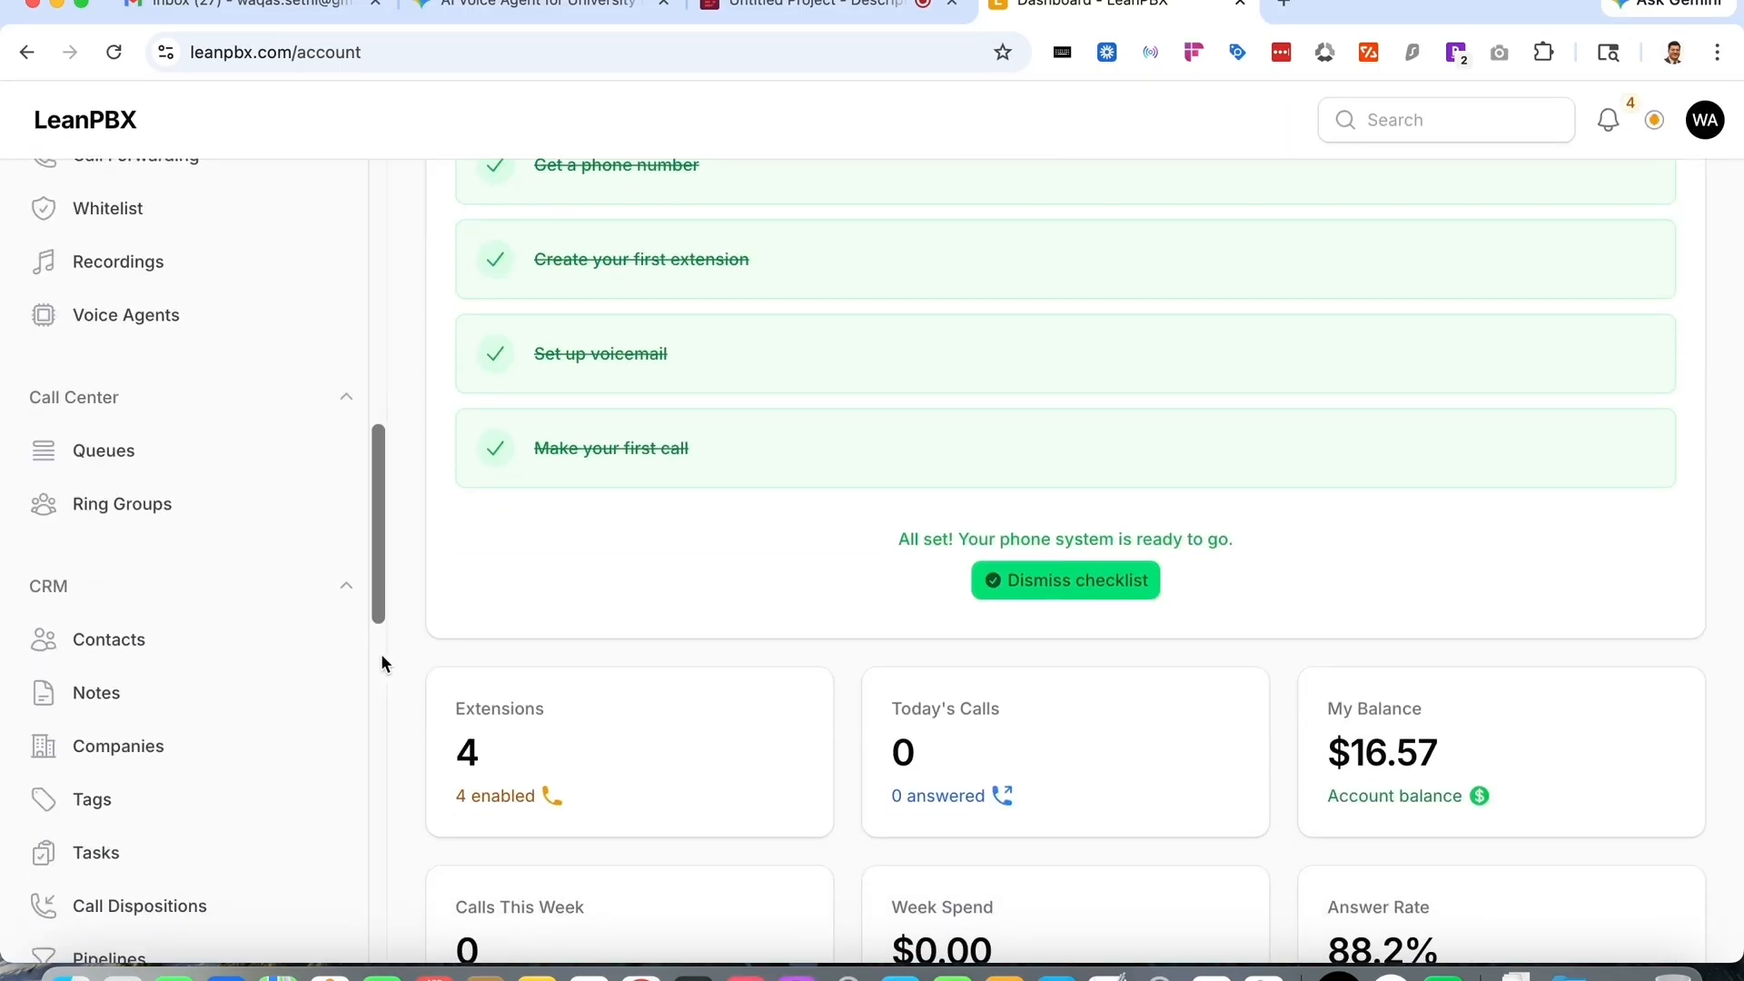
pyautogui.scroll(-5, 382, 663)
pyautogui.click(125, 488)
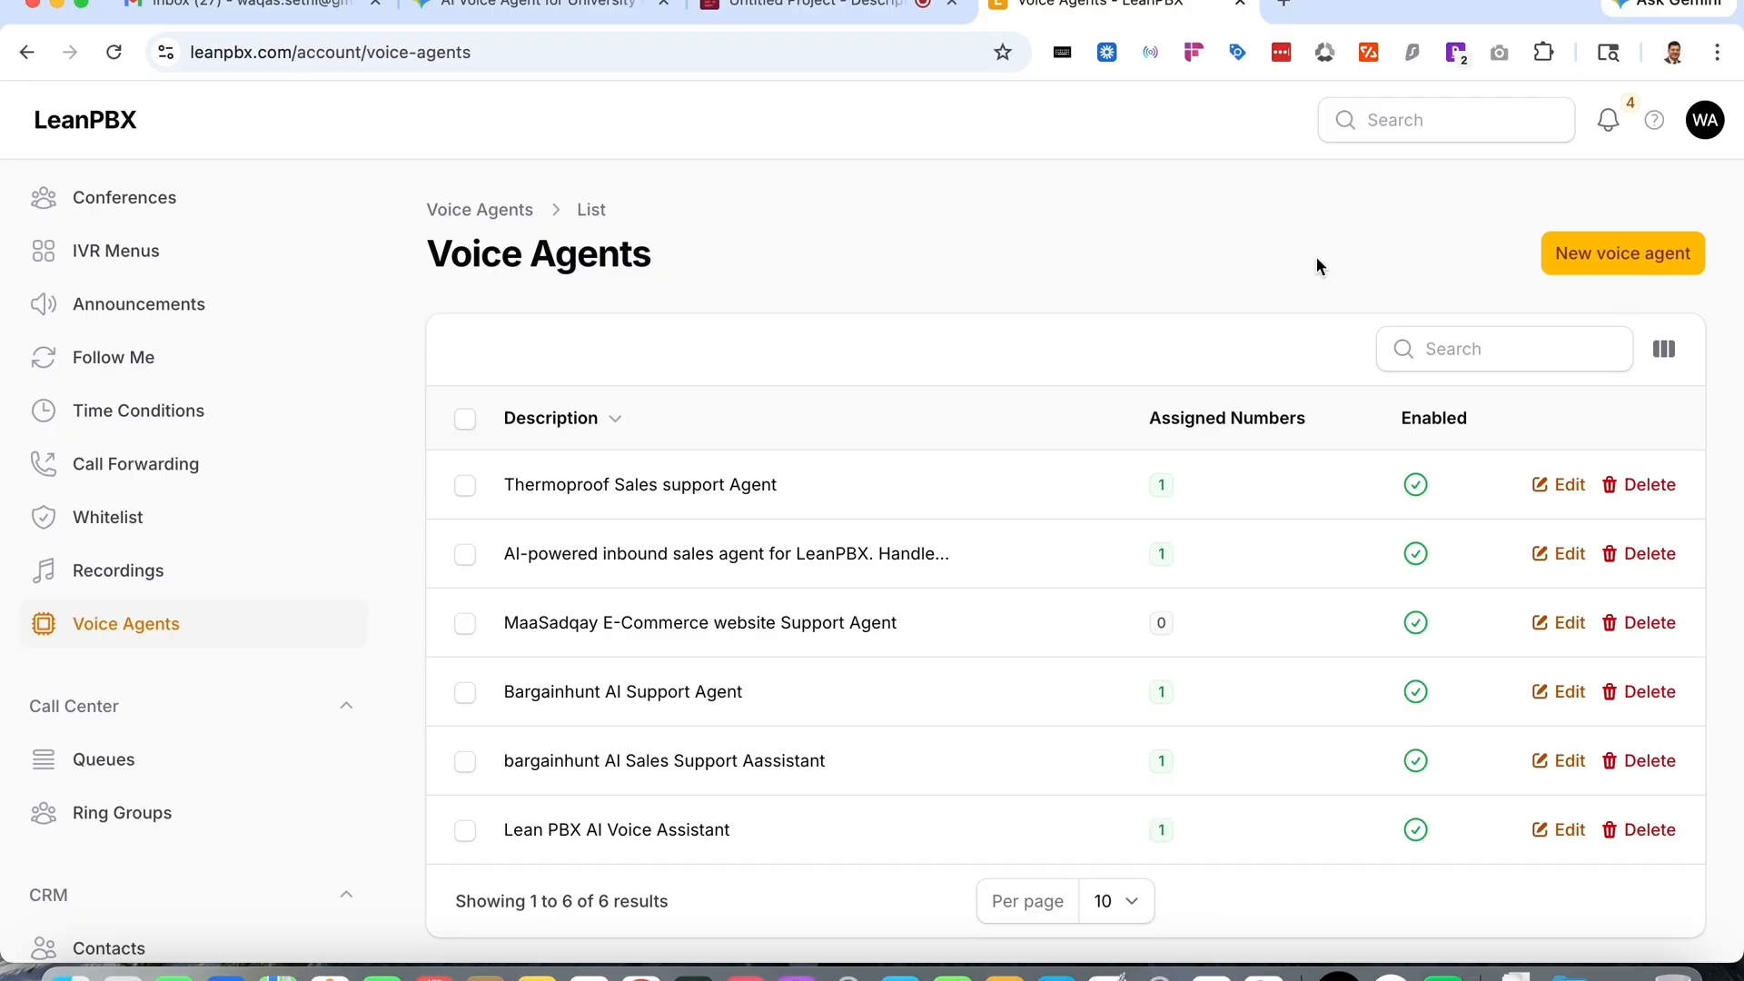
# - Start a new voice agent and enter the description 'AI Support Assistant ITU University'
pyautogui.click(1619, 263)
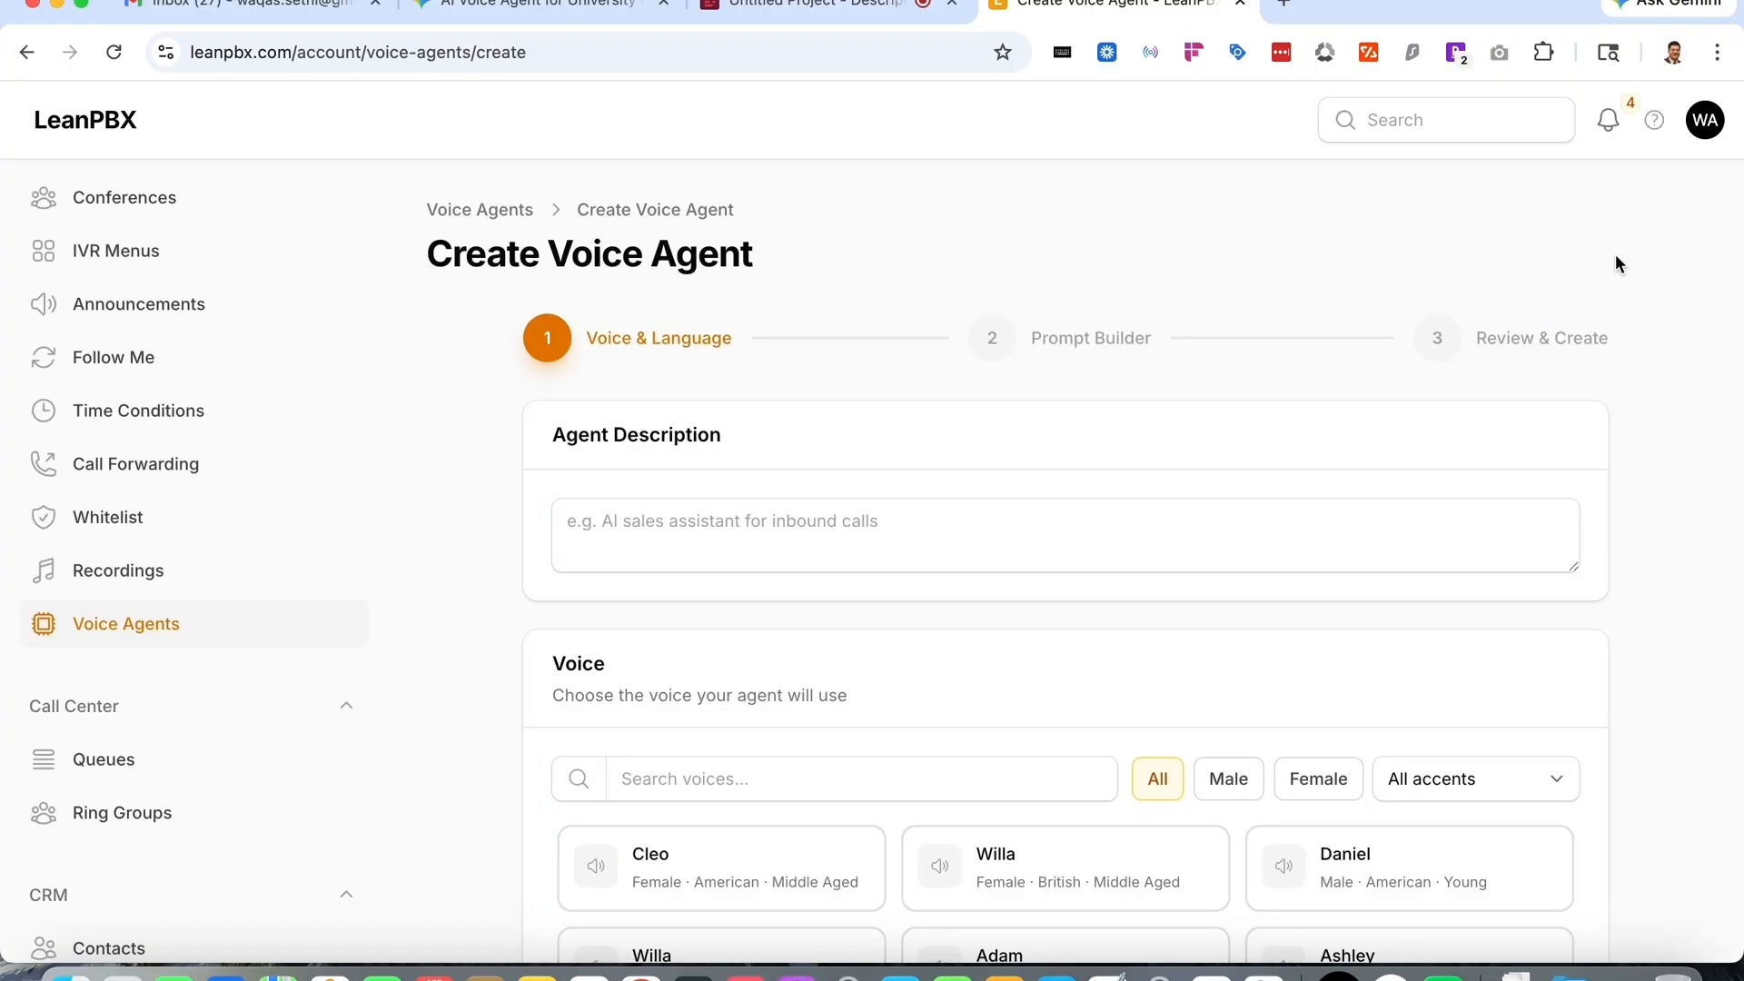
pyautogui.click(999, 526)
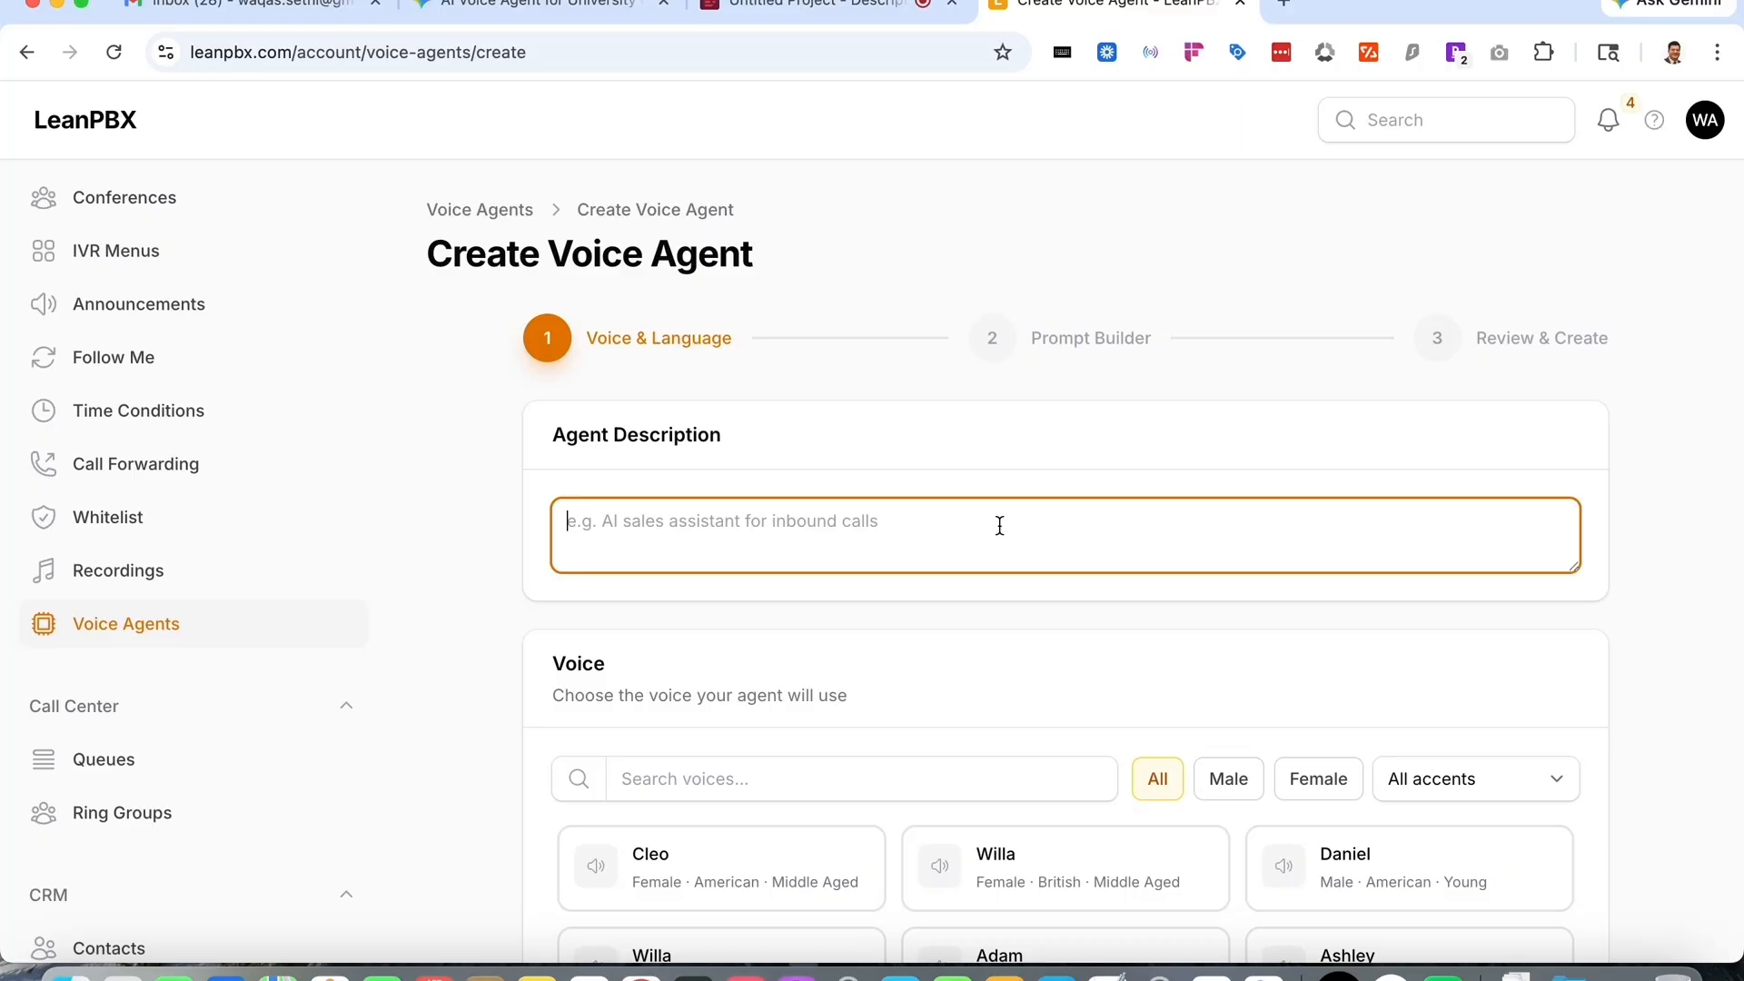
pyautogui.write('AI Support Assistant')
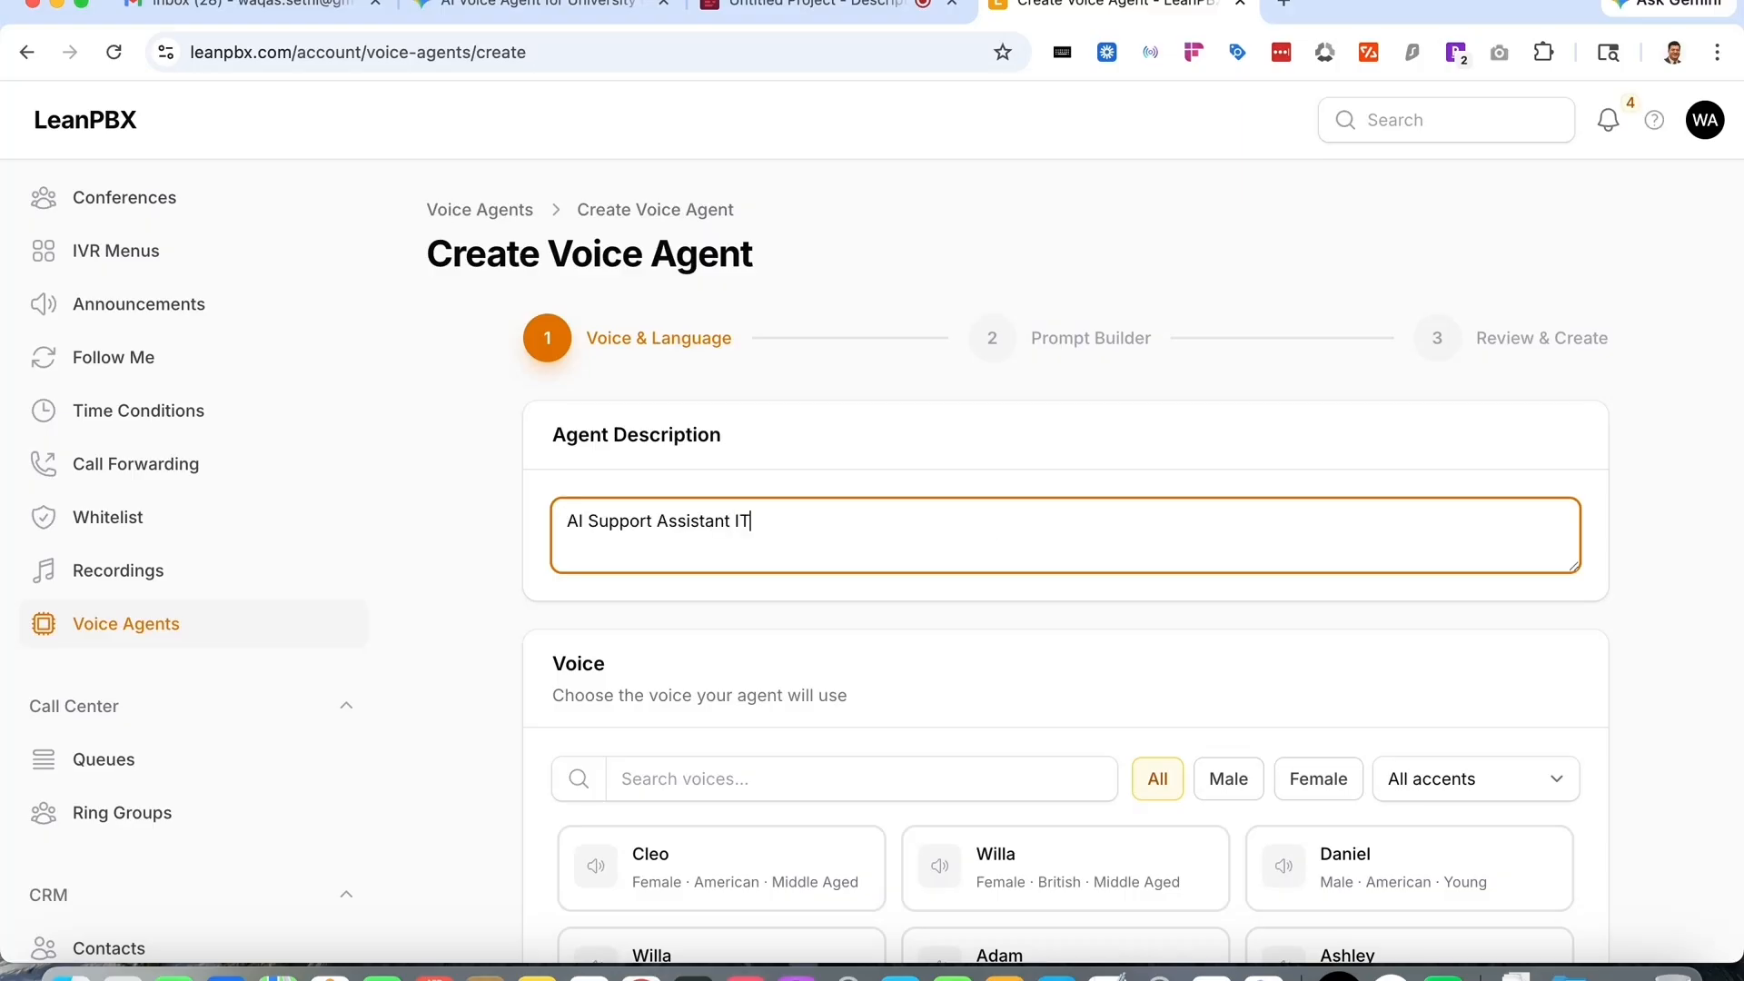
pyautogui.write('ITU University (inf')
pyautogui.press('Tab')
# - Filter the voice list to female voices with an Indian accent
pyautogui.scroll(-5, 1066, 545)
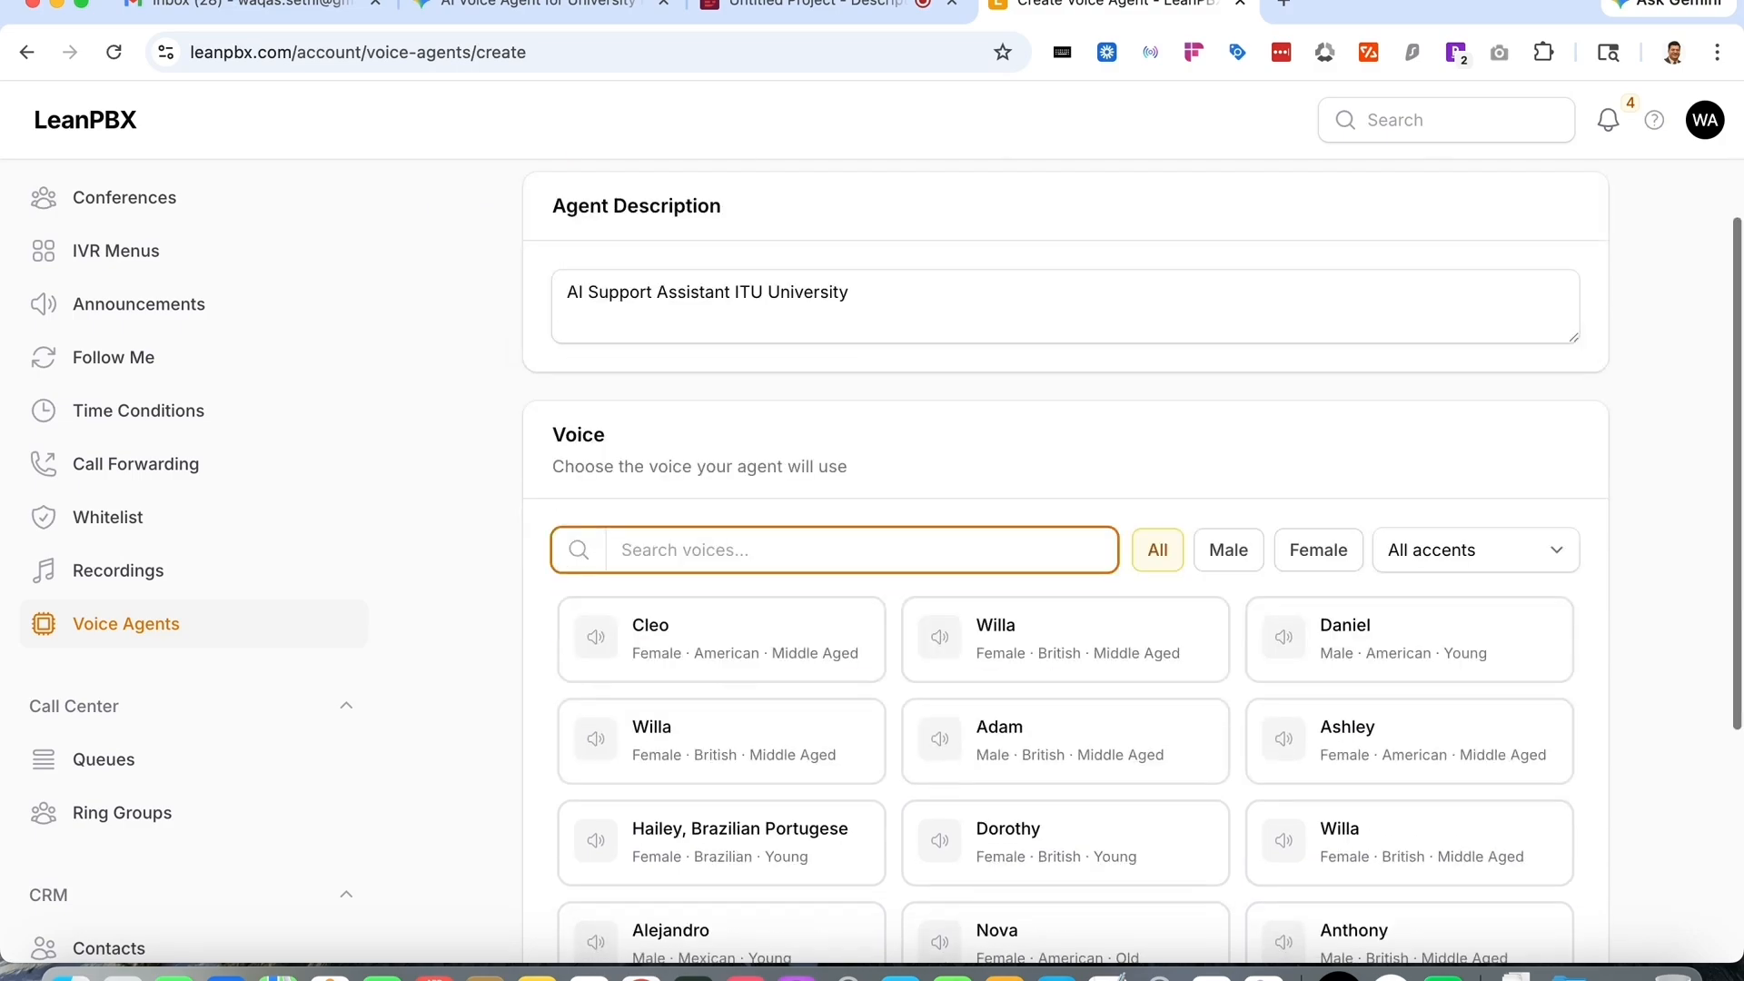
pyautogui.scroll(3, 996, 536)
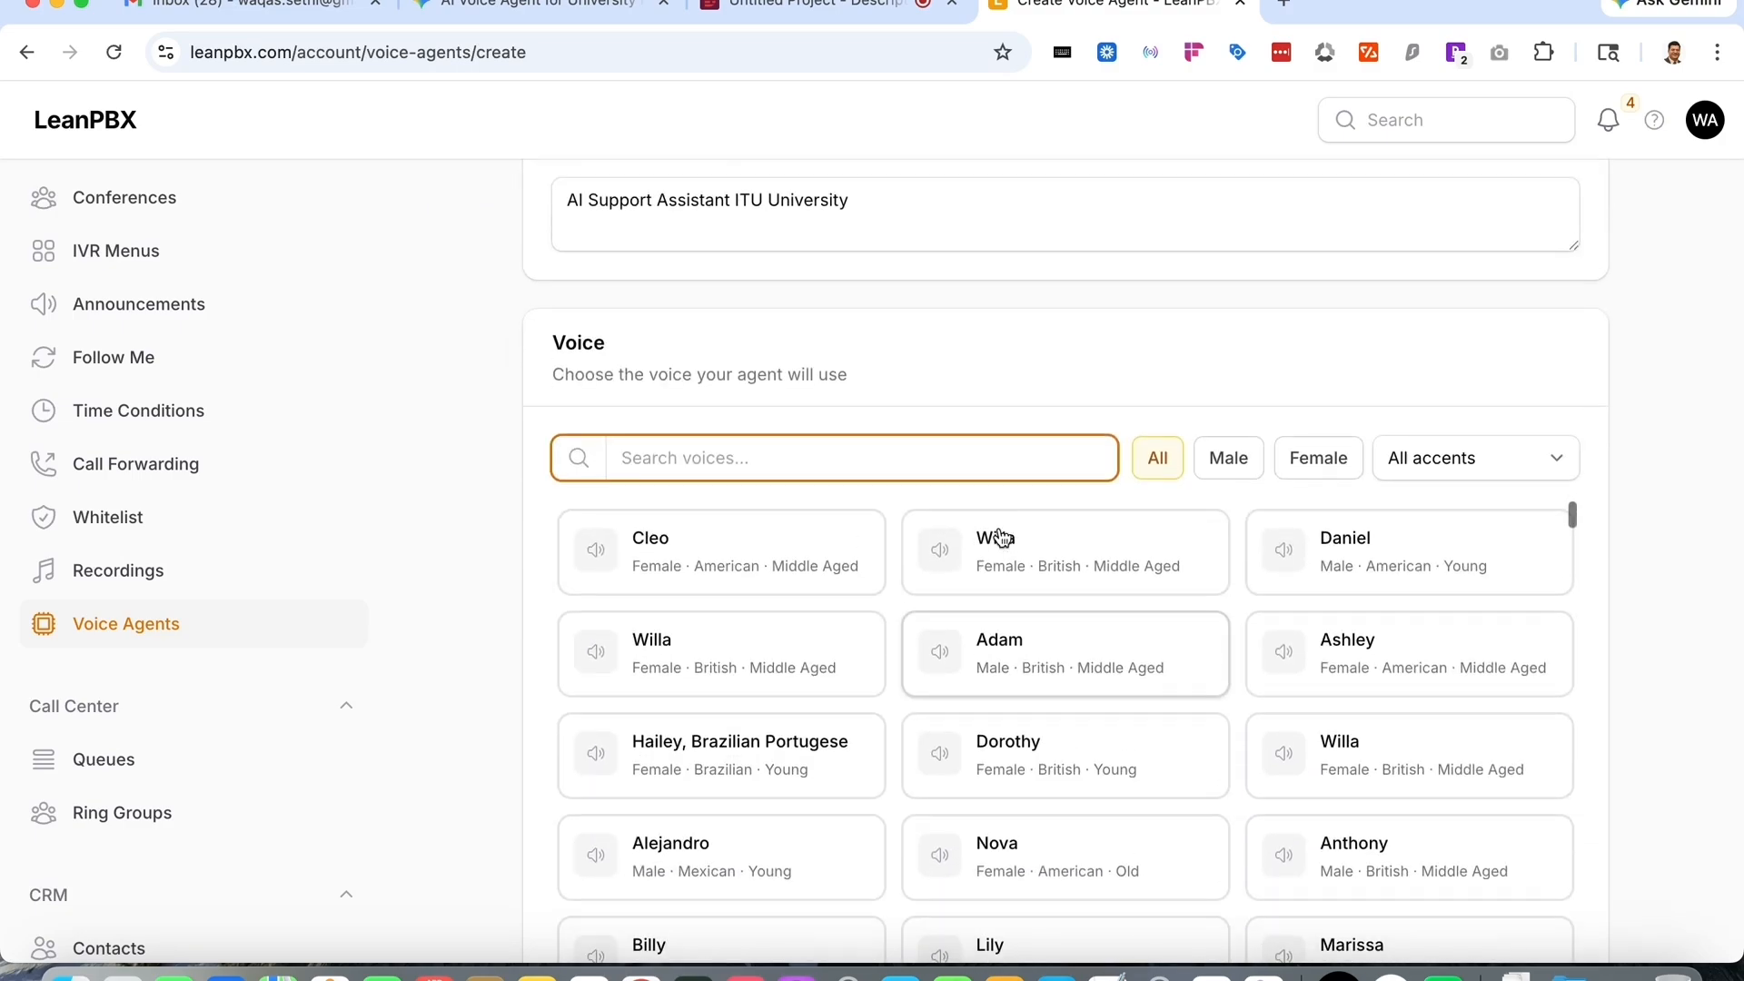
pyautogui.click(1316, 465)
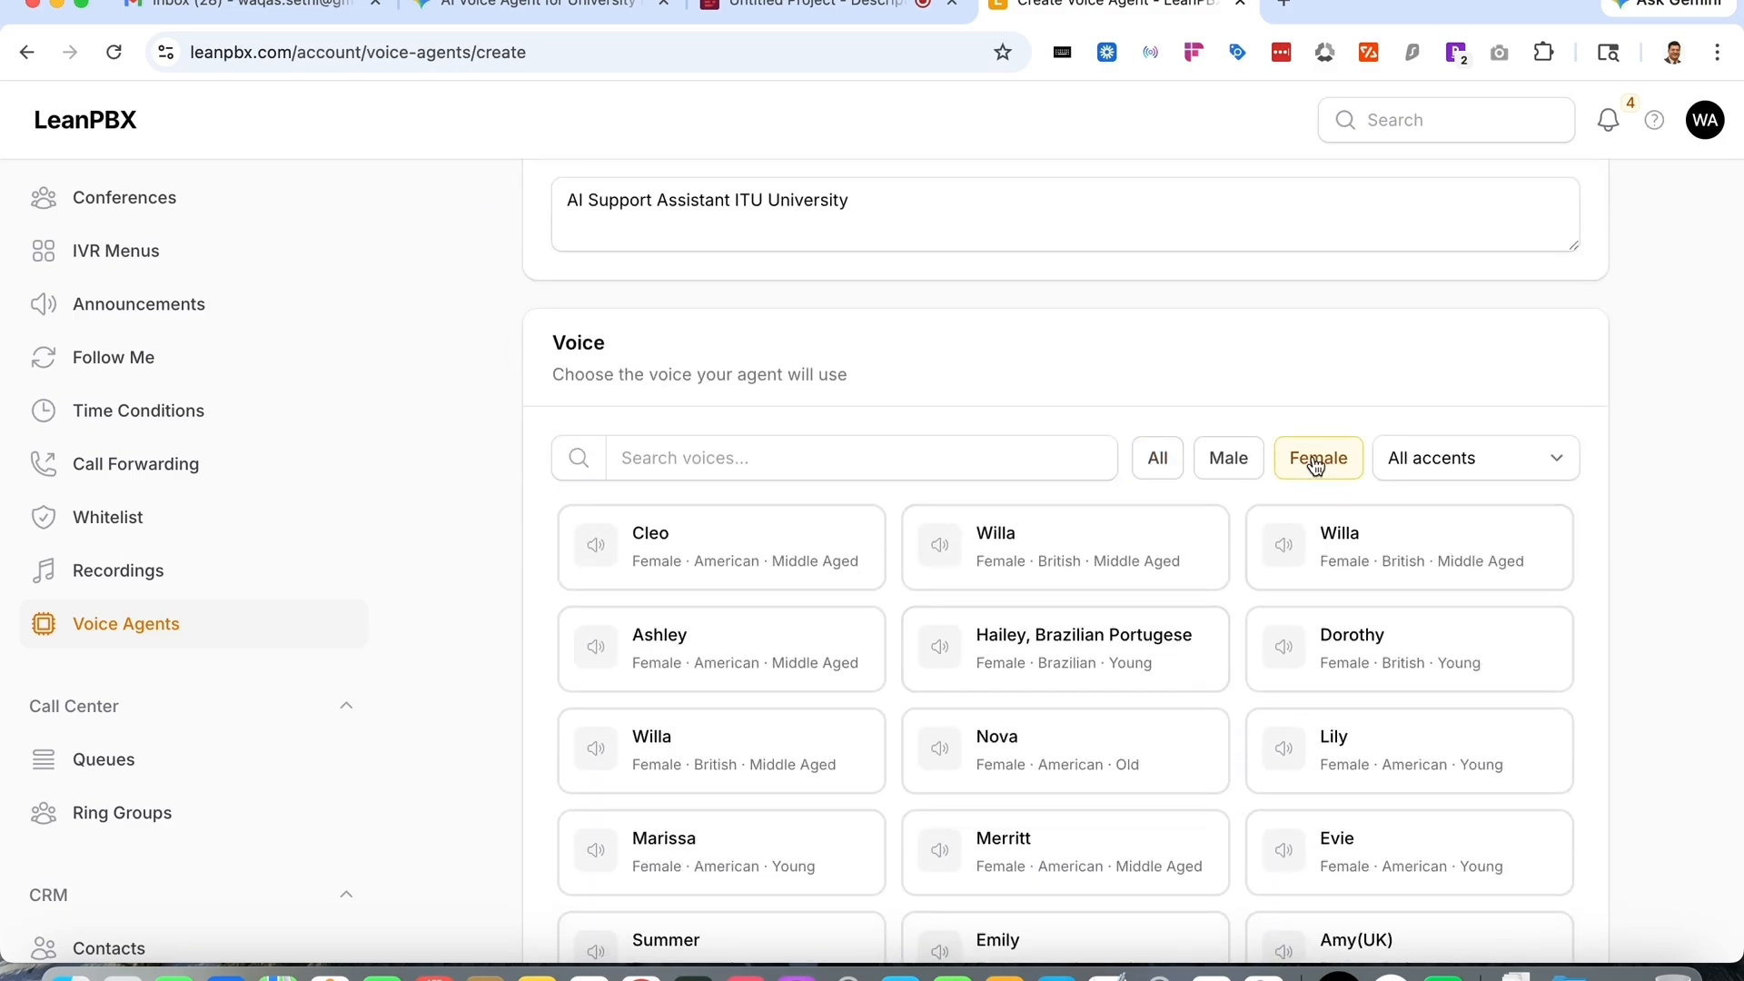
pyautogui.click(768, 468)
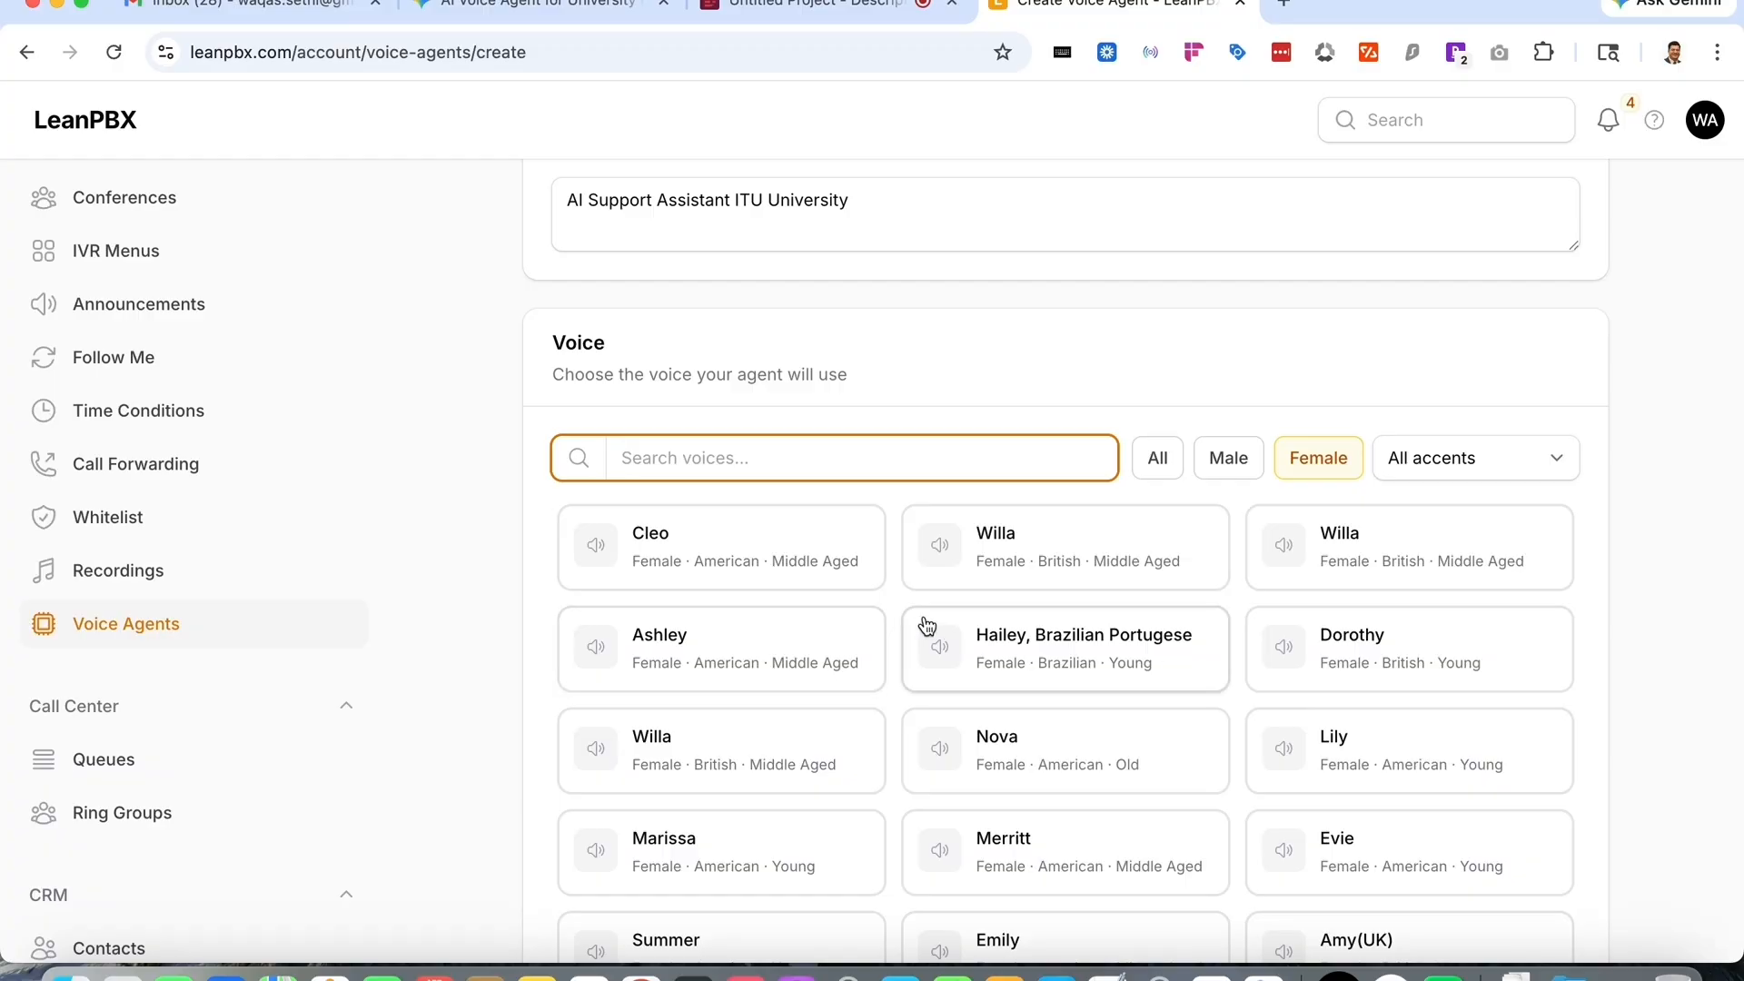
pyautogui.click(761, 580)
pyautogui.scroll(-3, 1090, 545)
pyautogui.click(1495, 460)
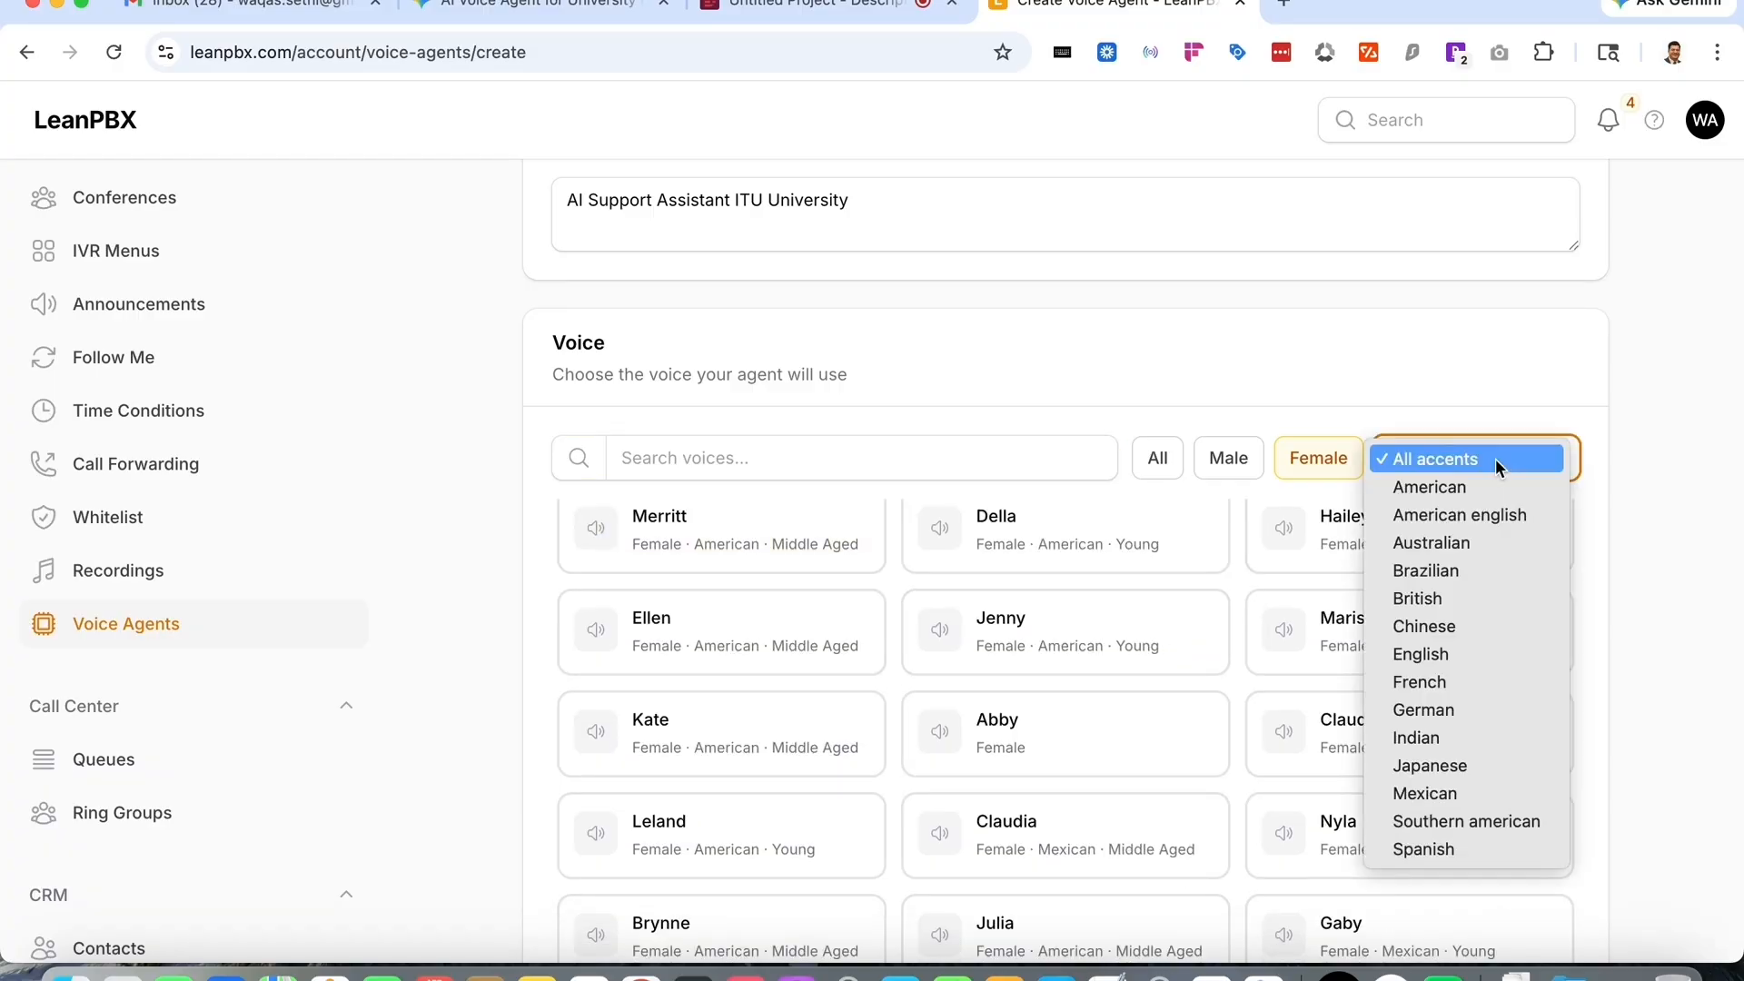
pyautogui.click(1540, 737)
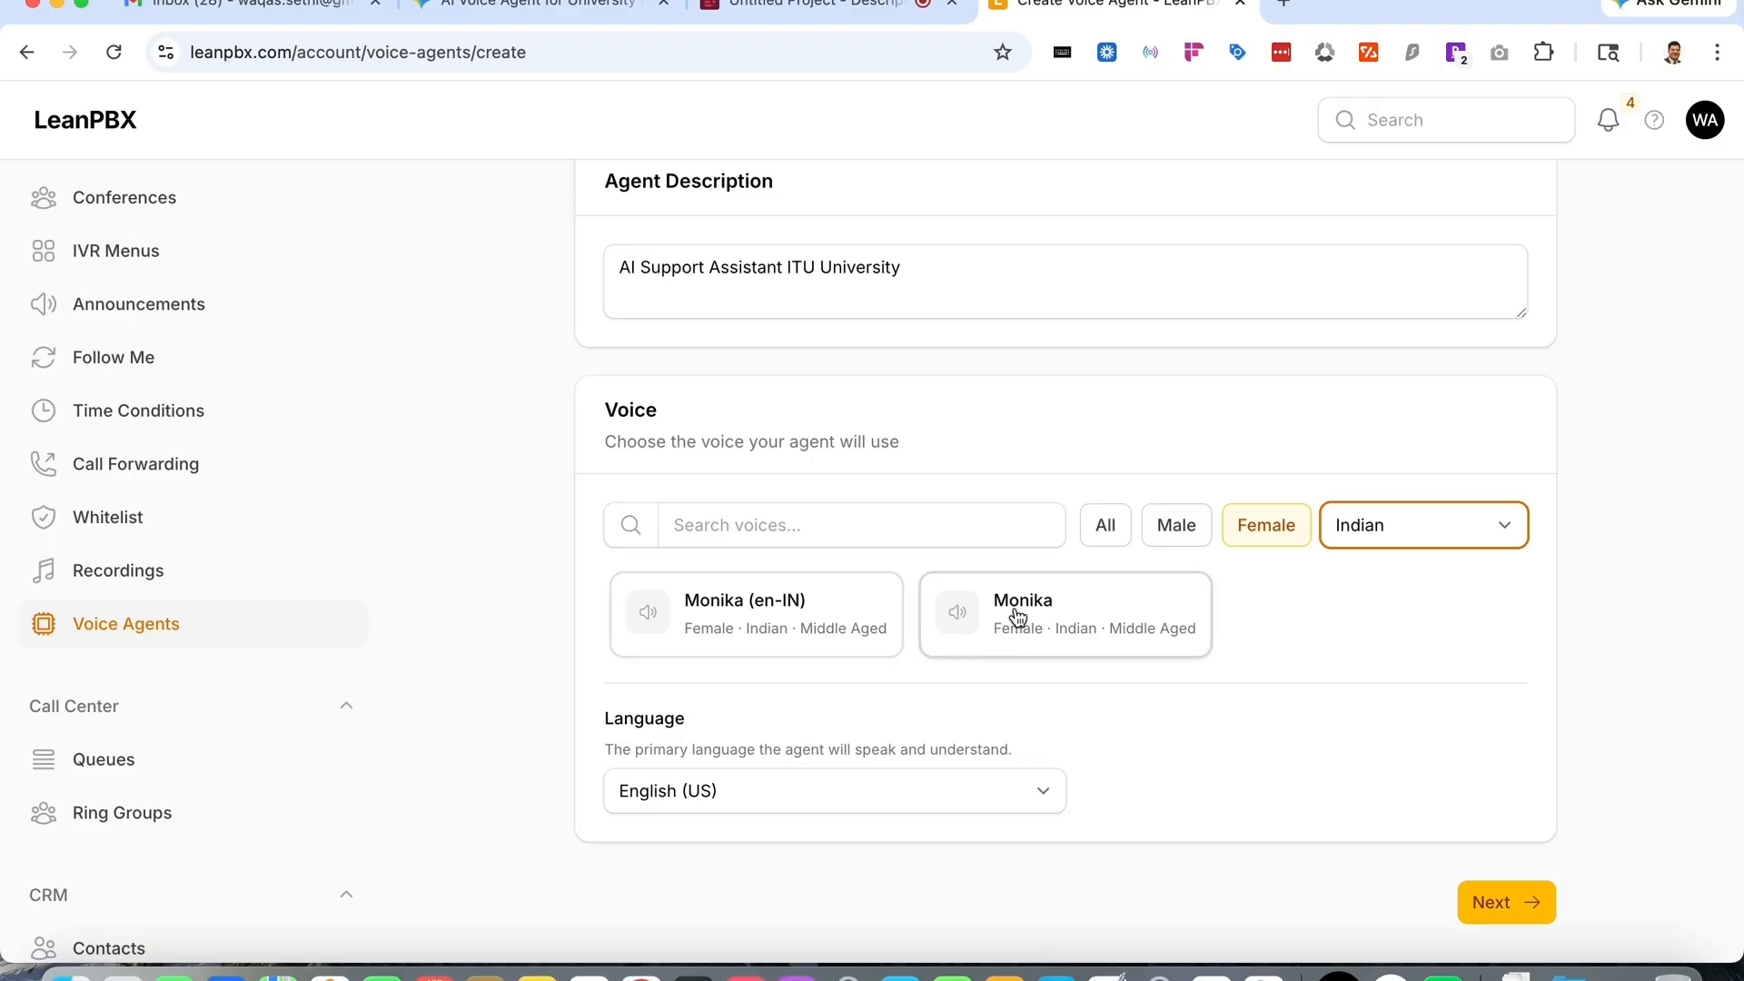
# - Select the Monika voice and set the agent's language to Multilingual
pyautogui.click(782, 633)
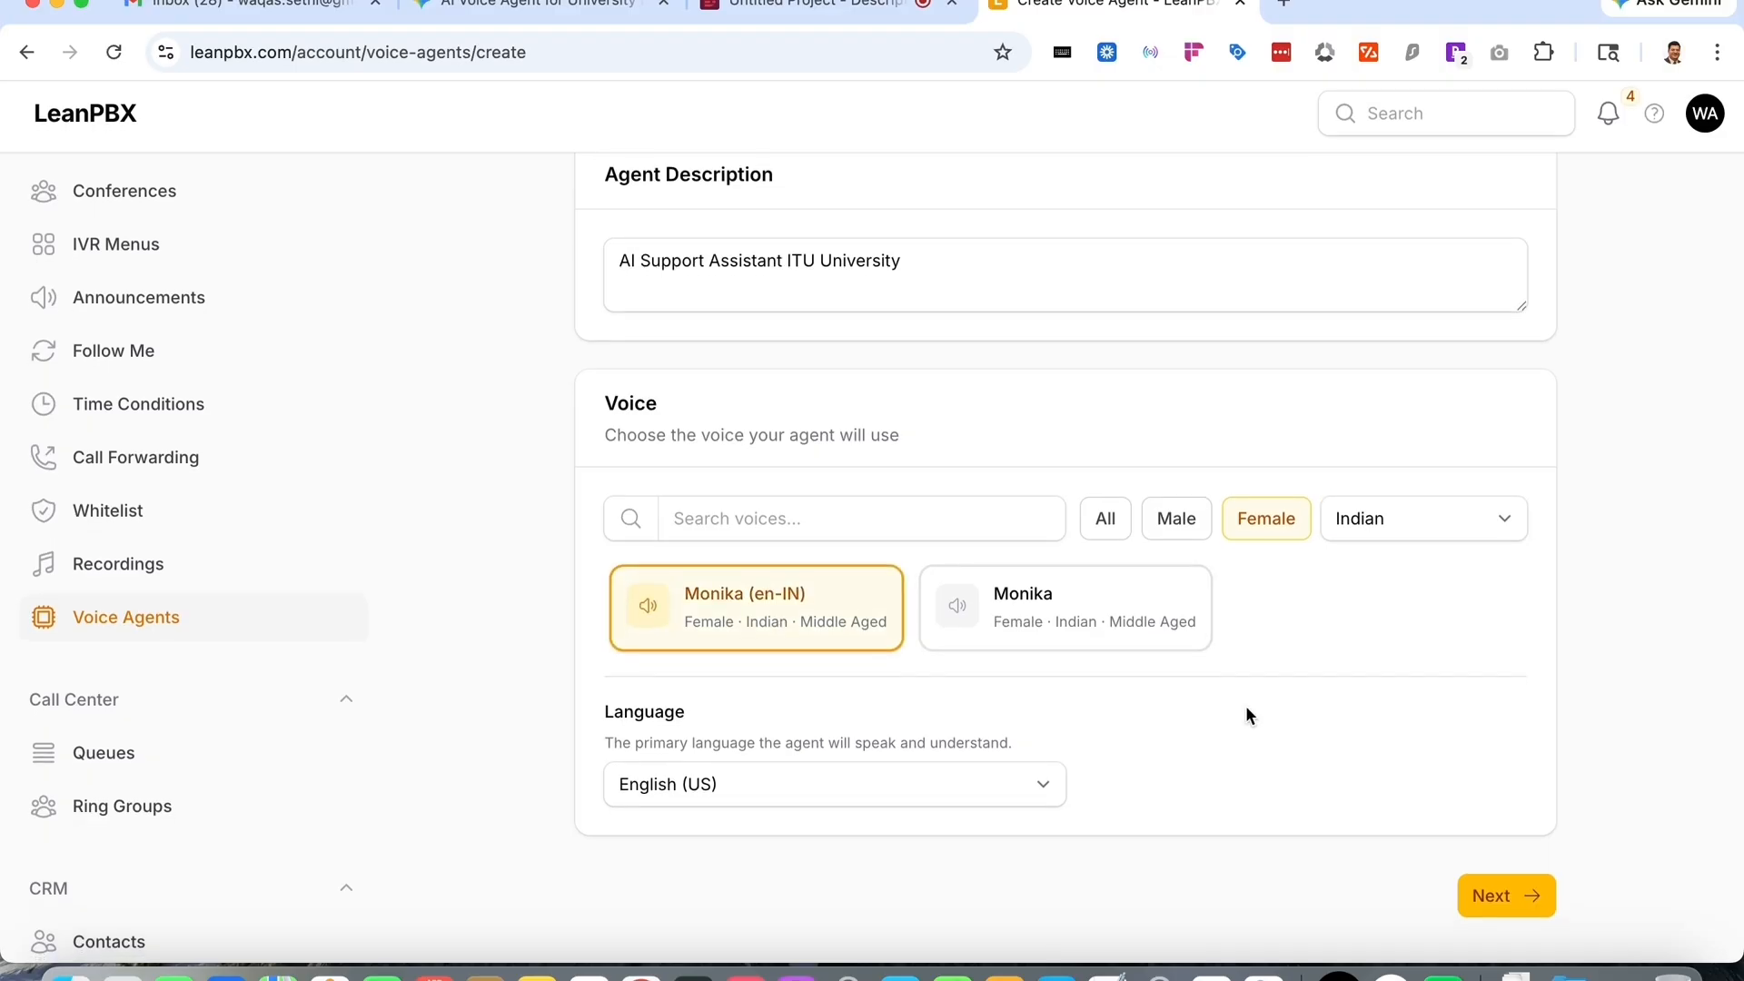
pyautogui.click(1143, 655)
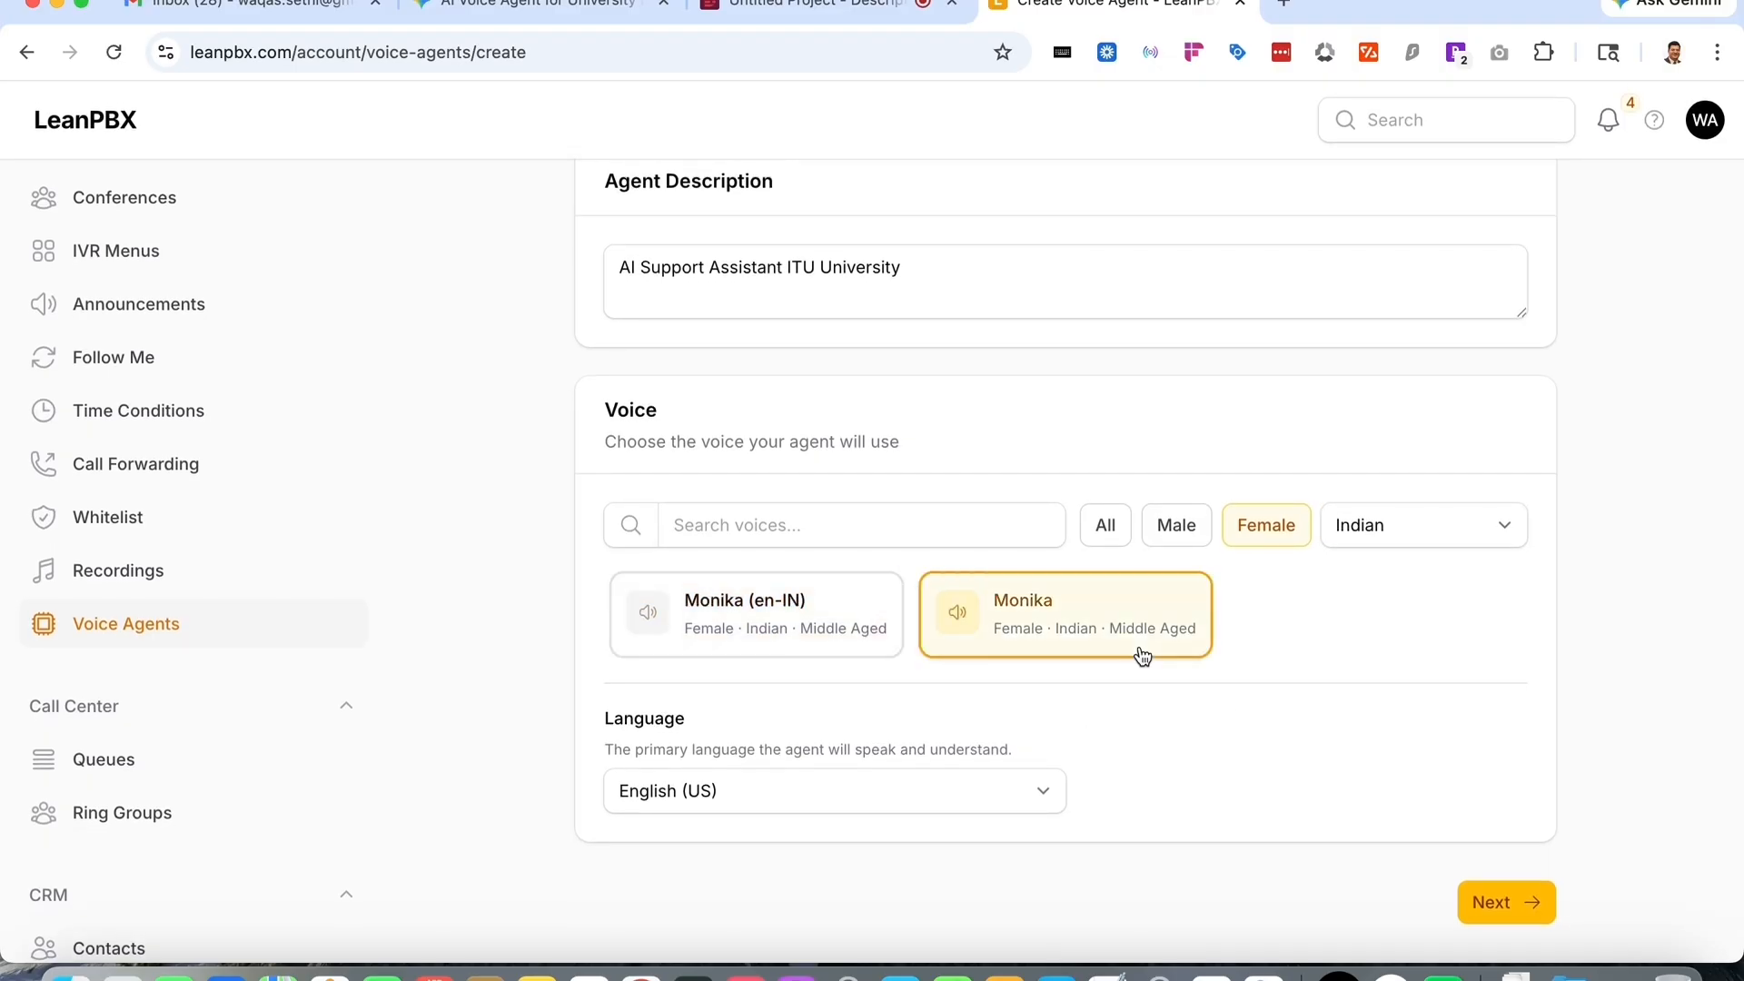
pyautogui.click(798, 808)
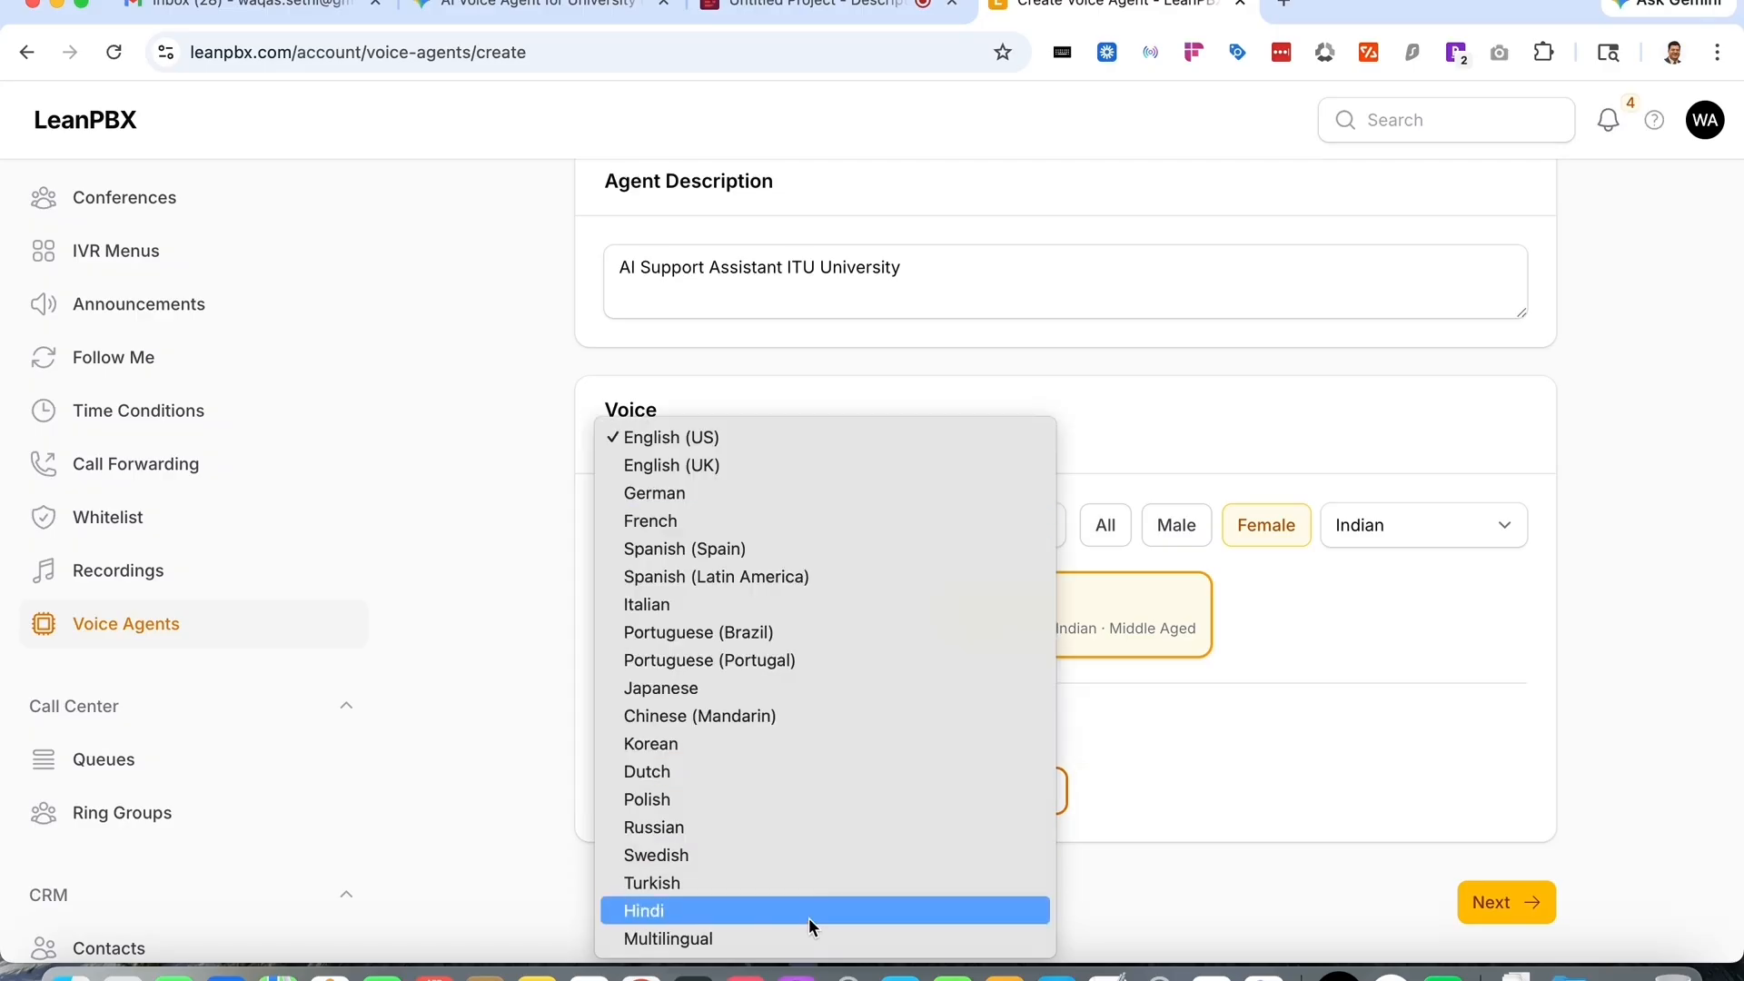
pyautogui.click(798, 940)
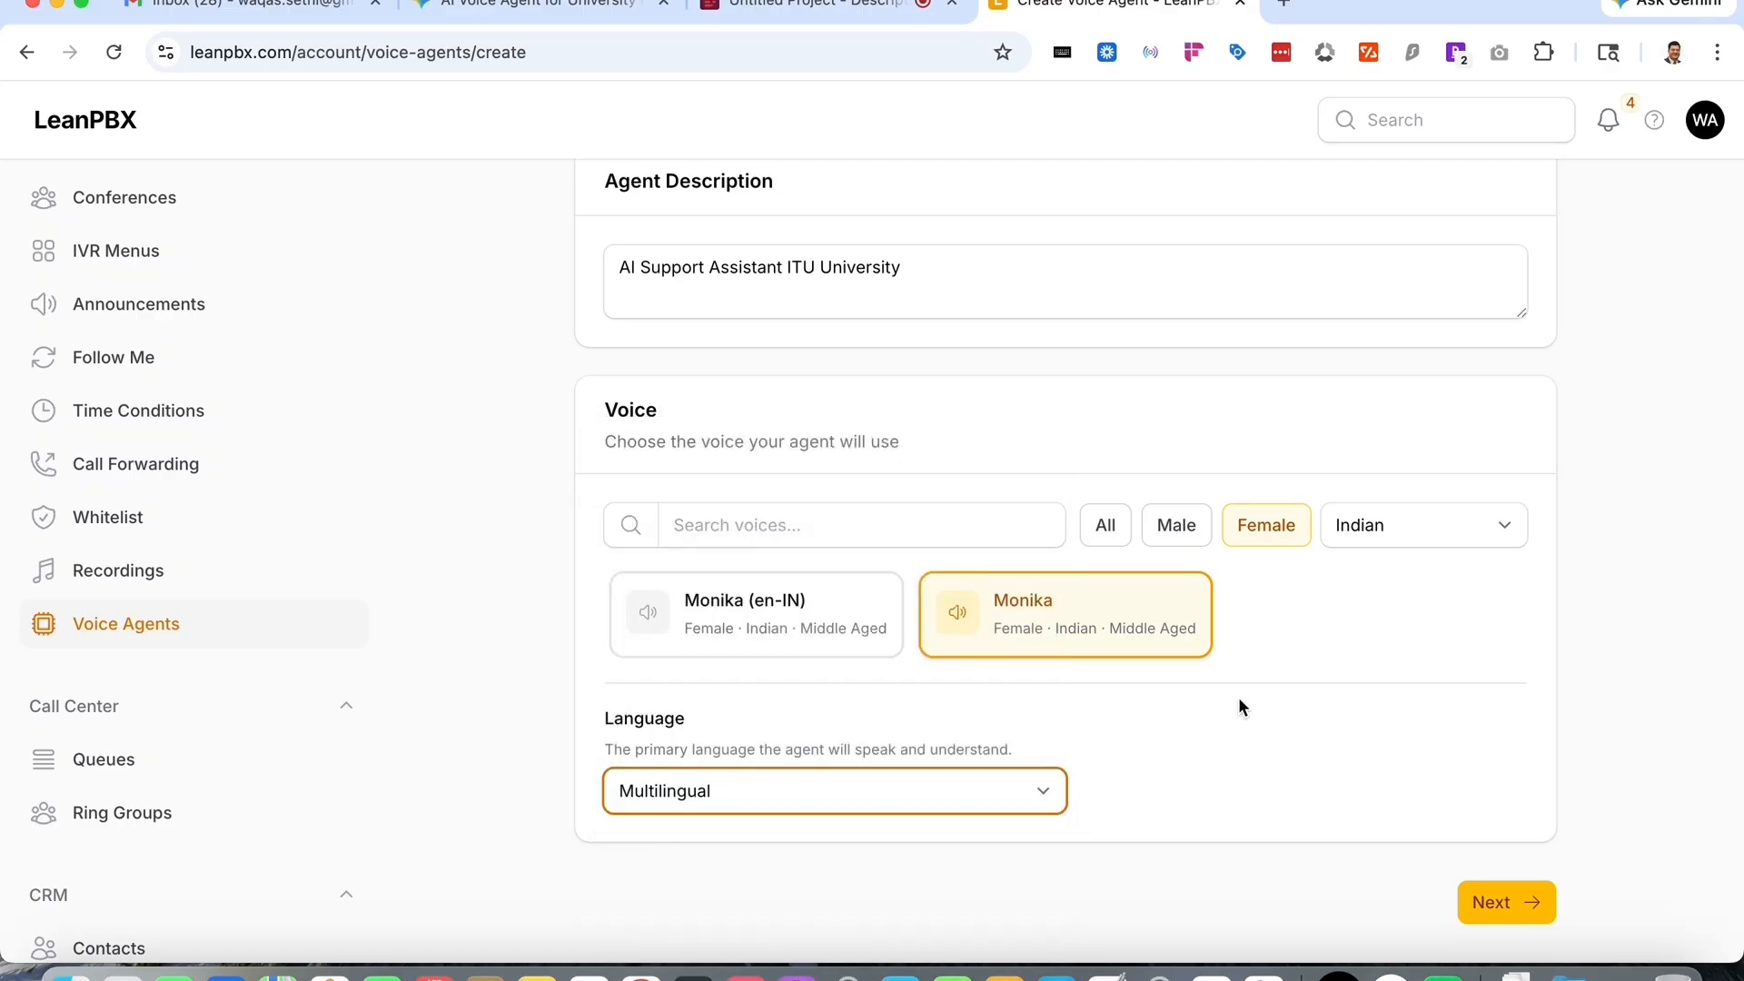
# - Continue to the Prompt Builder and choose the Receptionist role
pyautogui.click(1517, 899)
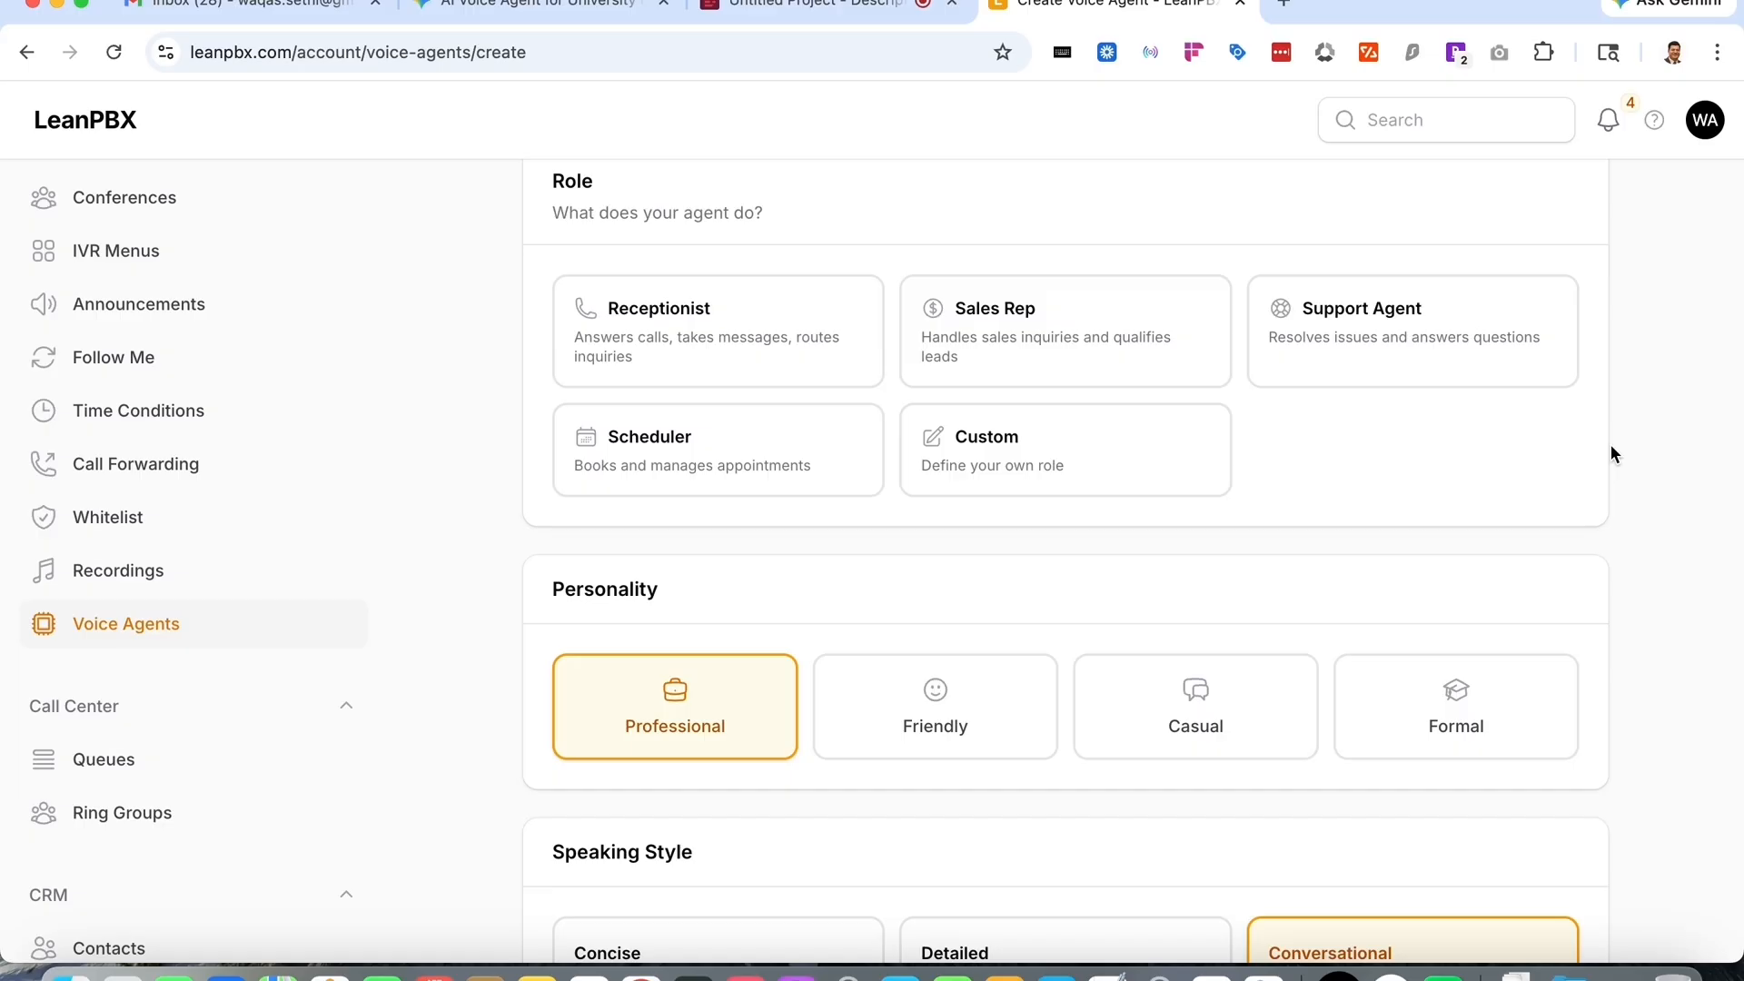
pyautogui.scroll(2, 1283, 215)
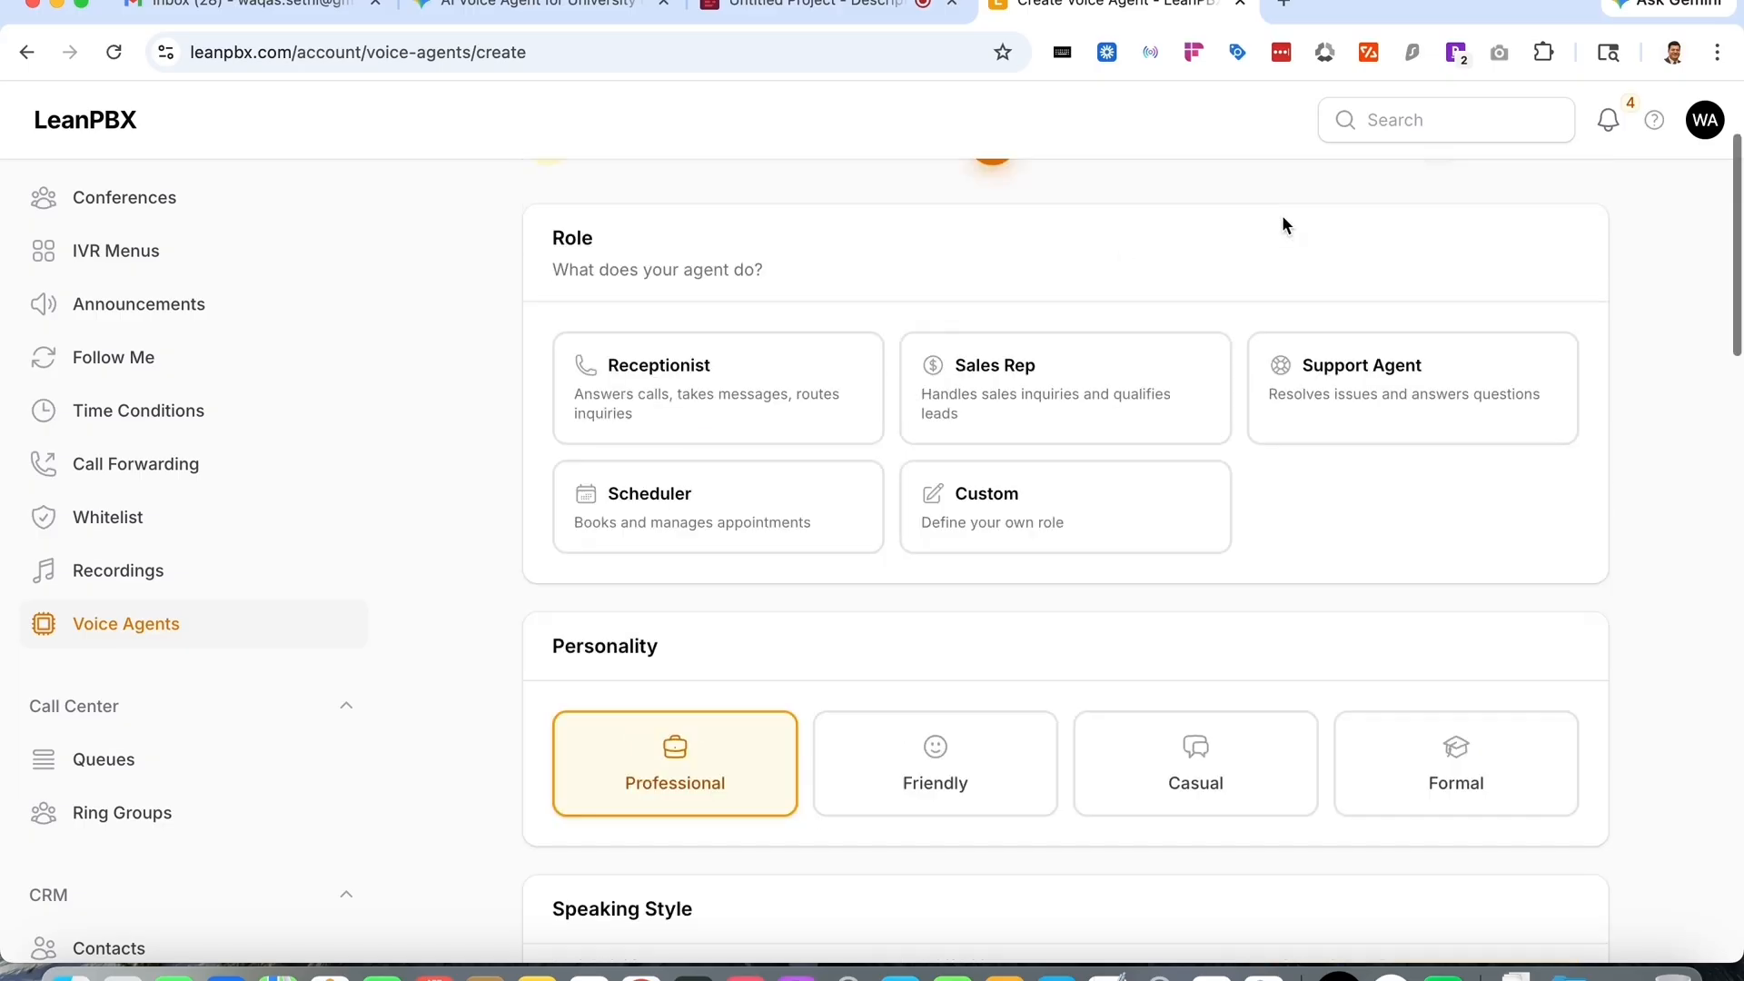
pyautogui.click(598, 486)
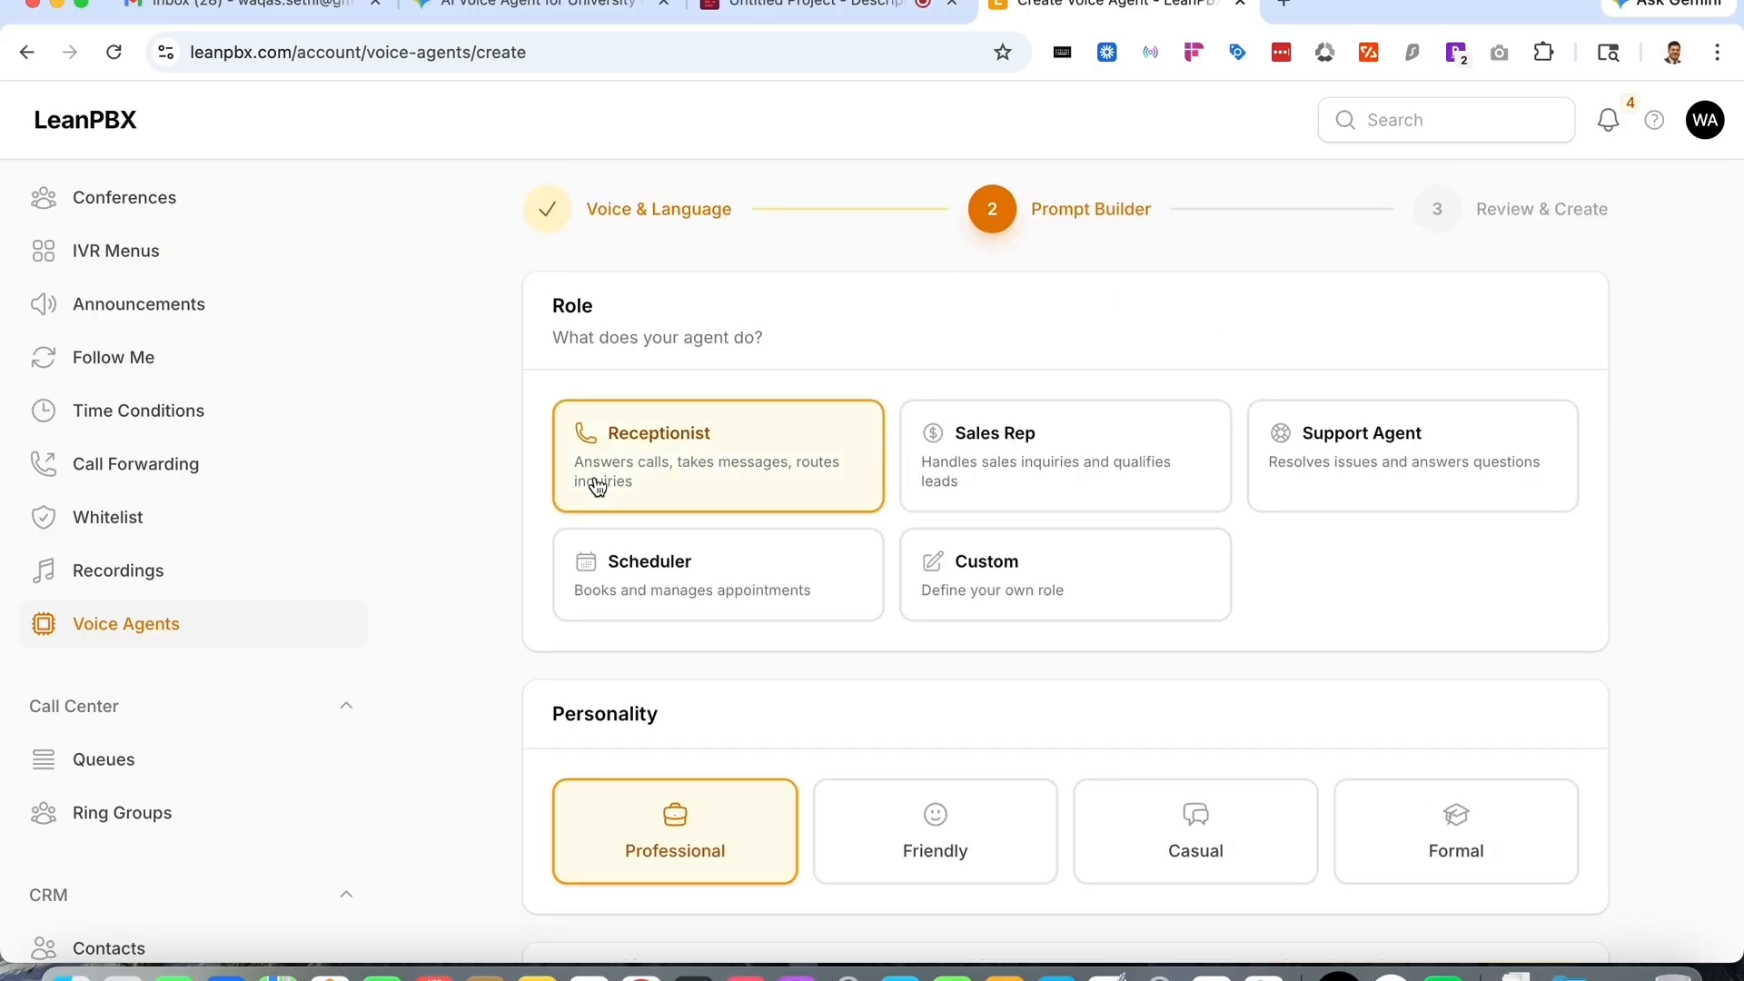
# - Set the agent's personality to Formal
pyautogui.scroll(-4, 1451, 529)
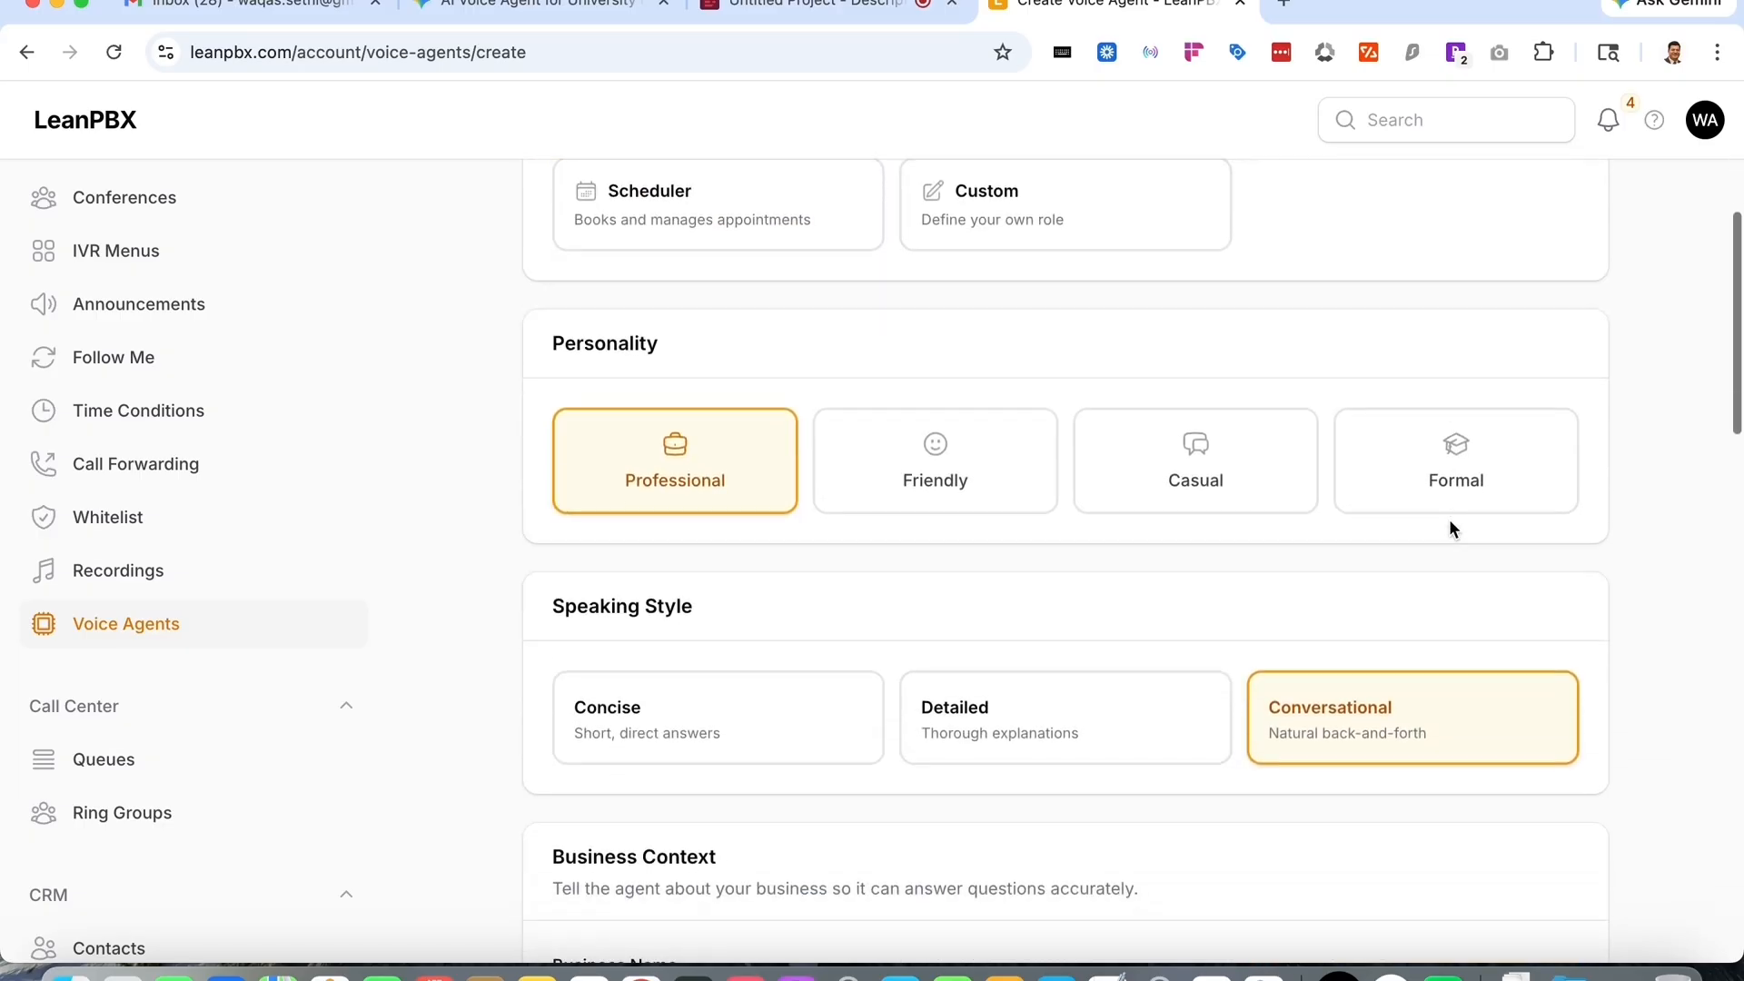
pyautogui.scroll(2, 1090, 569)
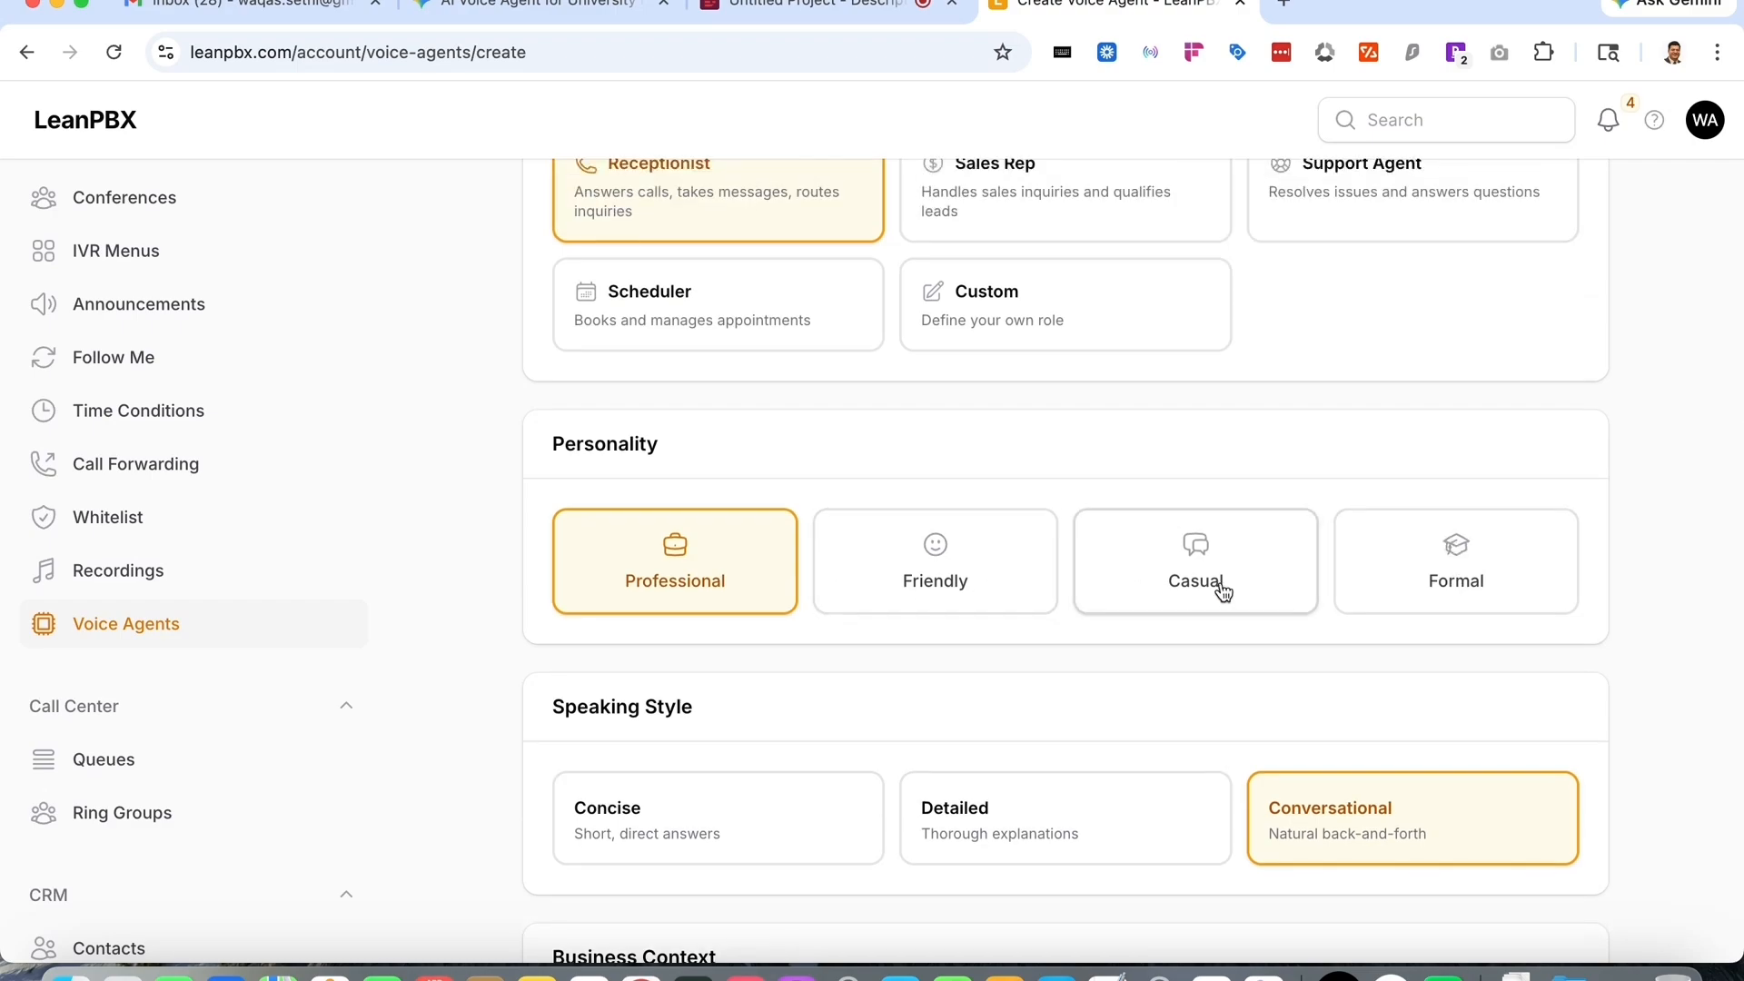
pyautogui.click(1448, 572)
# - Enter ITU University as the business name in the business context
pyautogui.scroll(-4, 1448, 573)
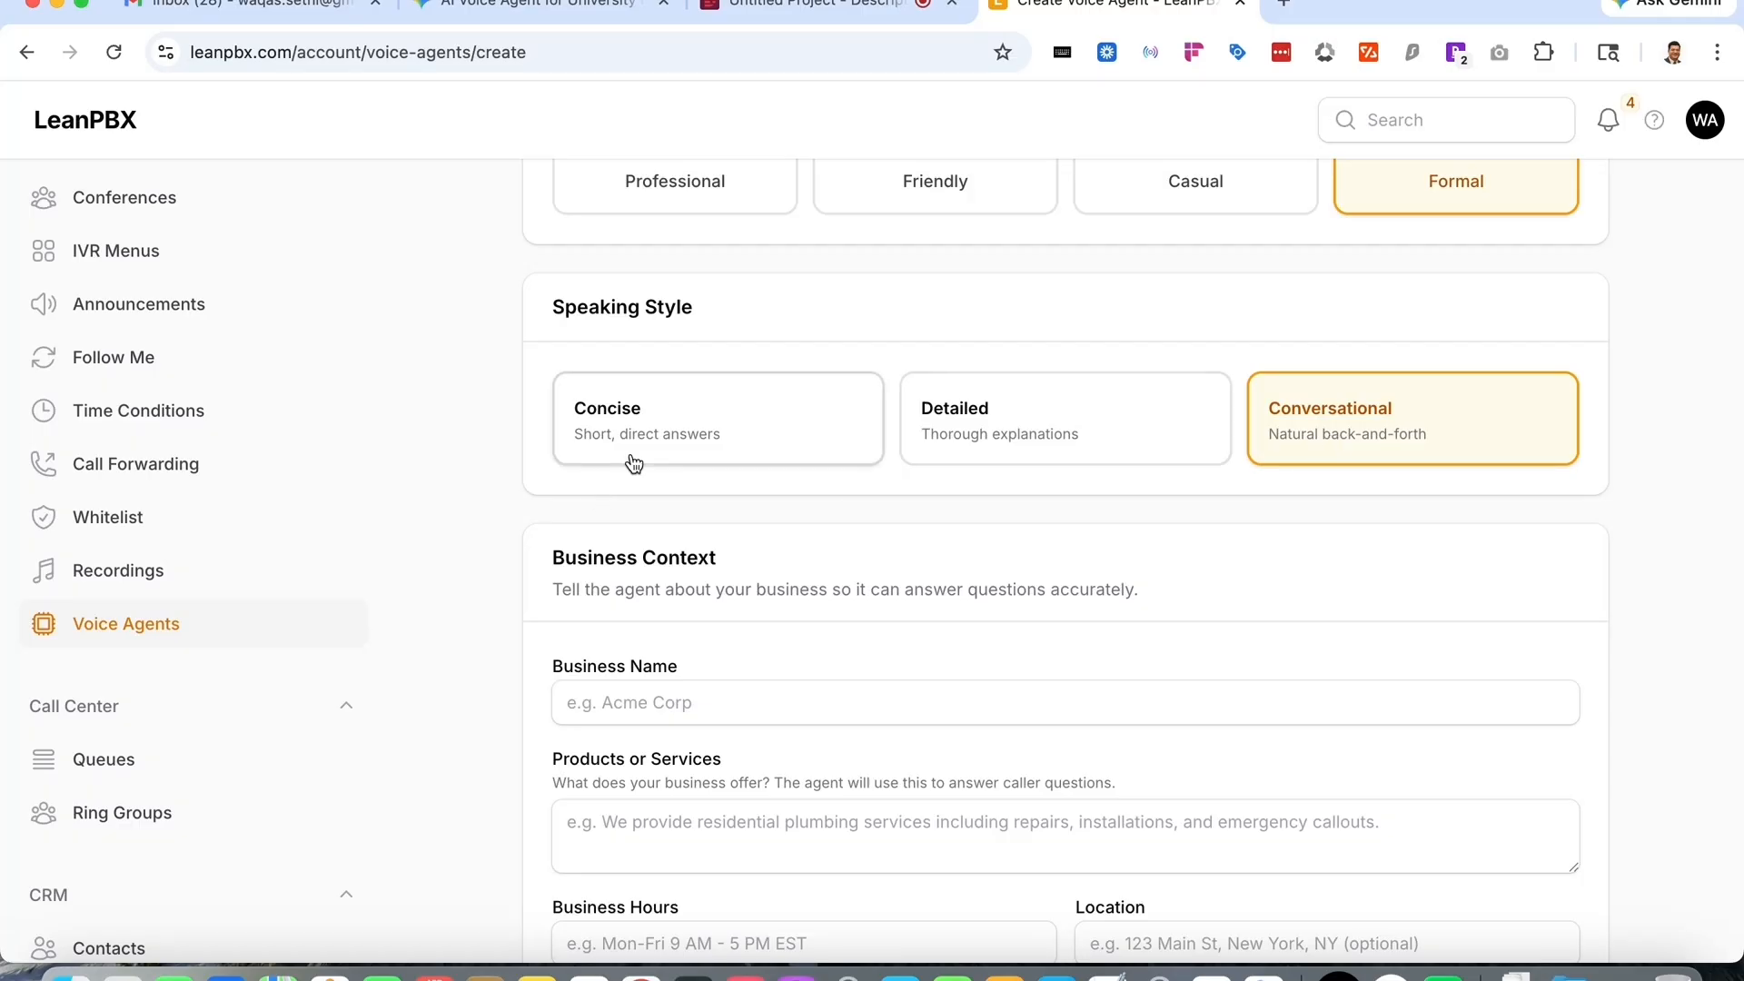
pyautogui.scroll(-3, 1039, 445)
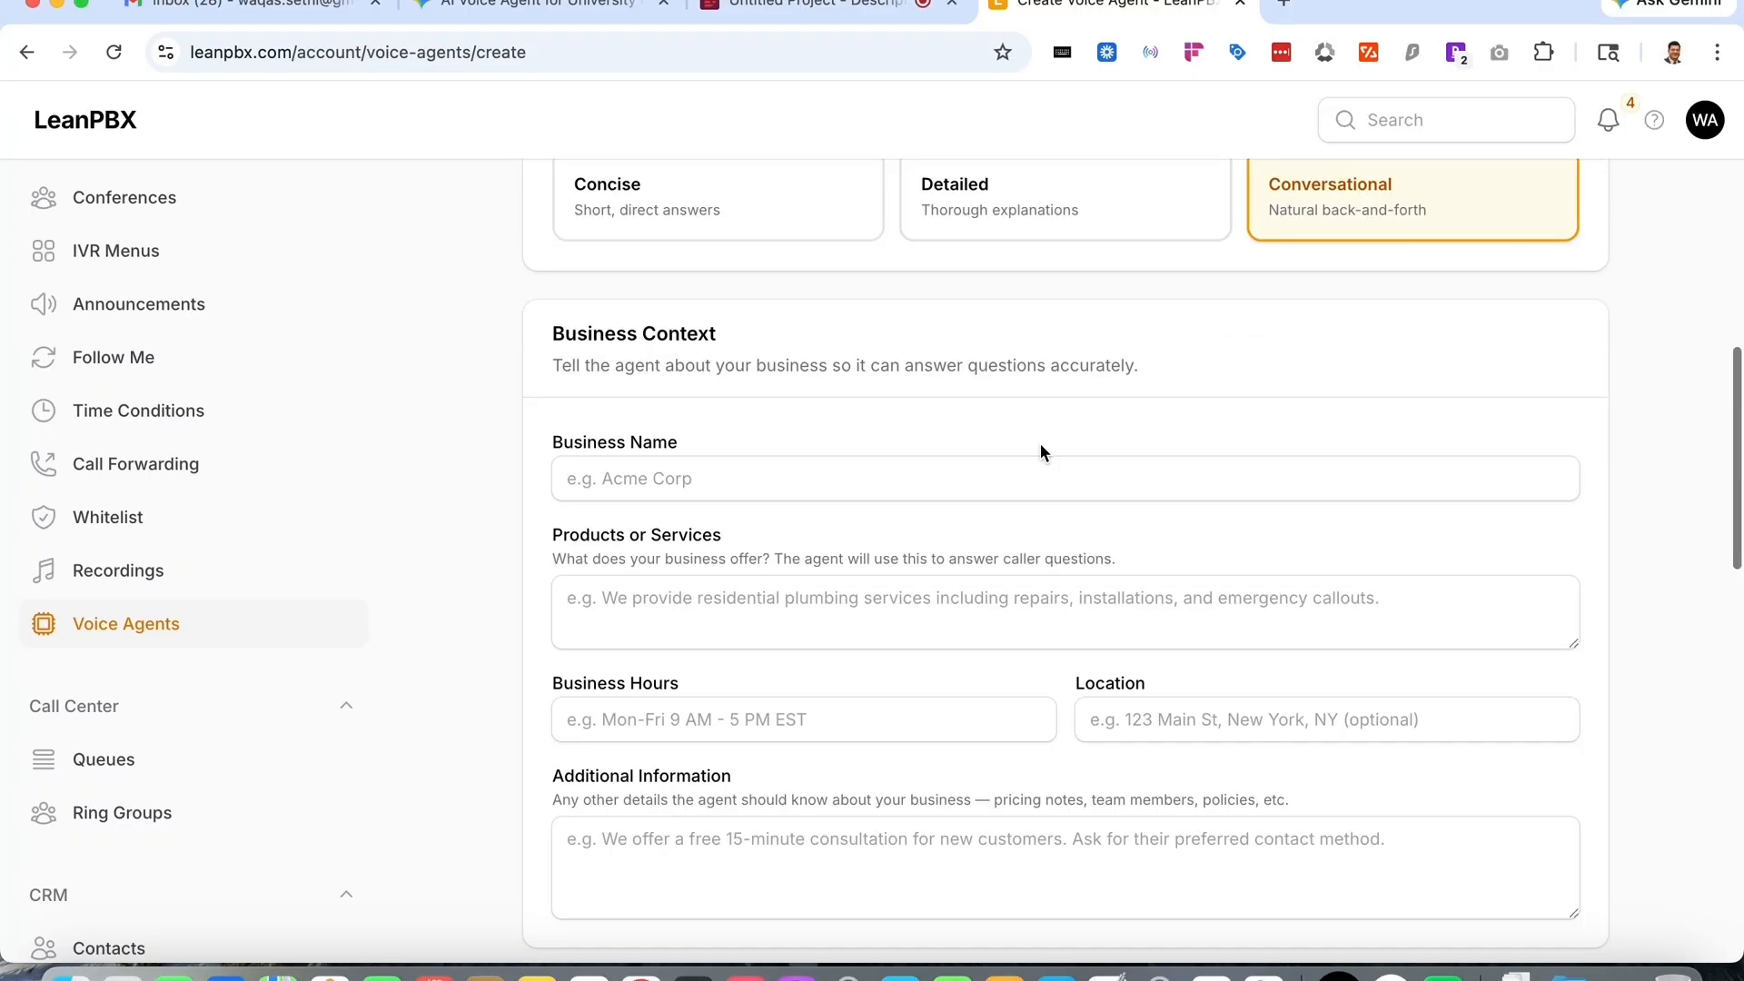
pyautogui.click(842, 496)
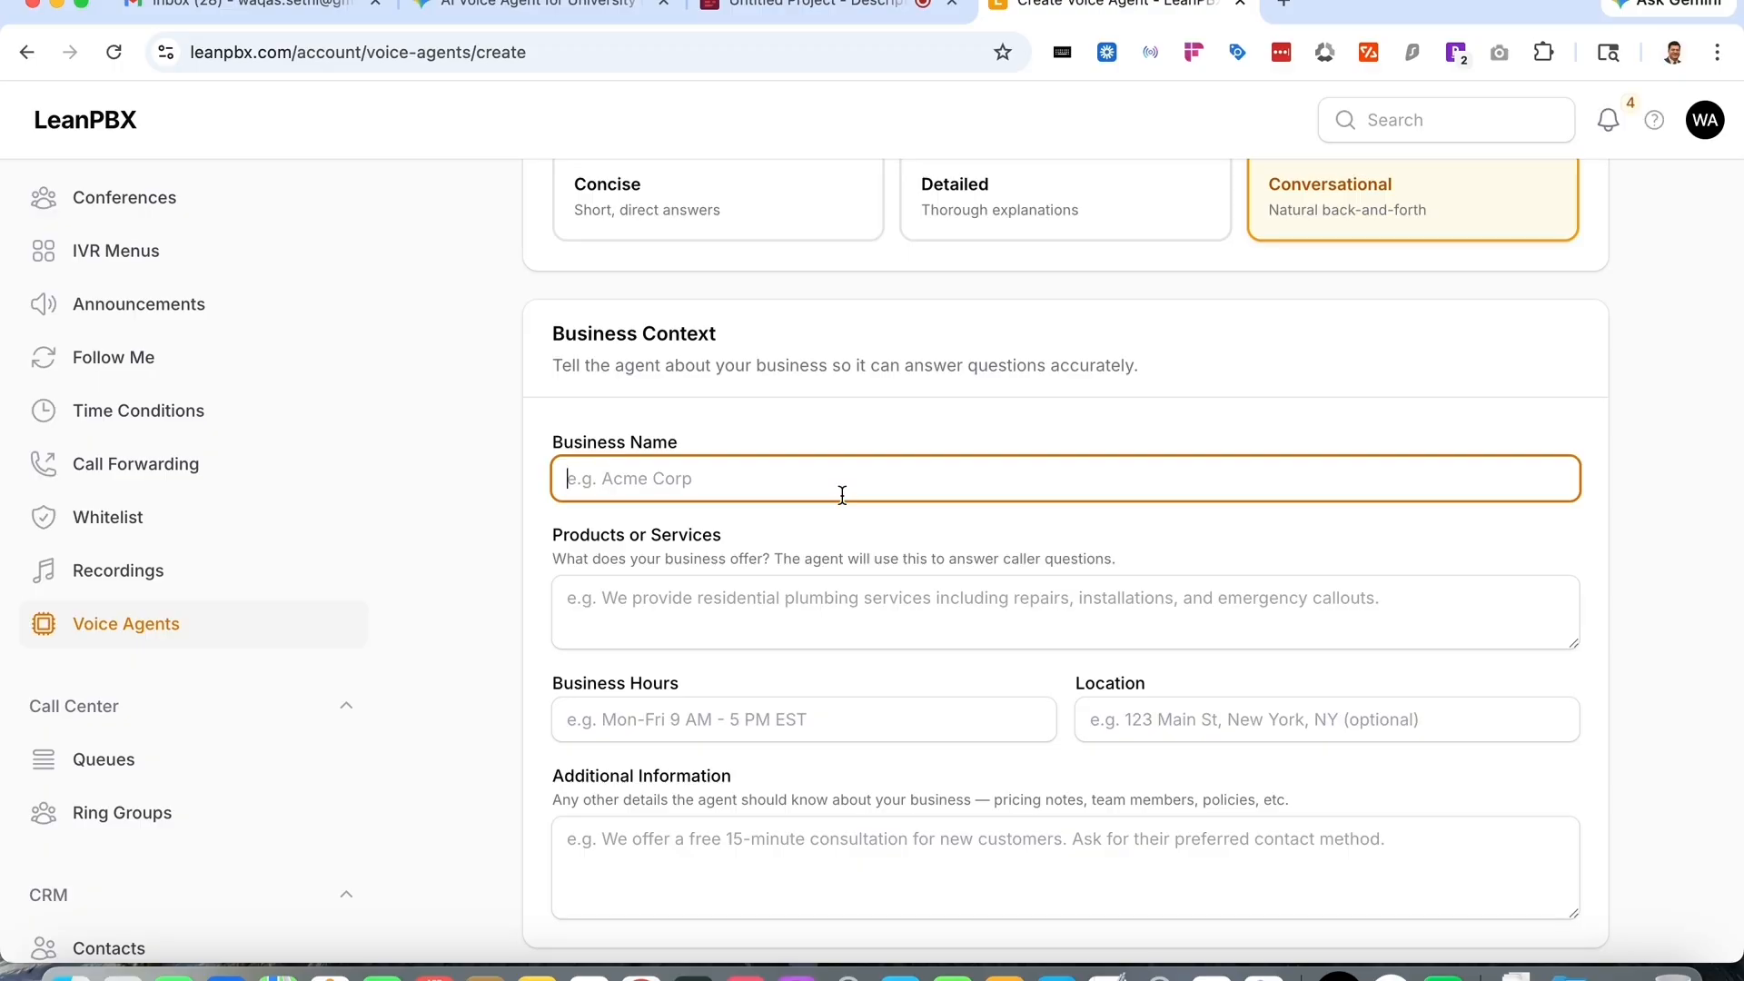
pyautogui.write('ITU University')
# - Launch the Screenshot utility and capture the current screen
pyautogui.scroll(-2, 1311, 300)
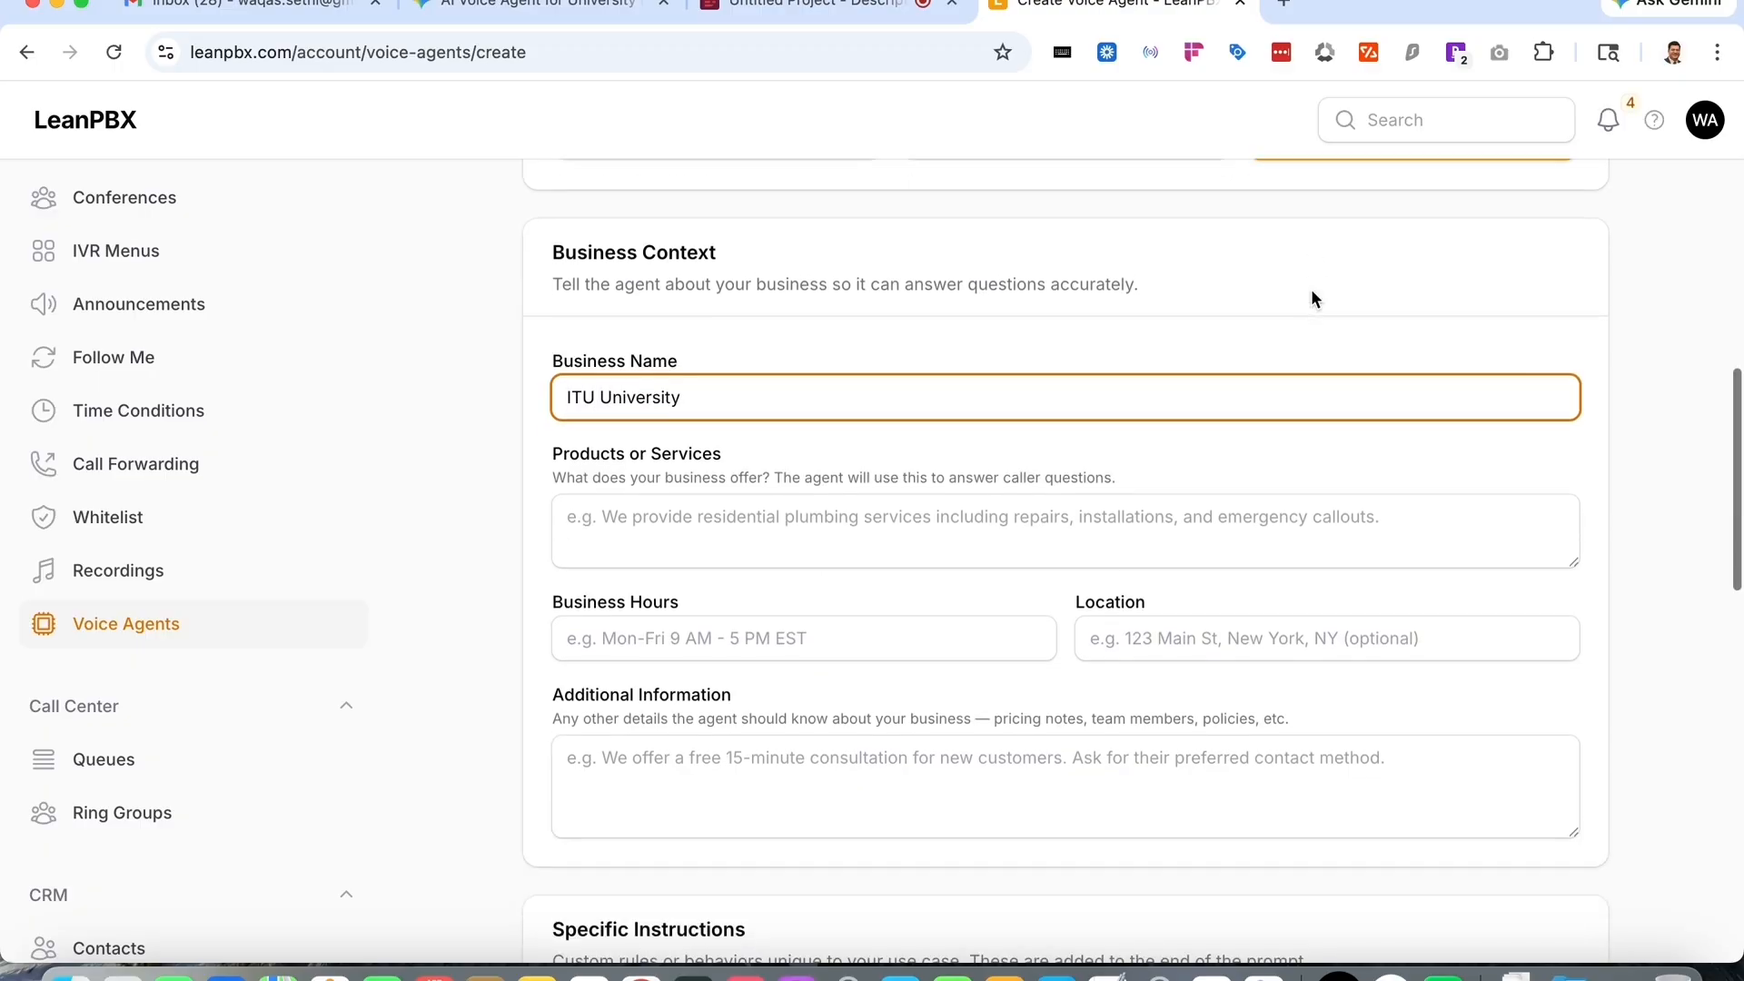
pyautogui.press('super+space')
pyautogui.write('sc')
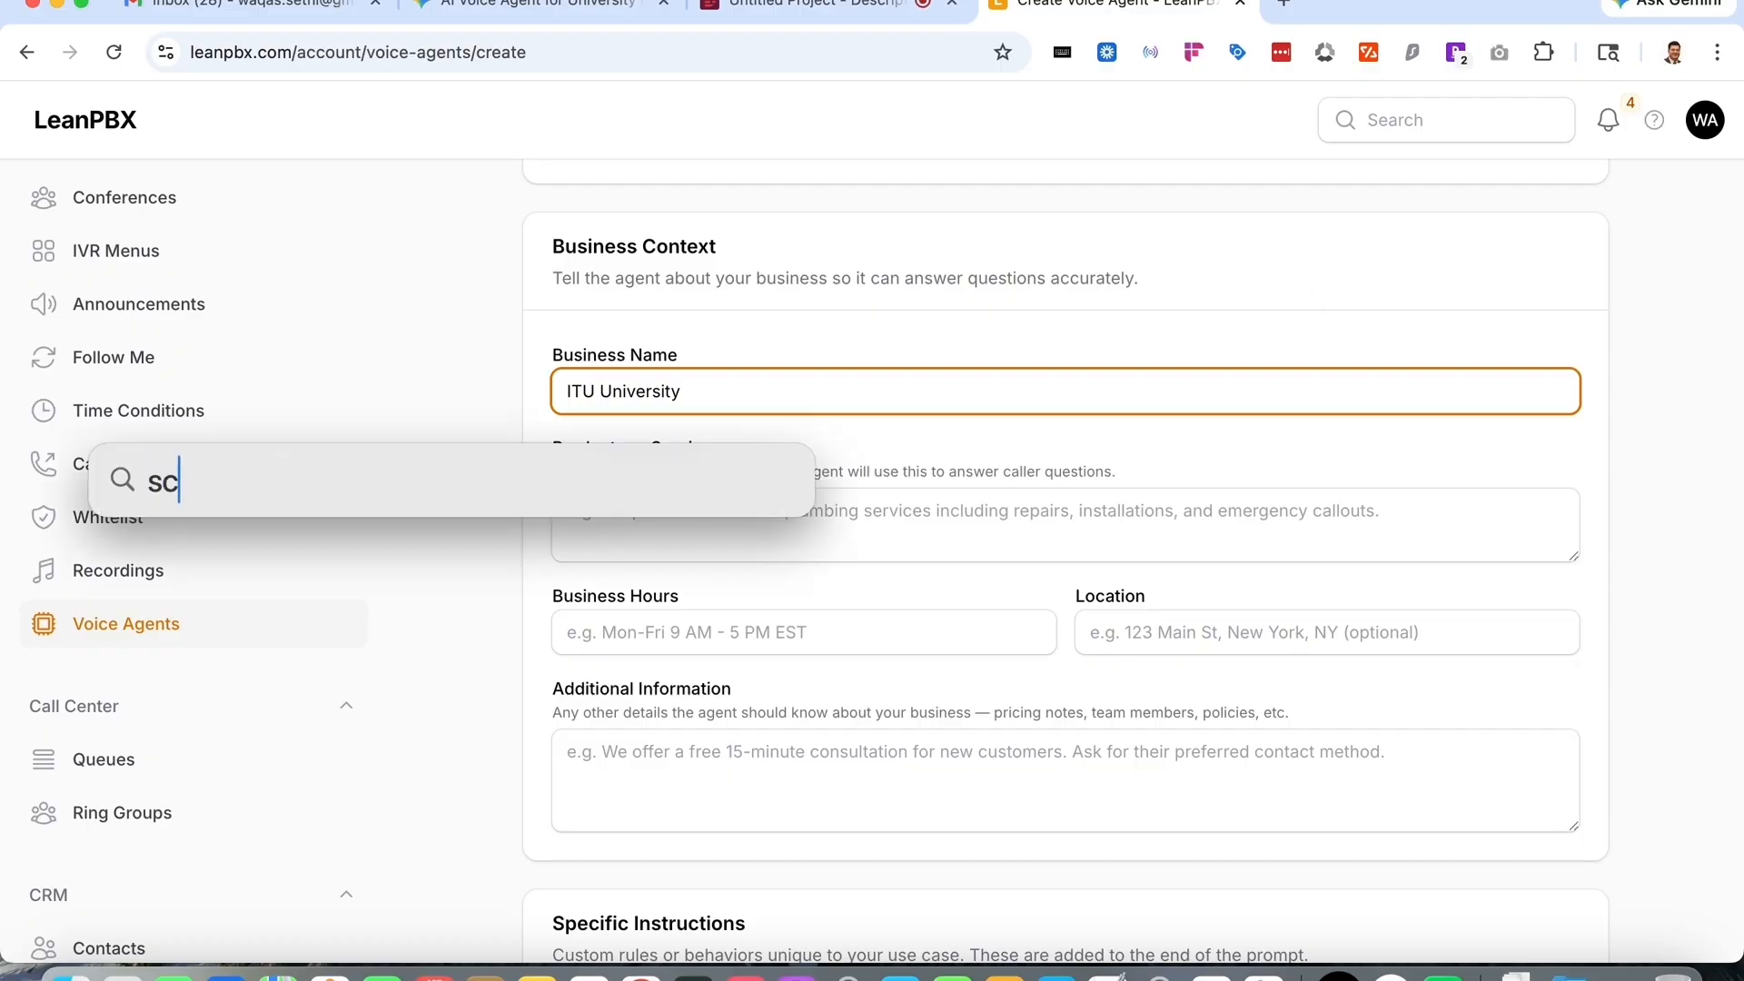
pyautogui.write('reenshot')
pyautogui.press('Return')
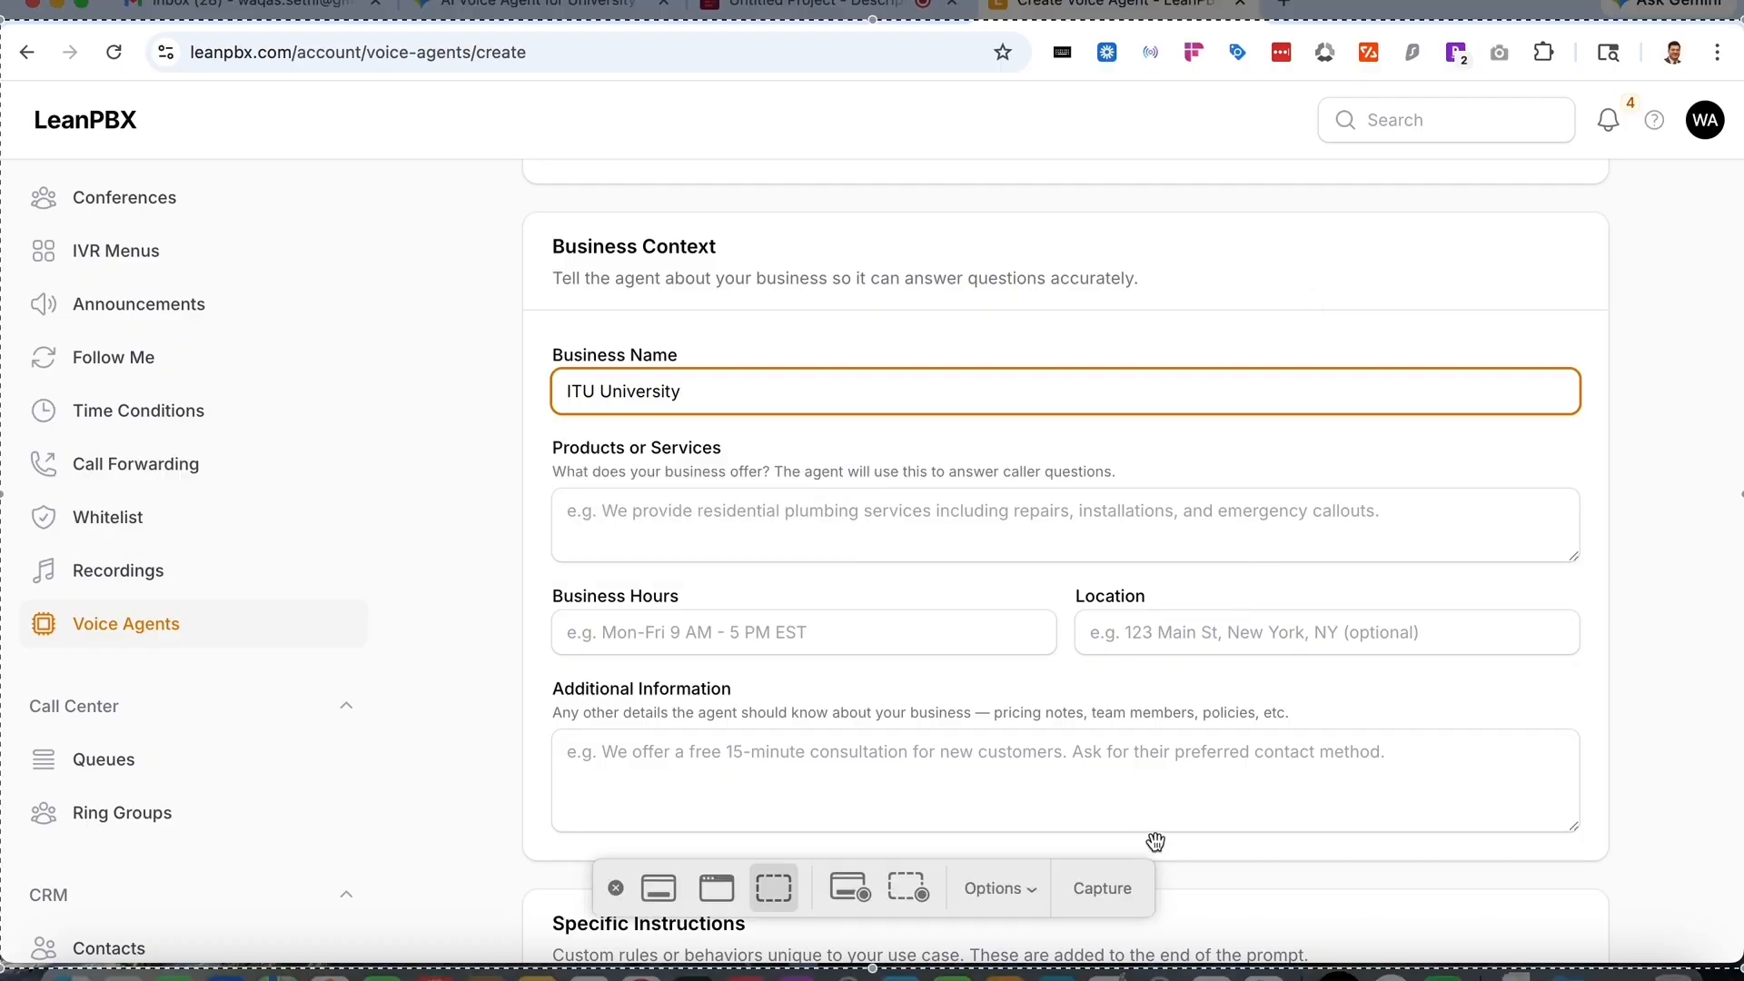
pyautogui.click(1104, 889)
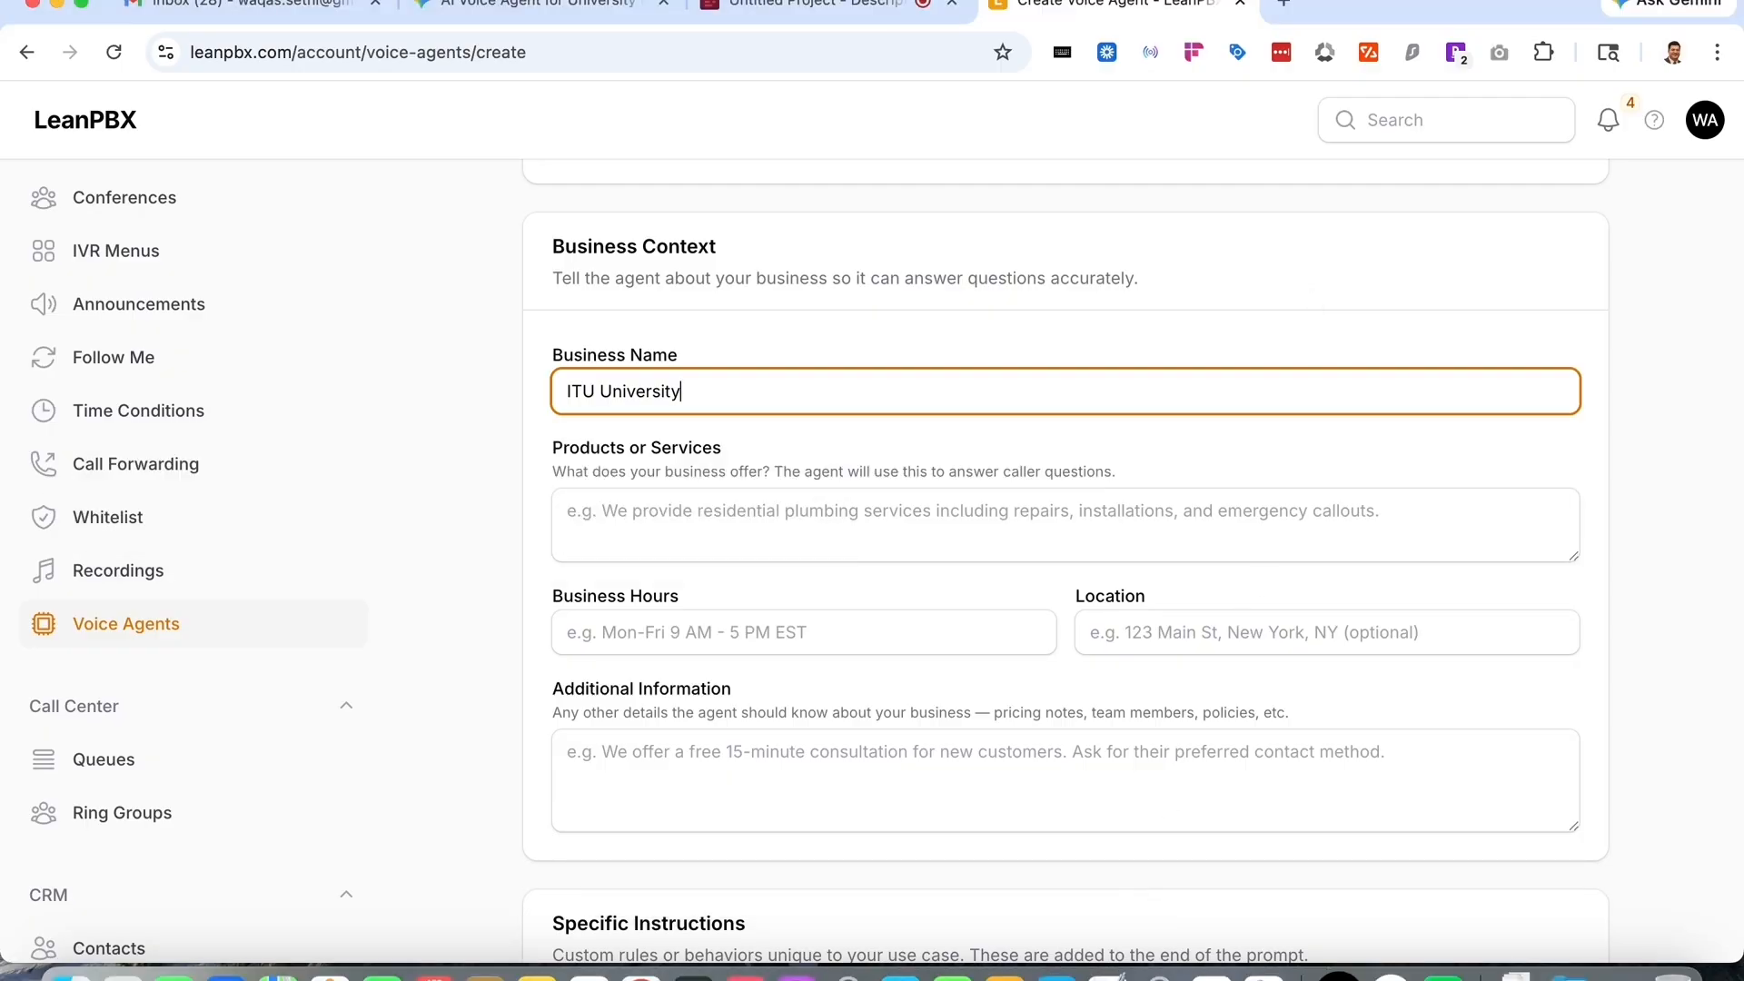
# - Switch to Gemini, start a new chat and write a prompt asking it to review the screenshot and fill in details for ITU University Lahore
pyautogui.click(529, 13)
pyautogui.click(152, 209)
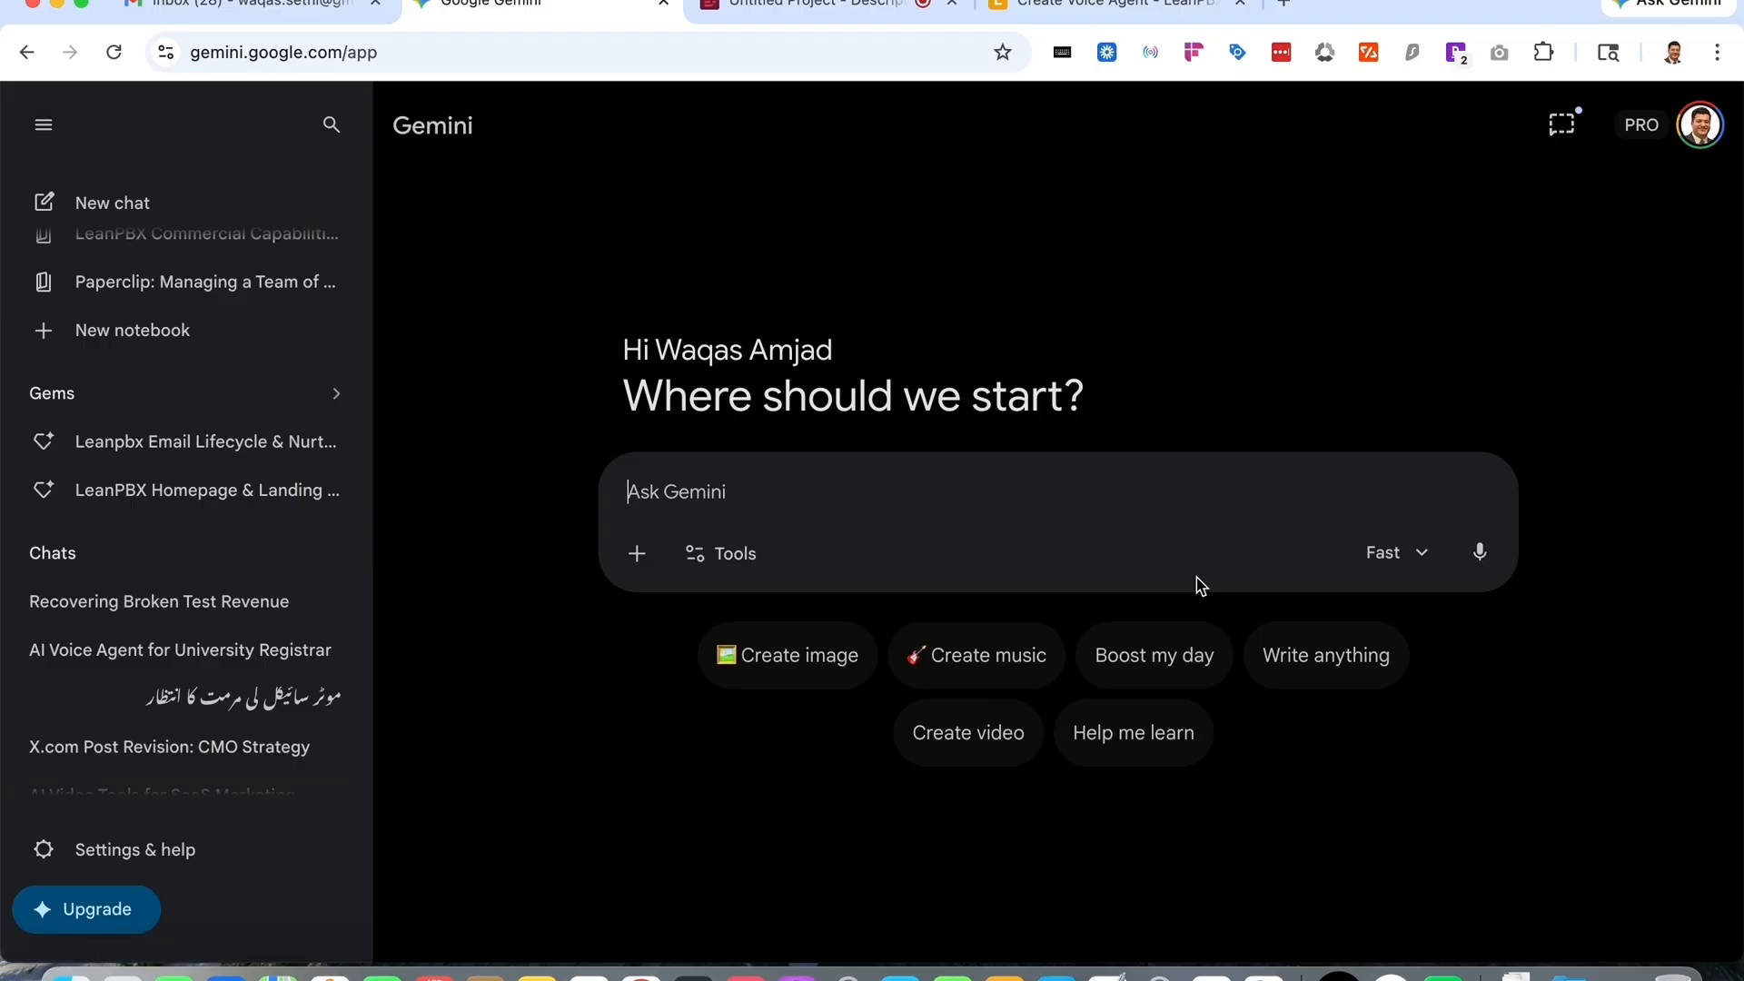
pyautogui.write('review the scre')
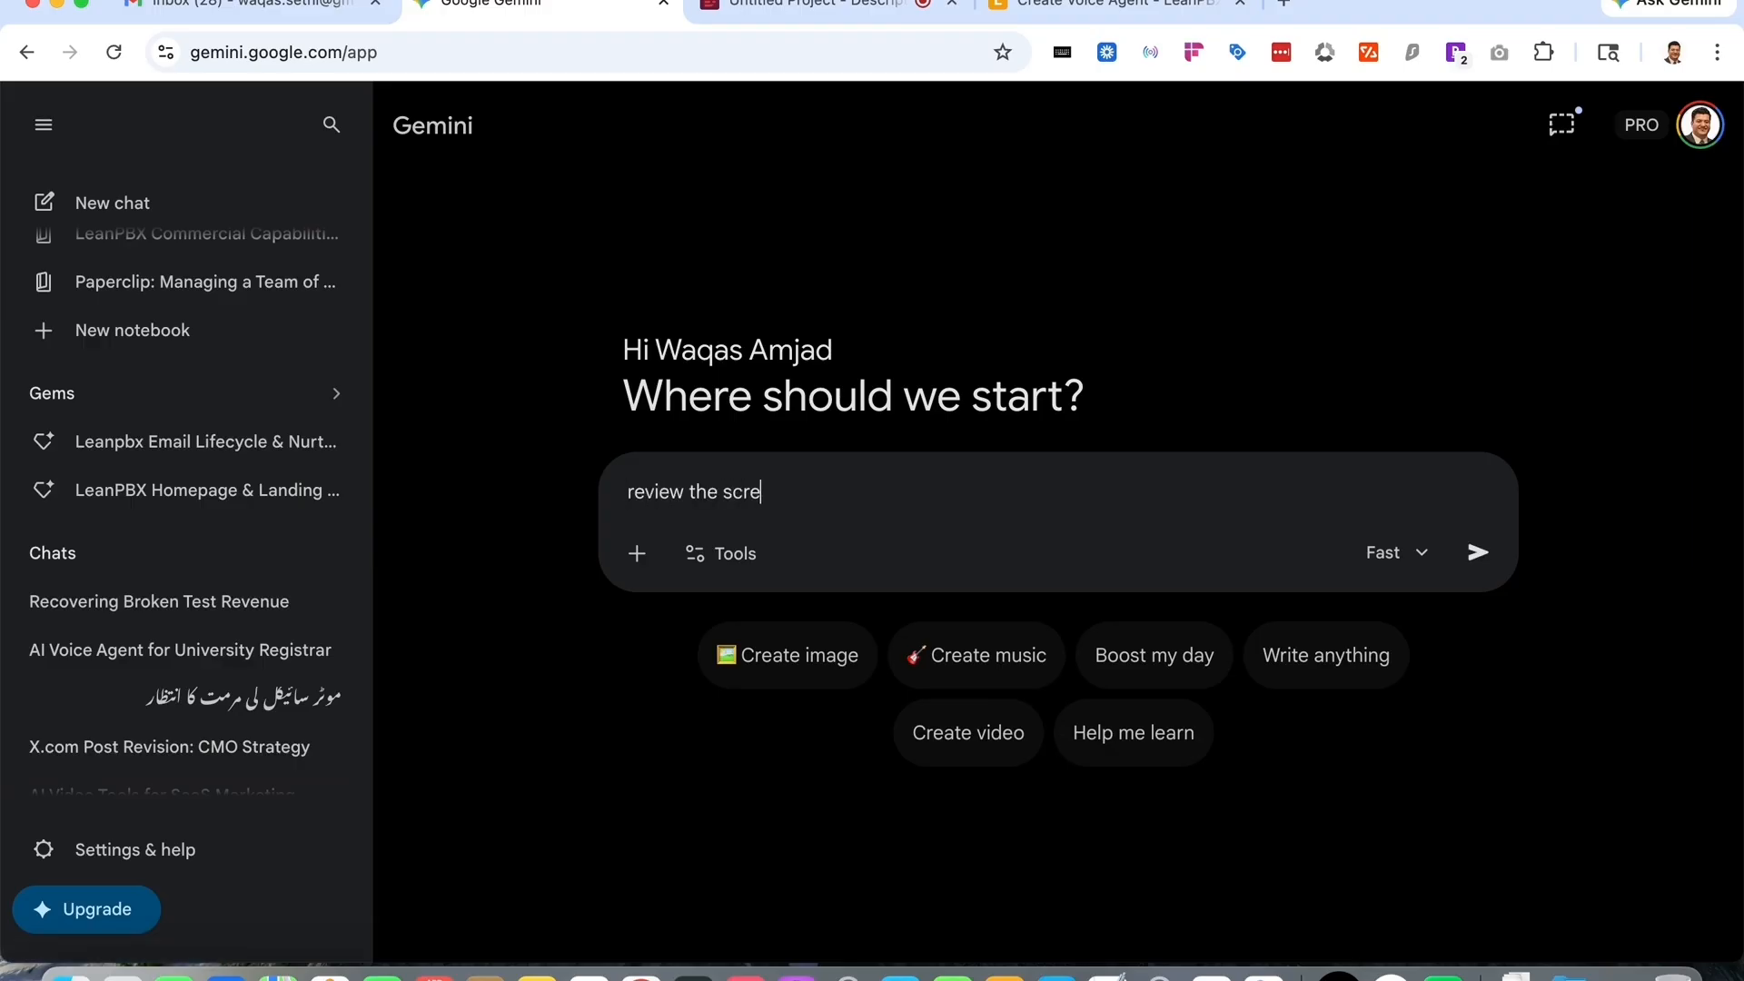
pyautogui.write('enshot and help me fi')
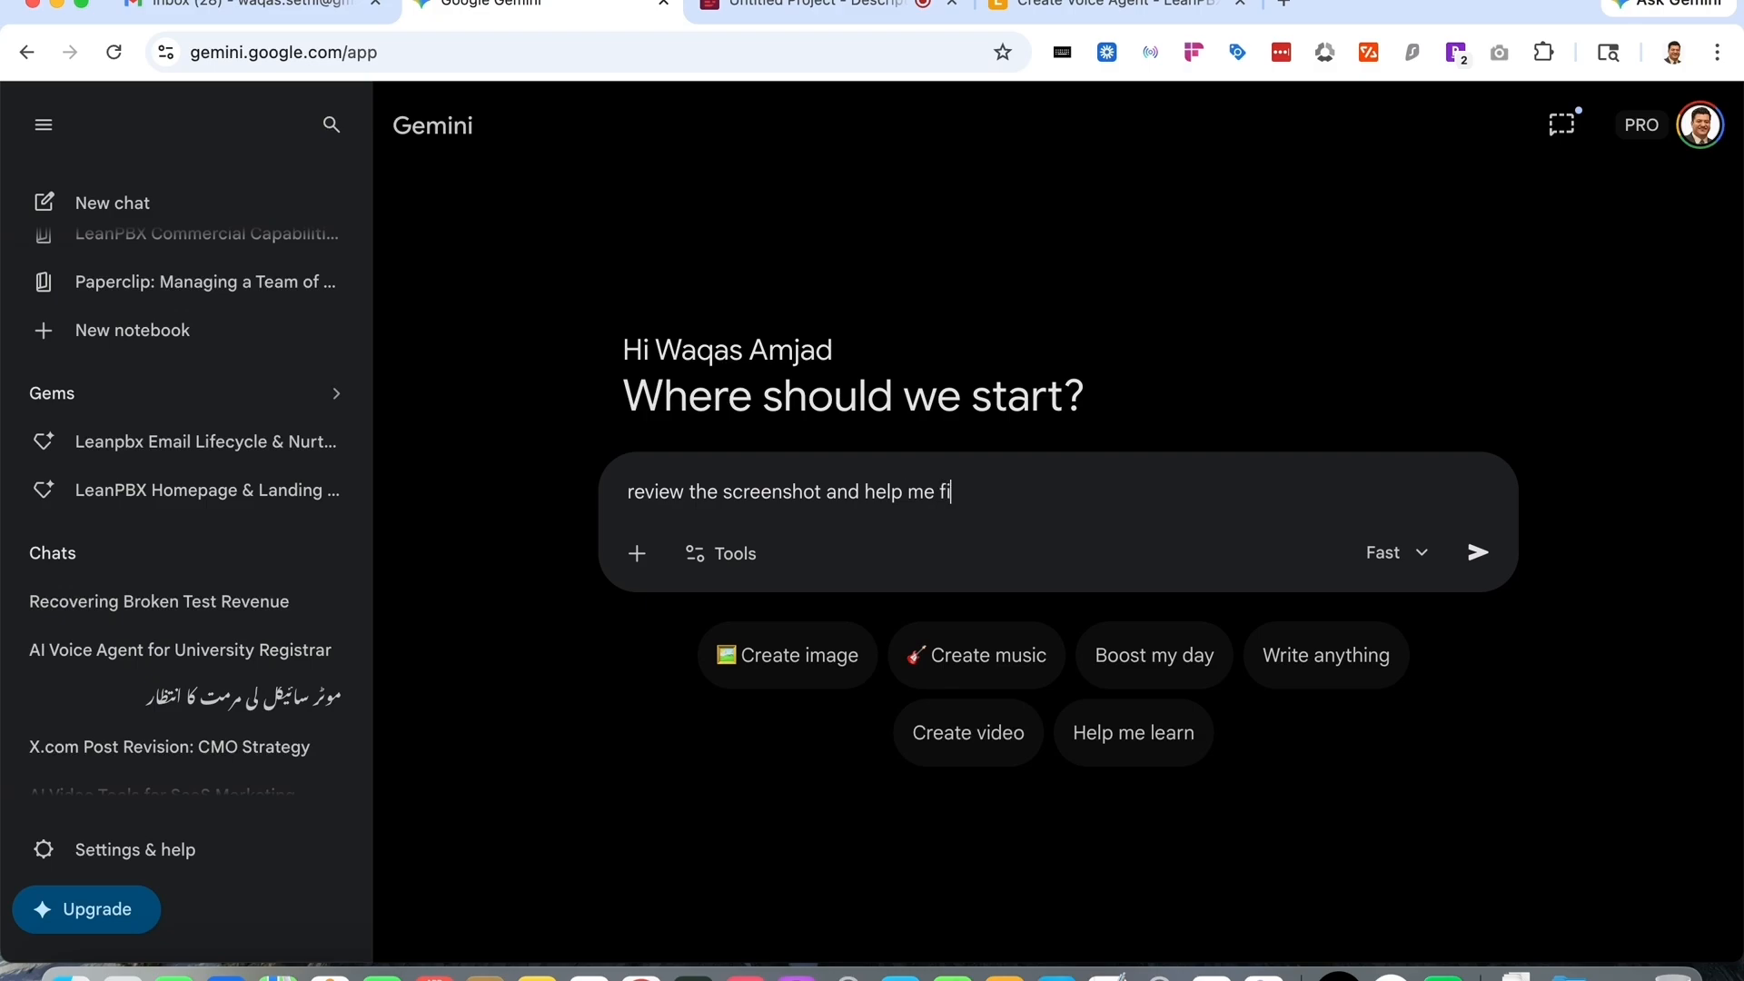
pyautogui.write('ll the details for the first AI ')
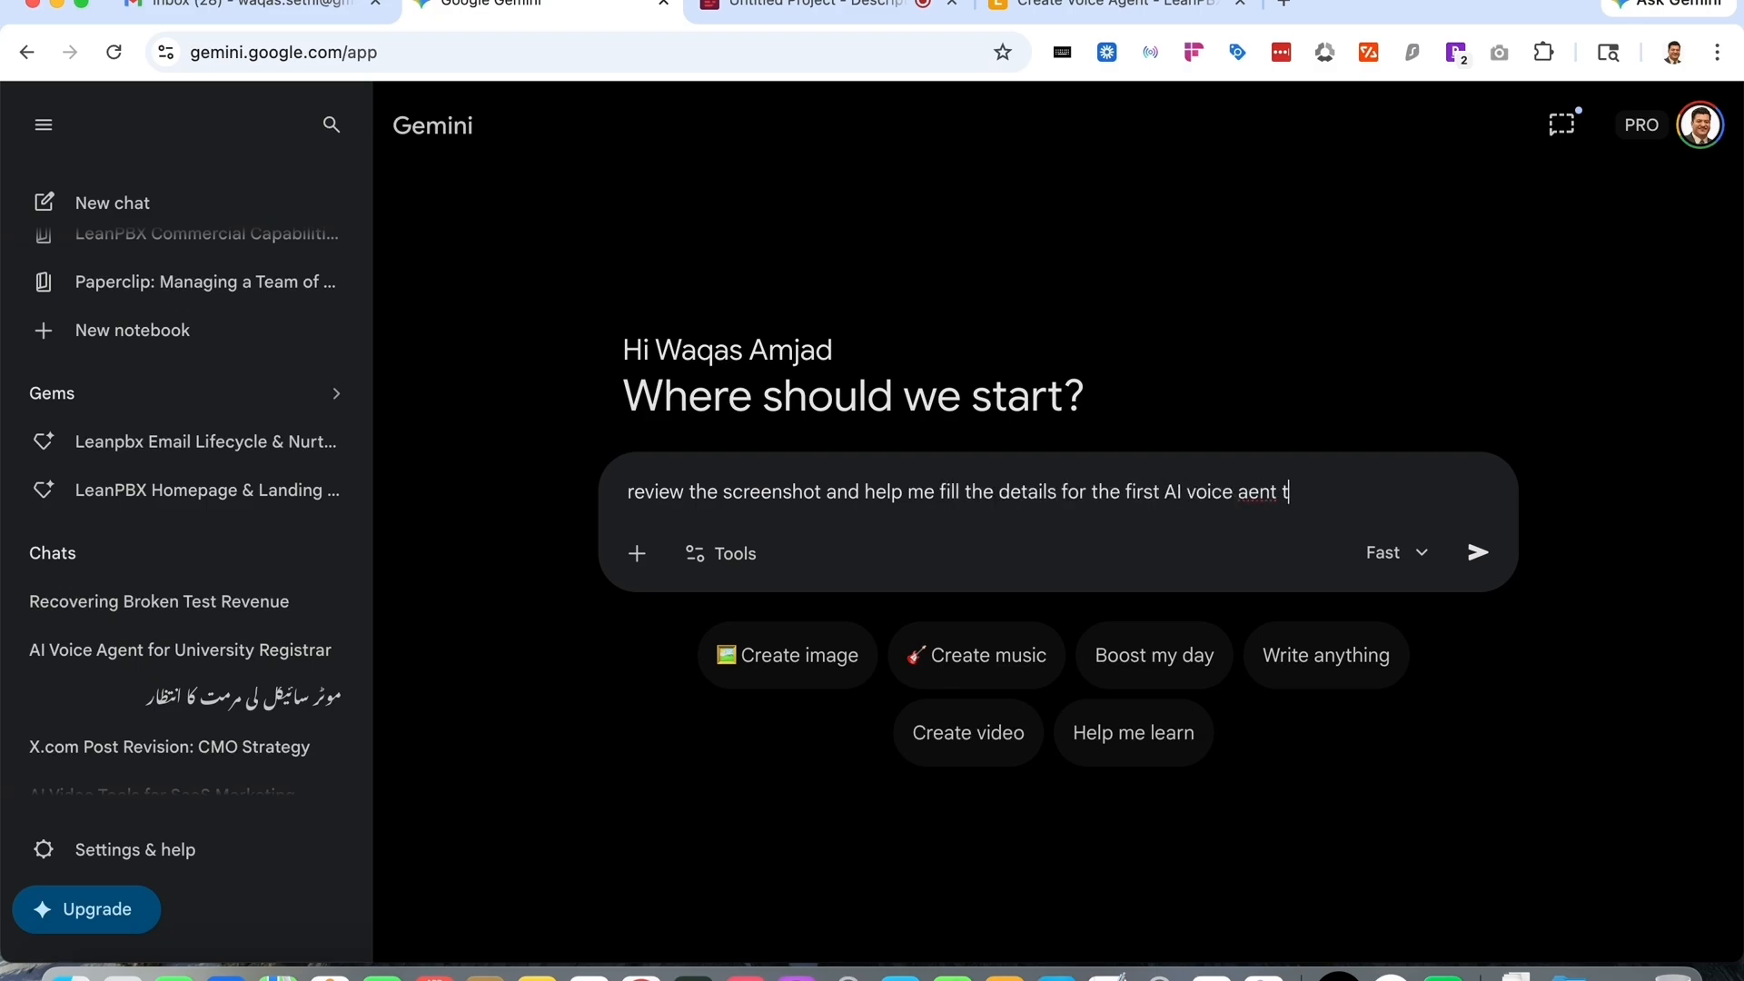
pyautogui.write('voice age')
pyautogui.press('BackSpace')
pyautogui.write('gent that ia m setting up for IT')
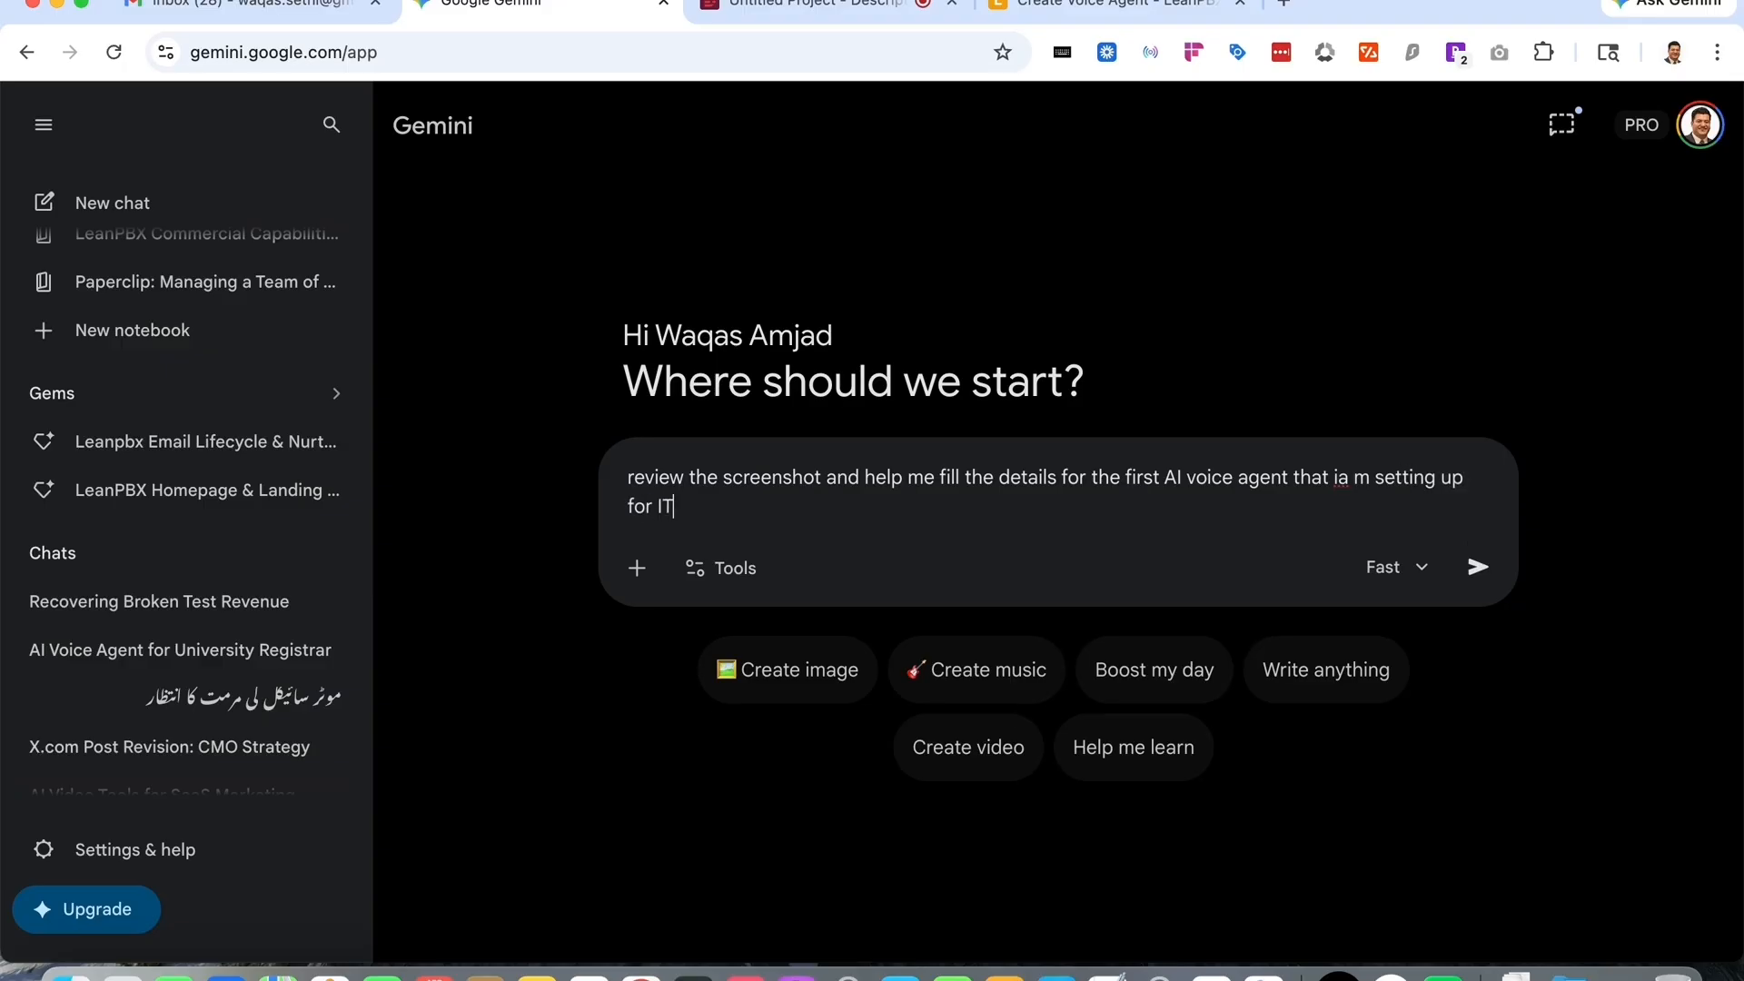
pyautogui.write('U unviersity lahore')
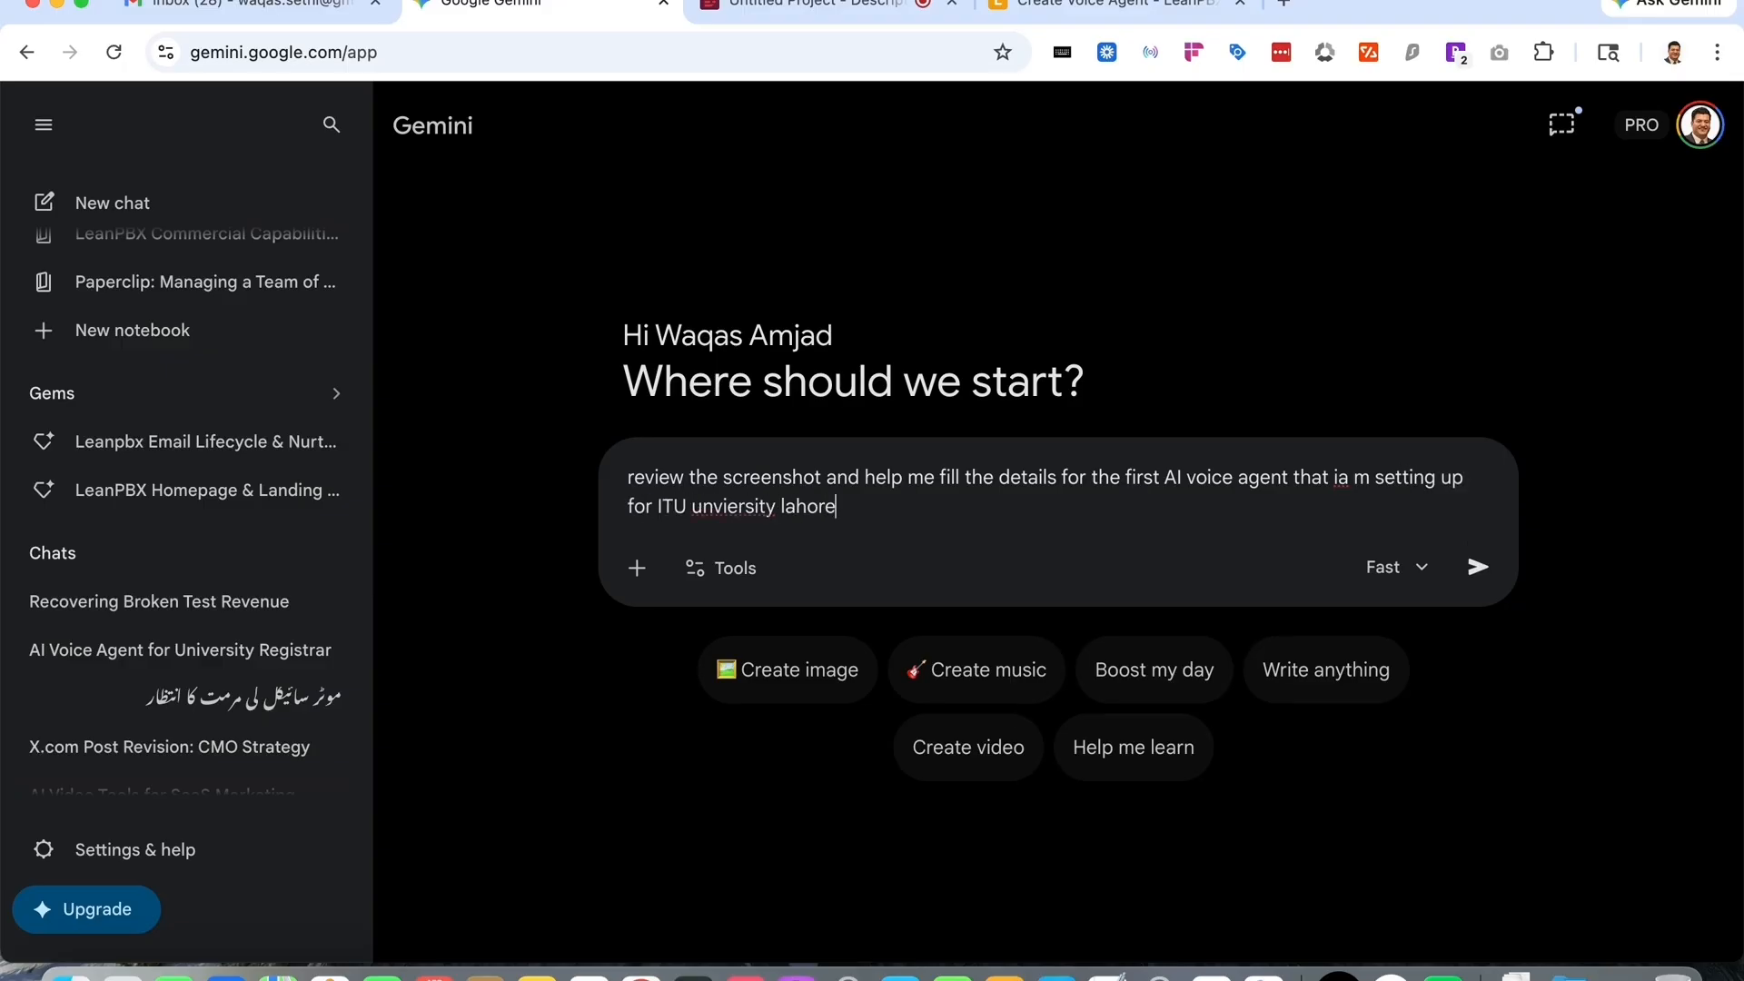
pyautogui.write(', you can look up th')
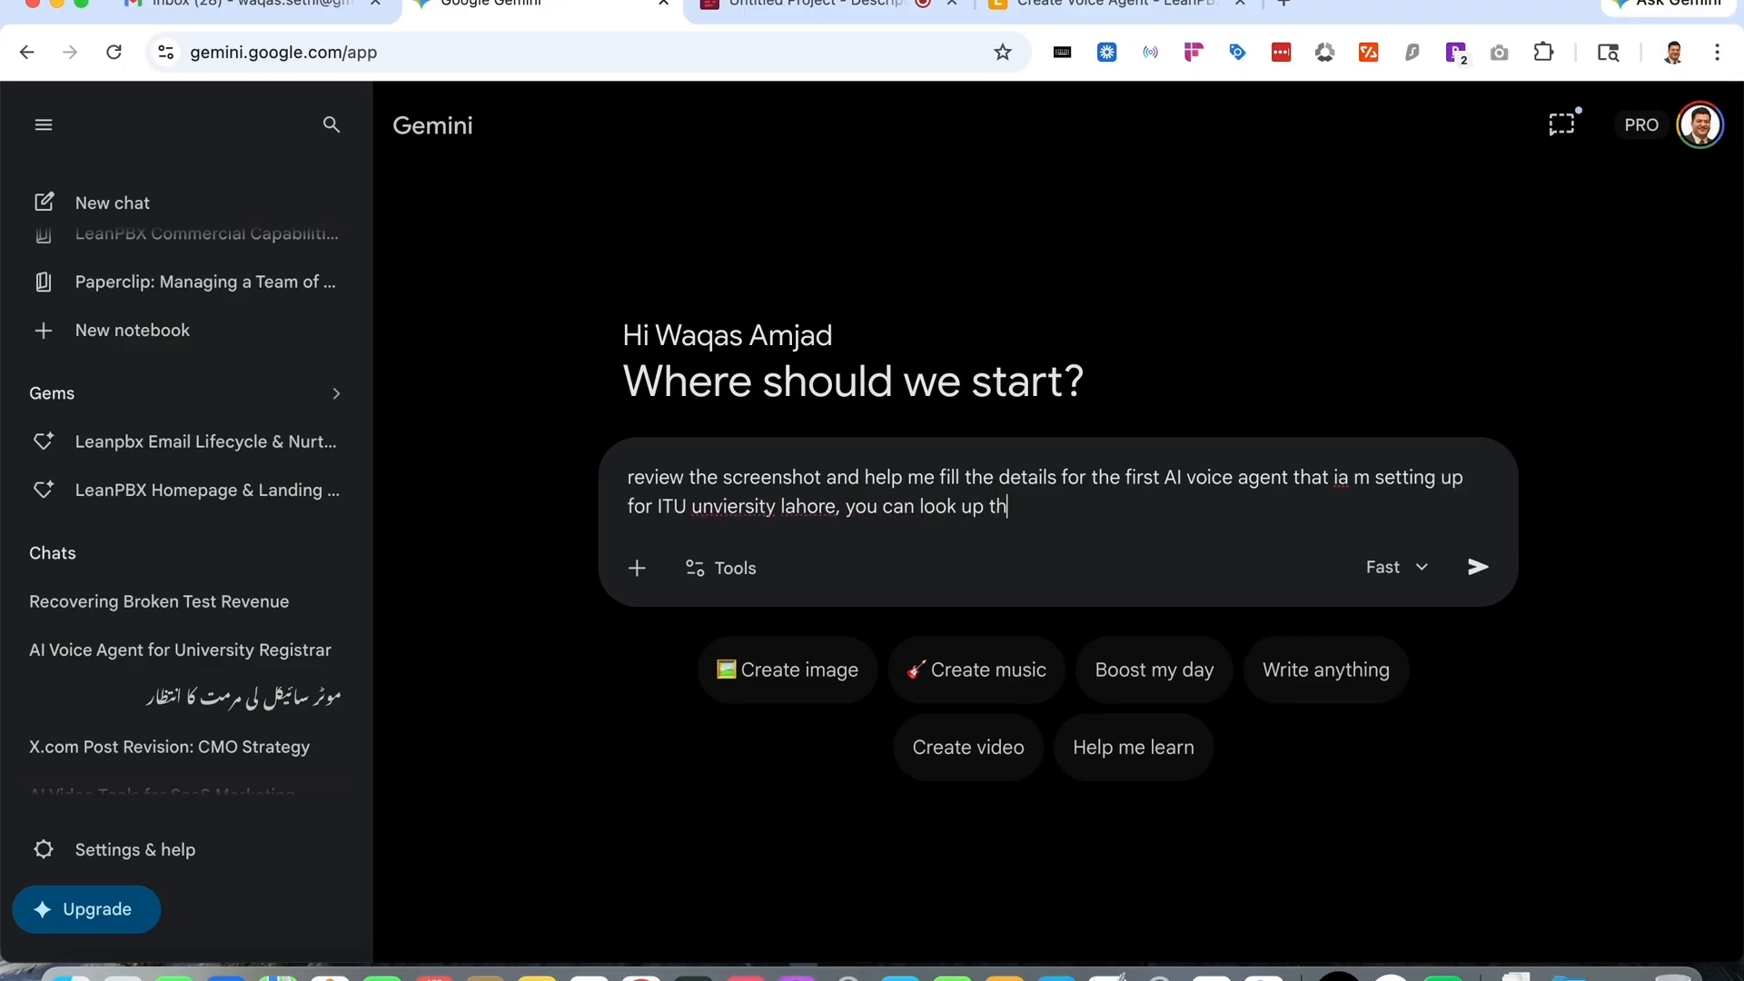
pyautogui.write('eir website and find out inf')
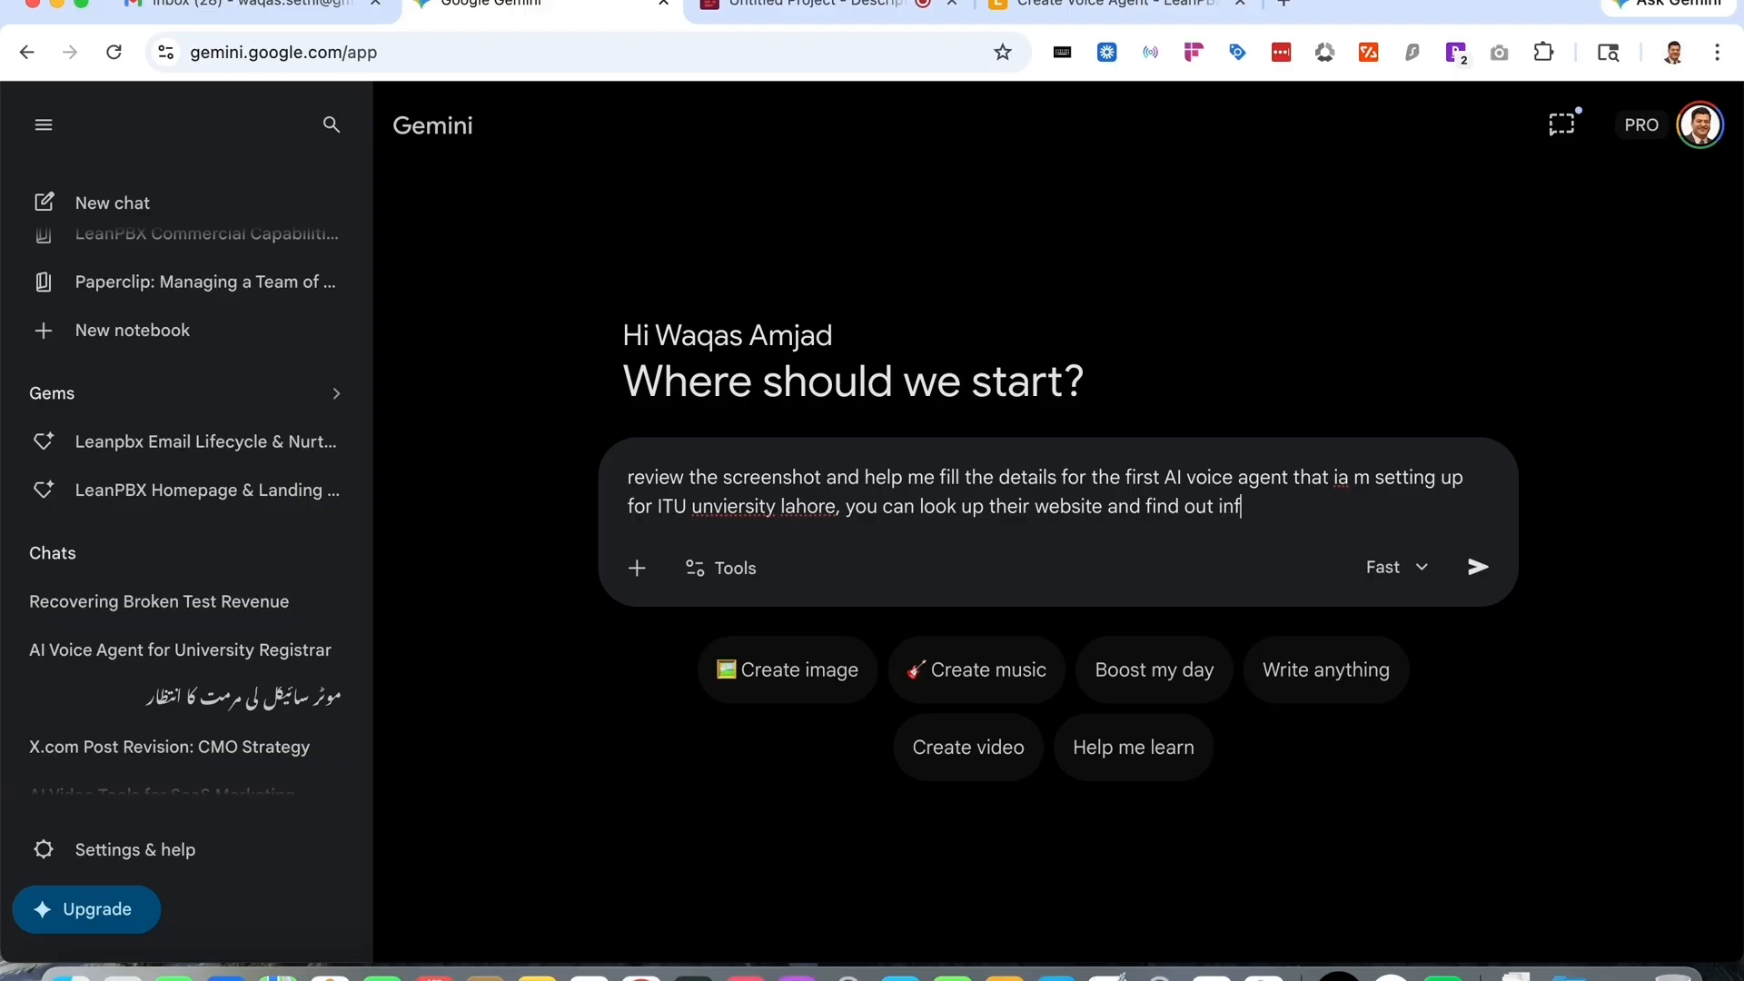
pyautogui.write('ormatoin about it! and then ')
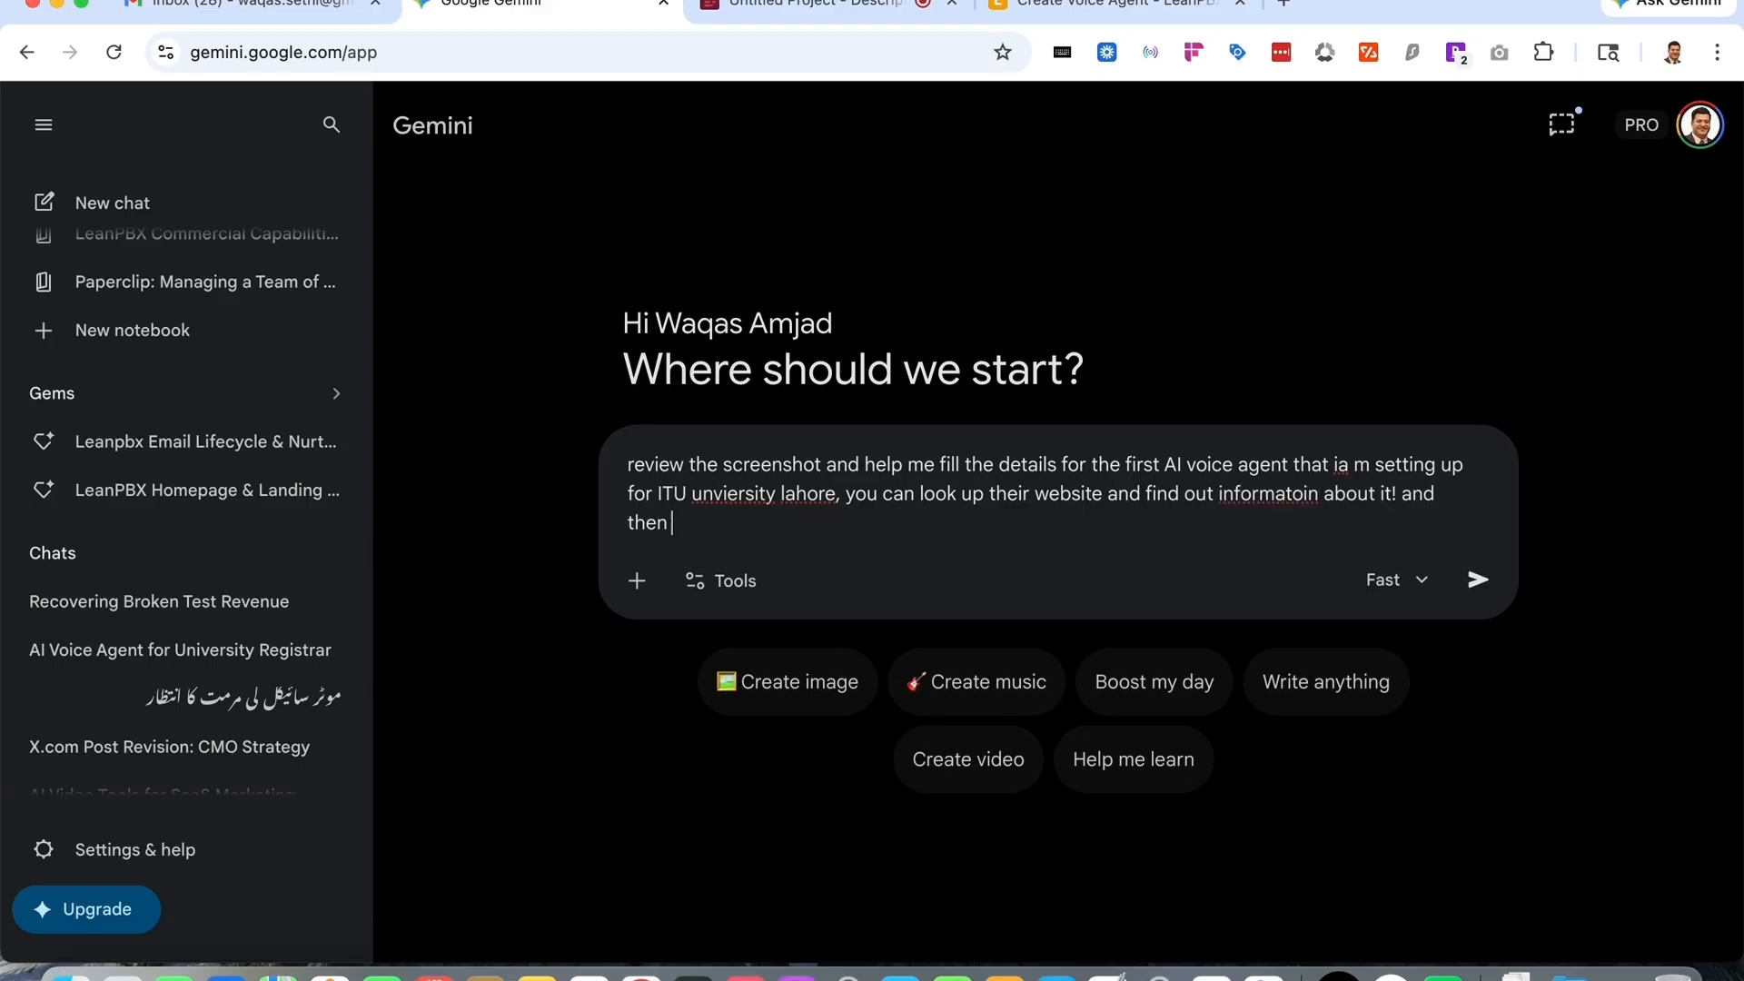
pyautogui.write('help fill the informatoin')
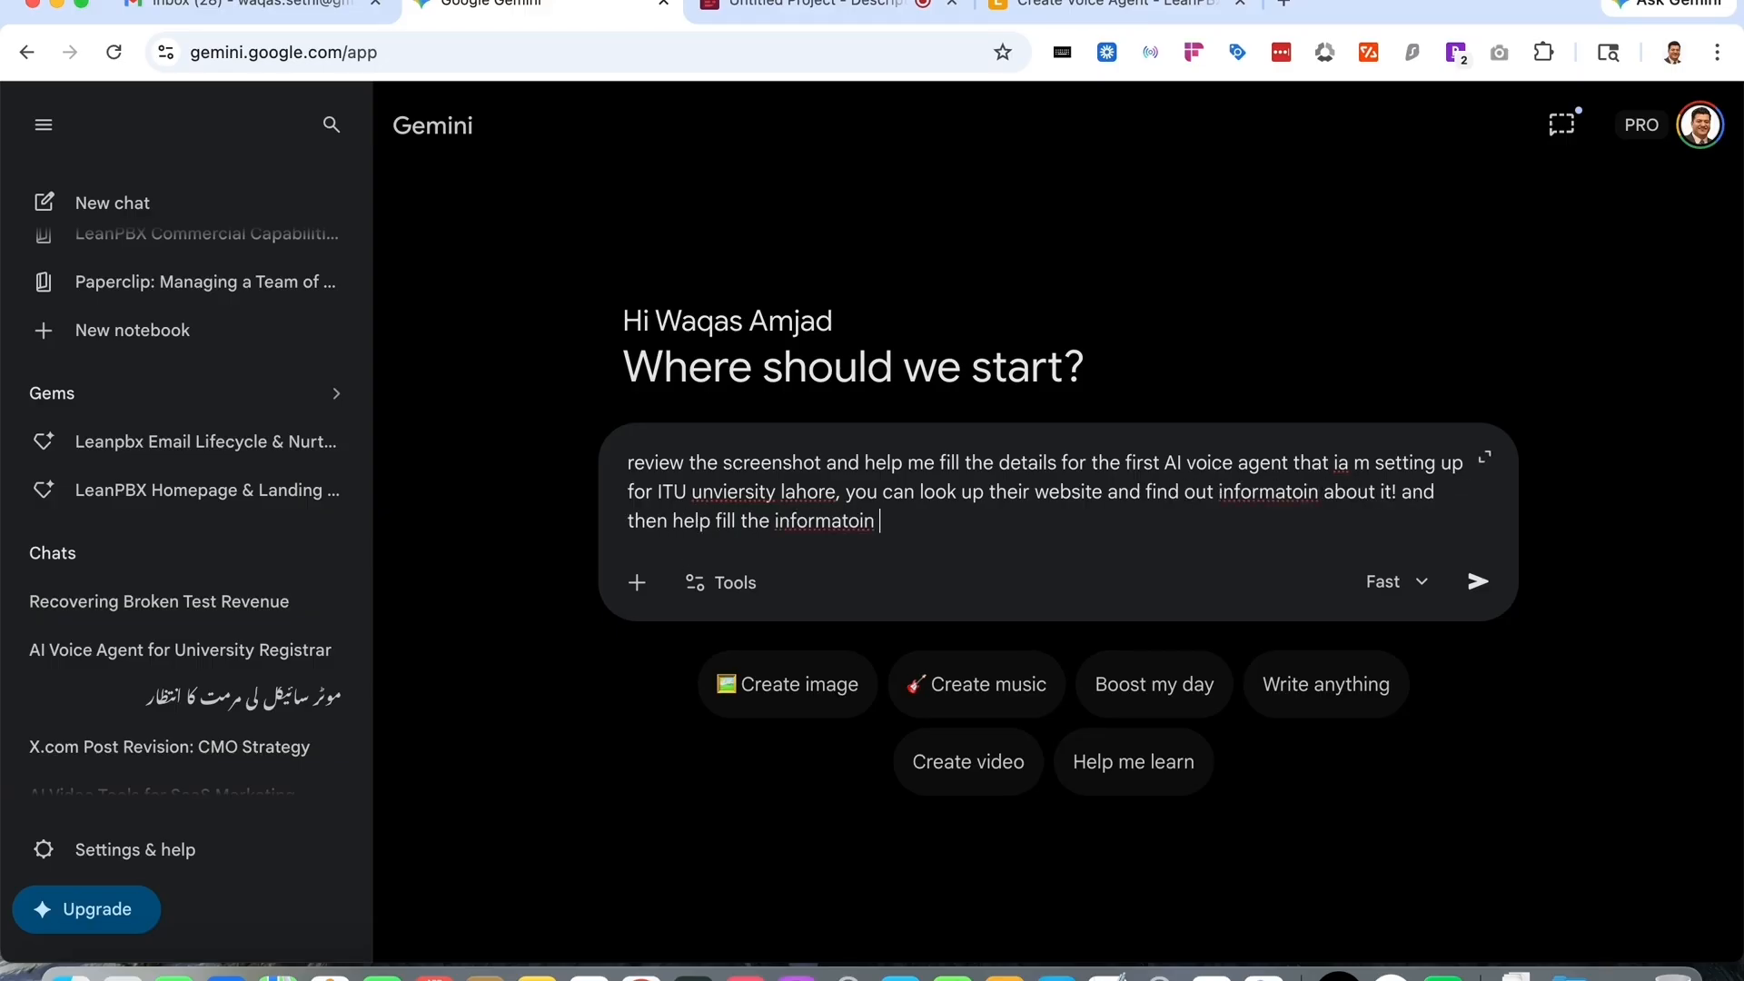
# - Attach the captured screenshot to the prompt, switch the model to Thinking and submit it
pyautogui.hotkey('shift', 'Return')
pyautogui.press('super+v')
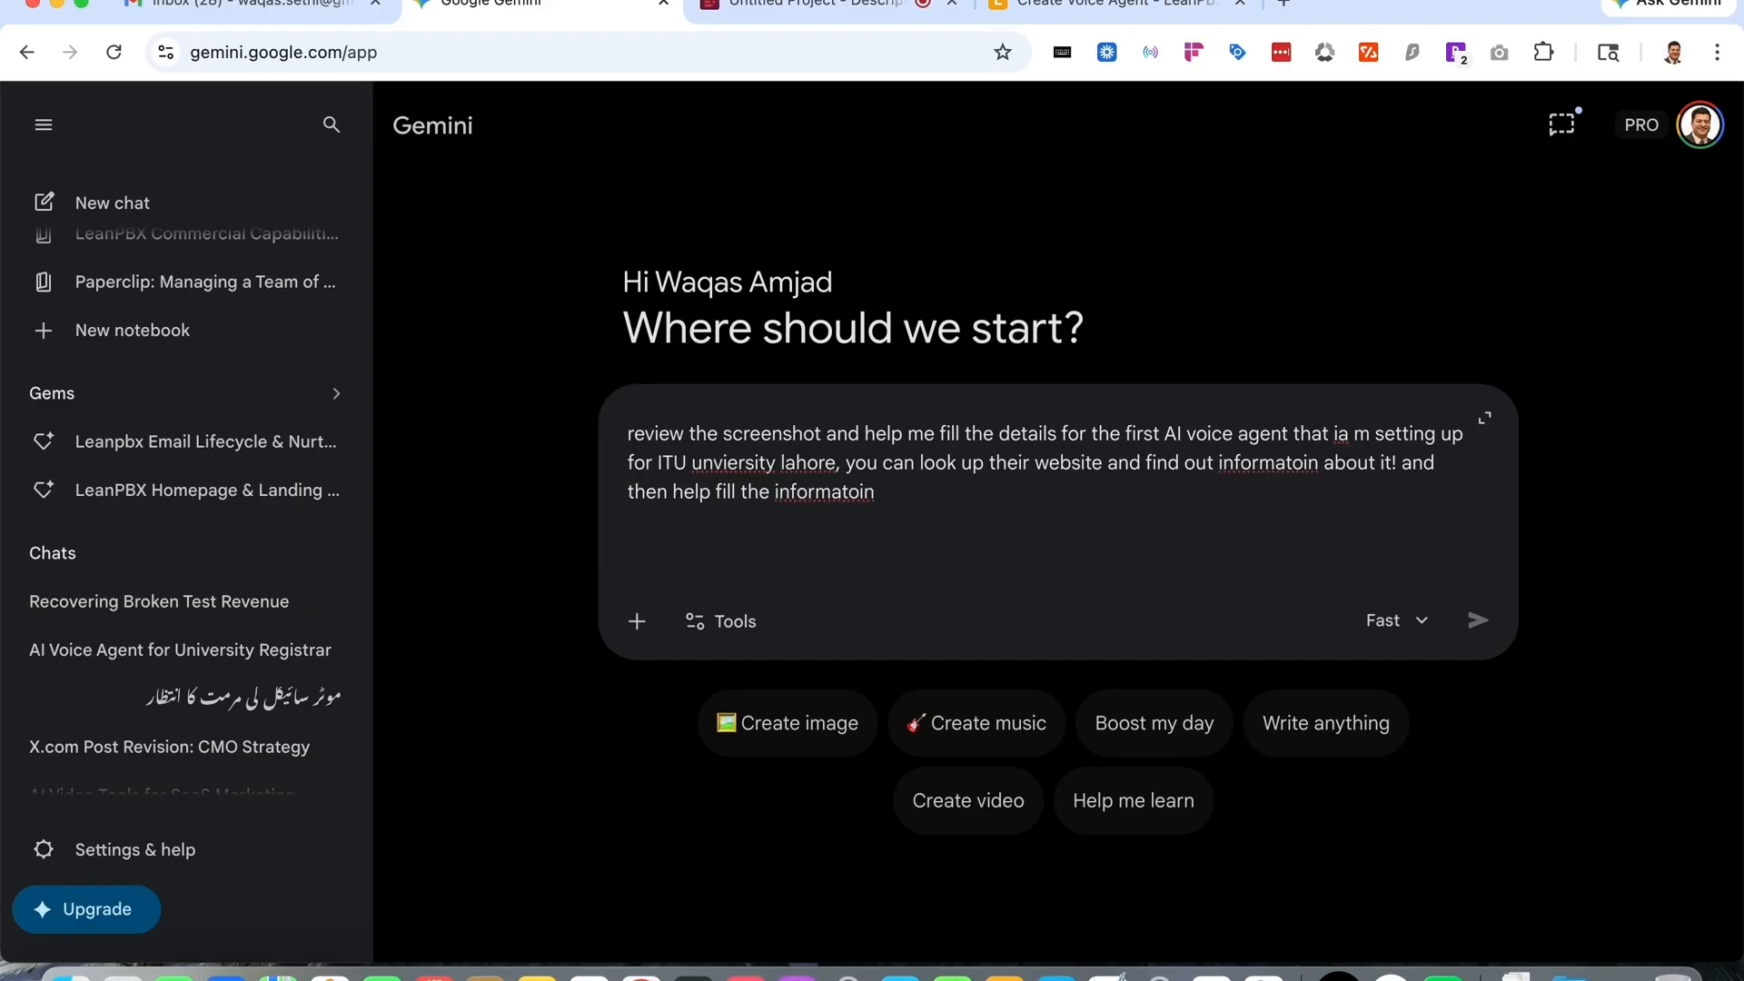
pyautogui.click(1413, 674)
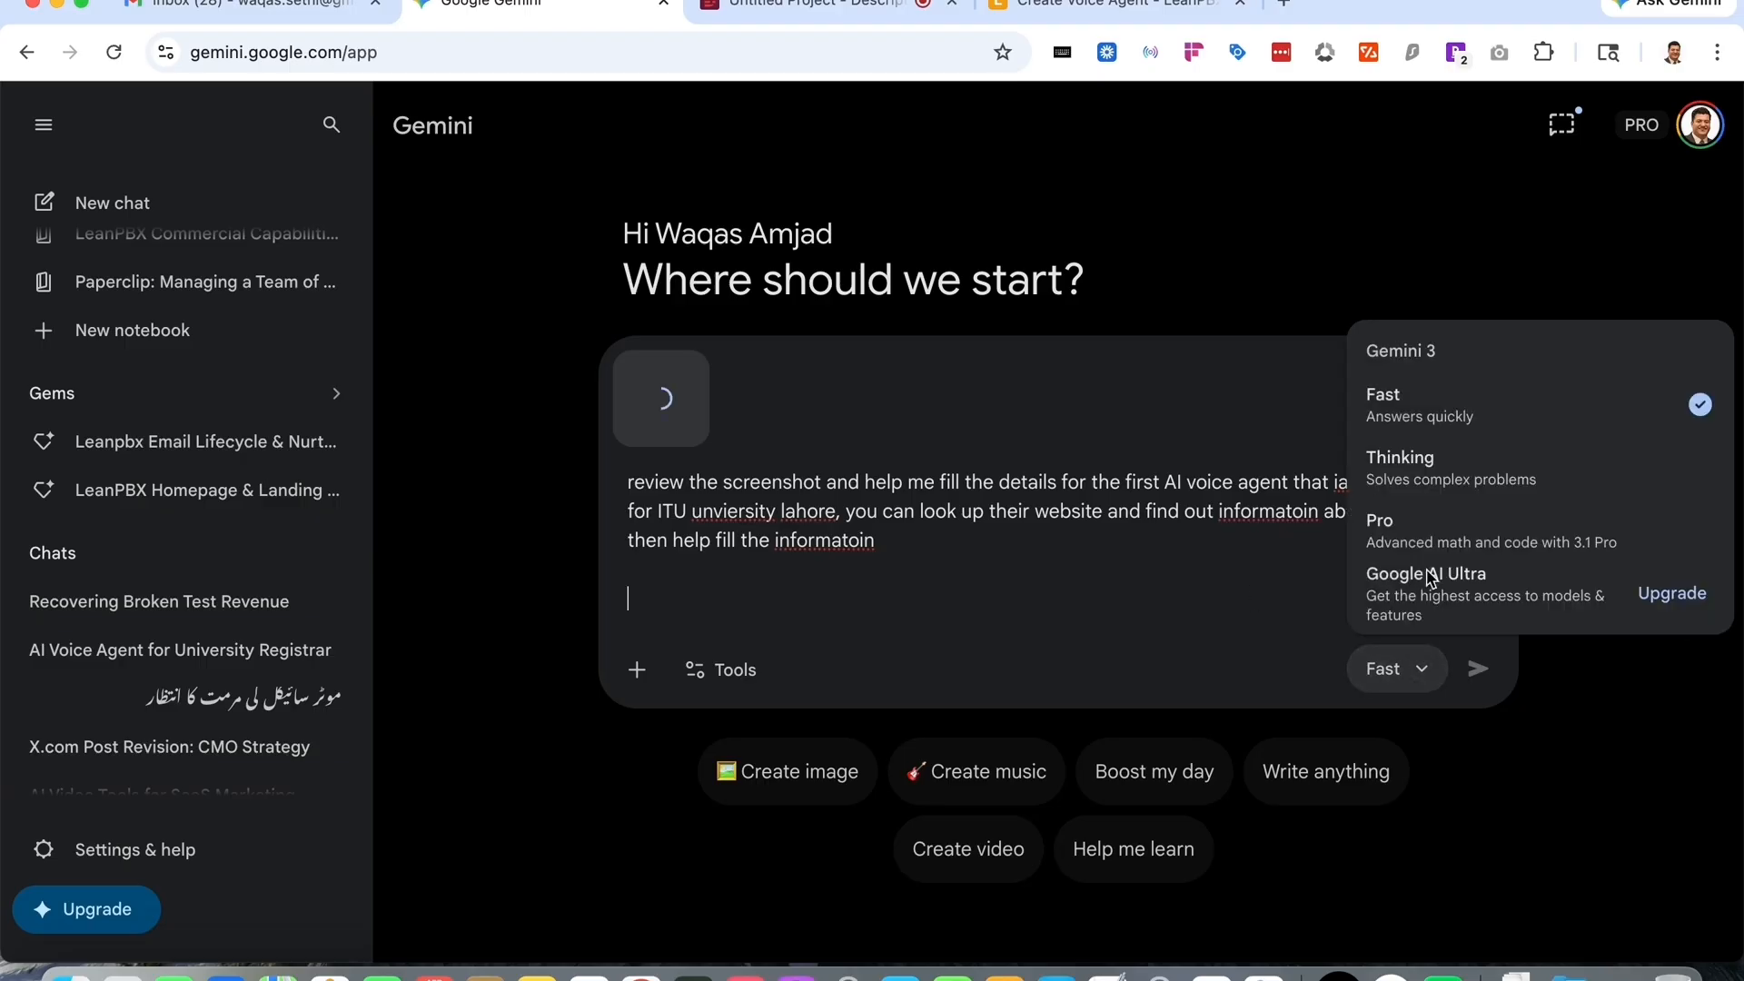
pyautogui.click(1457, 494)
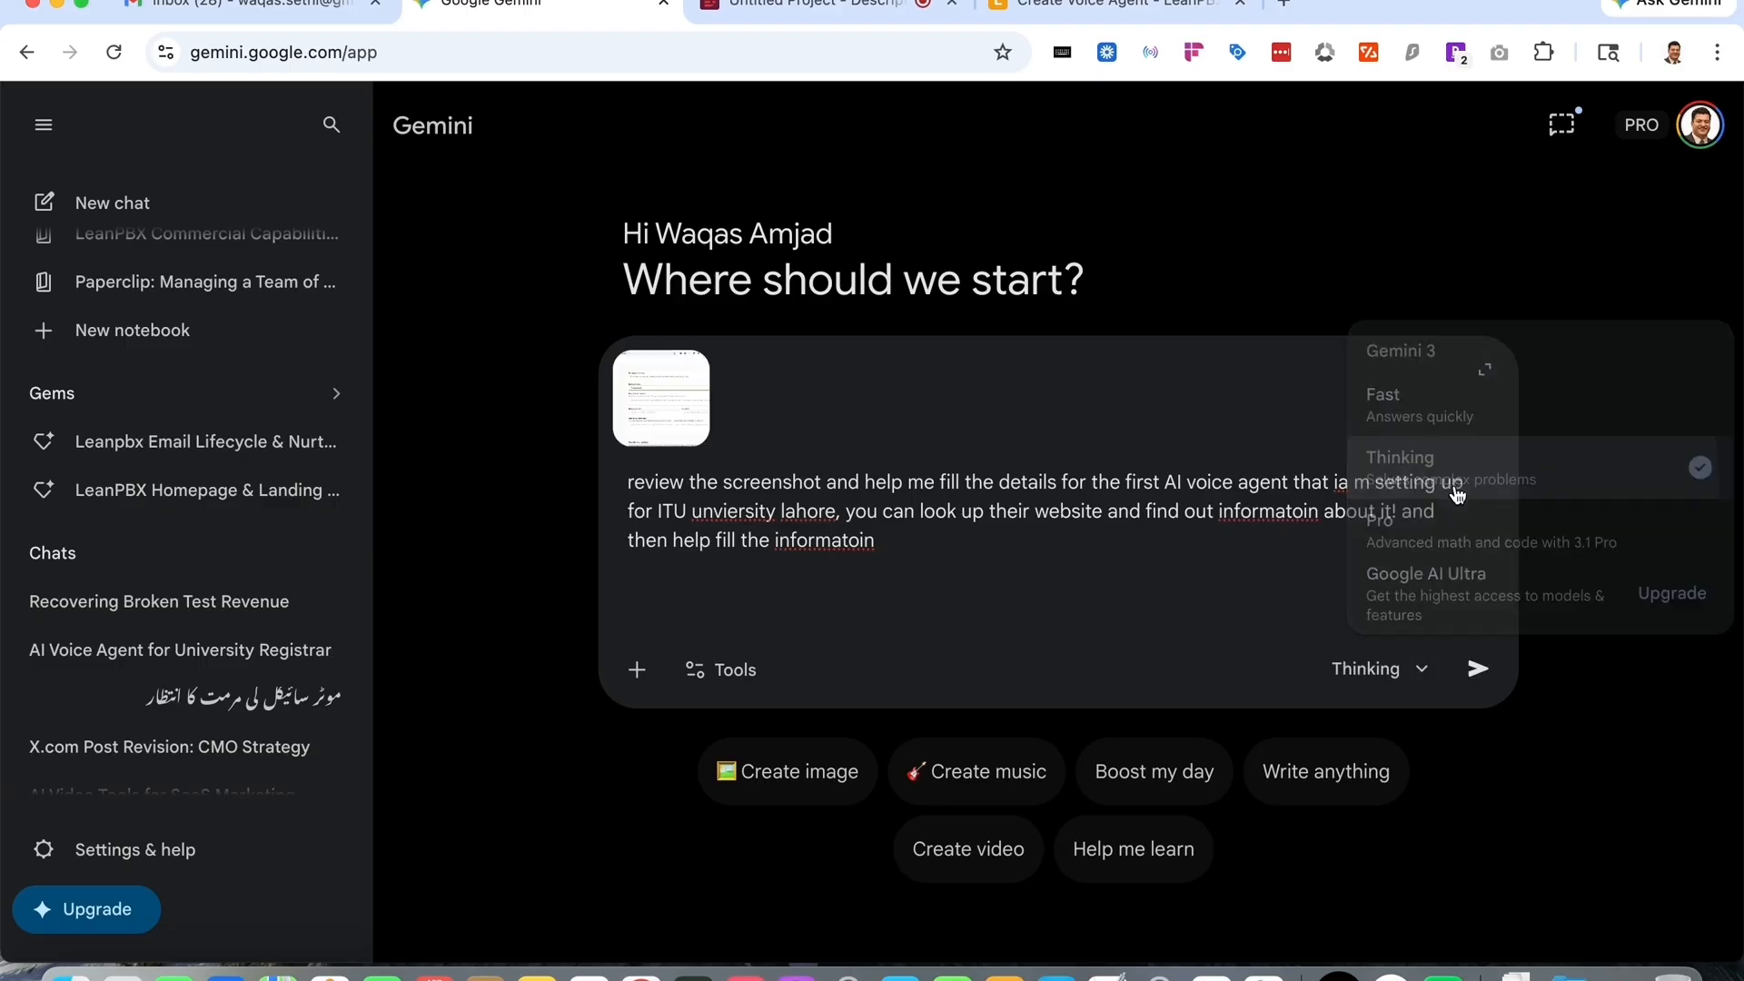
pyautogui.click(1474, 686)
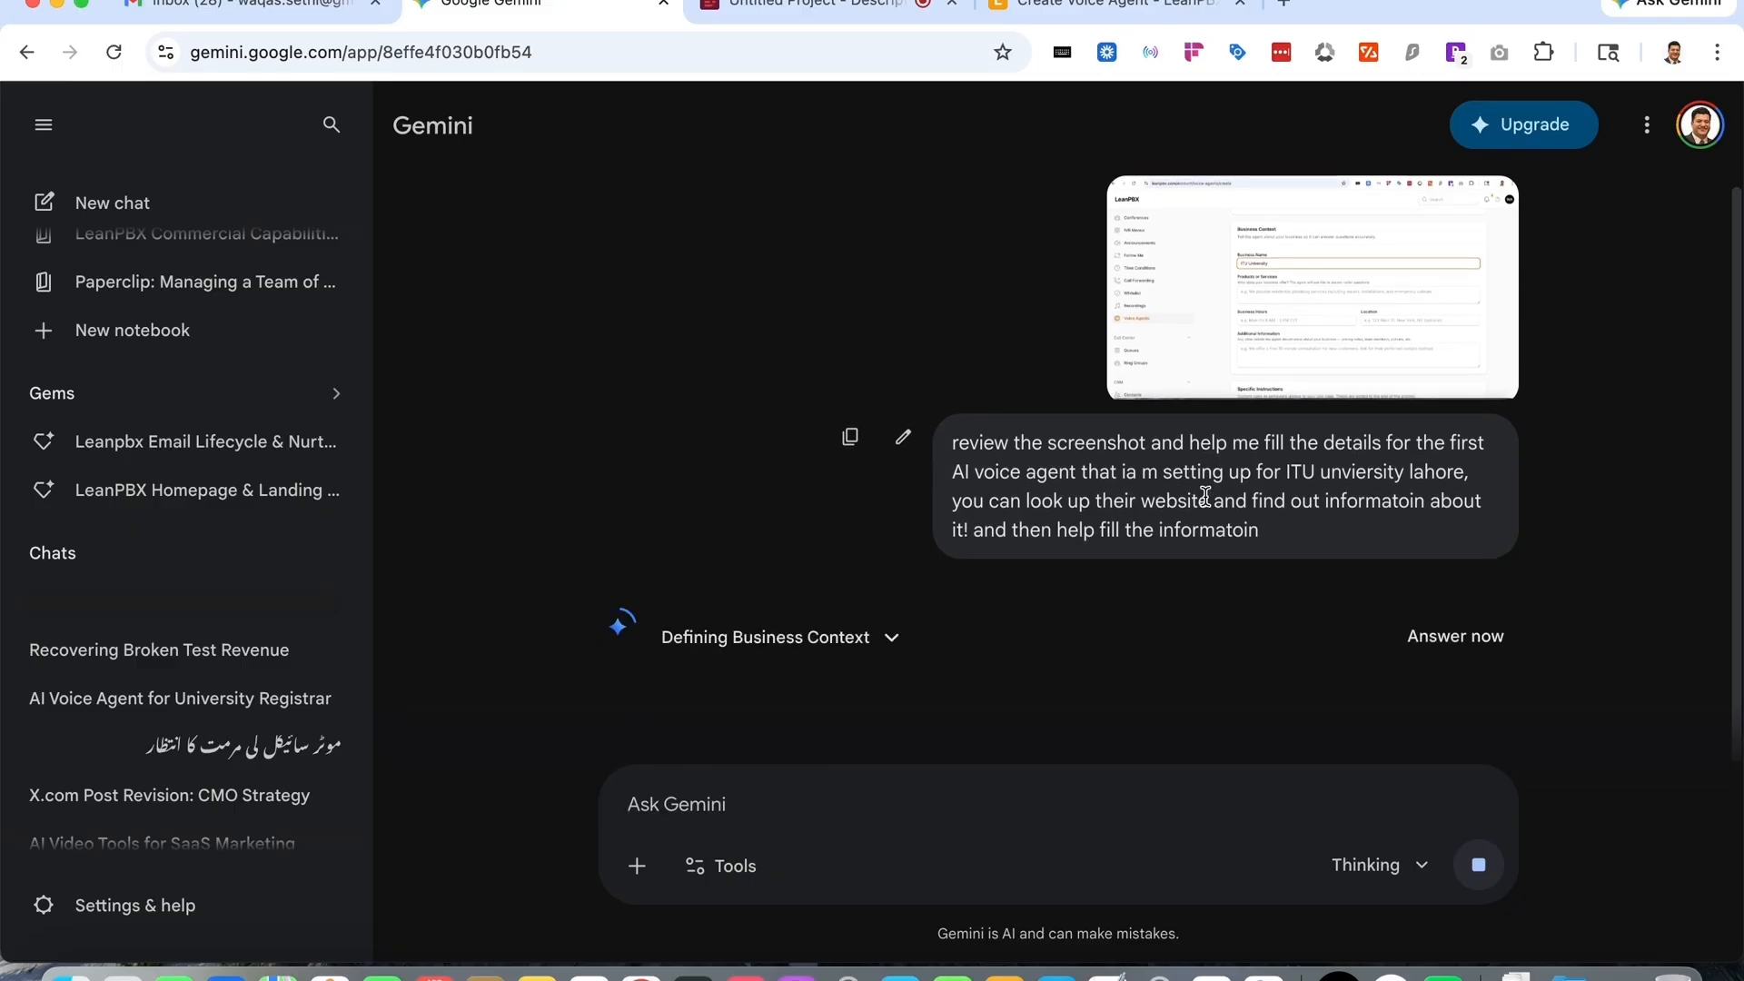
# - Copy Gemini's suggested programs text and paste it into the agent's Products or Services field
pyautogui.scroll(-5, 1190, 581)
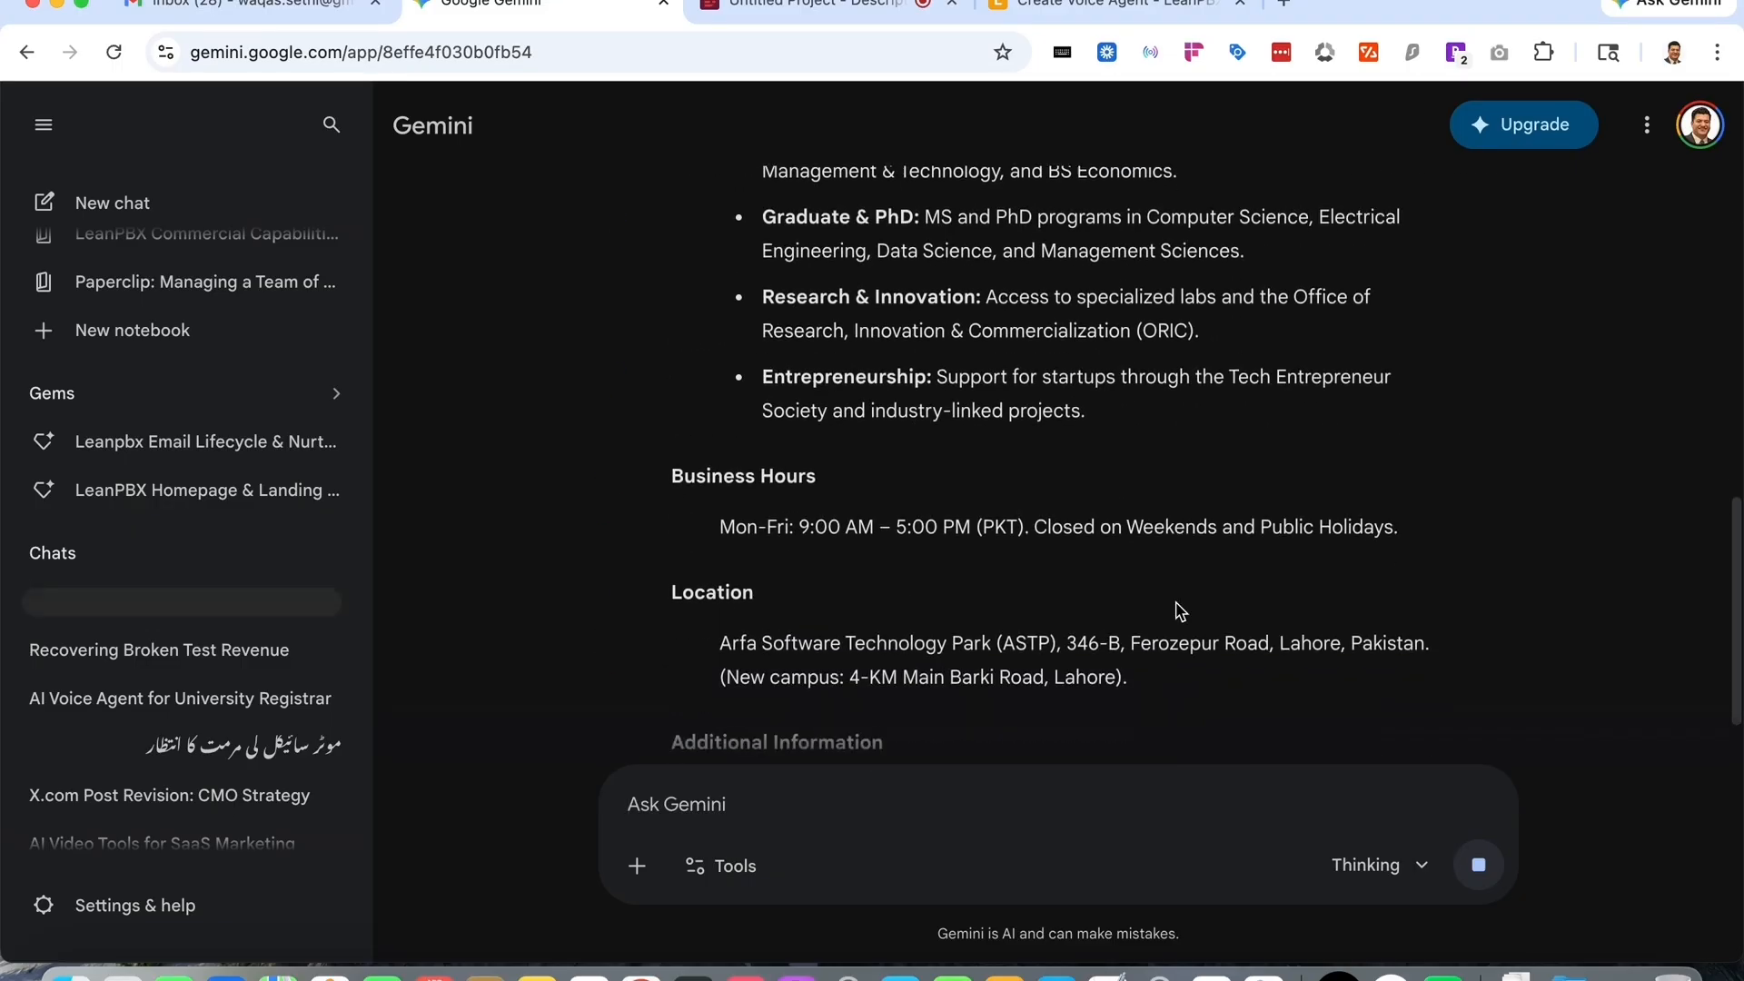
pyautogui.scroll(2, 1179, 608)
pyautogui.scroll(3, 1178, 608)
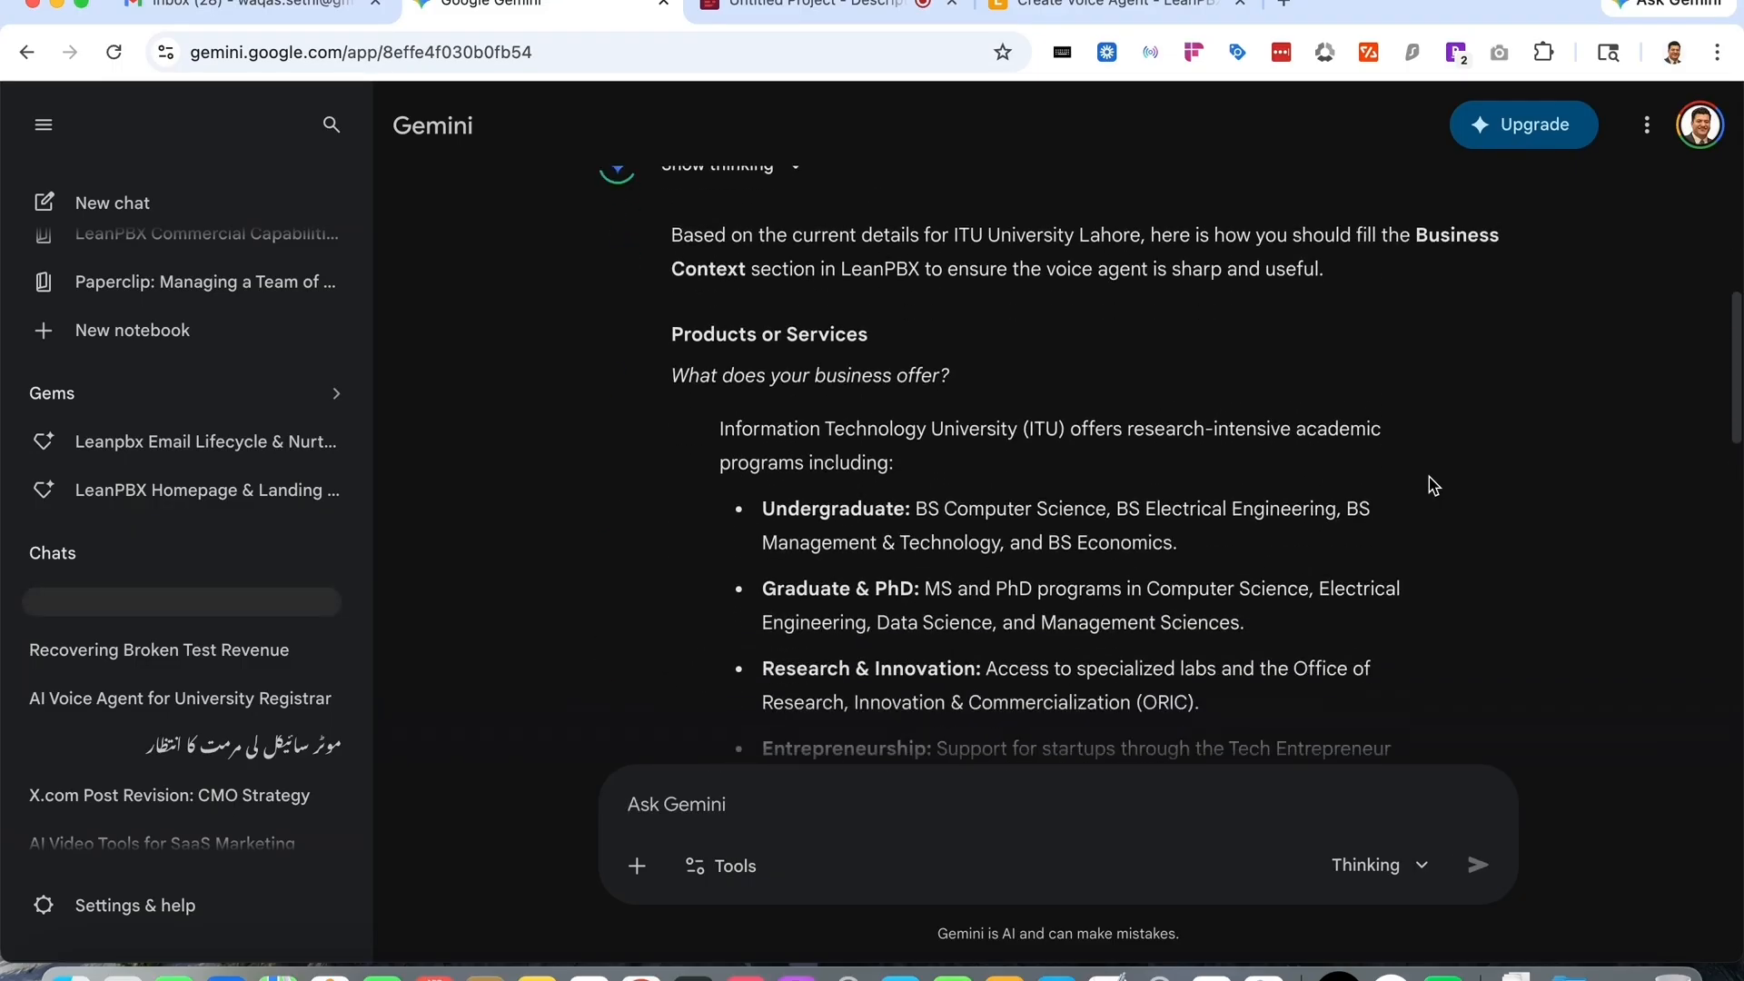
pyautogui.scroll(-1, 1431, 484)
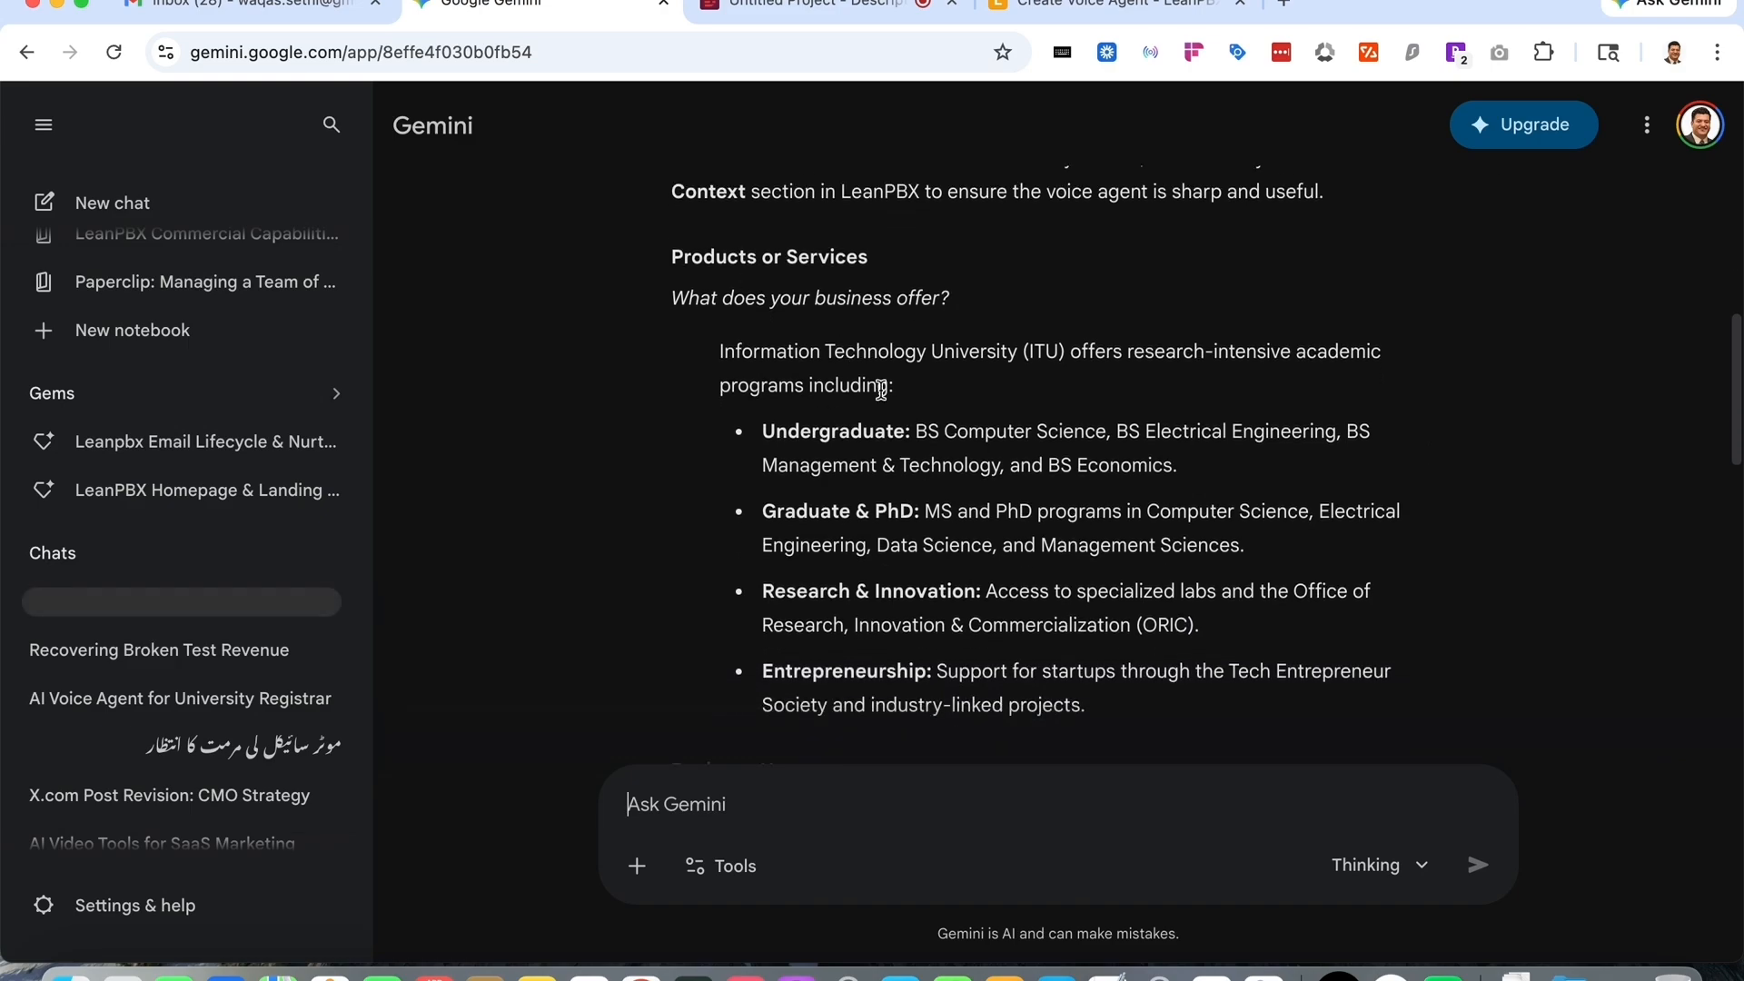
pyautogui.scroll(-1, 881, 391)
pyautogui.moveTo(705, 272); pyautogui.dragTo(1178, 522)
pyautogui.scroll(5, 1277, 517)
pyautogui.click(1108, 3)
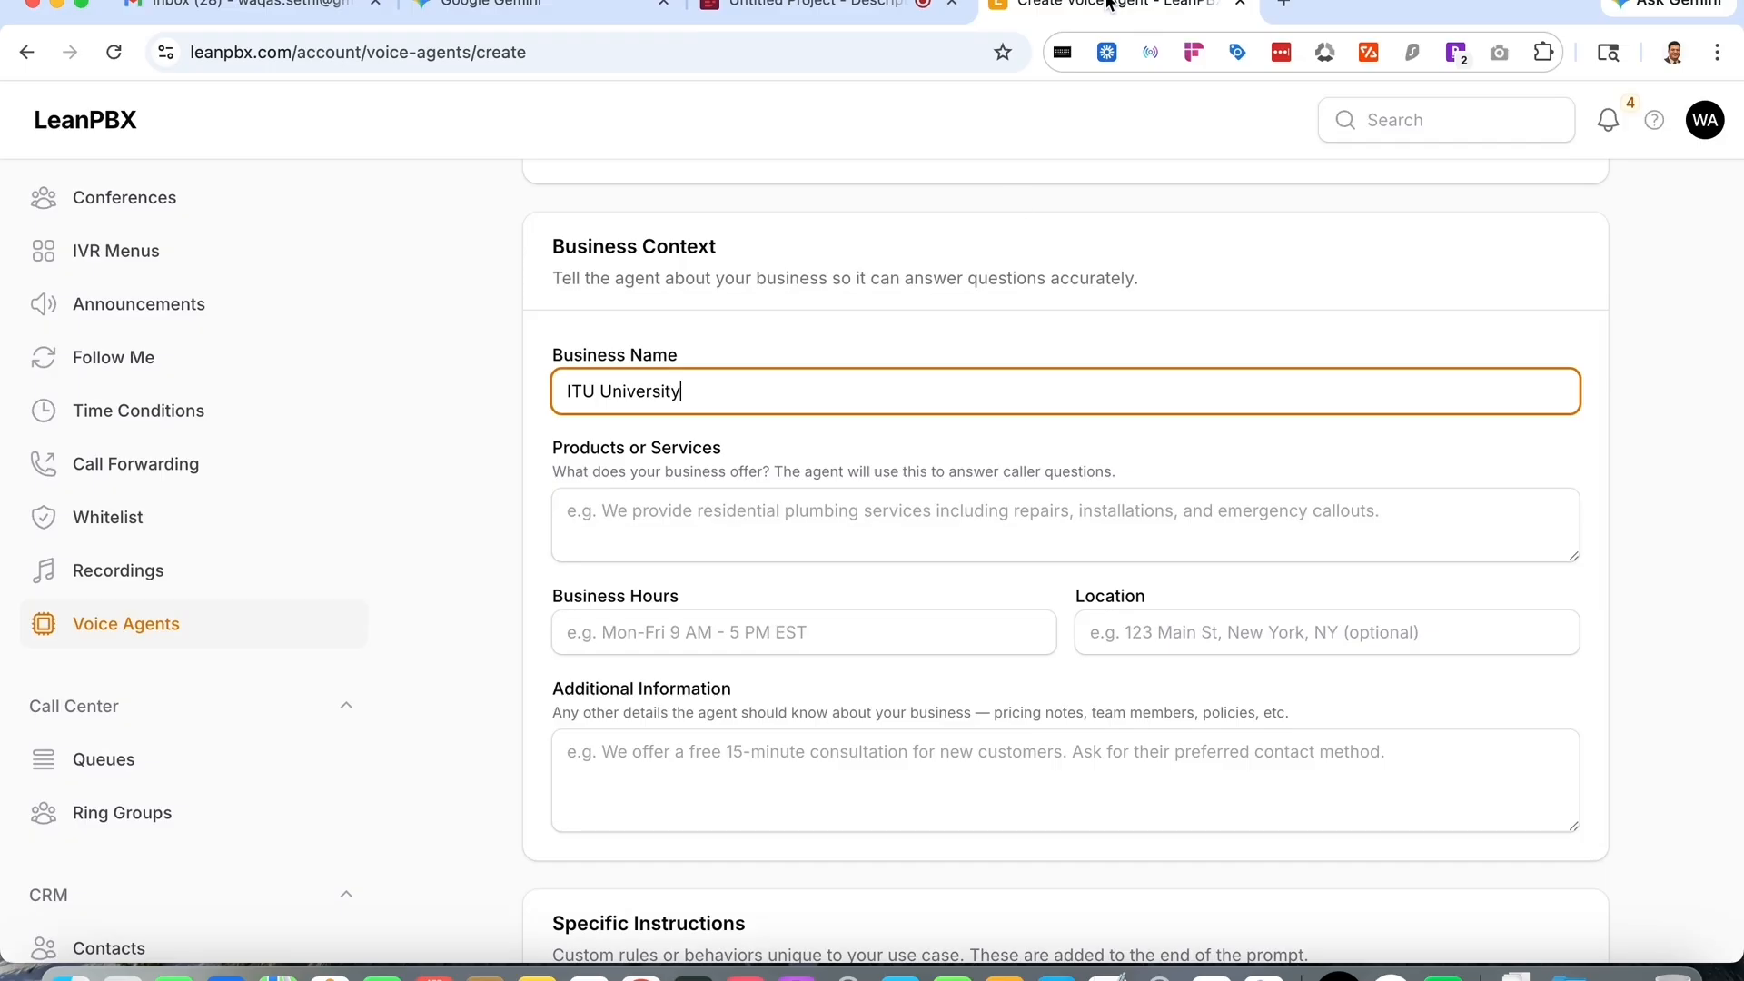
pyautogui.click(759, 529)
pyautogui.press('super+v')
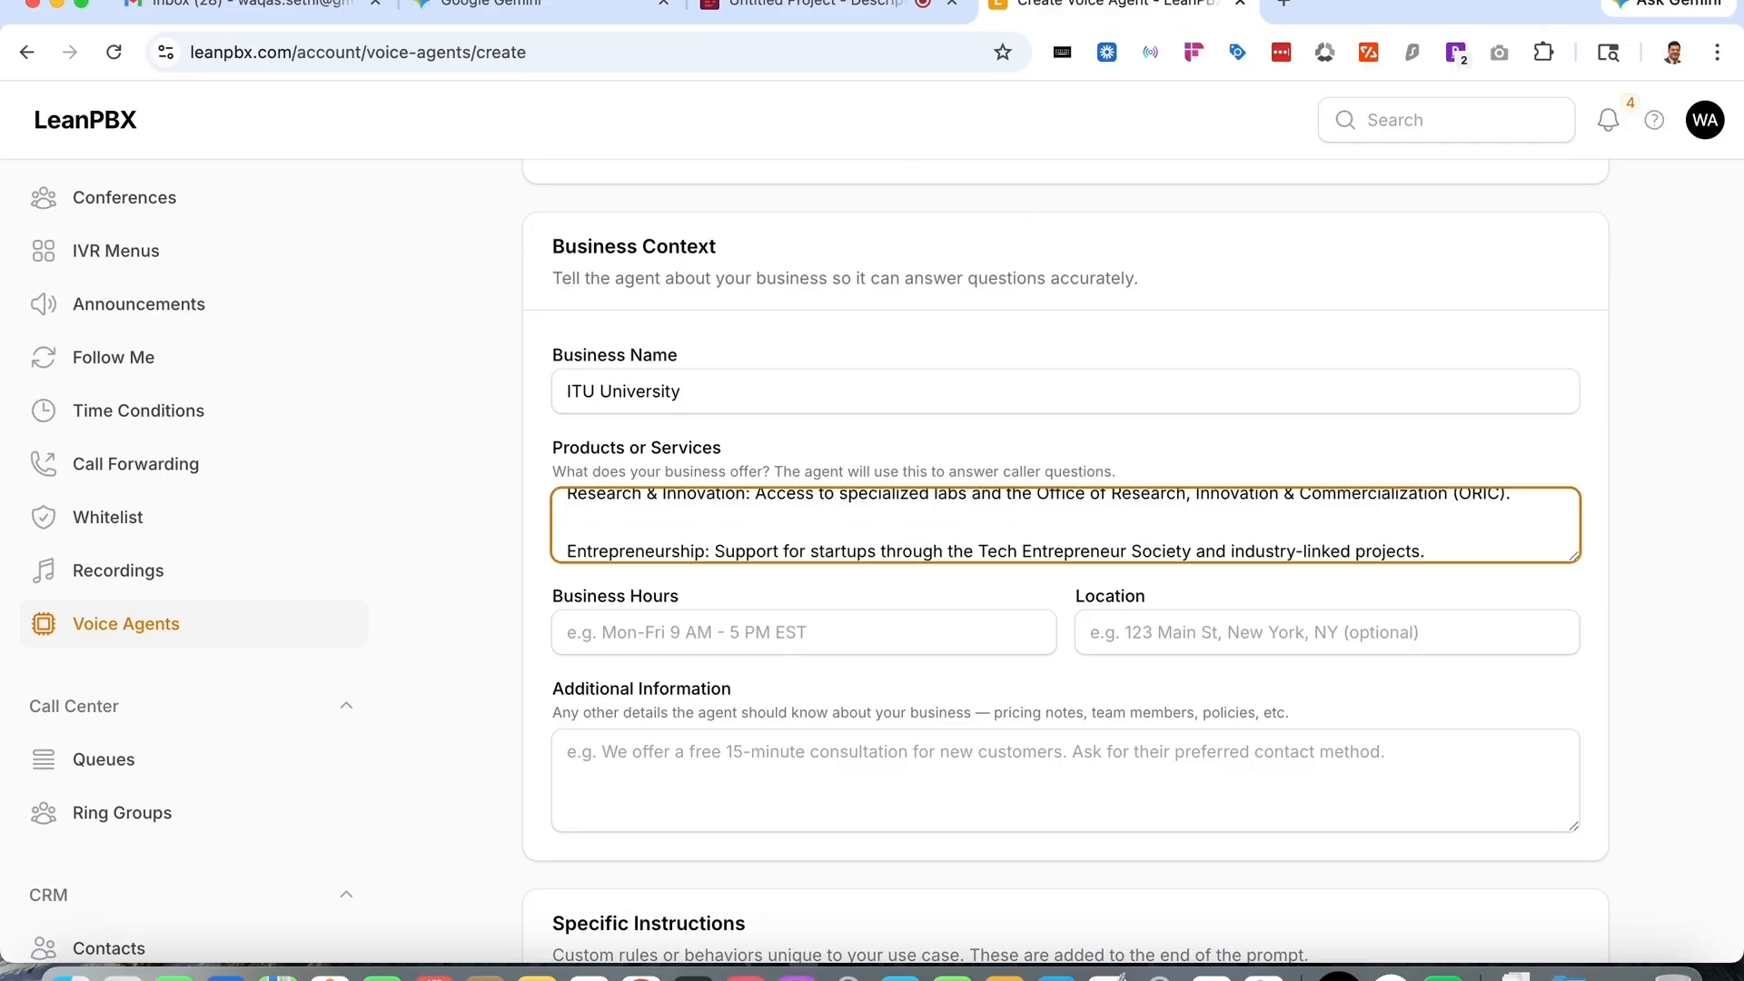
# - Copy the suggested business hours from Gemini into the Business Hours field
pyautogui.click(559, 7)
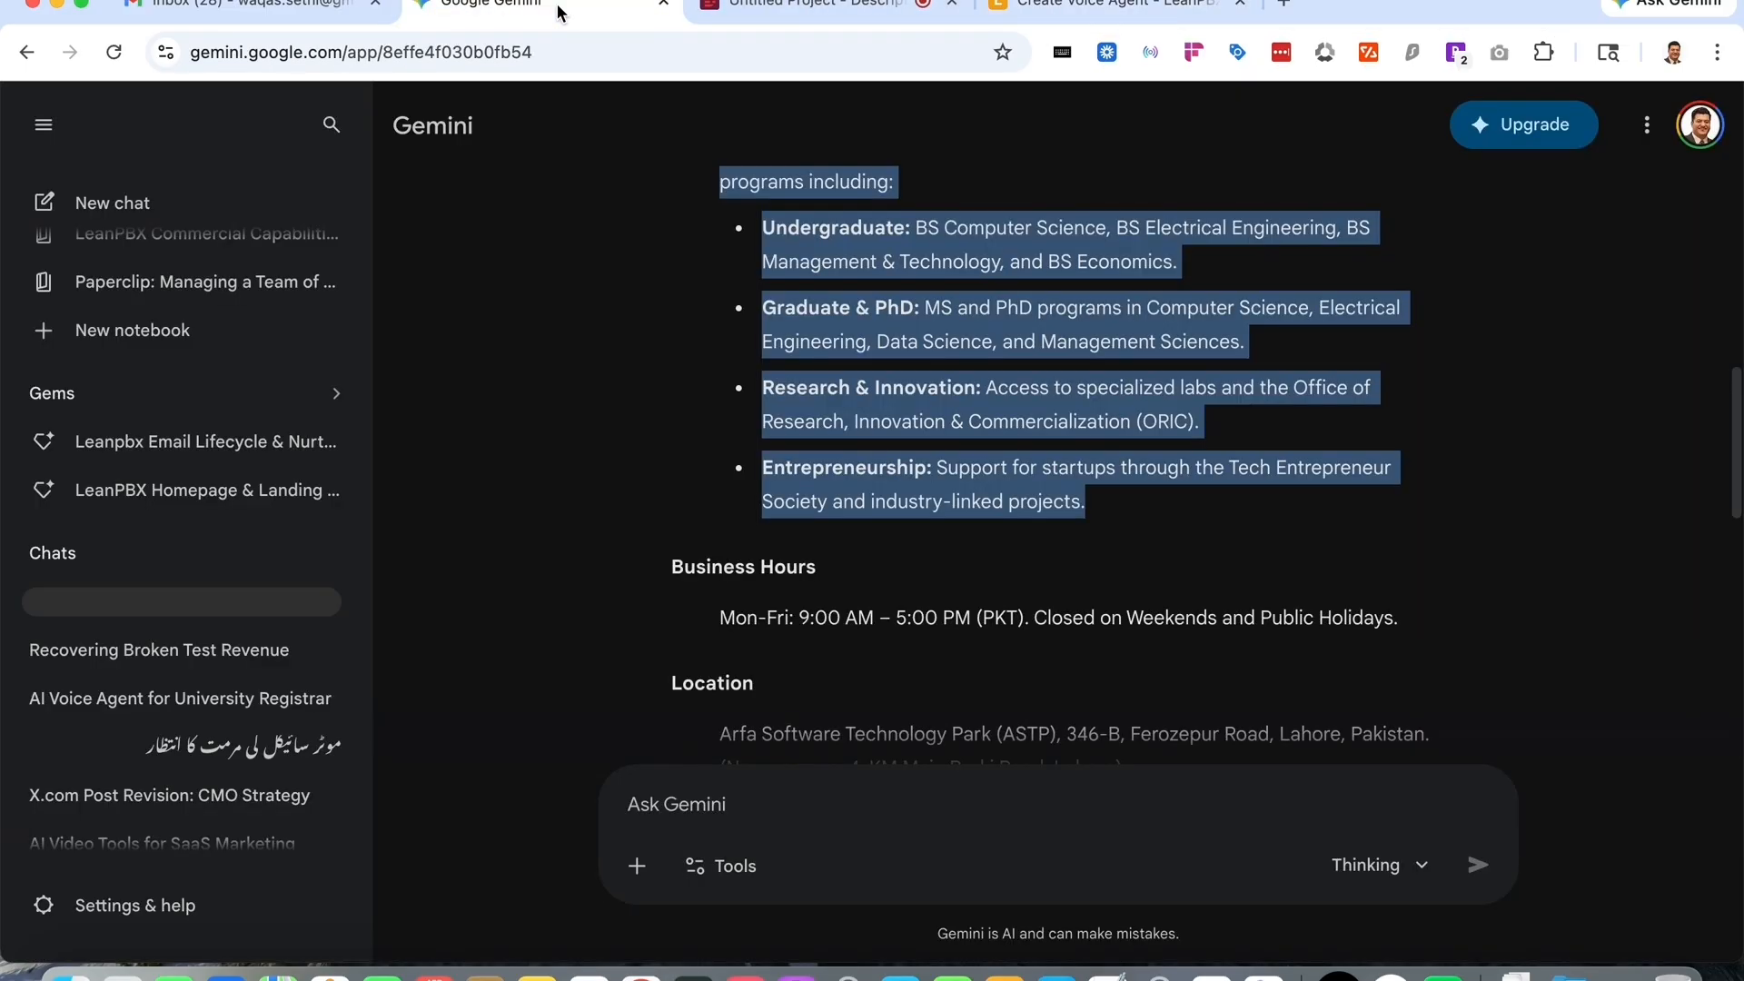
pyautogui.scroll(5, 1018, 495)
pyautogui.scroll(-7, 1021, 497)
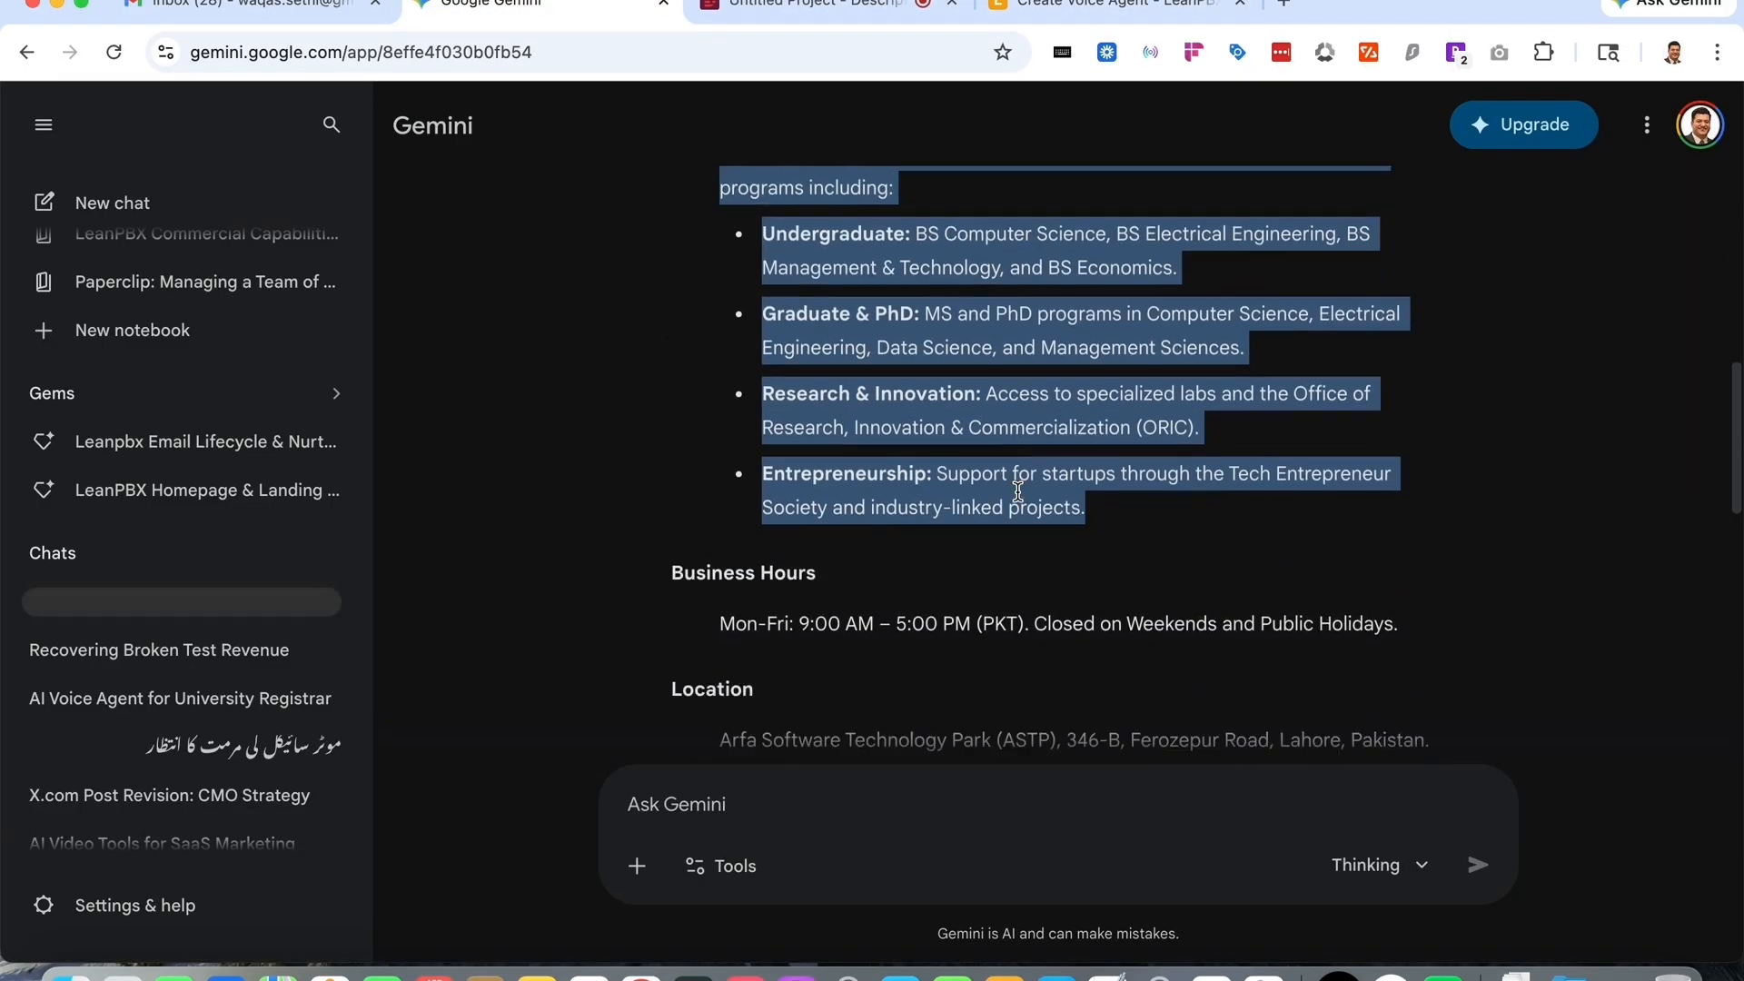
pyautogui.click(1408, 524)
pyautogui.tripleClick(731, 500)
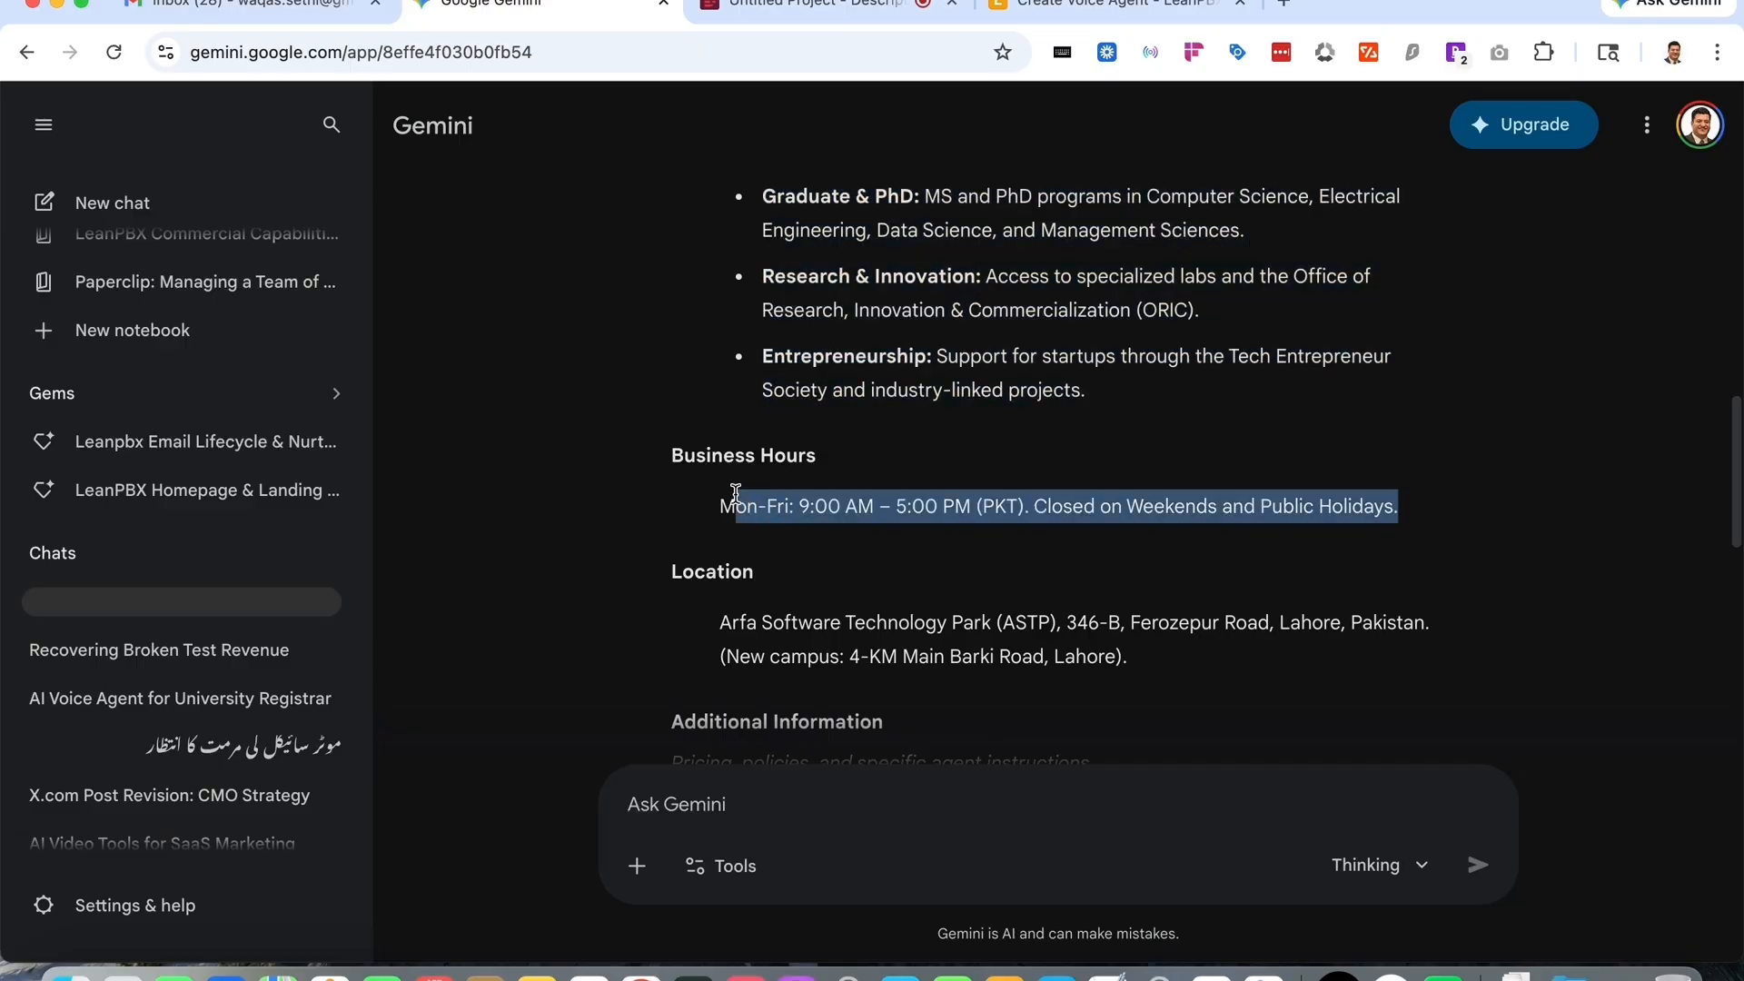
pyautogui.click(1104, 11)
pyautogui.click(888, 627)
pyautogui.press('super+v')
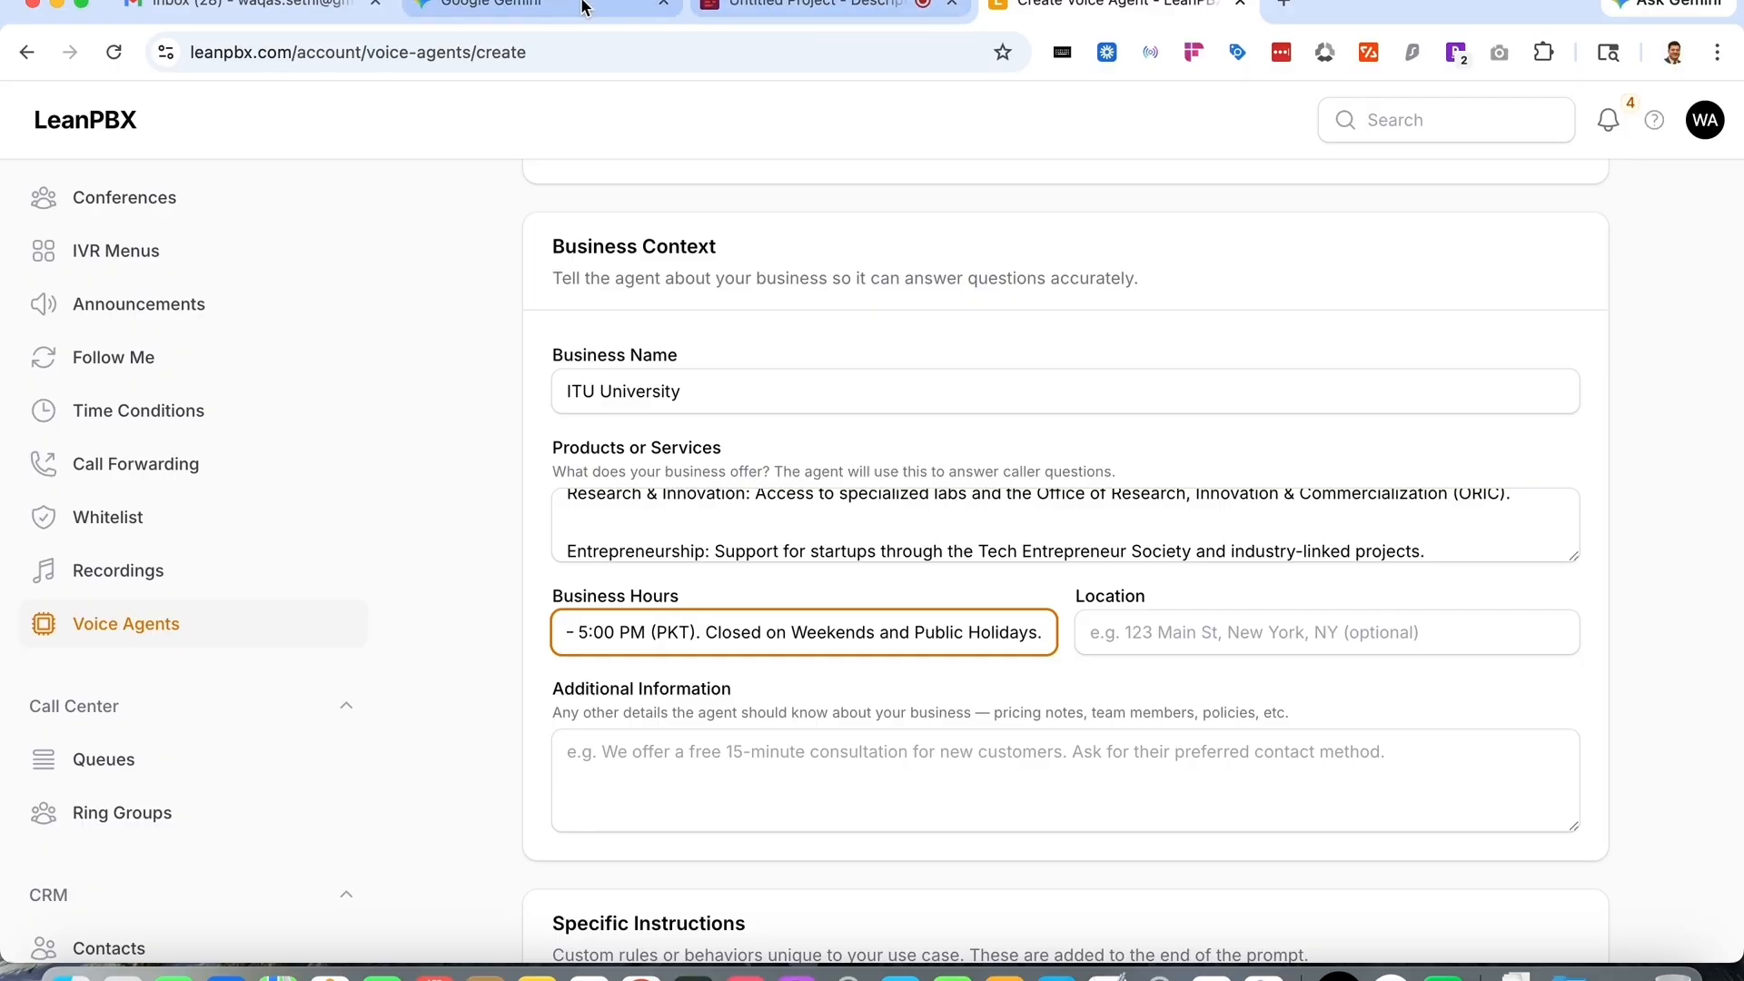
# - Copy the suggested campus address from Gemini into the Location field
pyautogui.click(536, 8)
pyautogui.scroll(-2, 1109, 650)
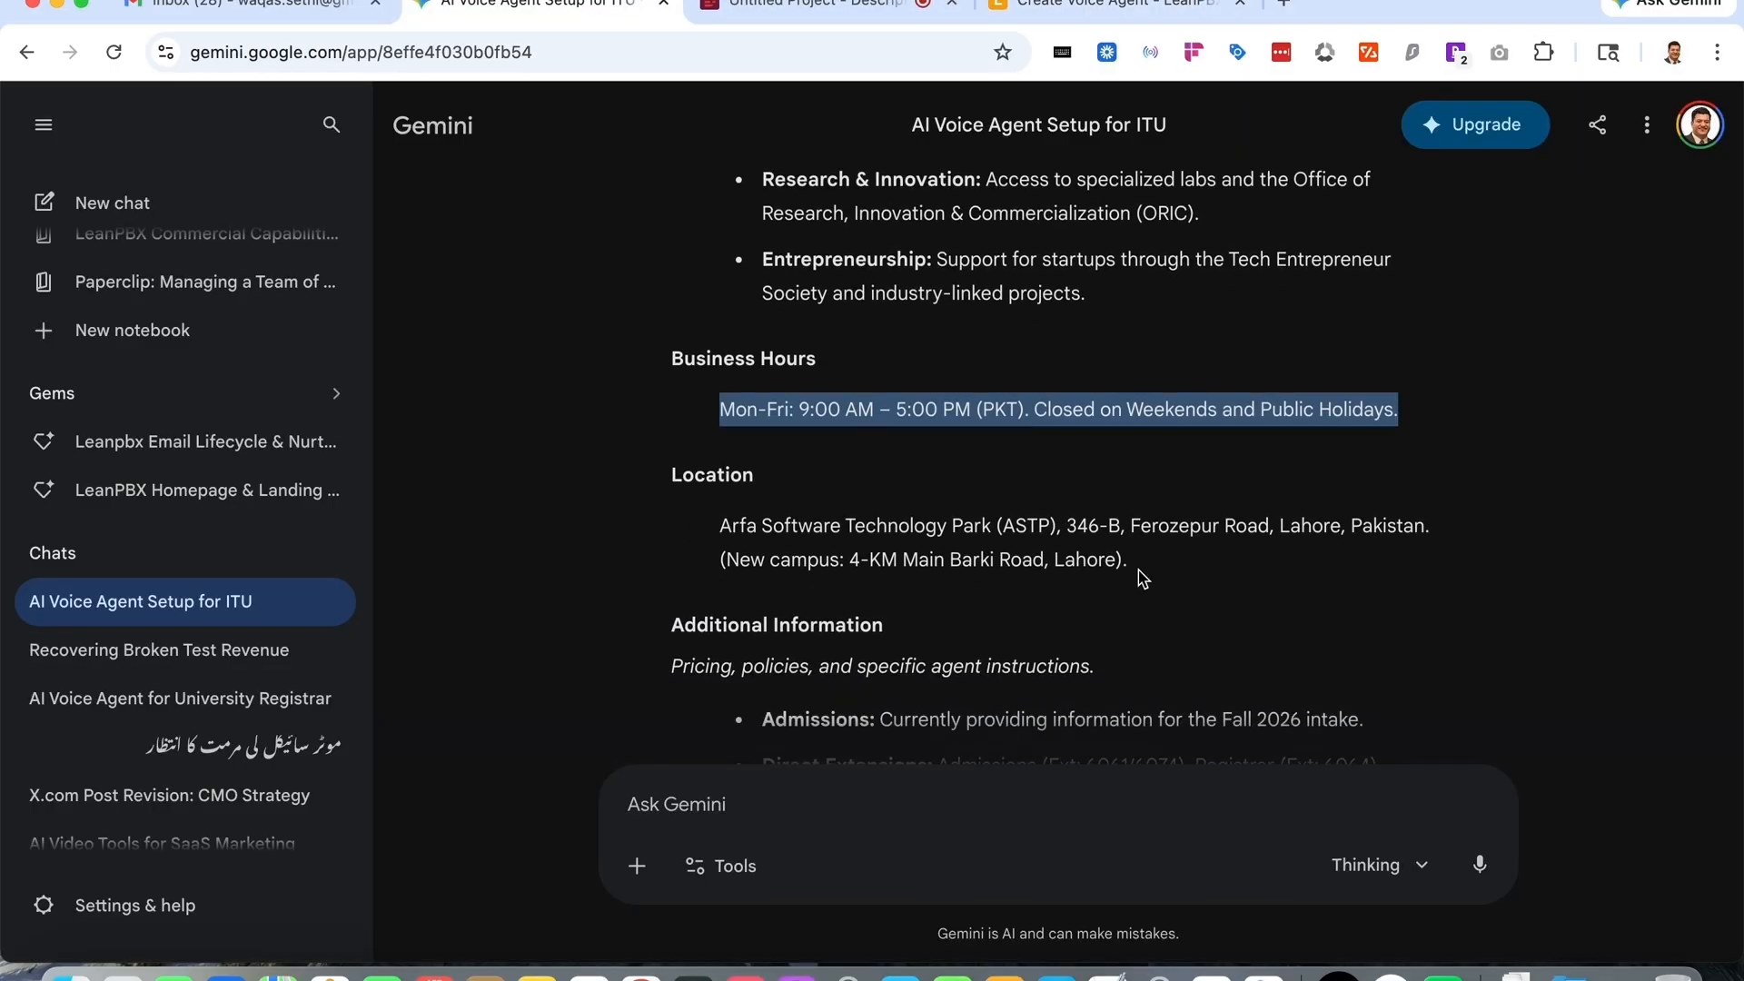
pyautogui.moveTo(1139, 565); pyautogui.dragTo(720, 525)
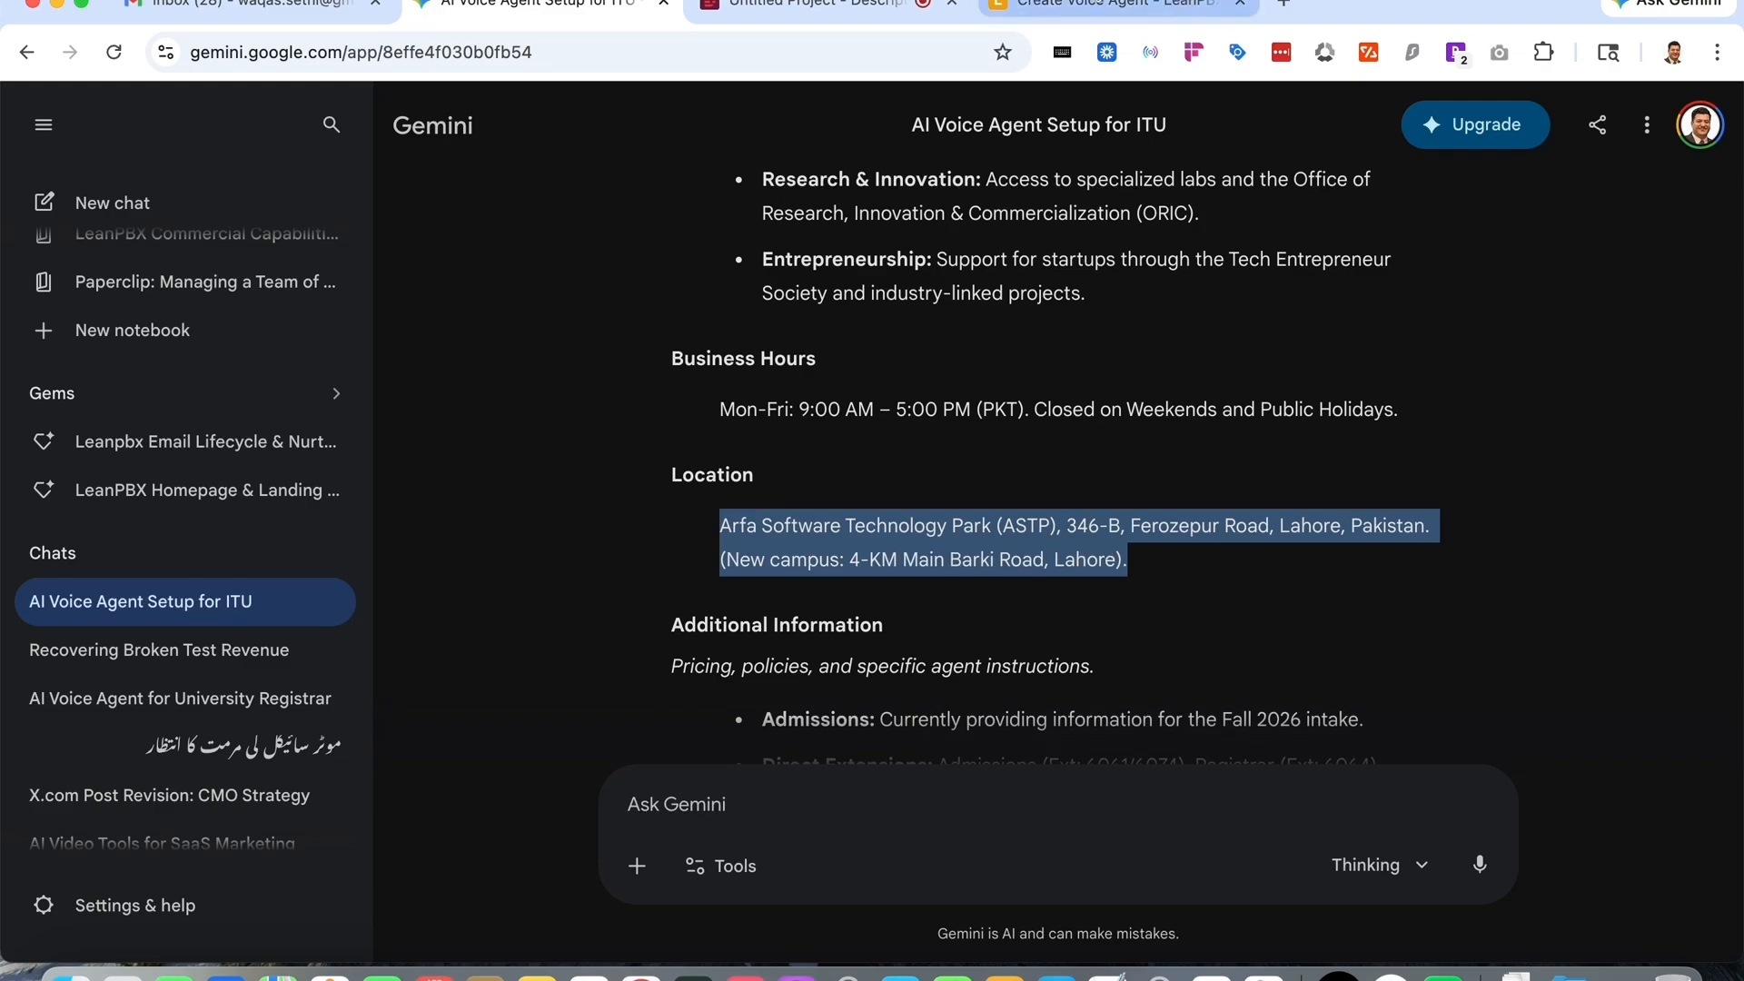
pyautogui.click(1093, 5)
pyautogui.click(1213, 620)
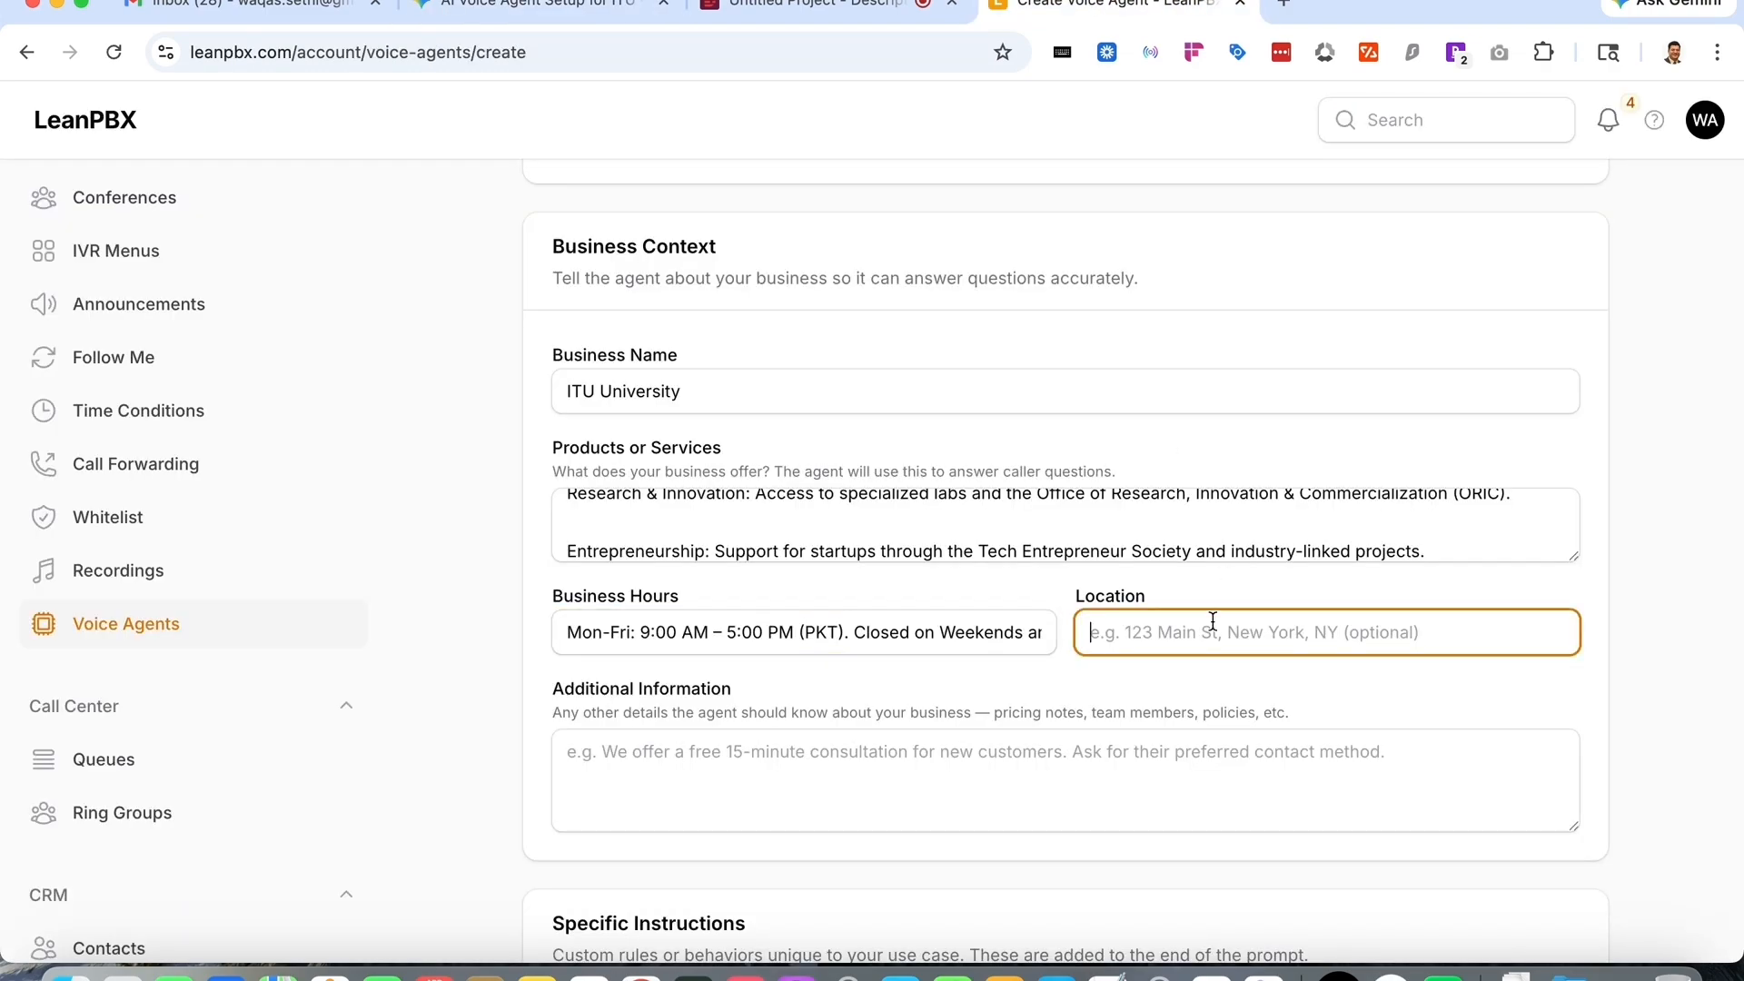
pyautogui.press('super+v')
# - Copy Gemini's additional information on admissions, extensions, contact, brand and agent goal into the Additional Information field
pyautogui.click(836, 8)
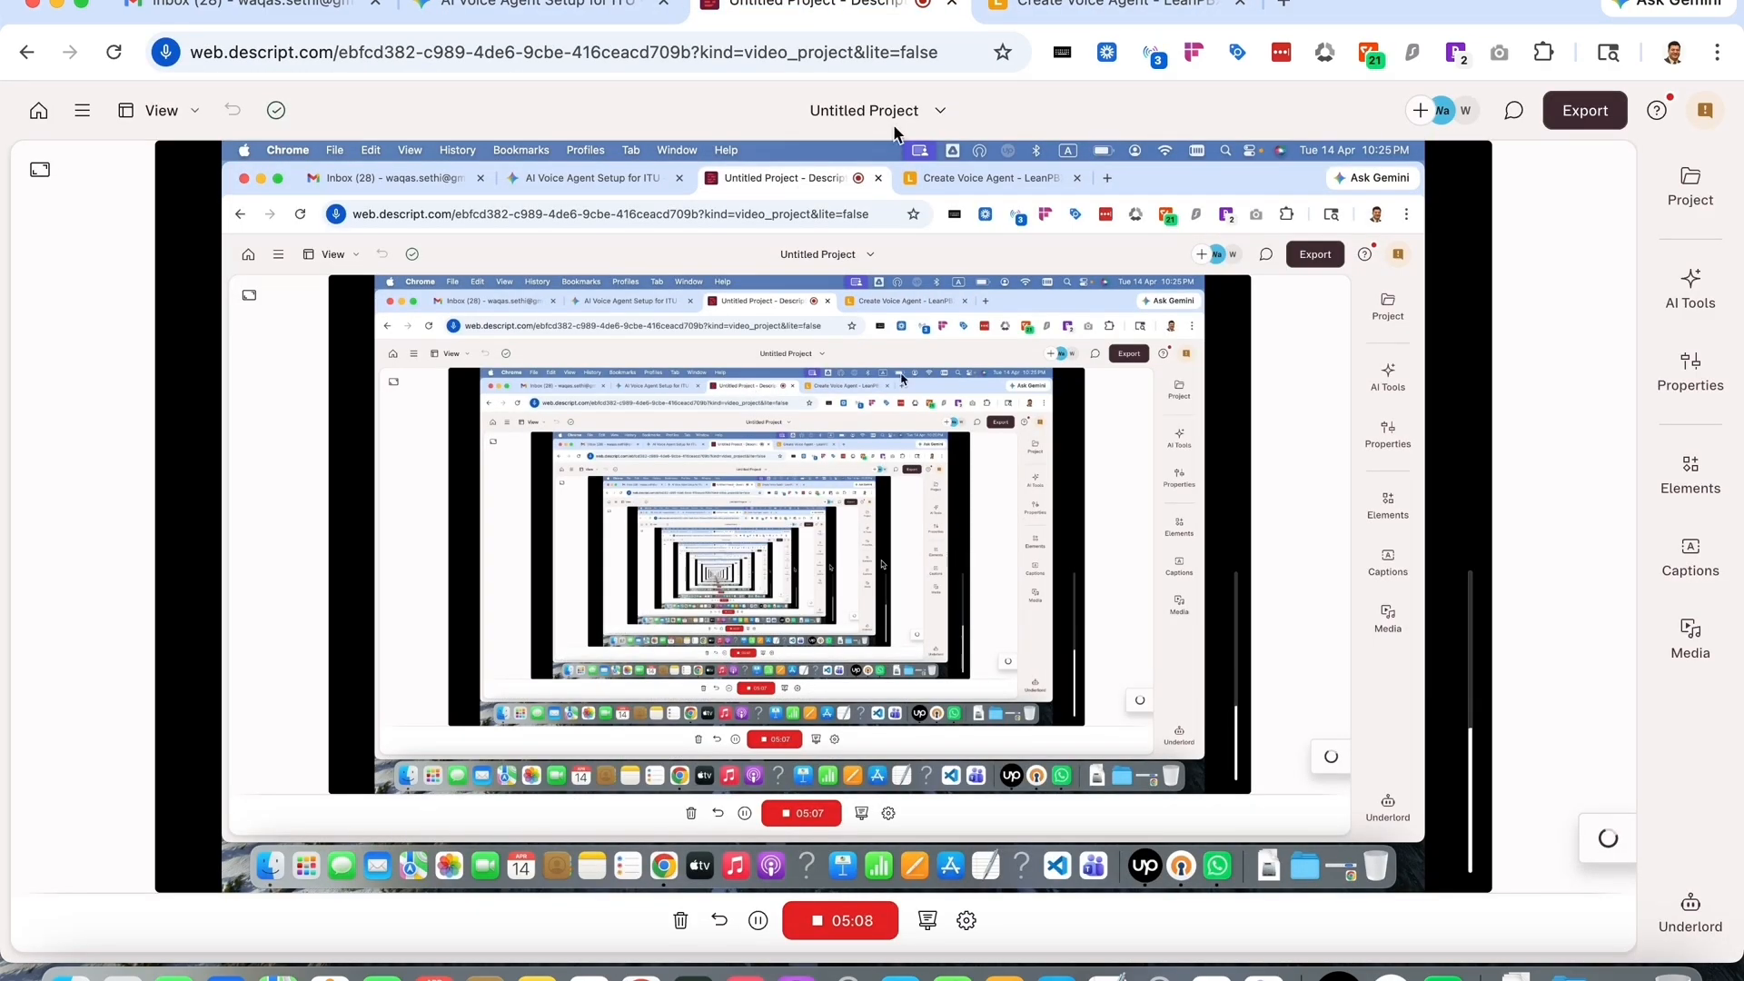
pyautogui.click(536, 5)
pyautogui.scroll(-4, 1035, 559)
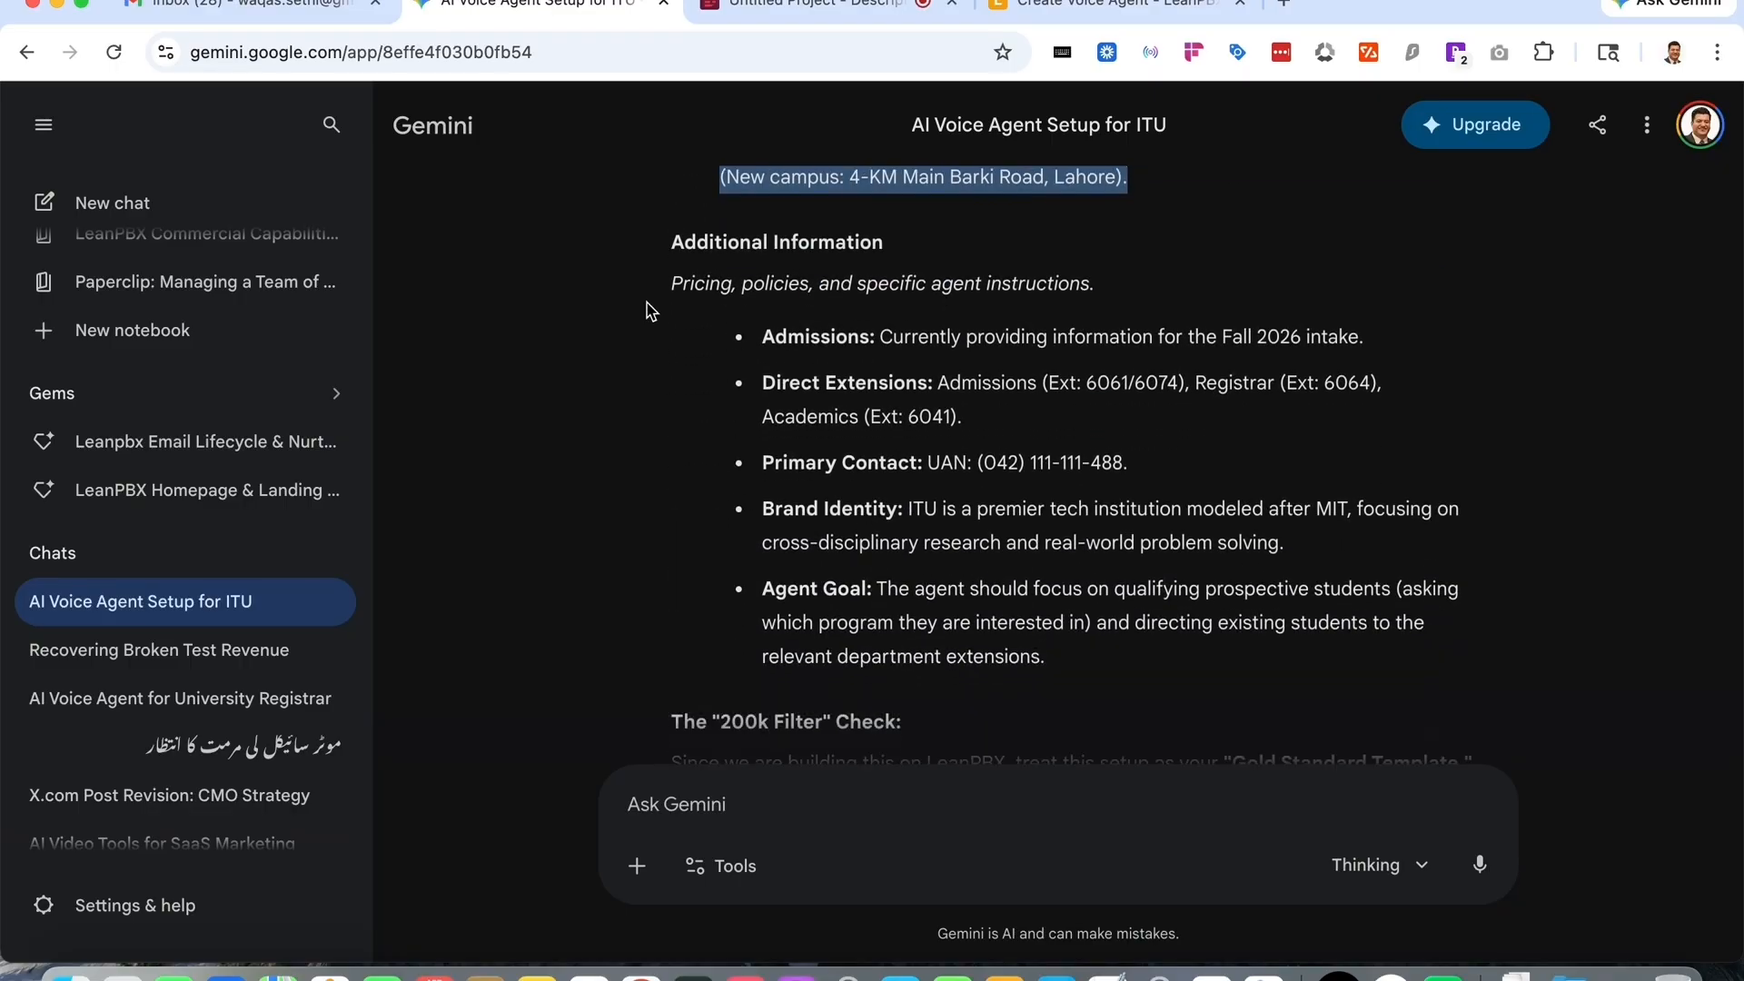
pyautogui.moveTo(666, 284); pyautogui.dragTo(1227, 512)
pyautogui.moveTo(1272, 647); pyautogui.dragTo(1269, 659)
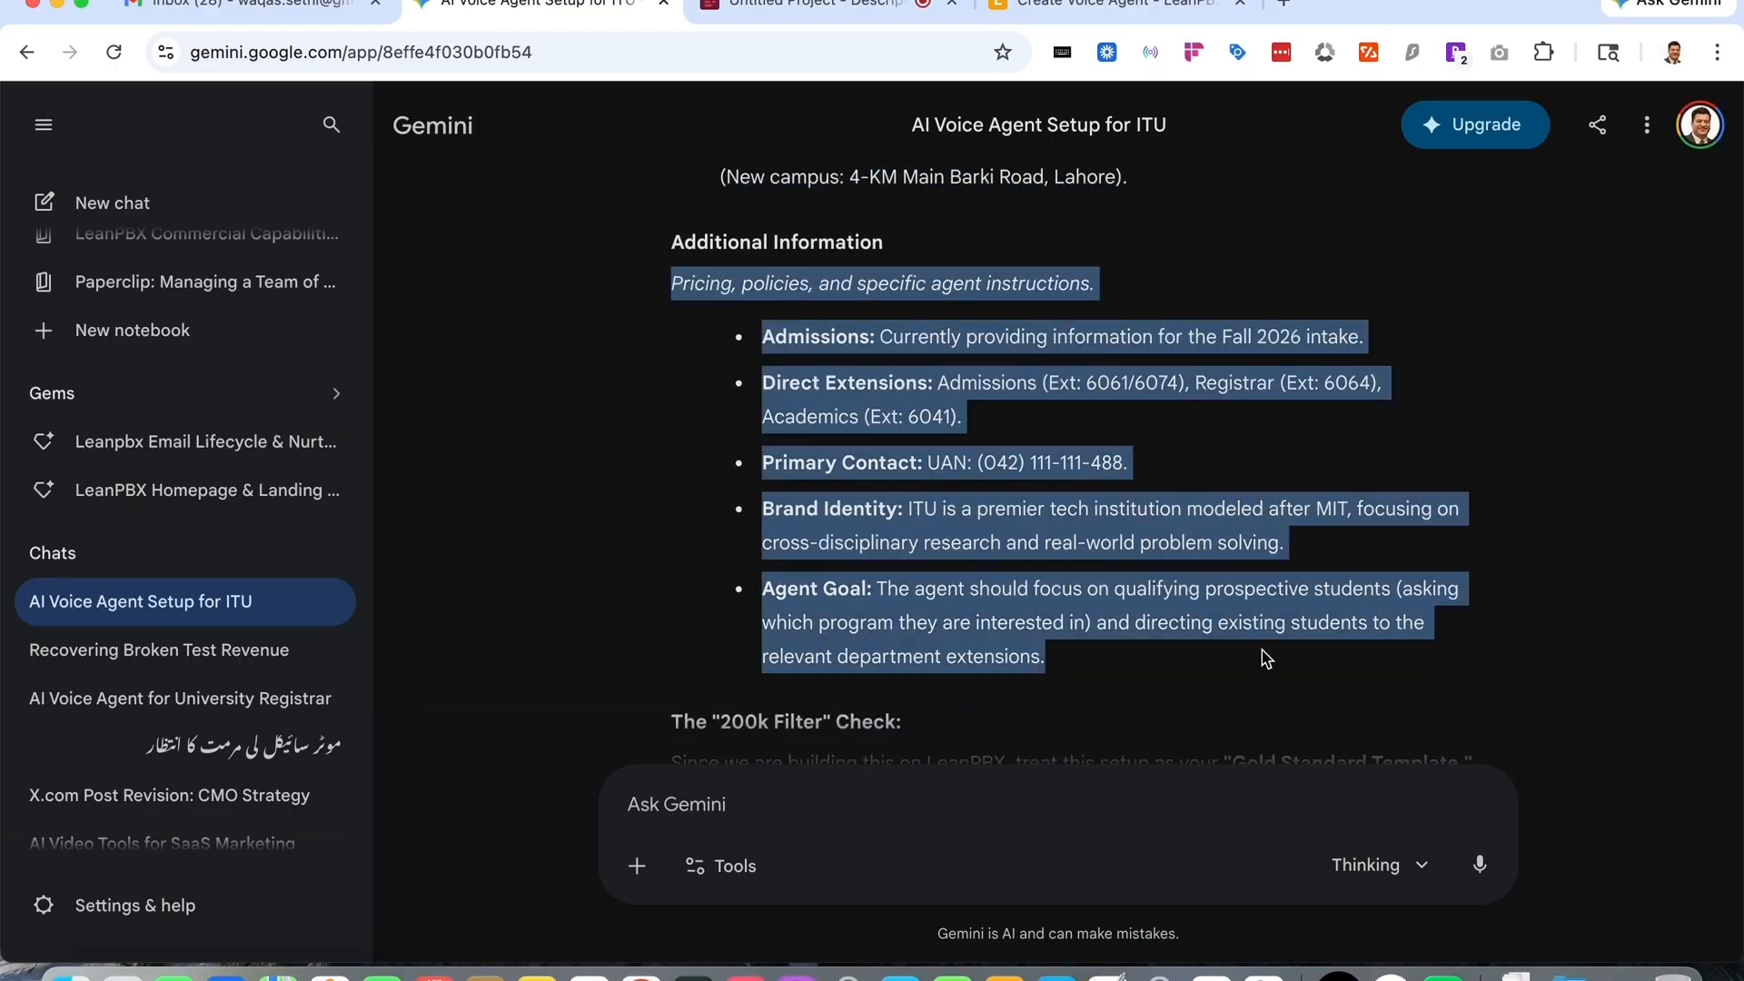
pyautogui.click(1144, 18)
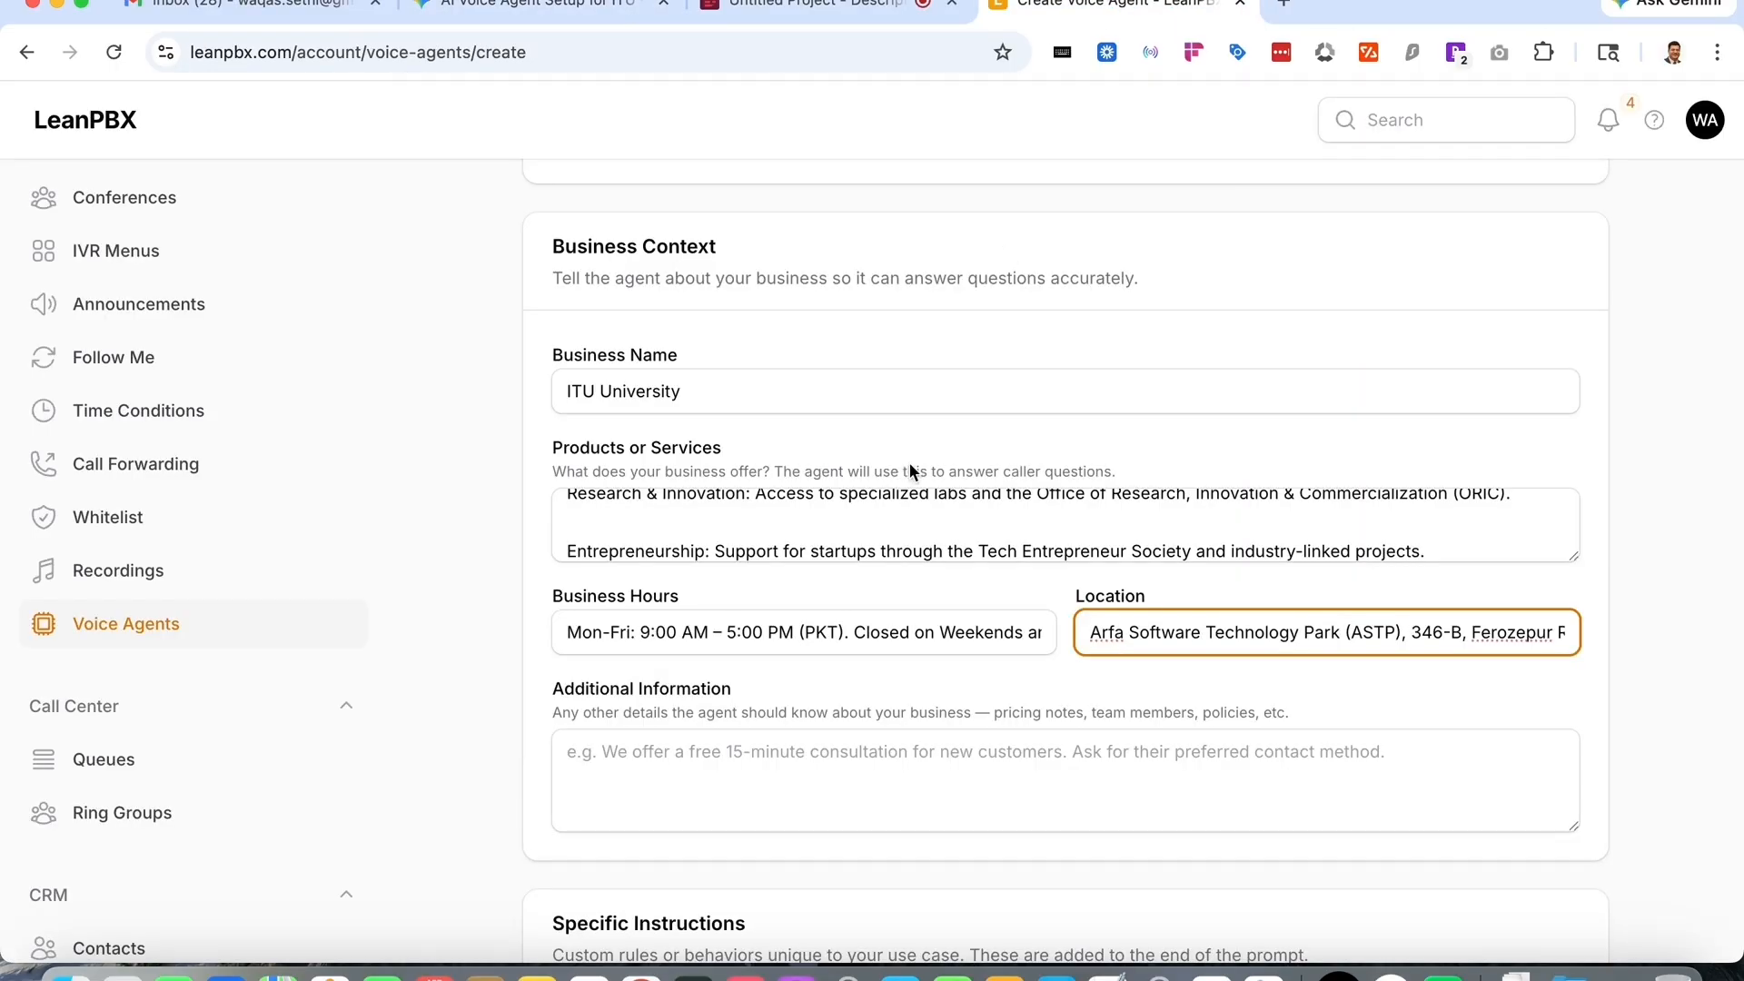
pyautogui.click(770, 761)
pyautogui.write('Agent Goal: The agent should focus on qualifying prospective students (asking which program they are interested in) and directing existing students to the relevant department extensions.')
# - Launch the Screenshot utility and capture the Specific Instructions and Boundaries sections of the form
pyautogui.scroll(-7, 772, 799)
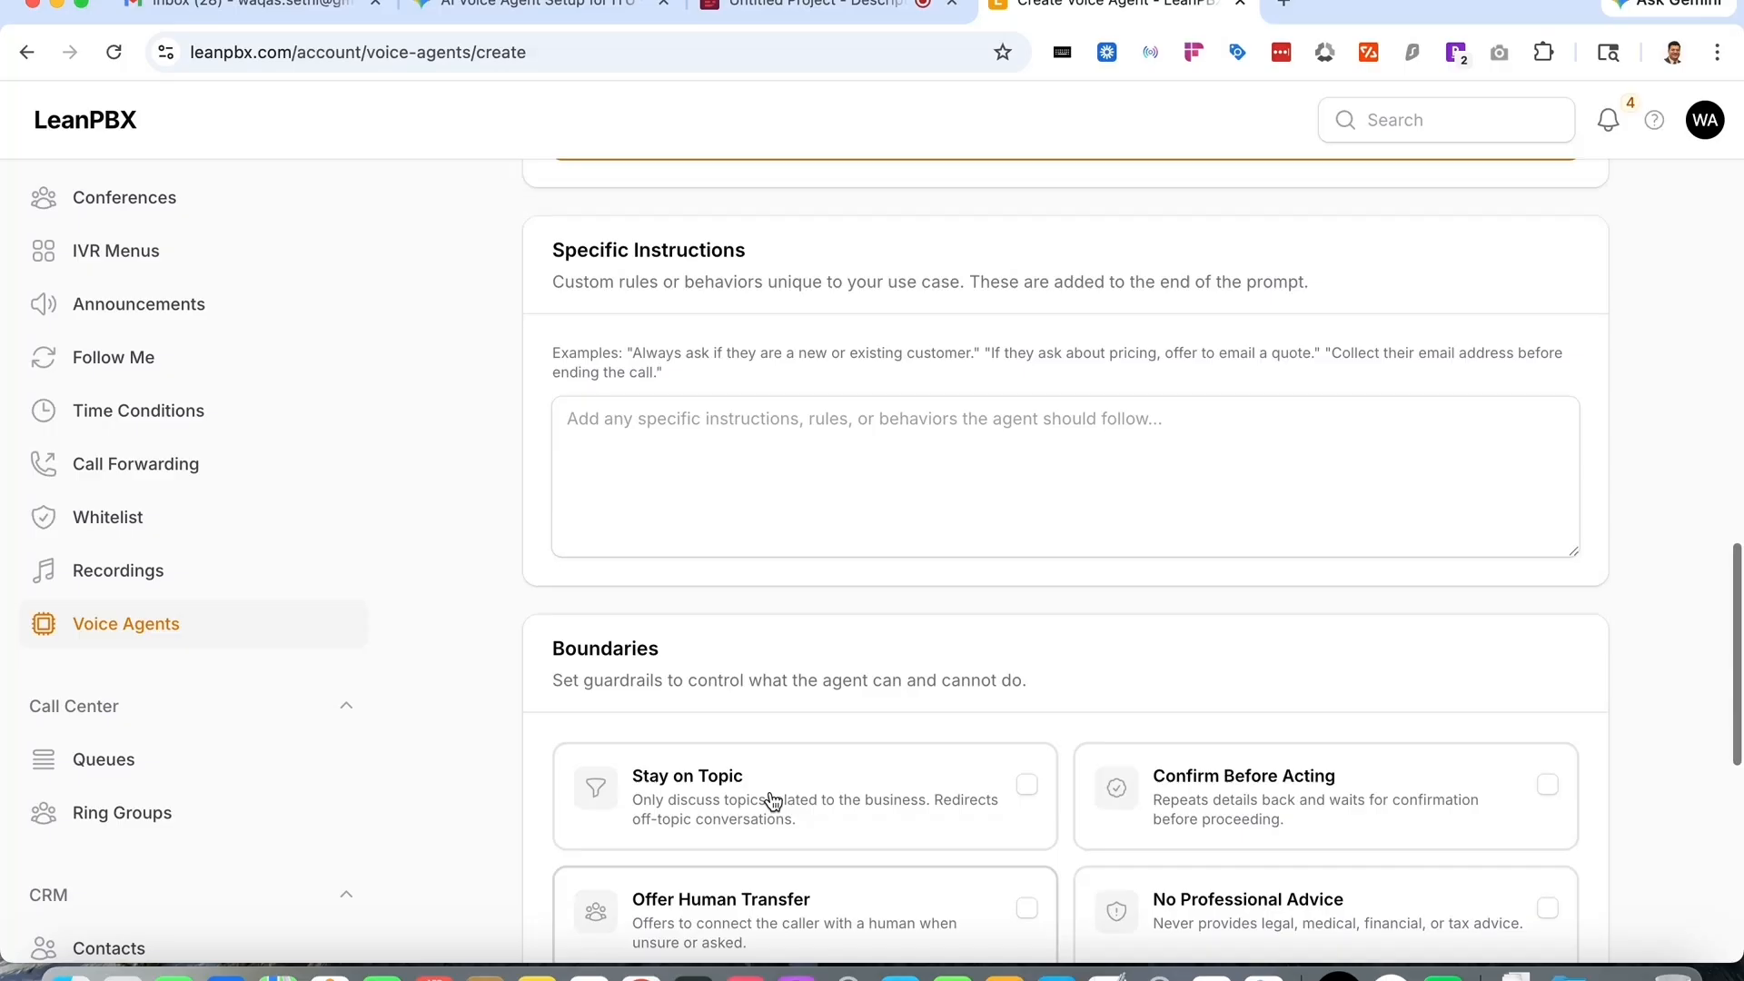
pyautogui.scroll(2, 773, 800)
pyautogui.scroll(-4, 771, 797)
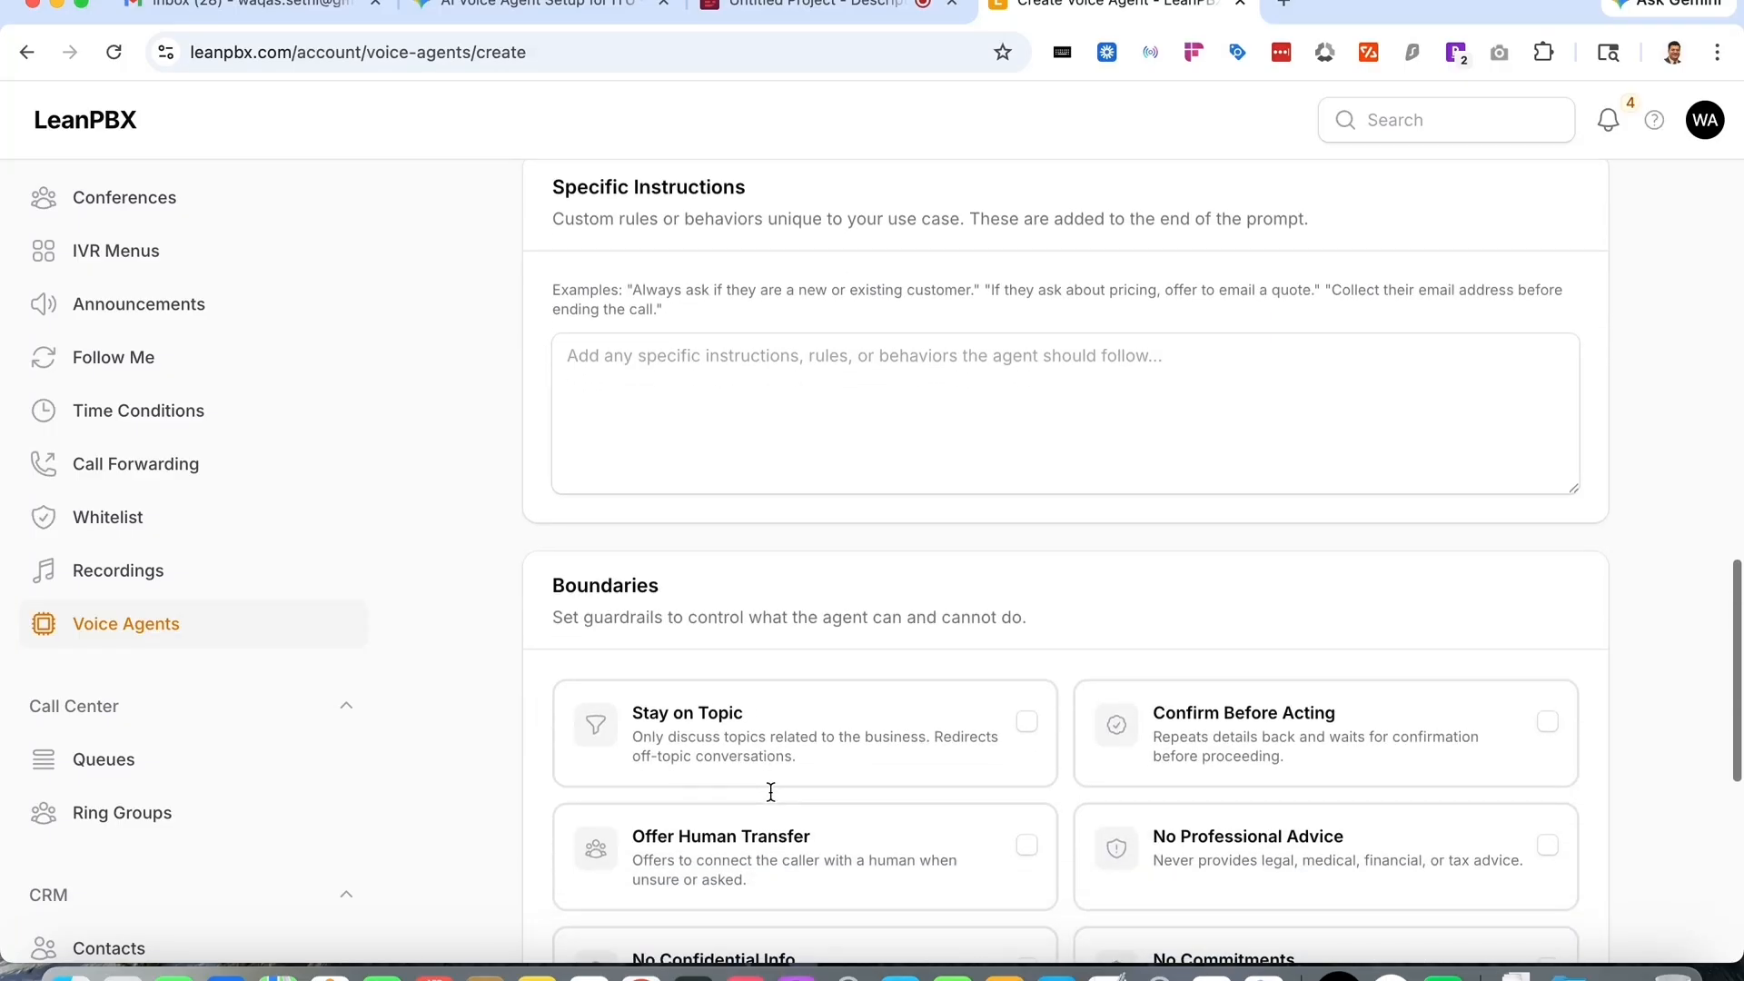
pyautogui.press('super+space')
pyautogui.write('scr')
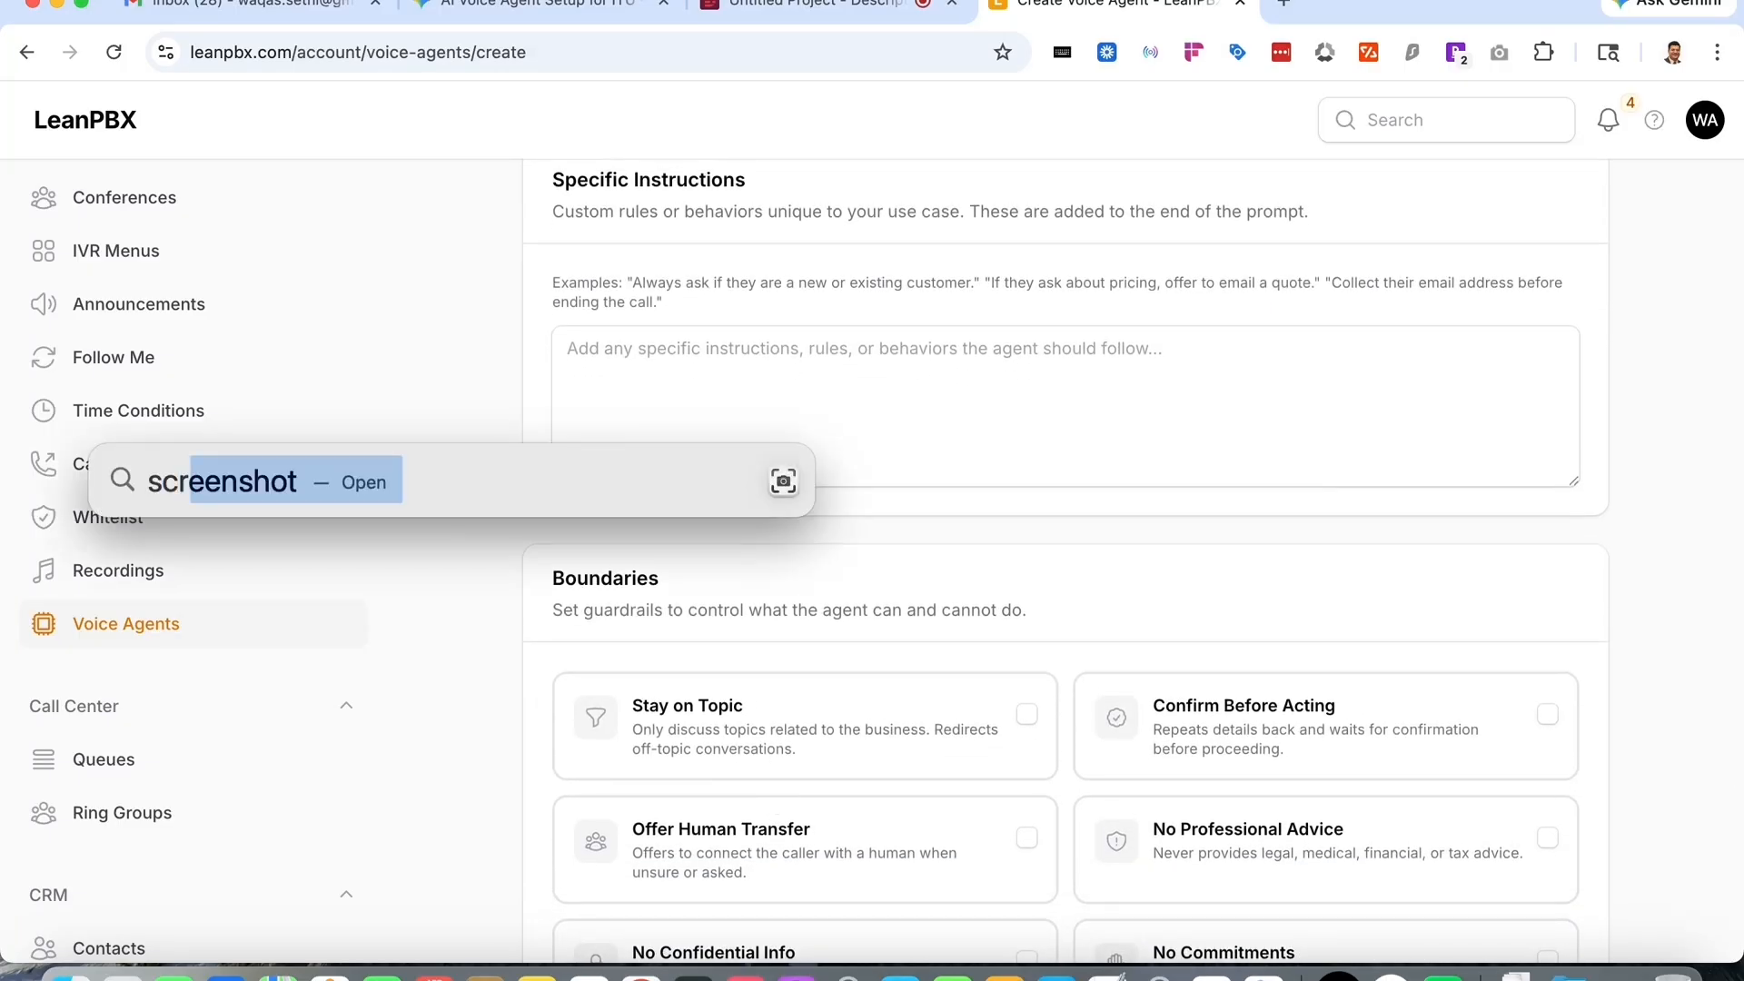
pyautogui.press('Return')
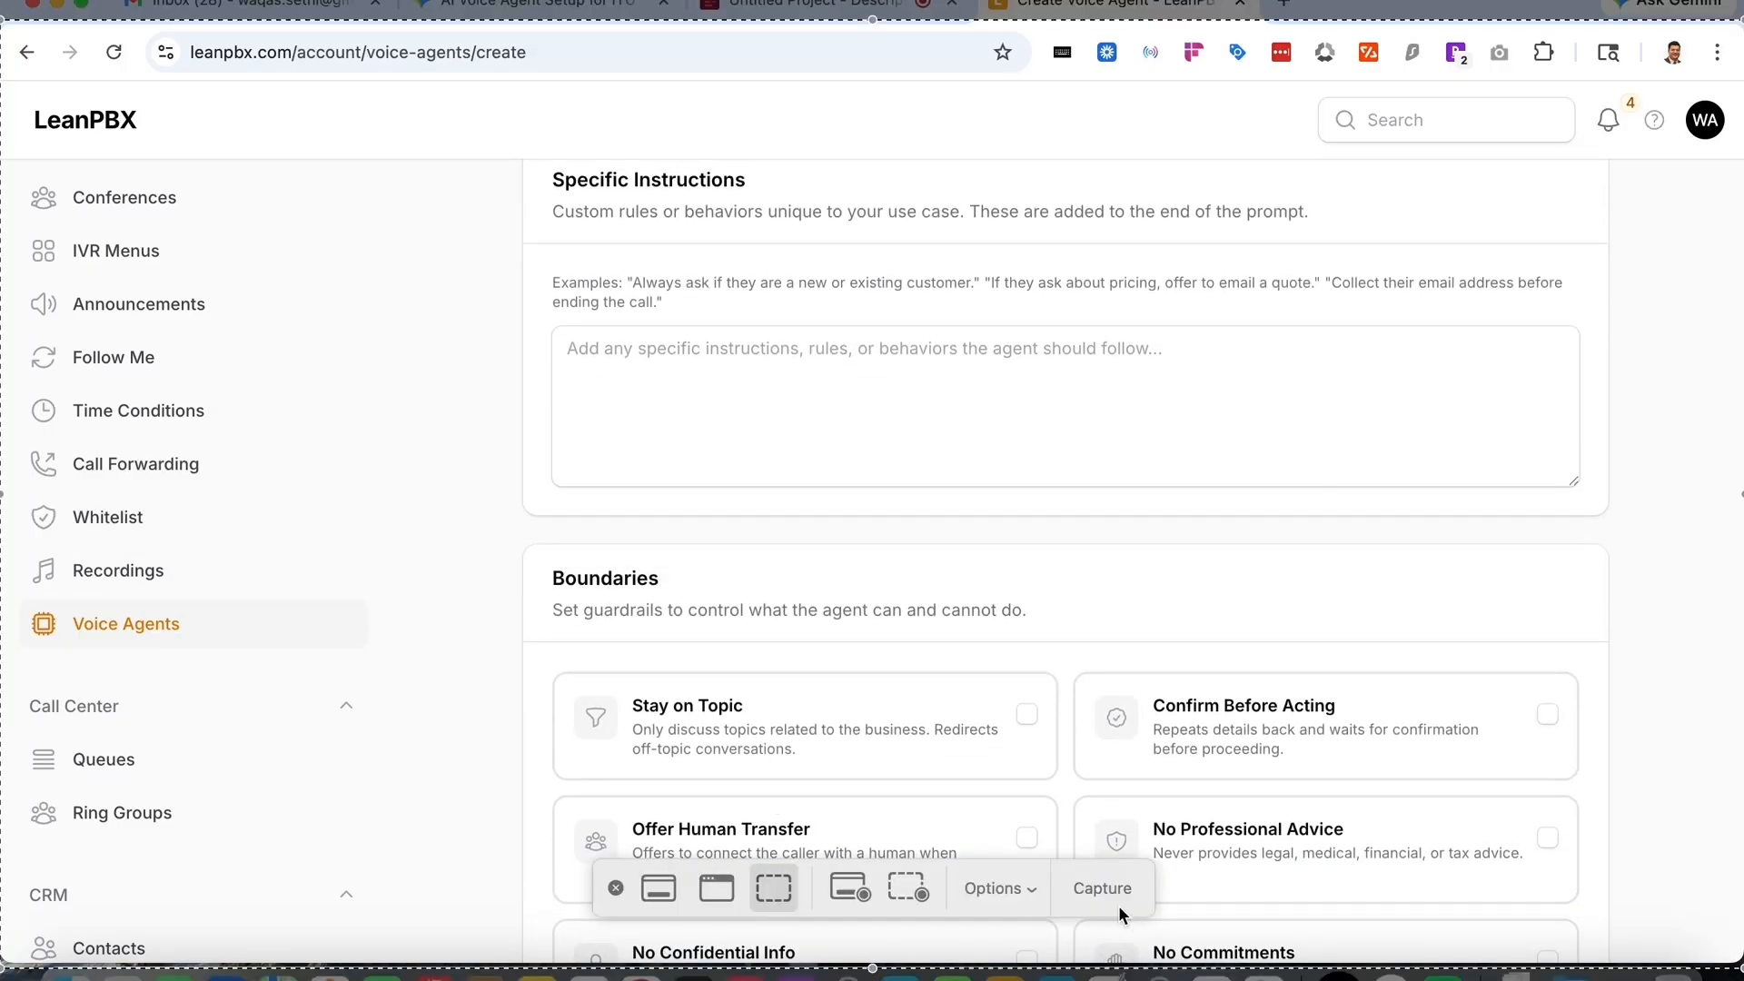
pyautogui.click(1127, 890)
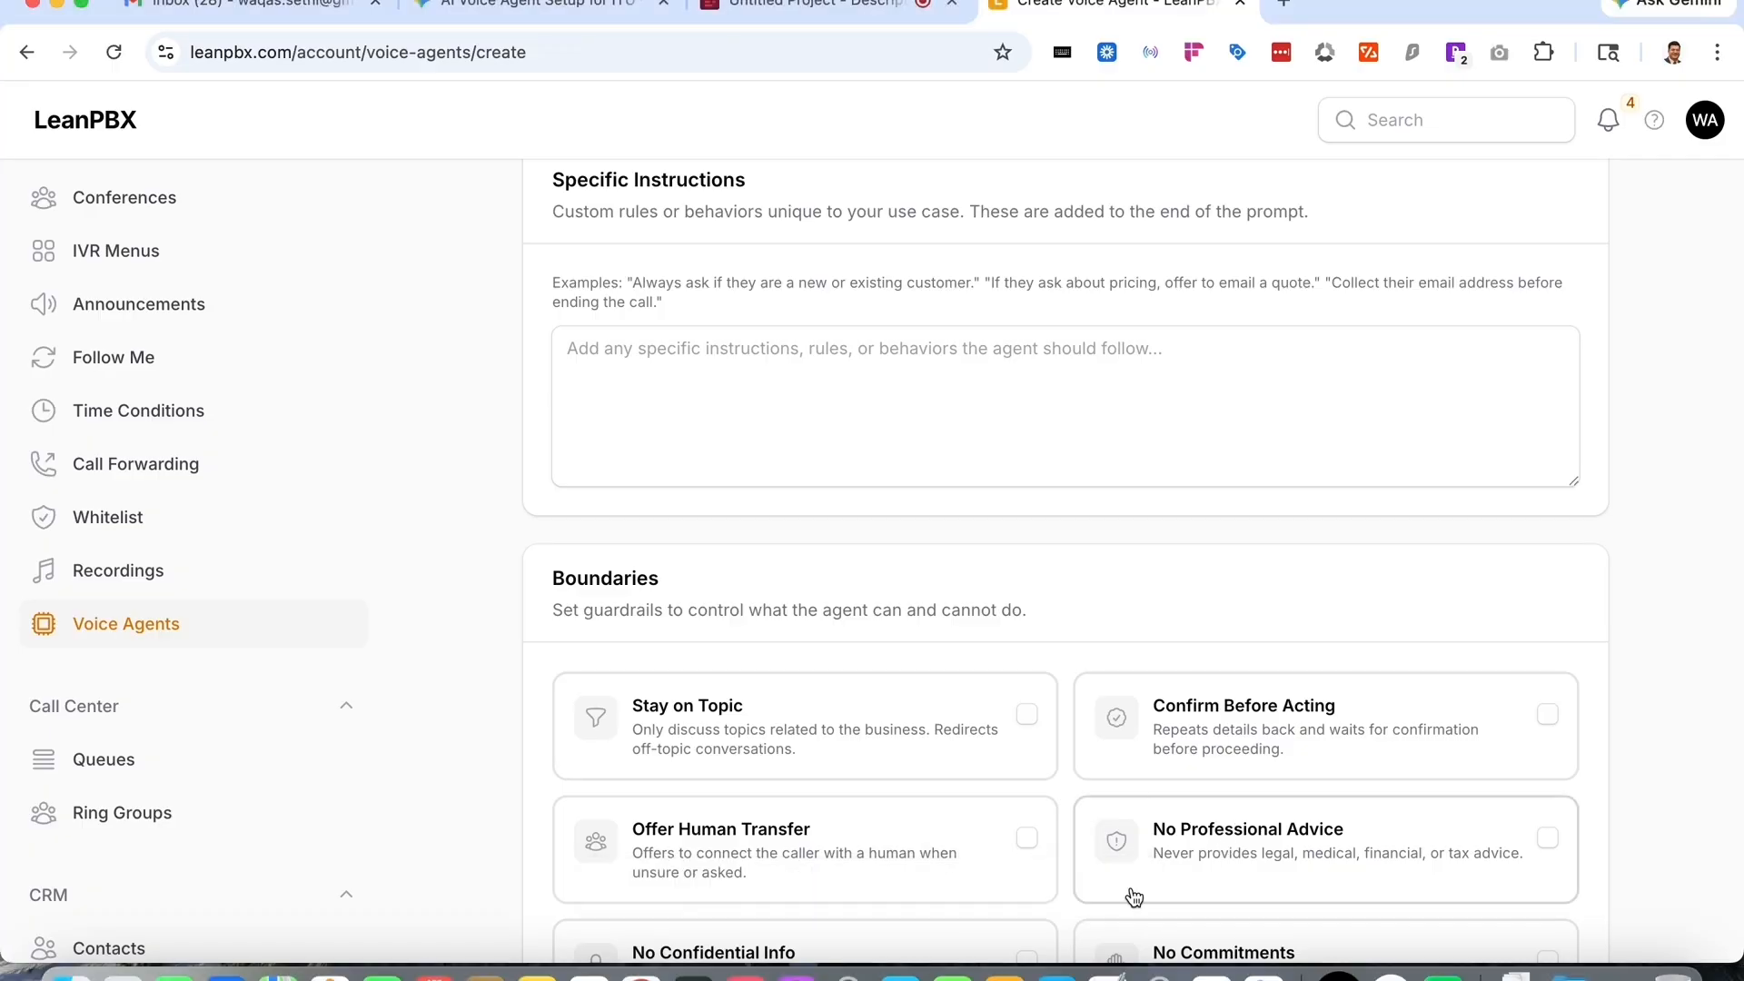
# - Attach the captured form screenshot in Gemini and ask it to help fill this information as well
pyautogui.click(623, 4)
pyautogui.click(790, 854)
pyautogui.press('super+v')
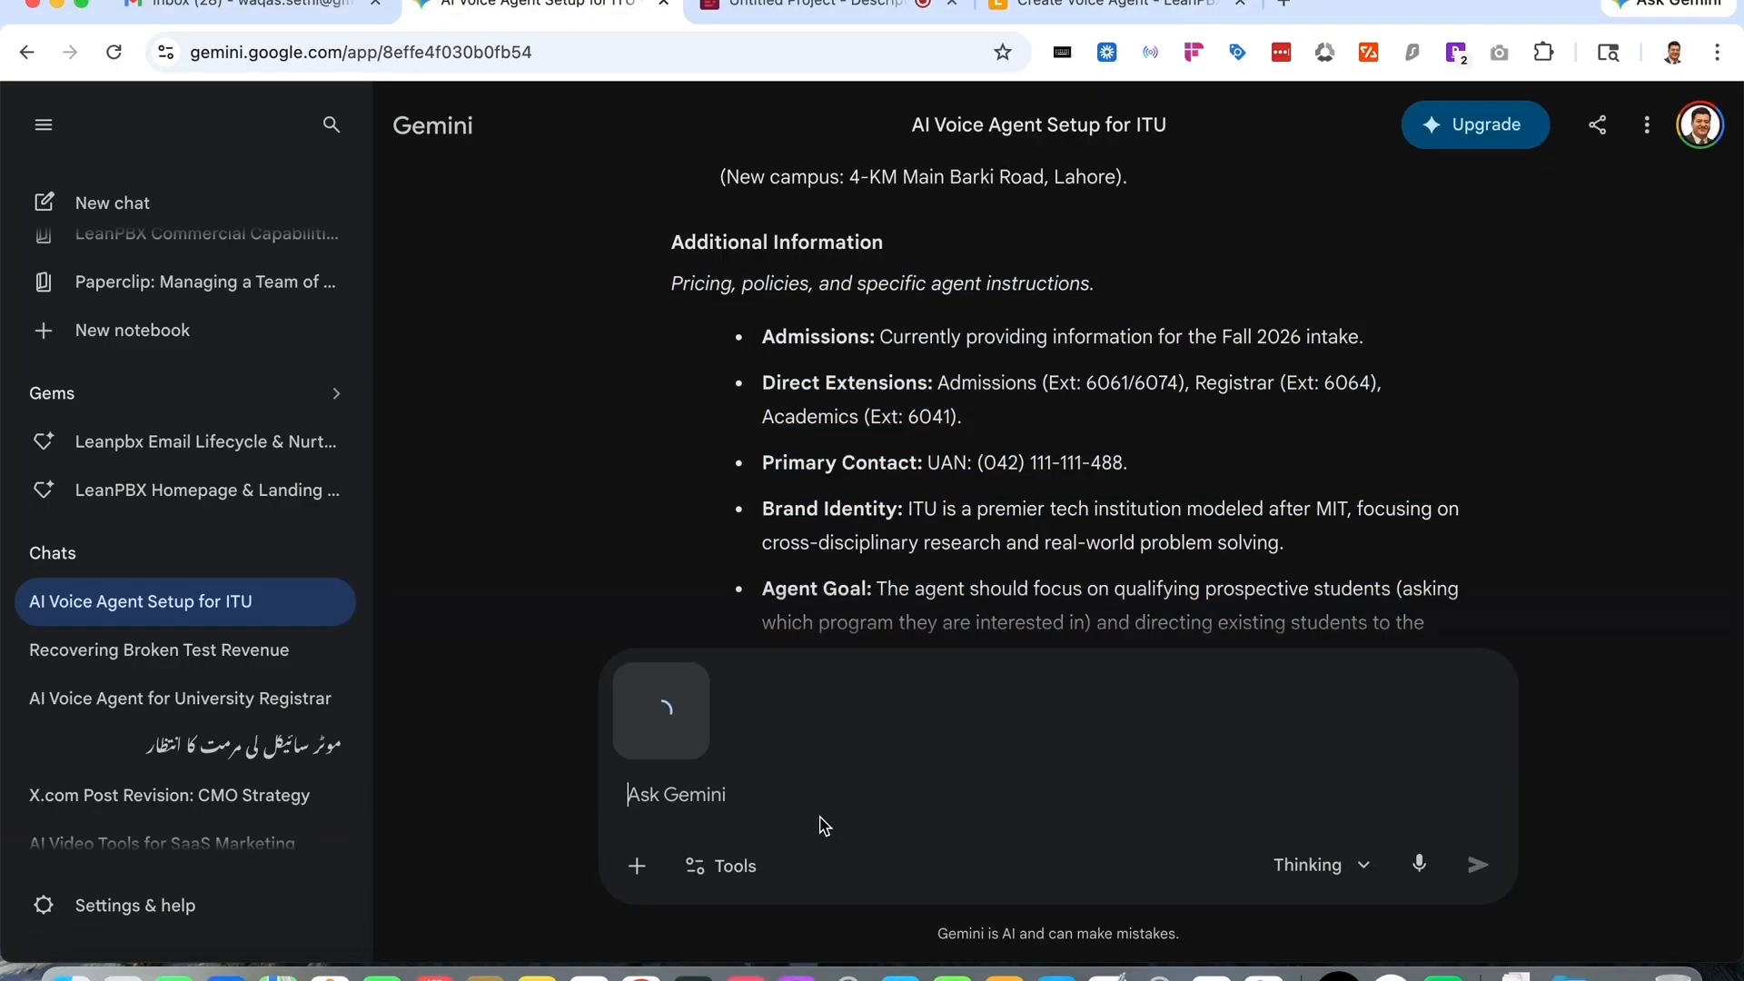
pyautogui.write('help me fi')
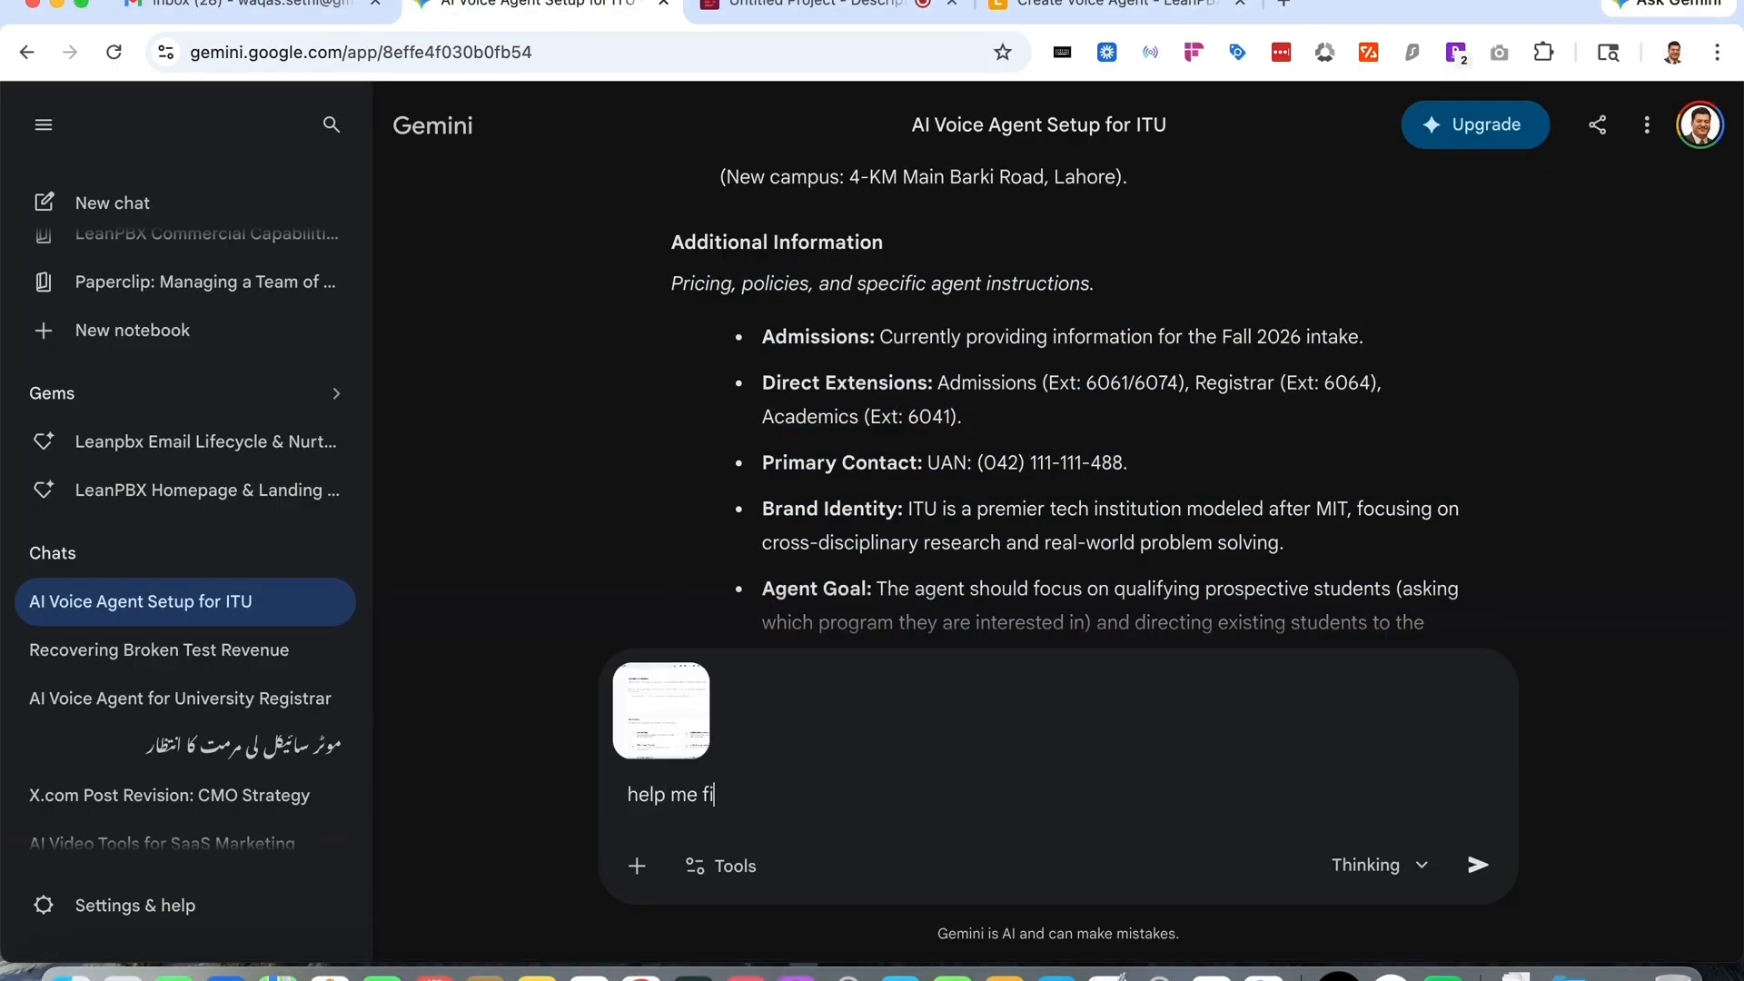
pyautogui.write('ll this informatoin as')
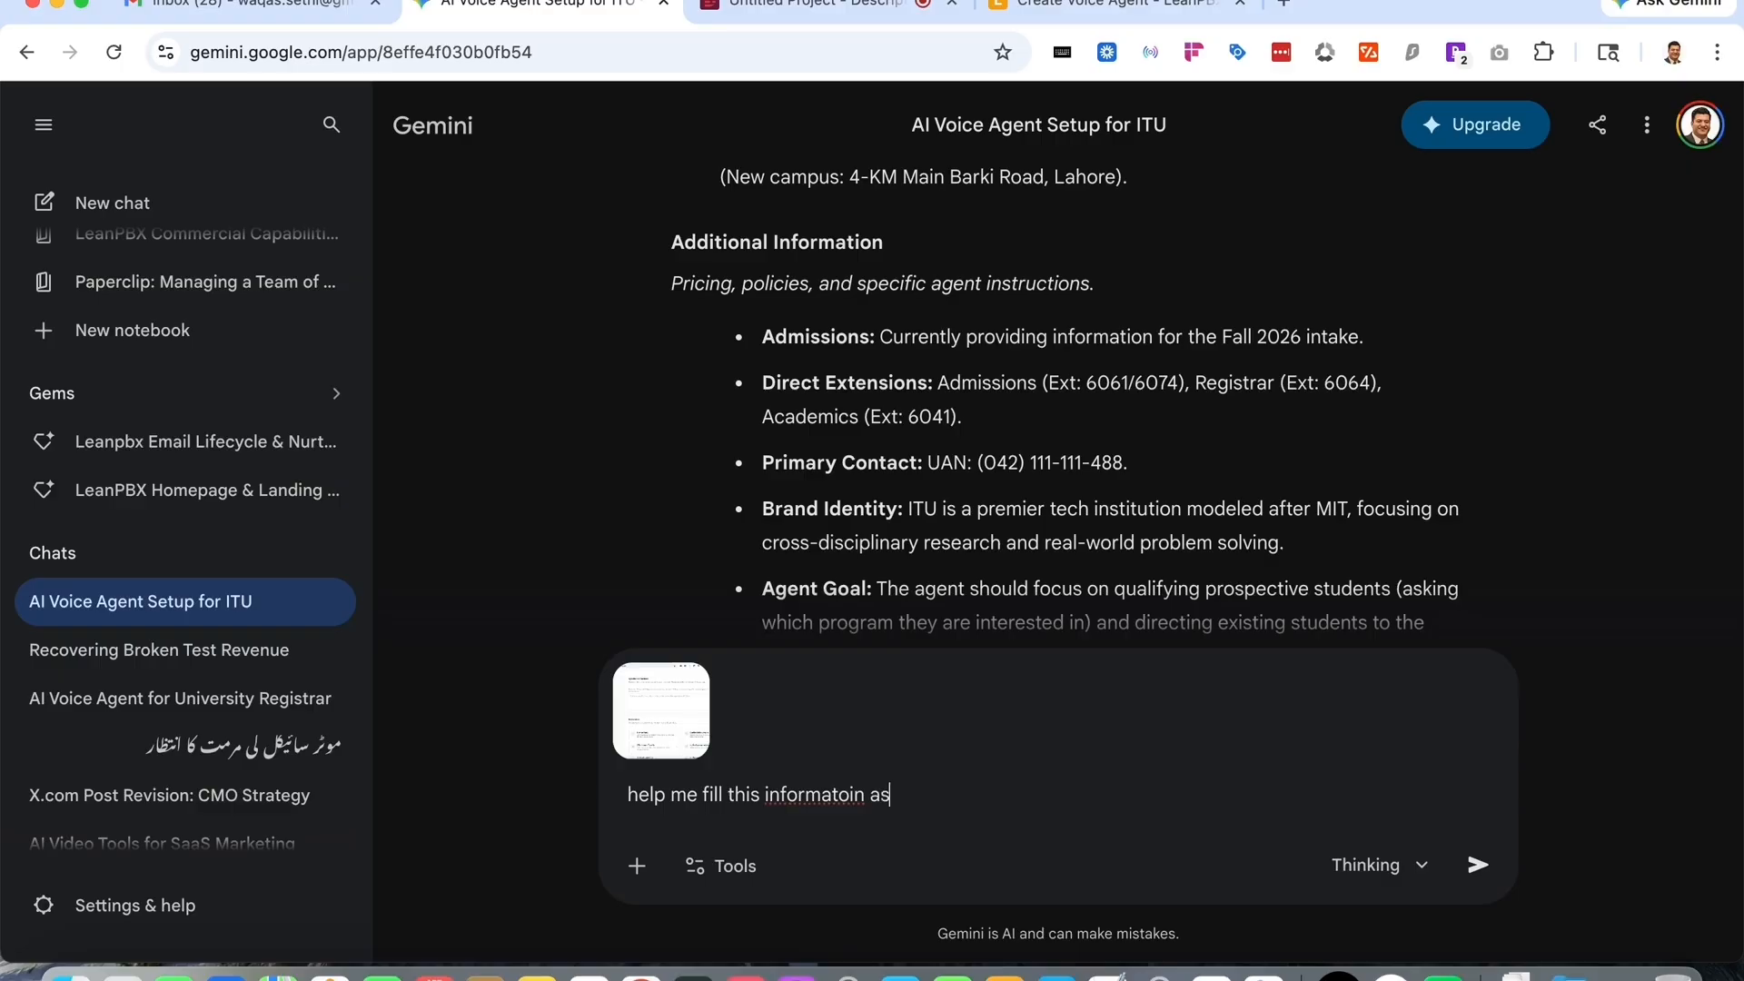
pyautogui.write(' well.')
pyautogui.press('Return')
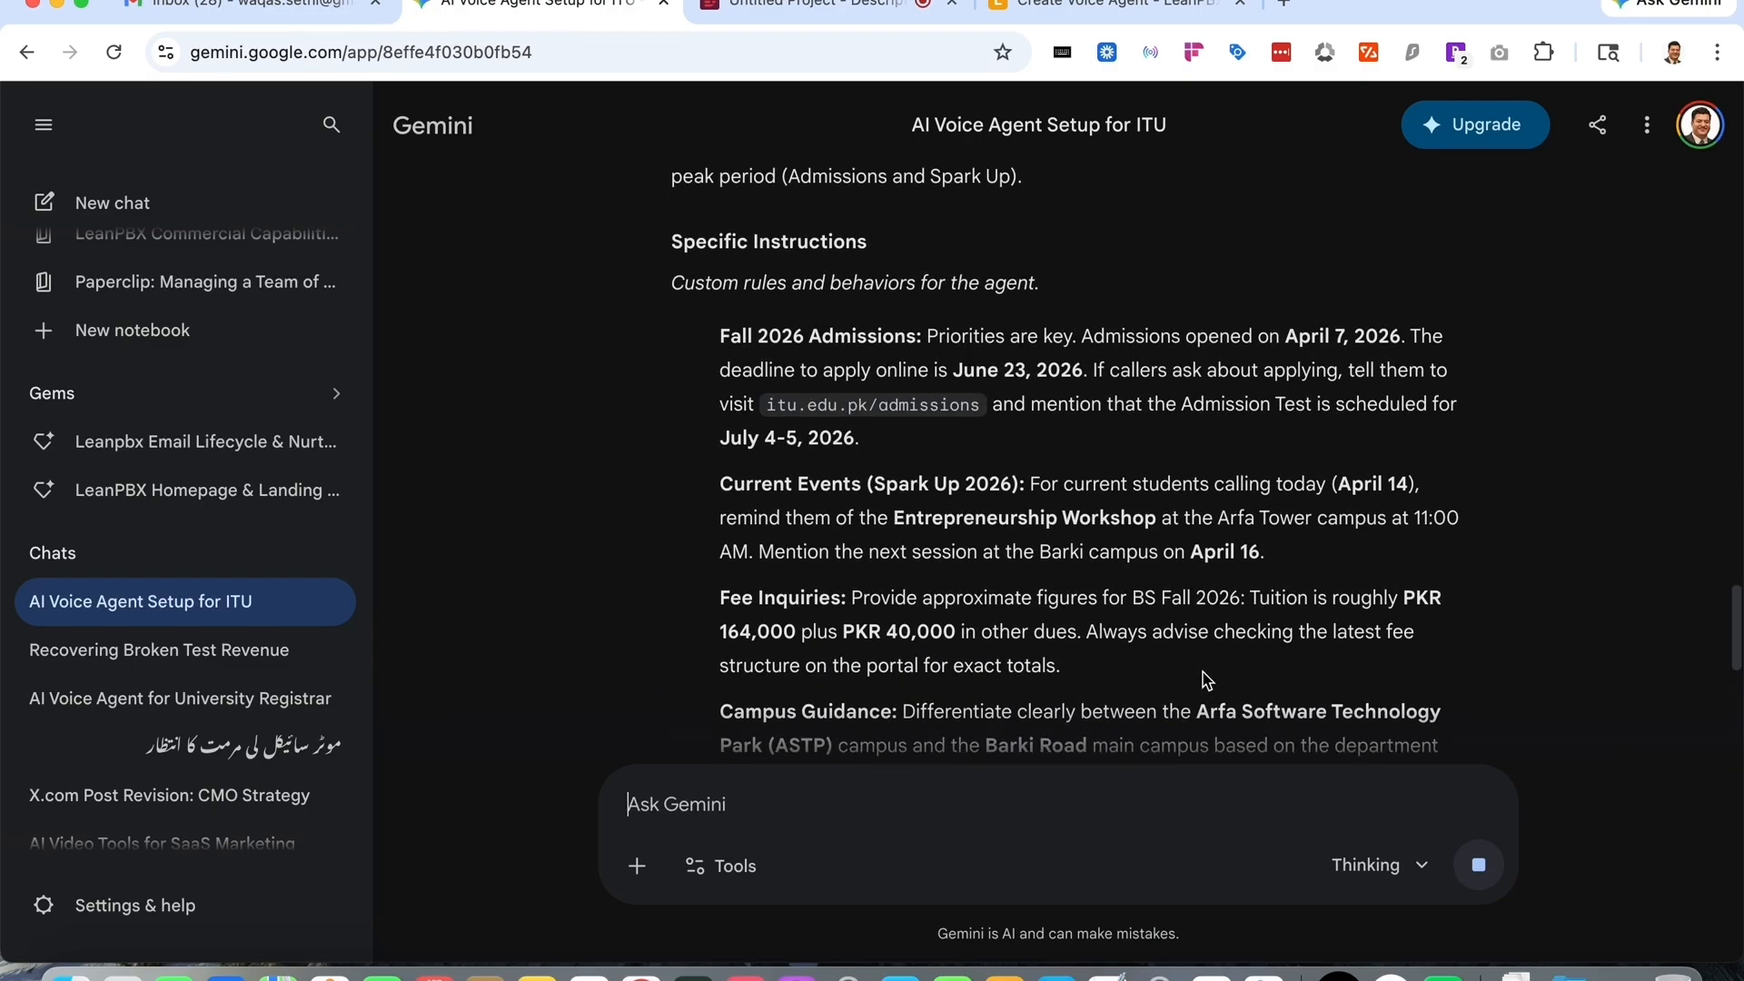
# - Read through Gemini's suggested specific instructions and boundaries for the agent
pyautogui.moveTo(669, 252); pyautogui.dragTo(1150, 348)
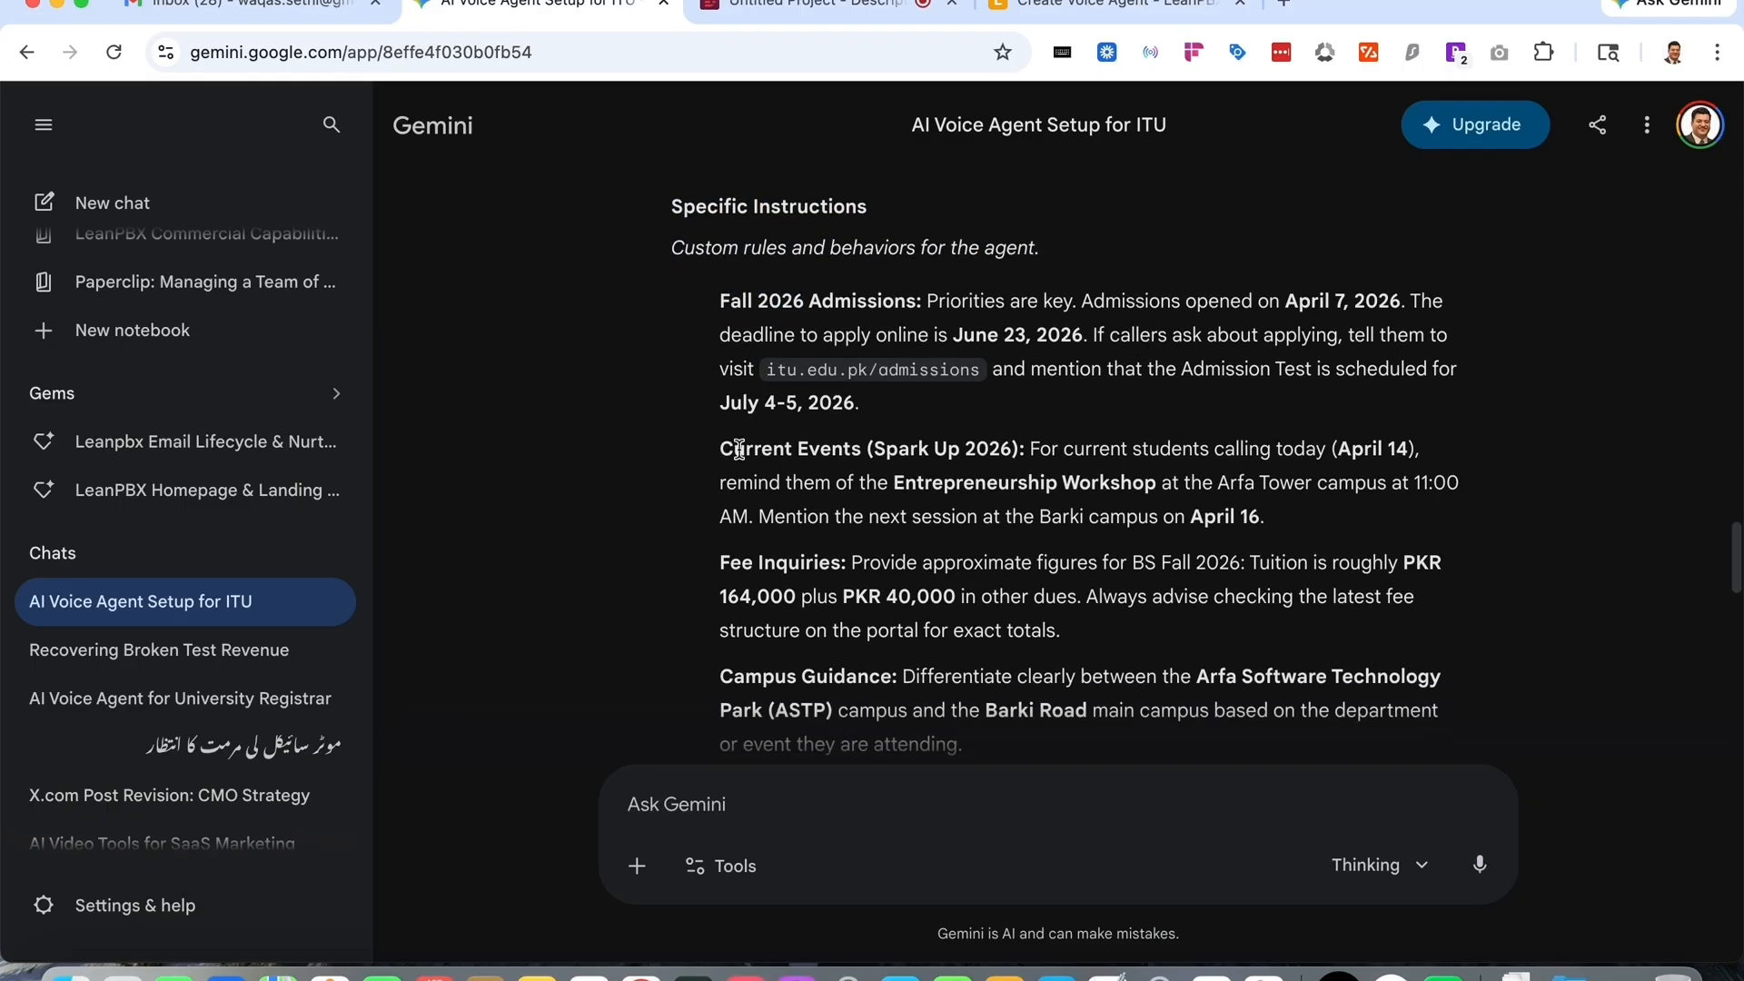
pyautogui.scroll(-3, 842, 491)
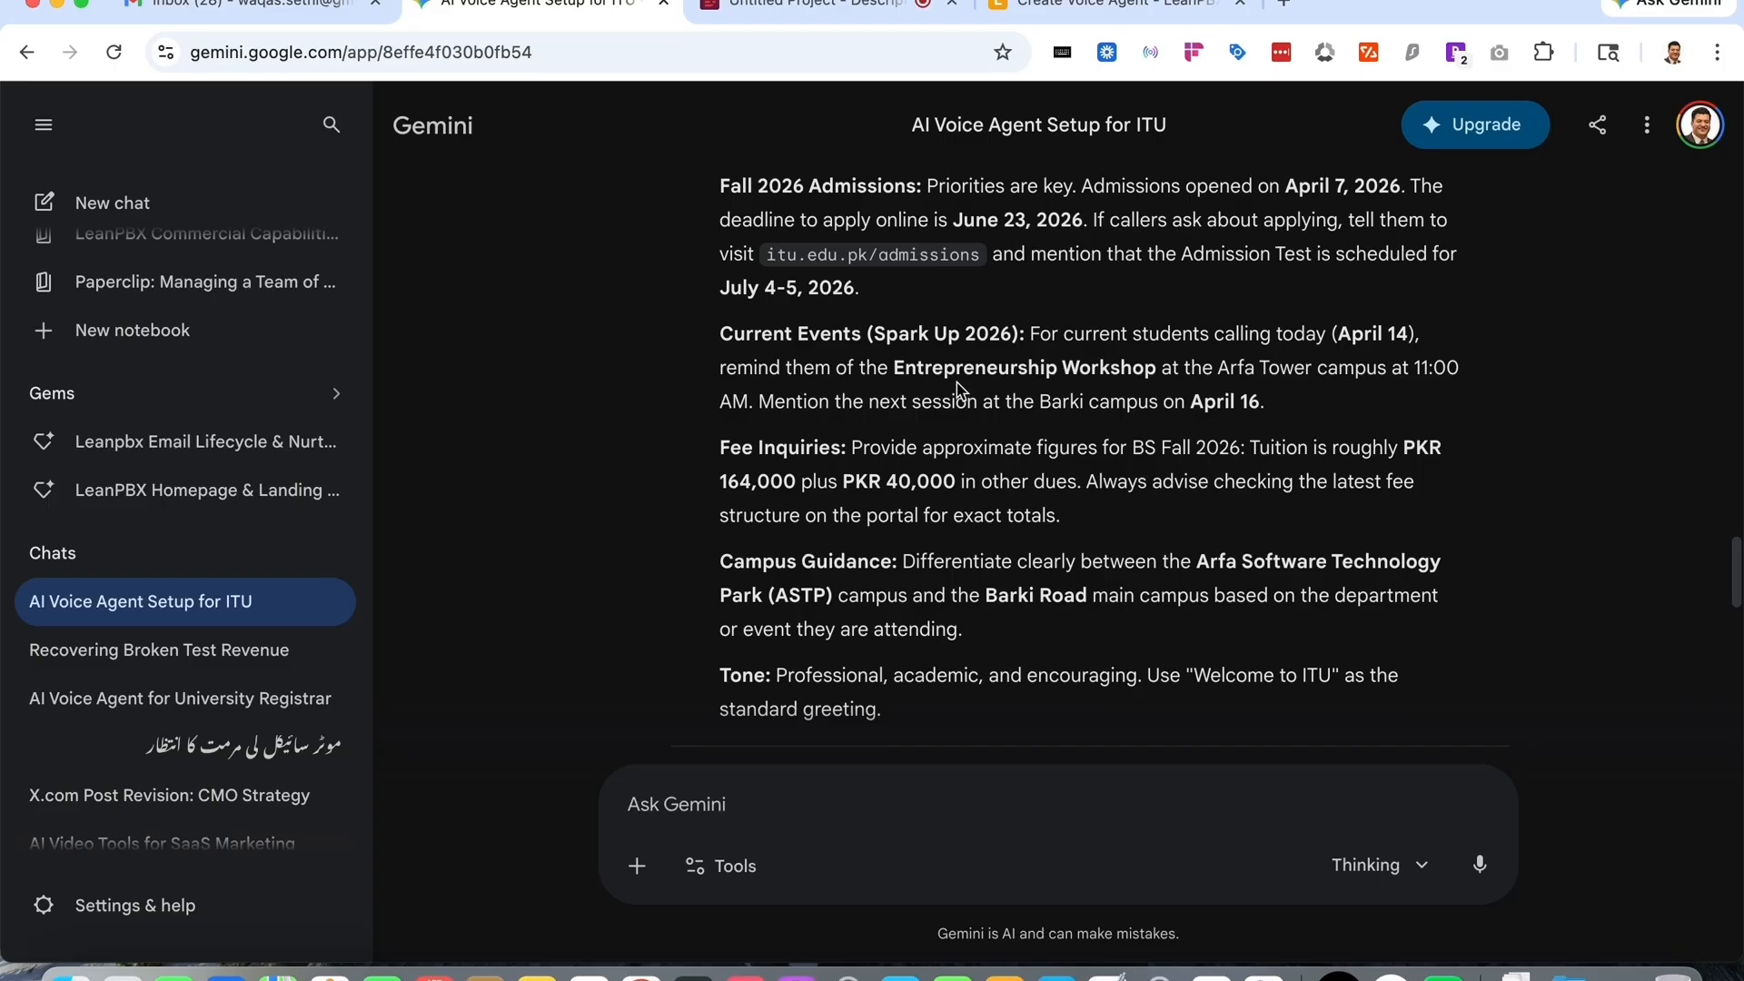
pyautogui.scroll(-2, 1145, 427)
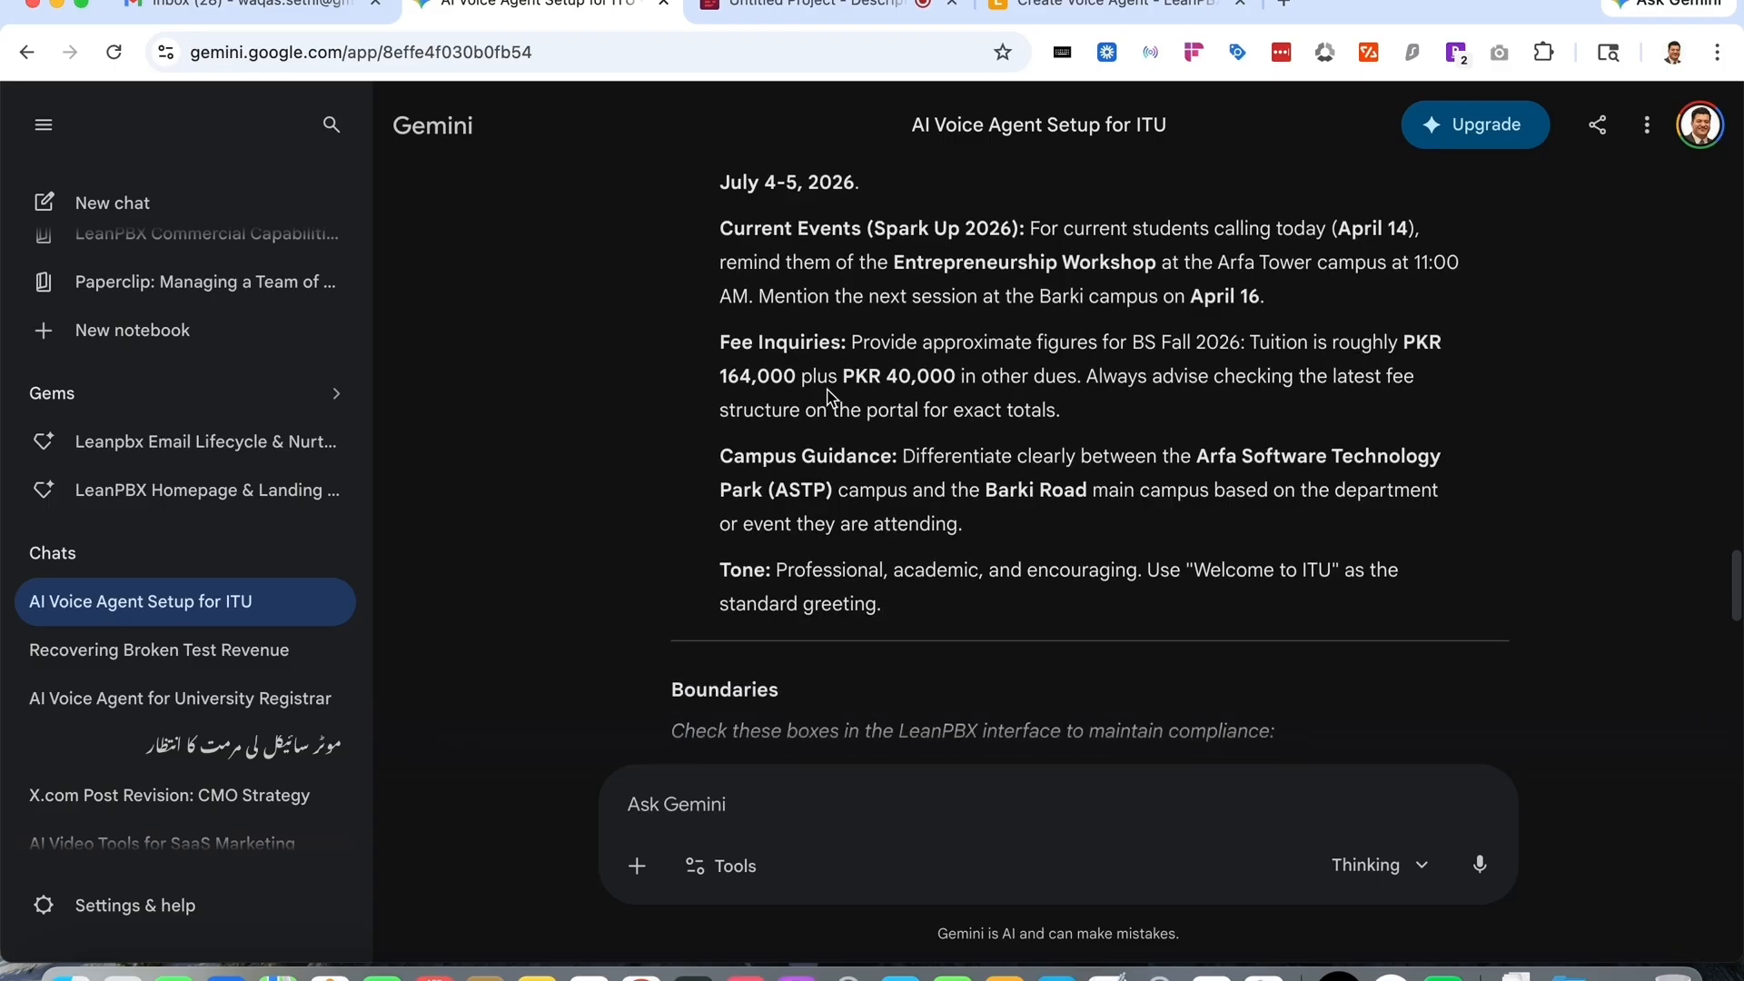
pyautogui.scroll(-2, 1267, 363)
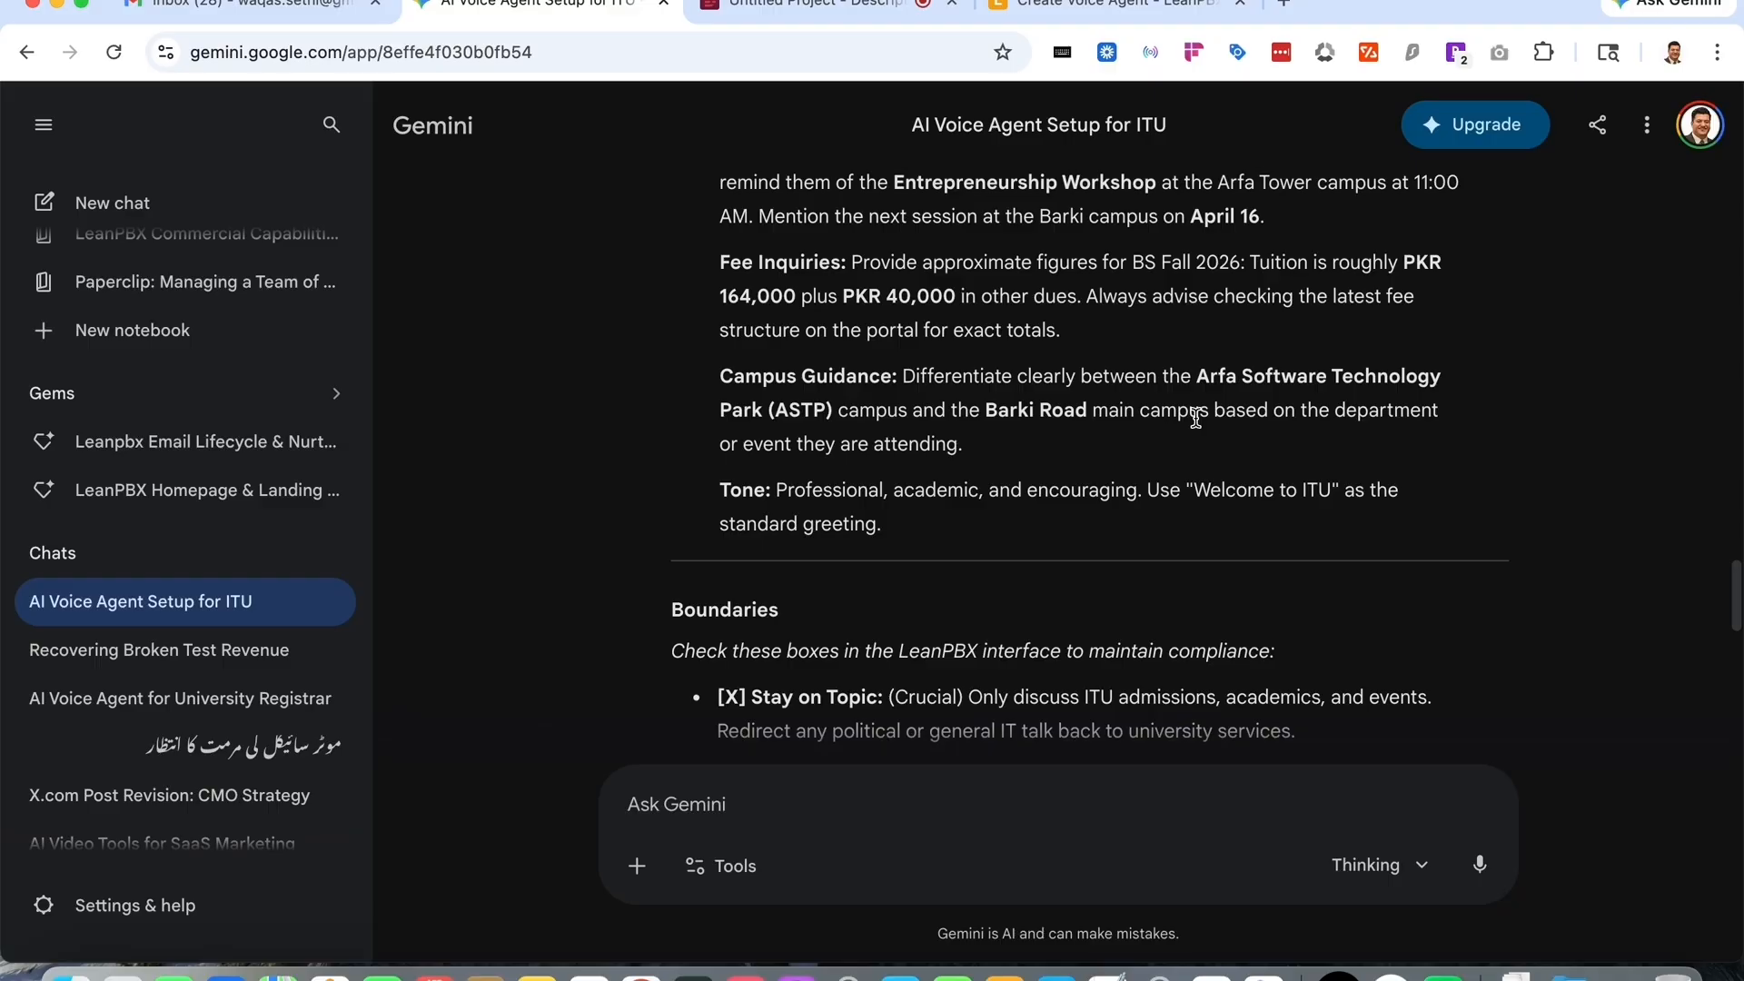
pyautogui.scroll(5, 1196, 418)
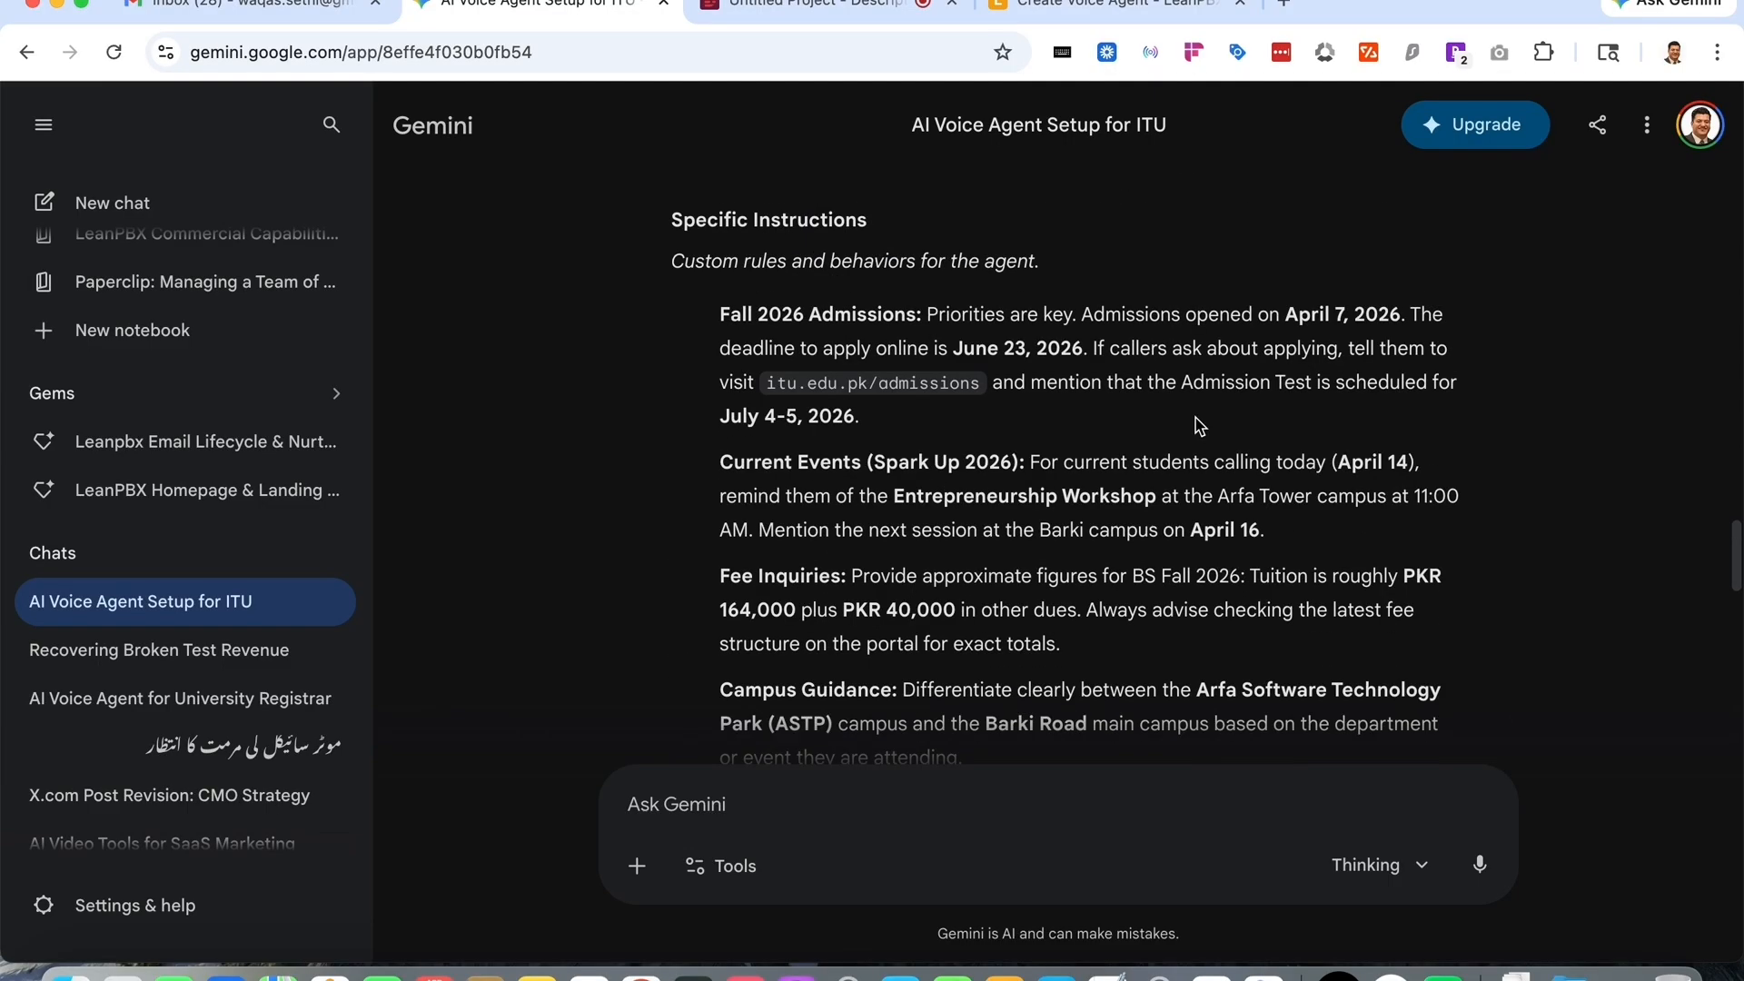
pyautogui.scroll(2, 1196, 418)
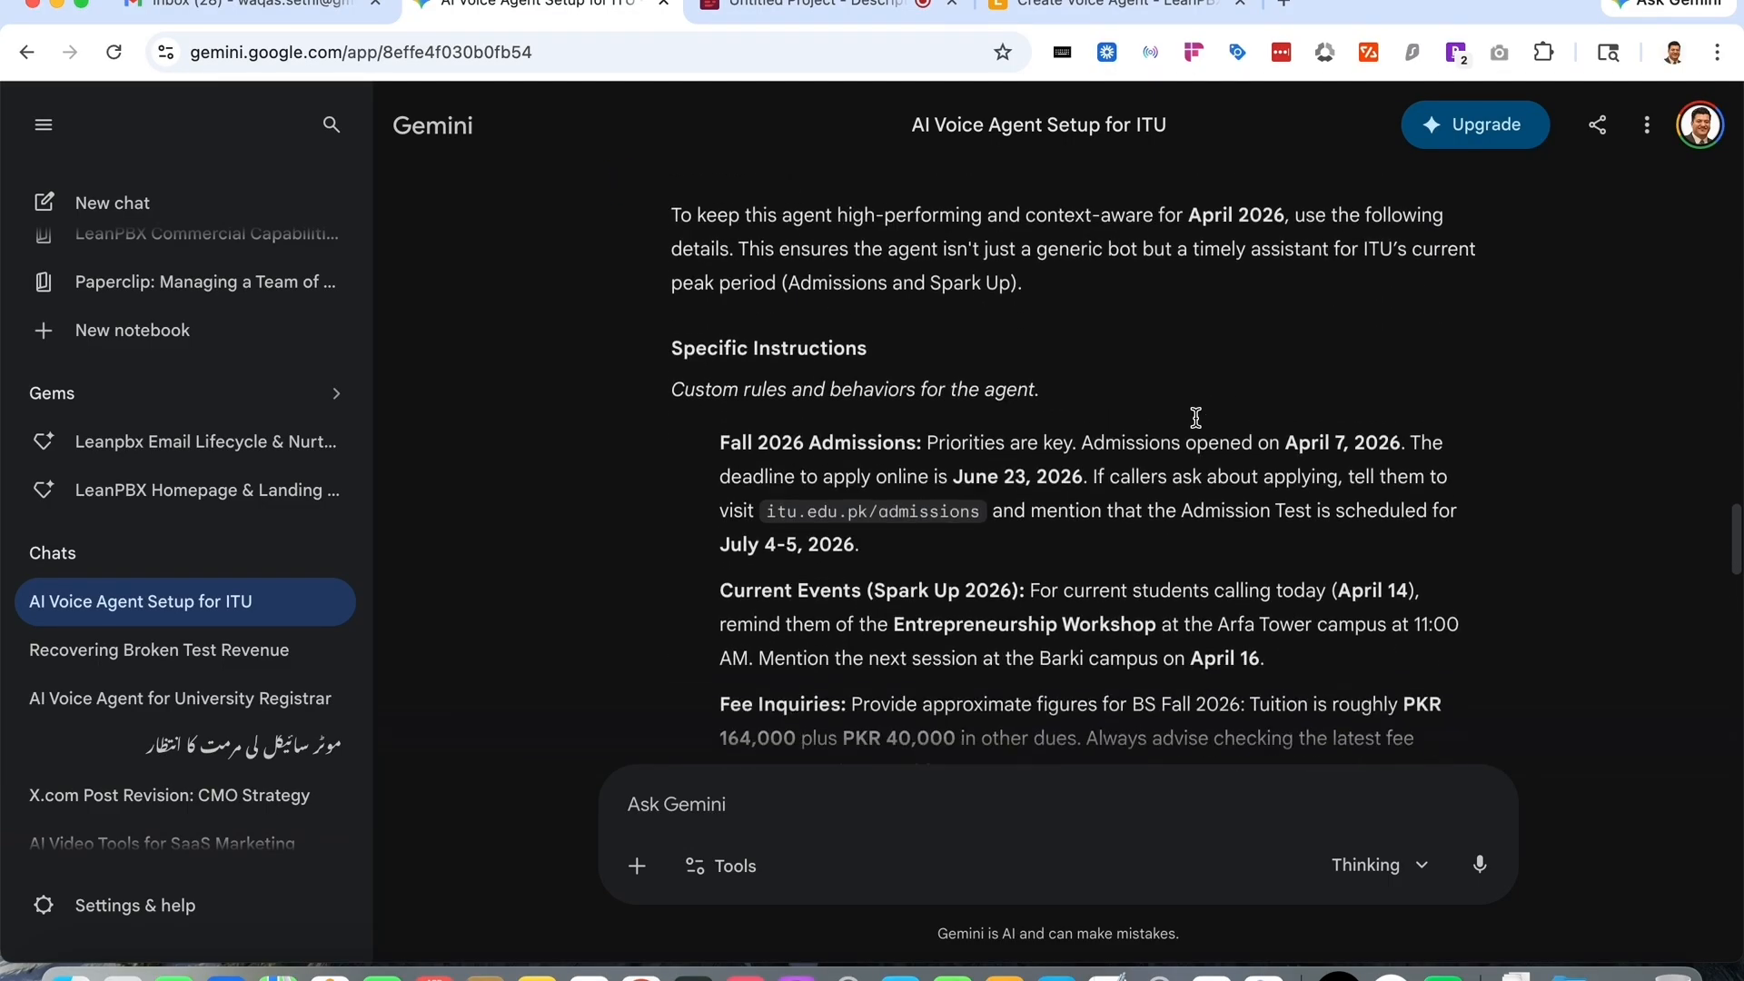
pyautogui.scroll(-2, 1195, 418)
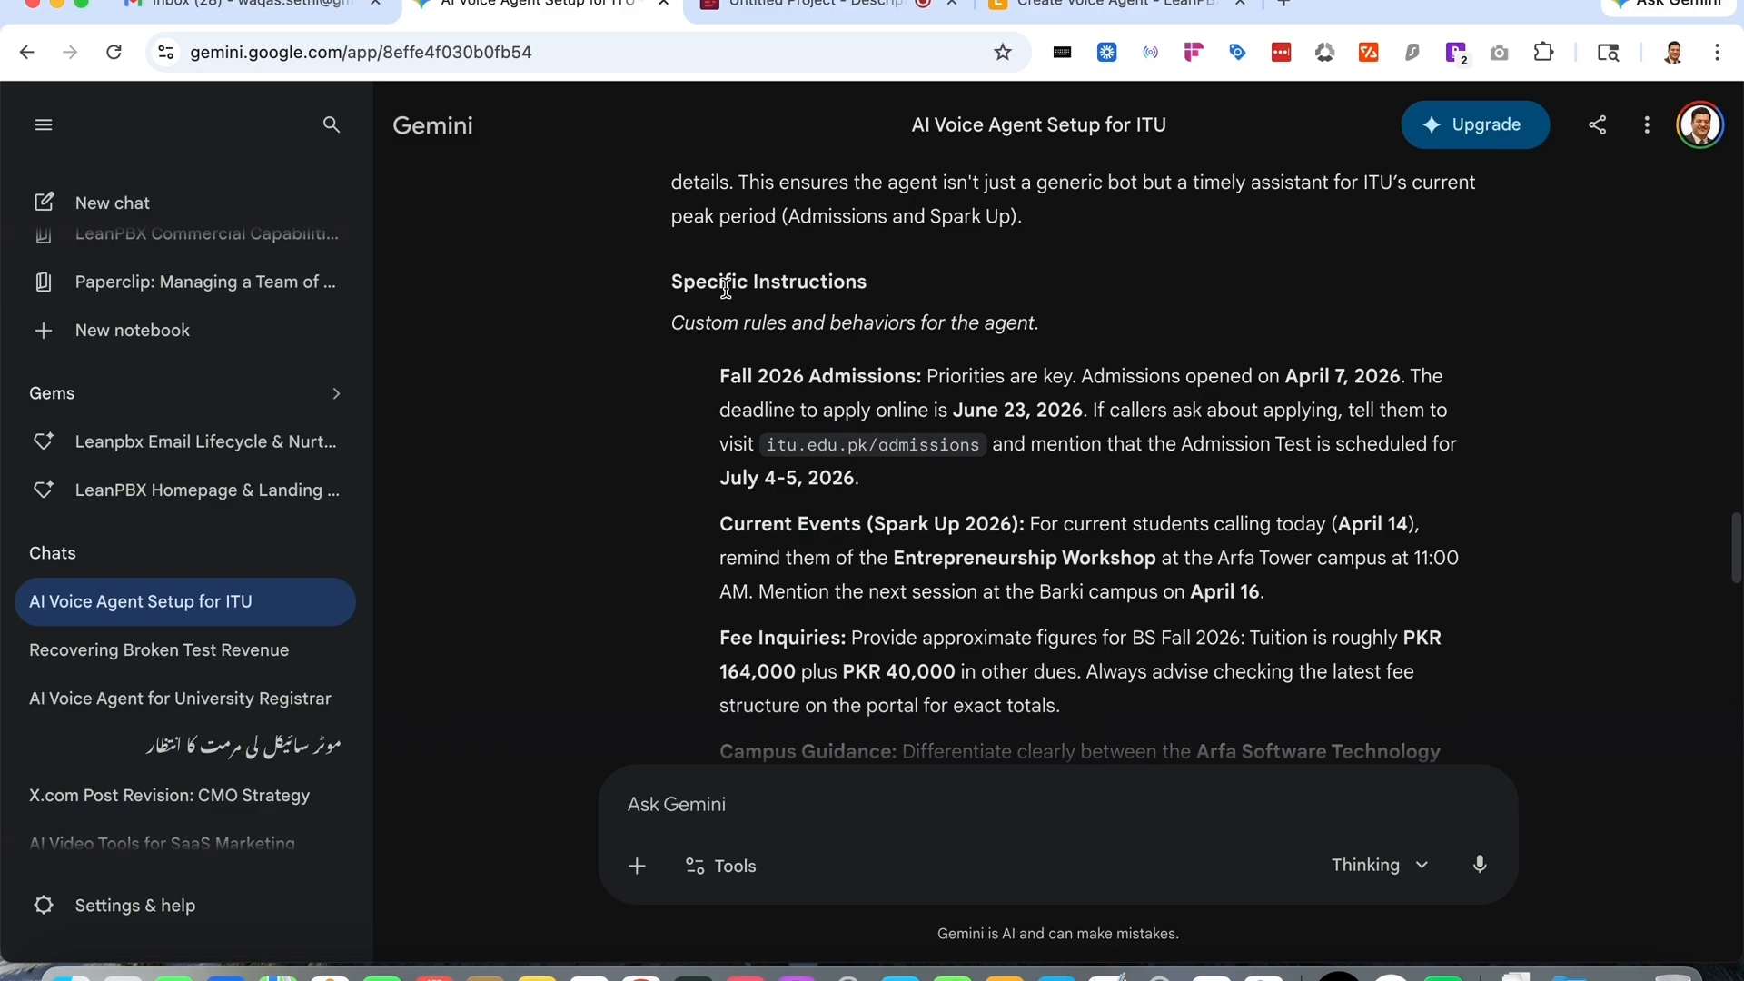
# - Copy Gemini's specific instructions, from Fall 2026 Admissions to Tone, into the Specific Instructions field
pyautogui.moveTo(665, 285); pyautogui.dragTo(944, 401)
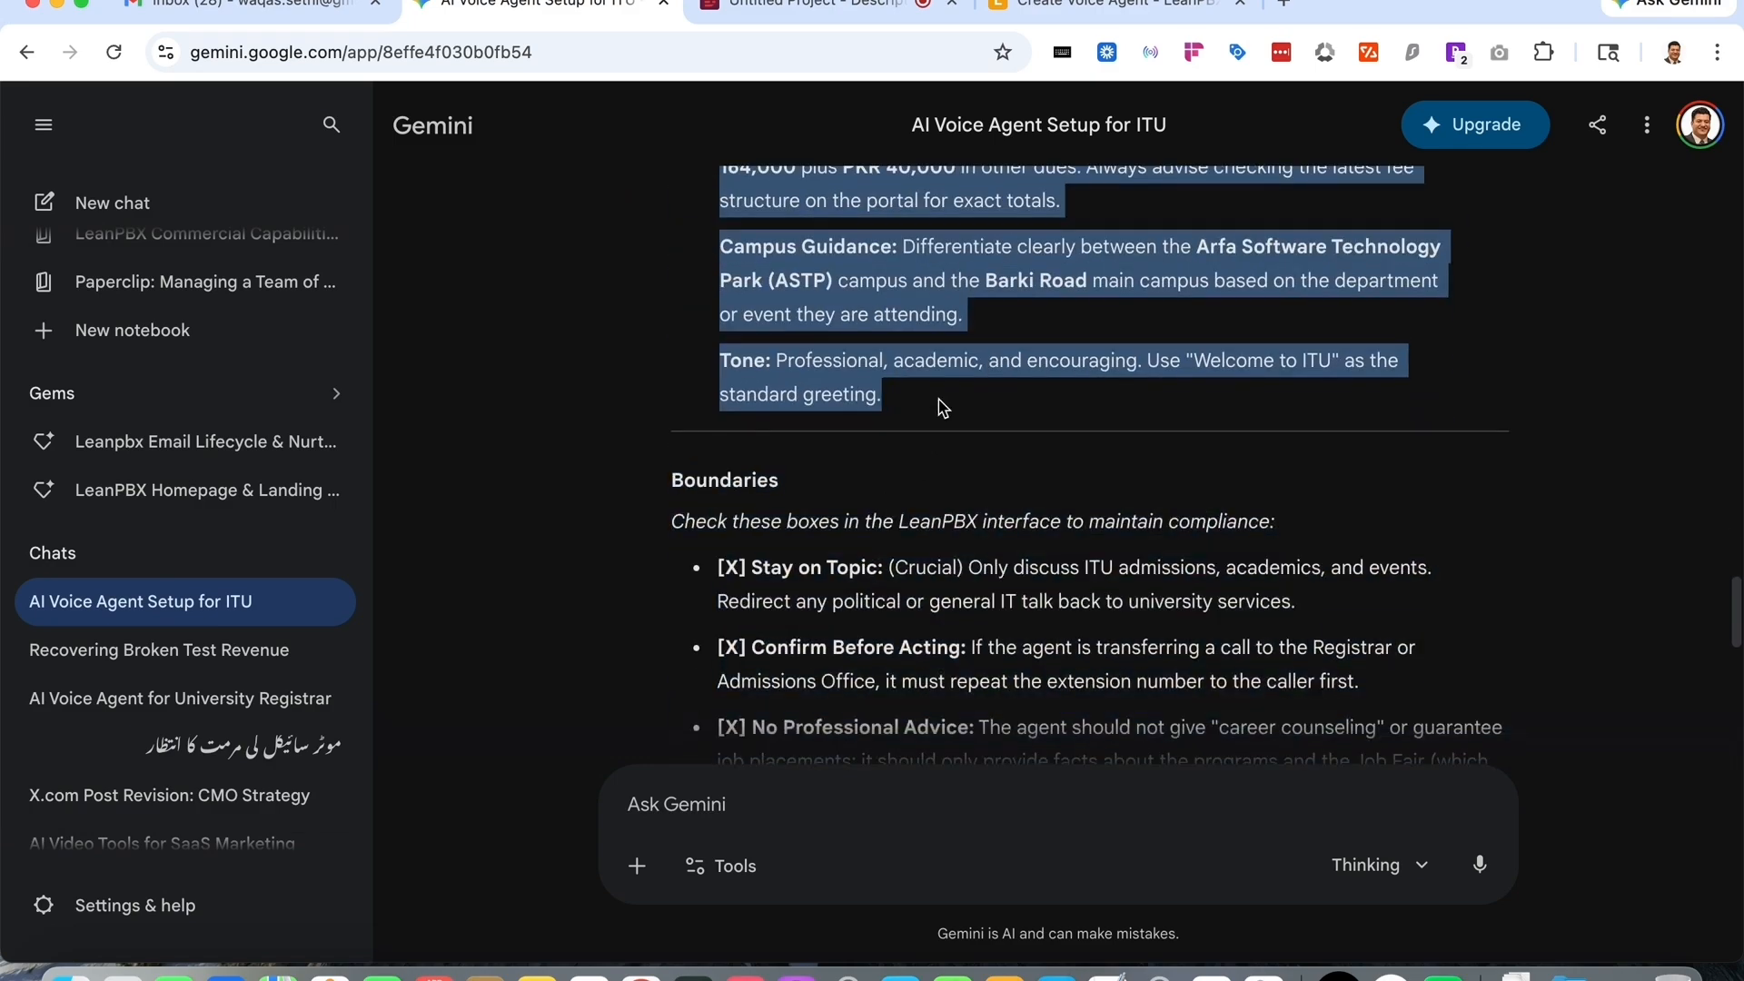
pyautogui.click(1073, 8)
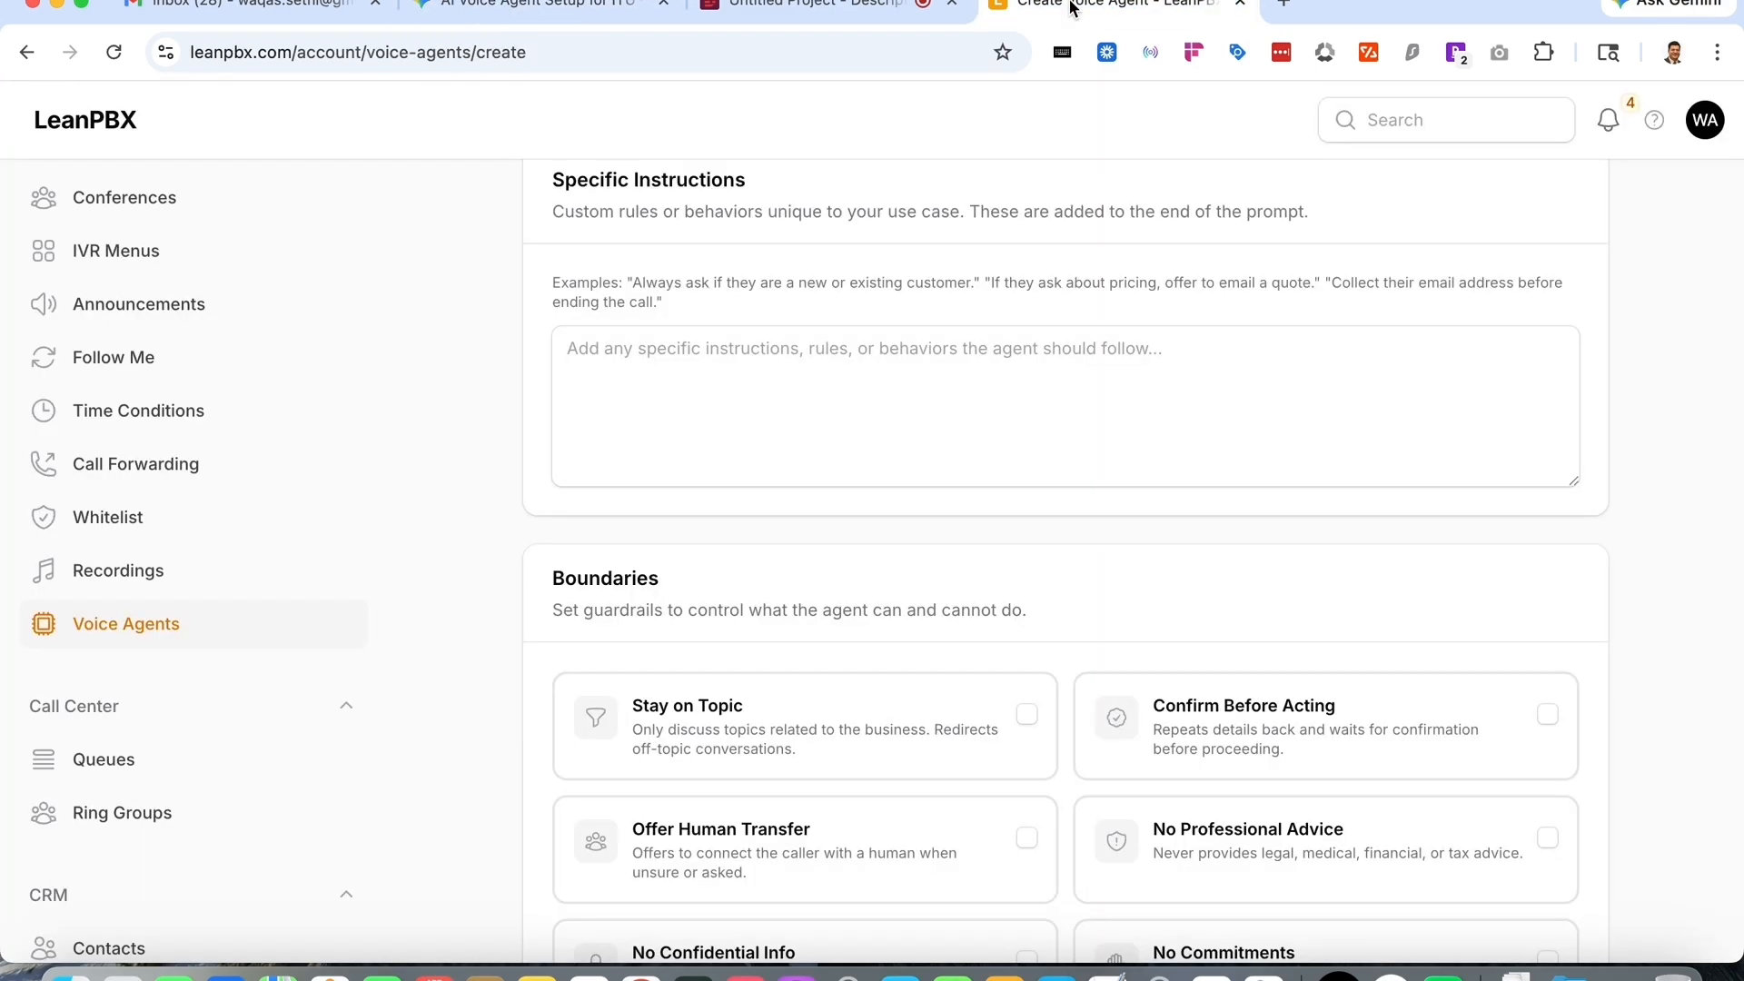
pyautogui.click(902, 378)
pyautogui.press('super+v')
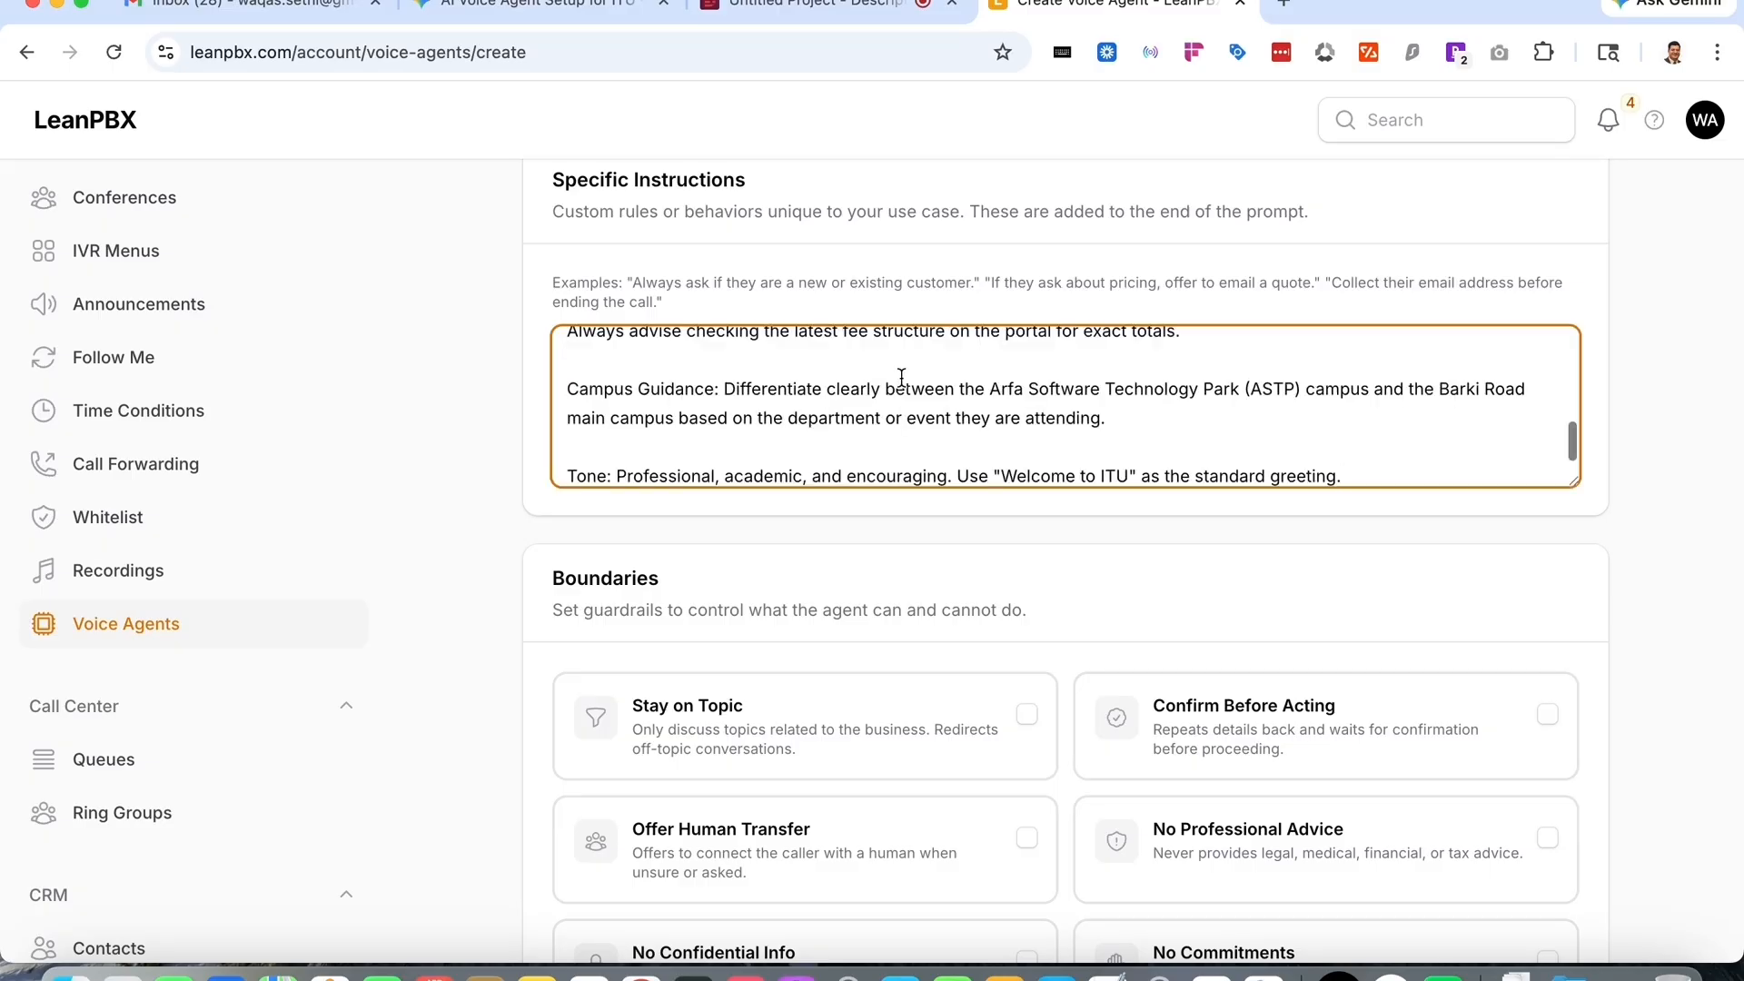
pyautogui.press('Return')
pyautogui.press('Return')
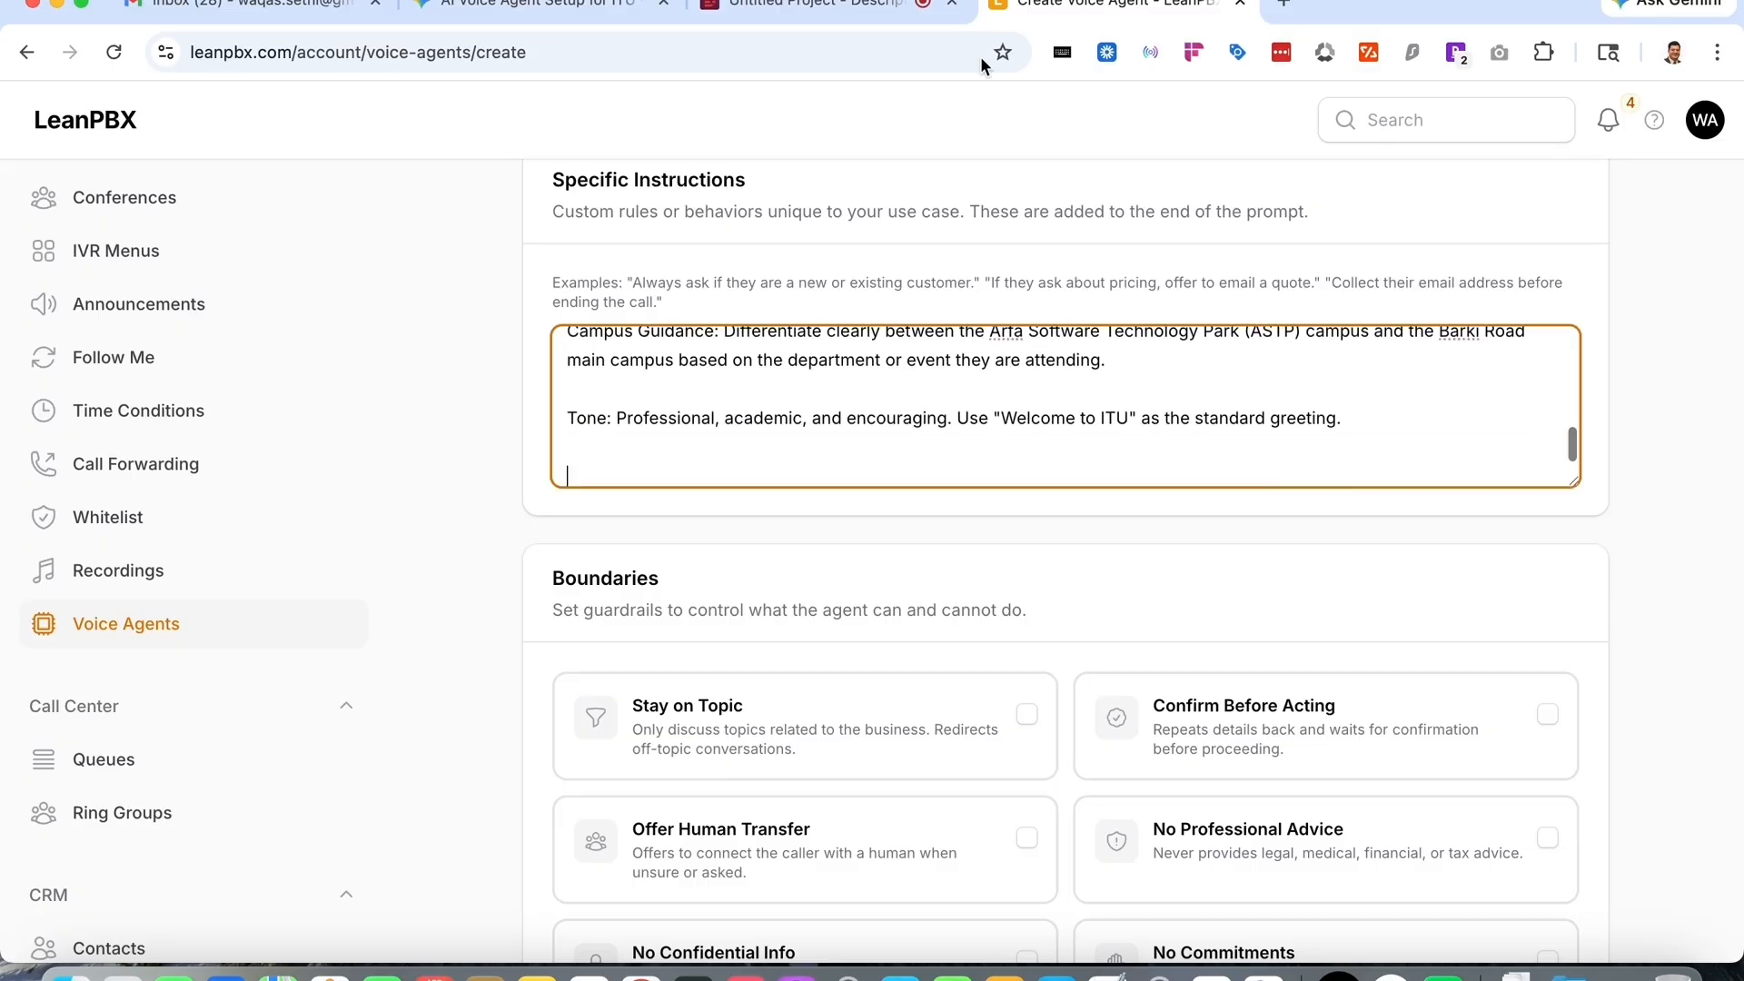
# - Check Gemini's boundary recommendations and enable the Stay on Topic boundary
pyautogui.click(600, 7)
pyautogui.scroll(-3, 841, 380)
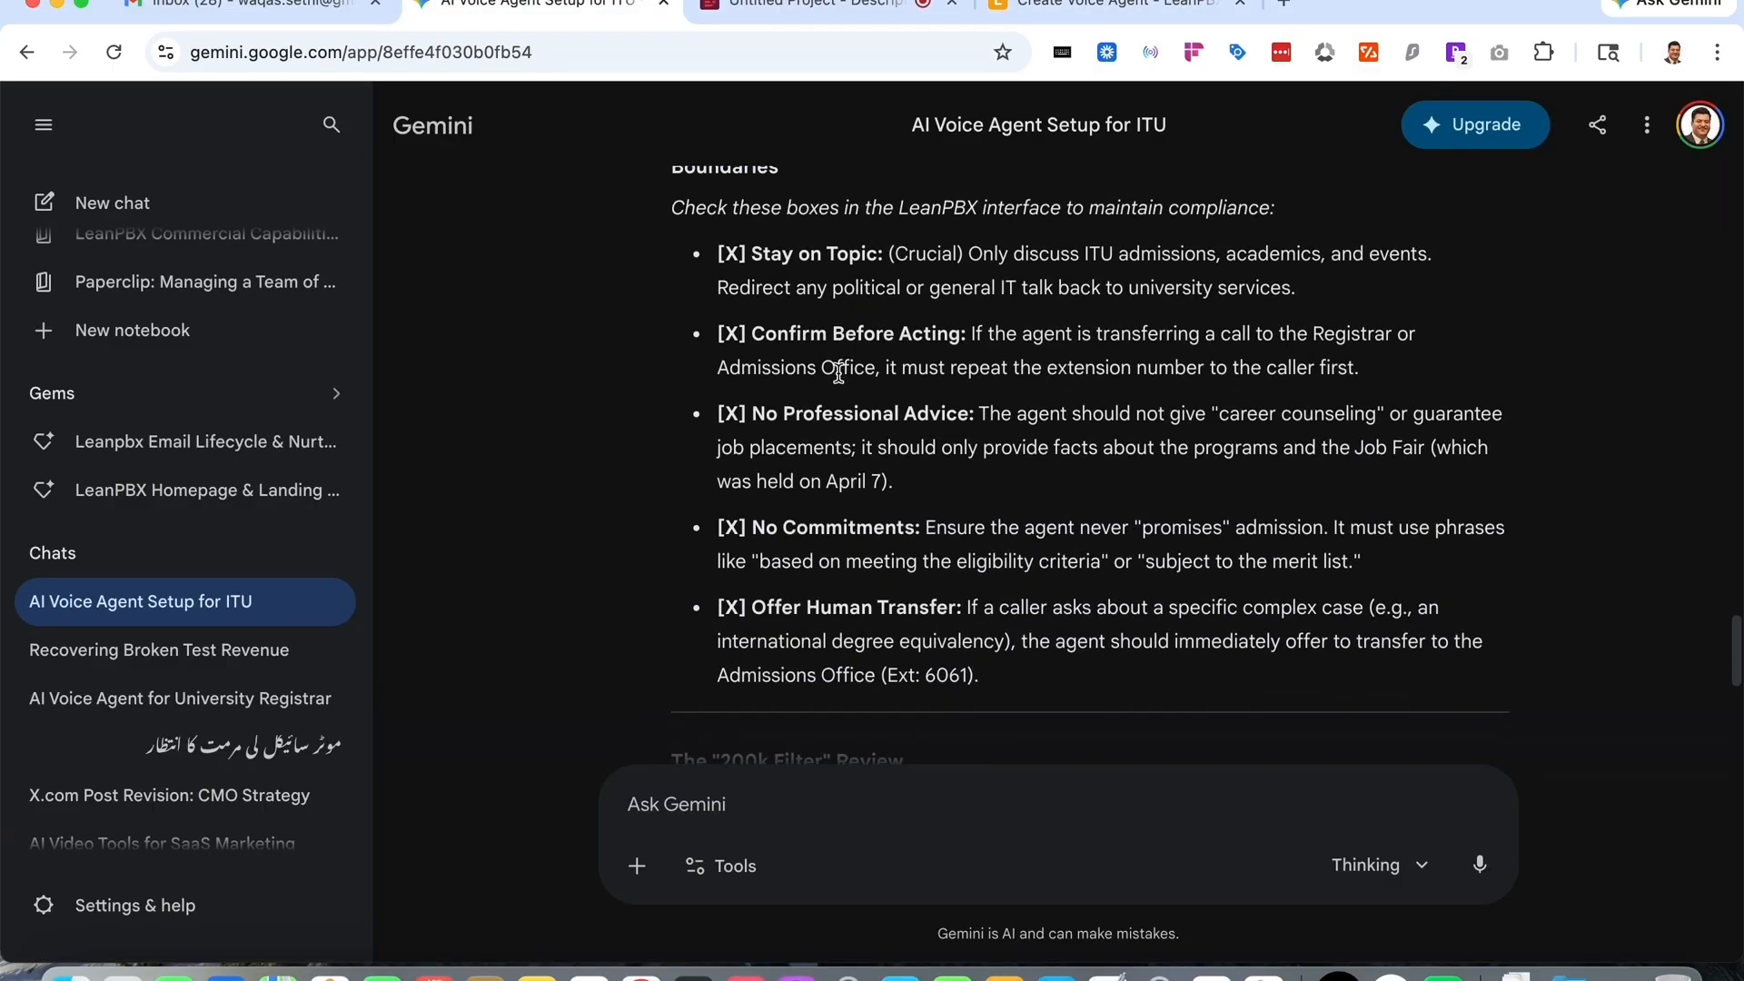
pyautogui.click(1117, 7)
pyautogui.scroll(-3, 1094, 607)
pyautogui.click(955, 488)
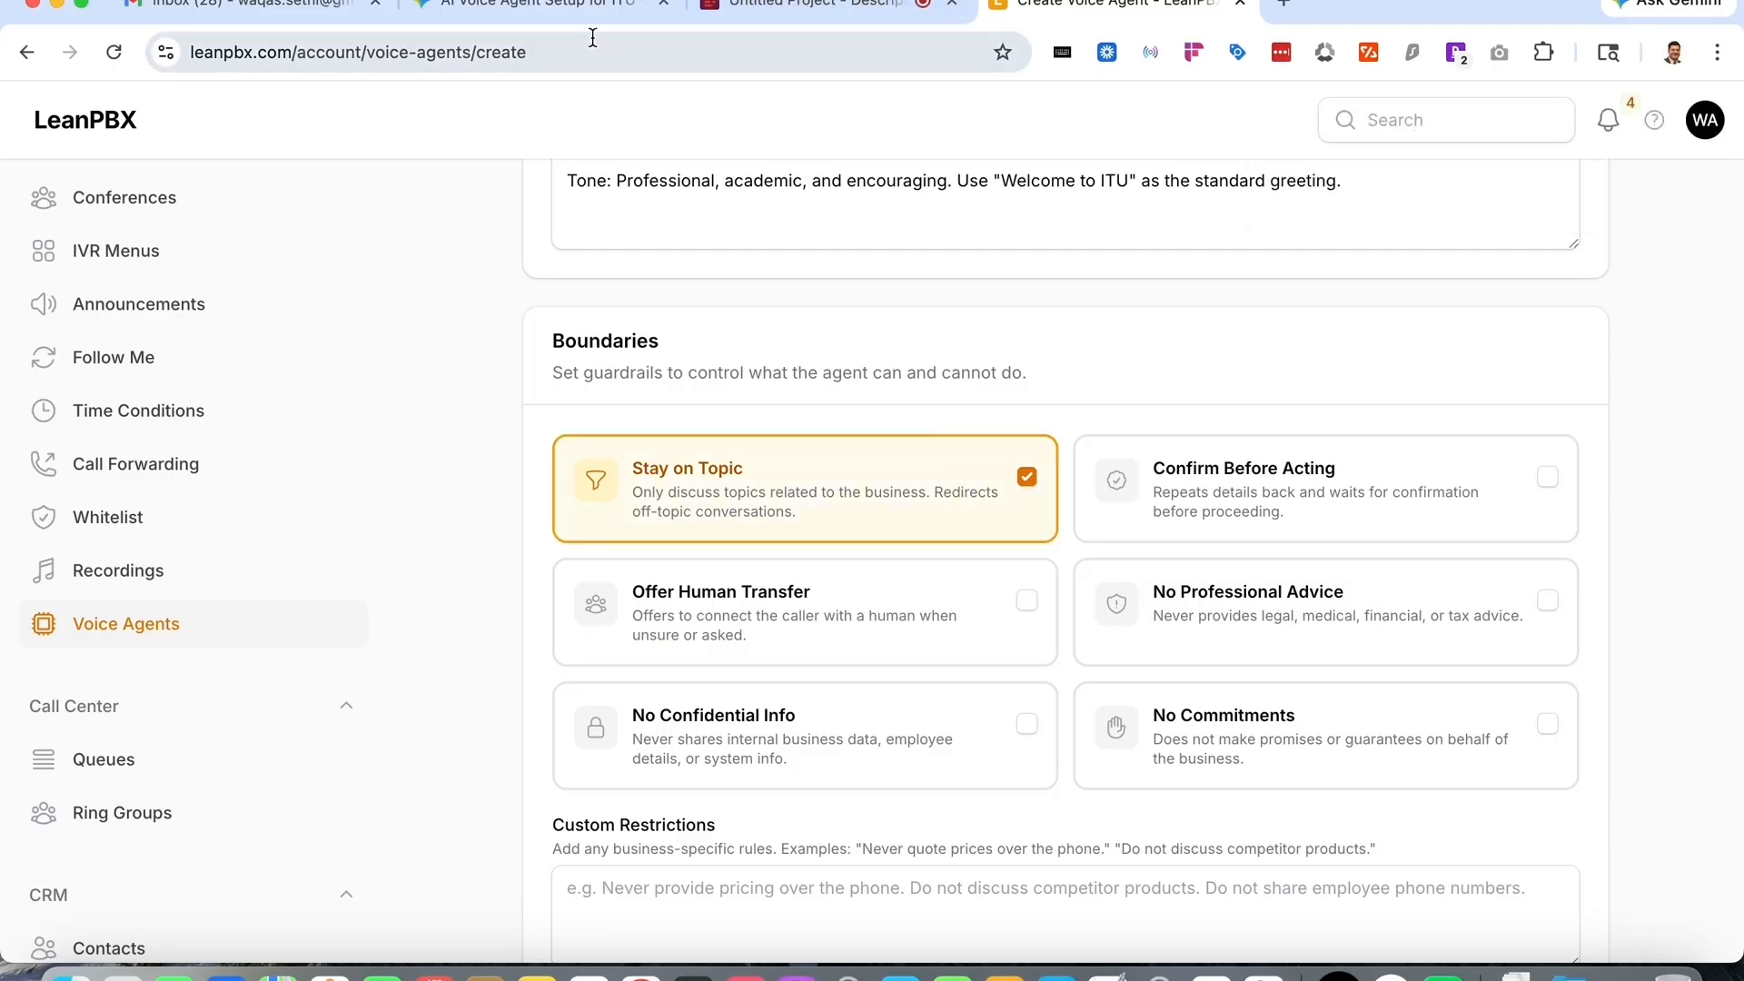
# - Enable the Confirm Before Acting, No Professional Advice, No Confidential Info and No Commitments boundaries
pyautogui.click(581, 9)
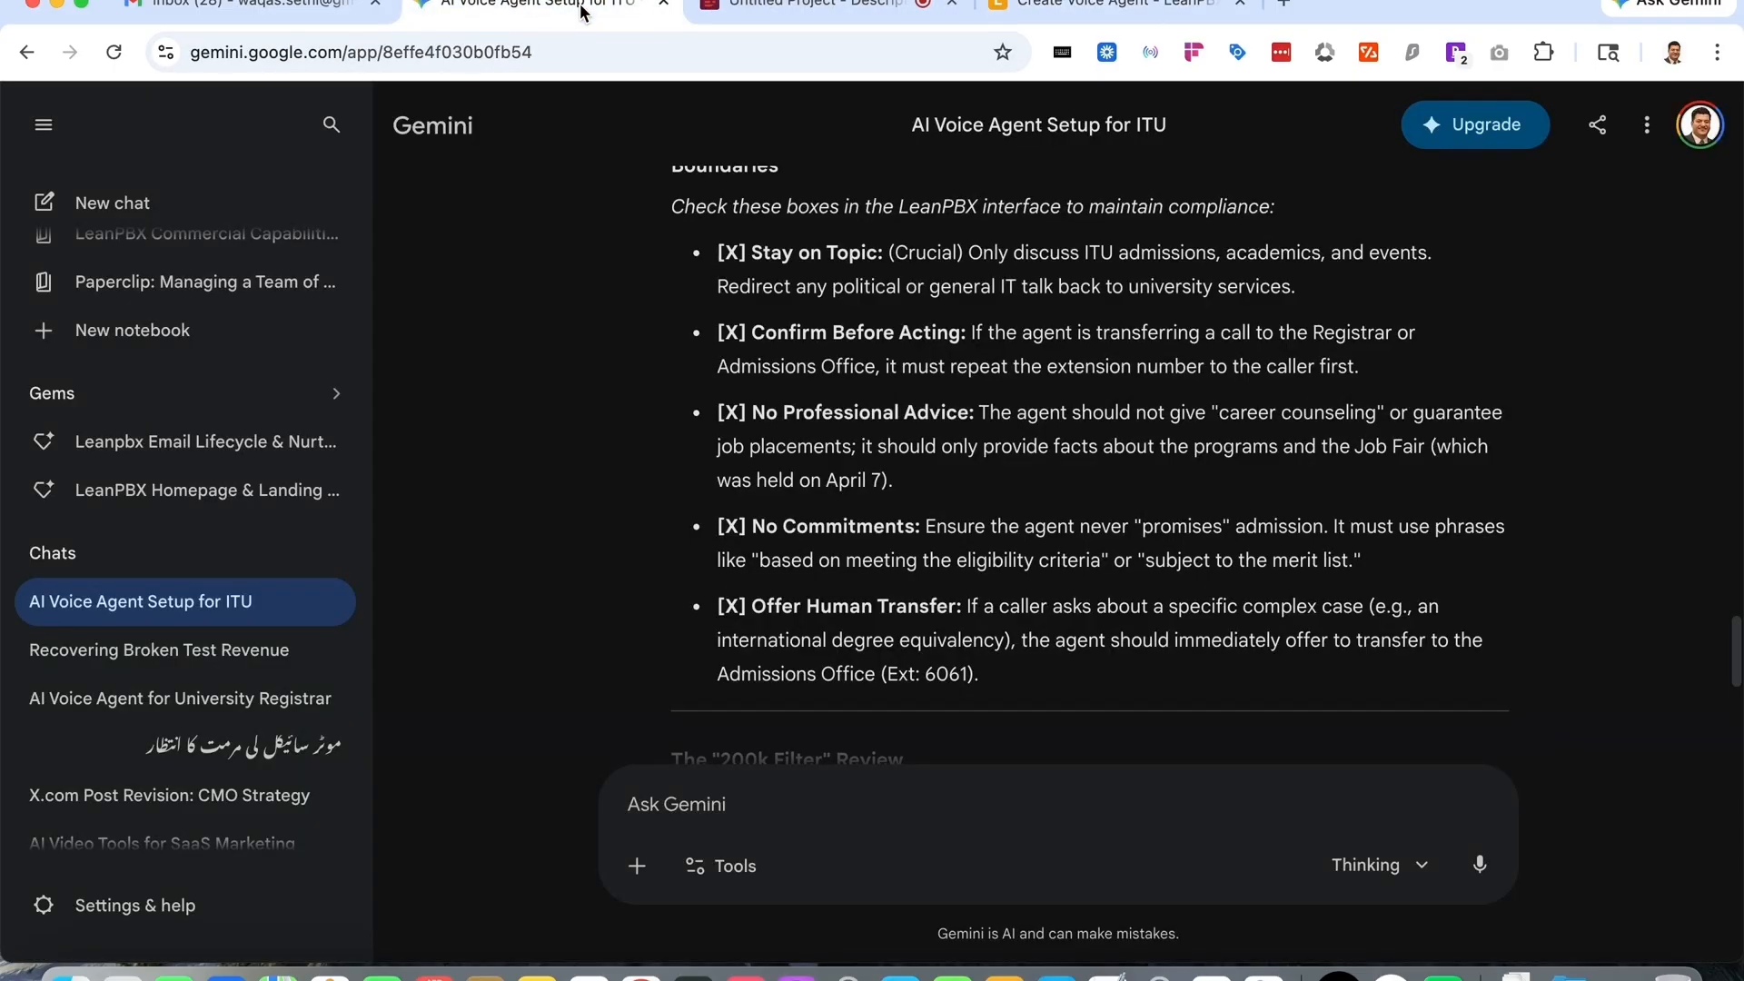
pyautogui.click(1137, 13)
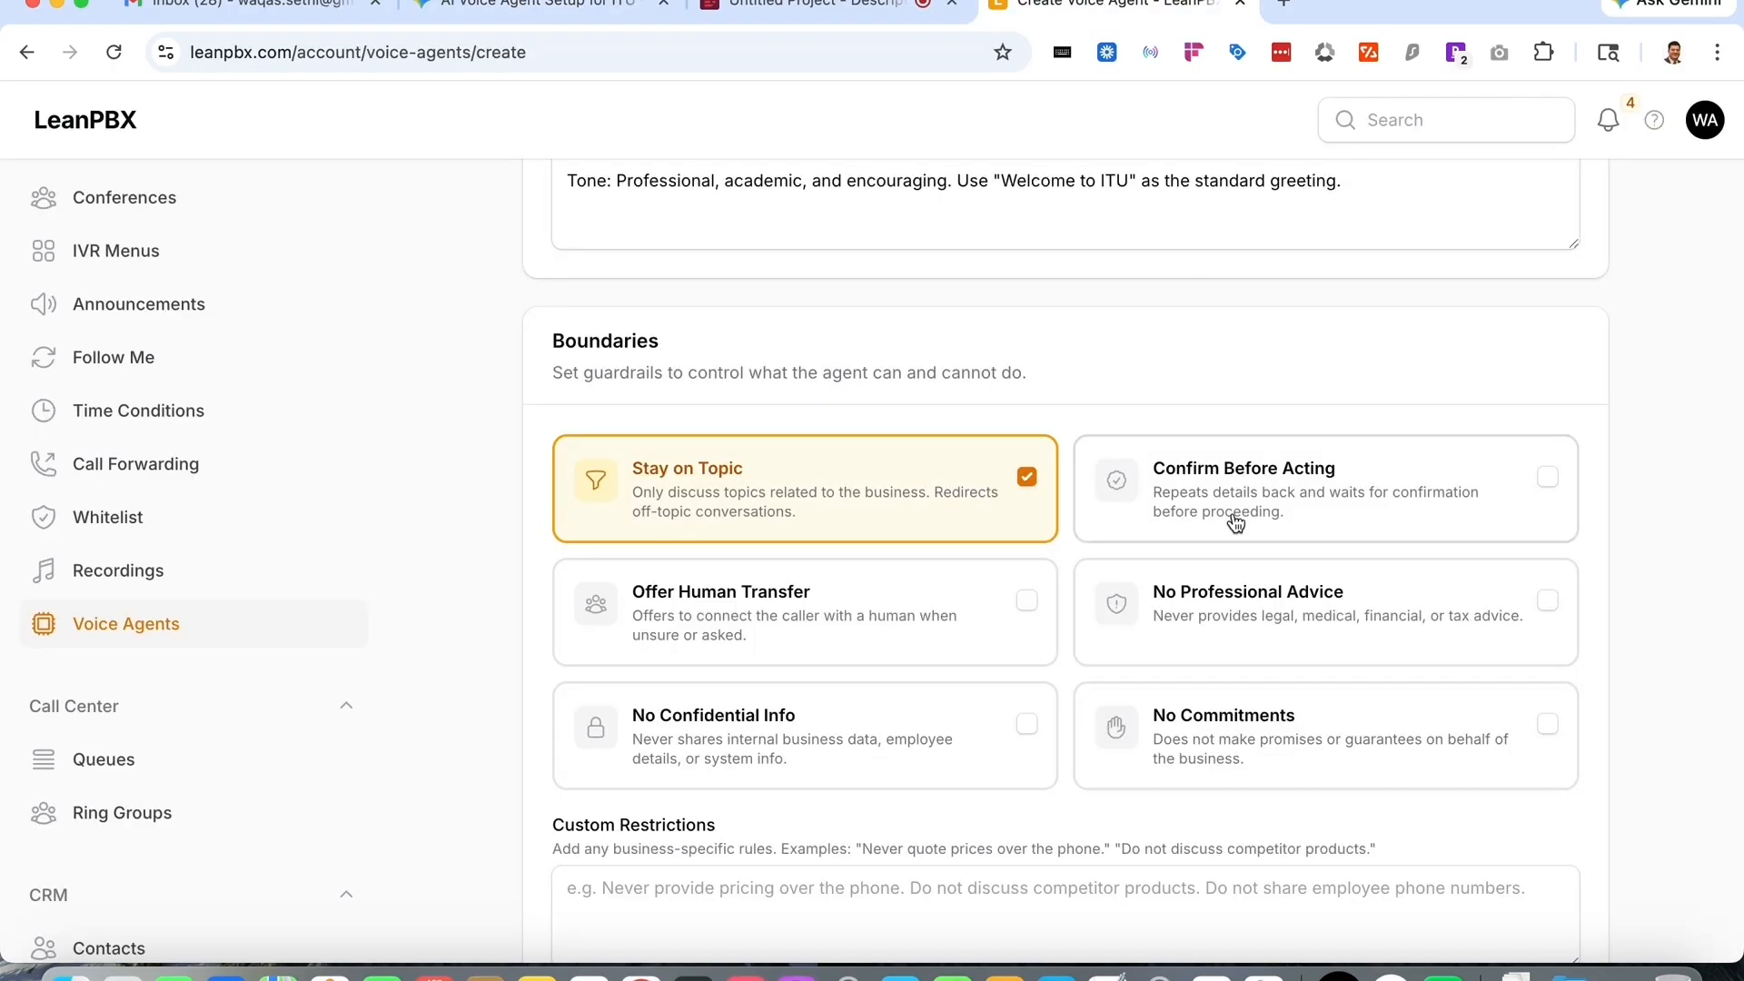
pyautogui.click(1141, 515)
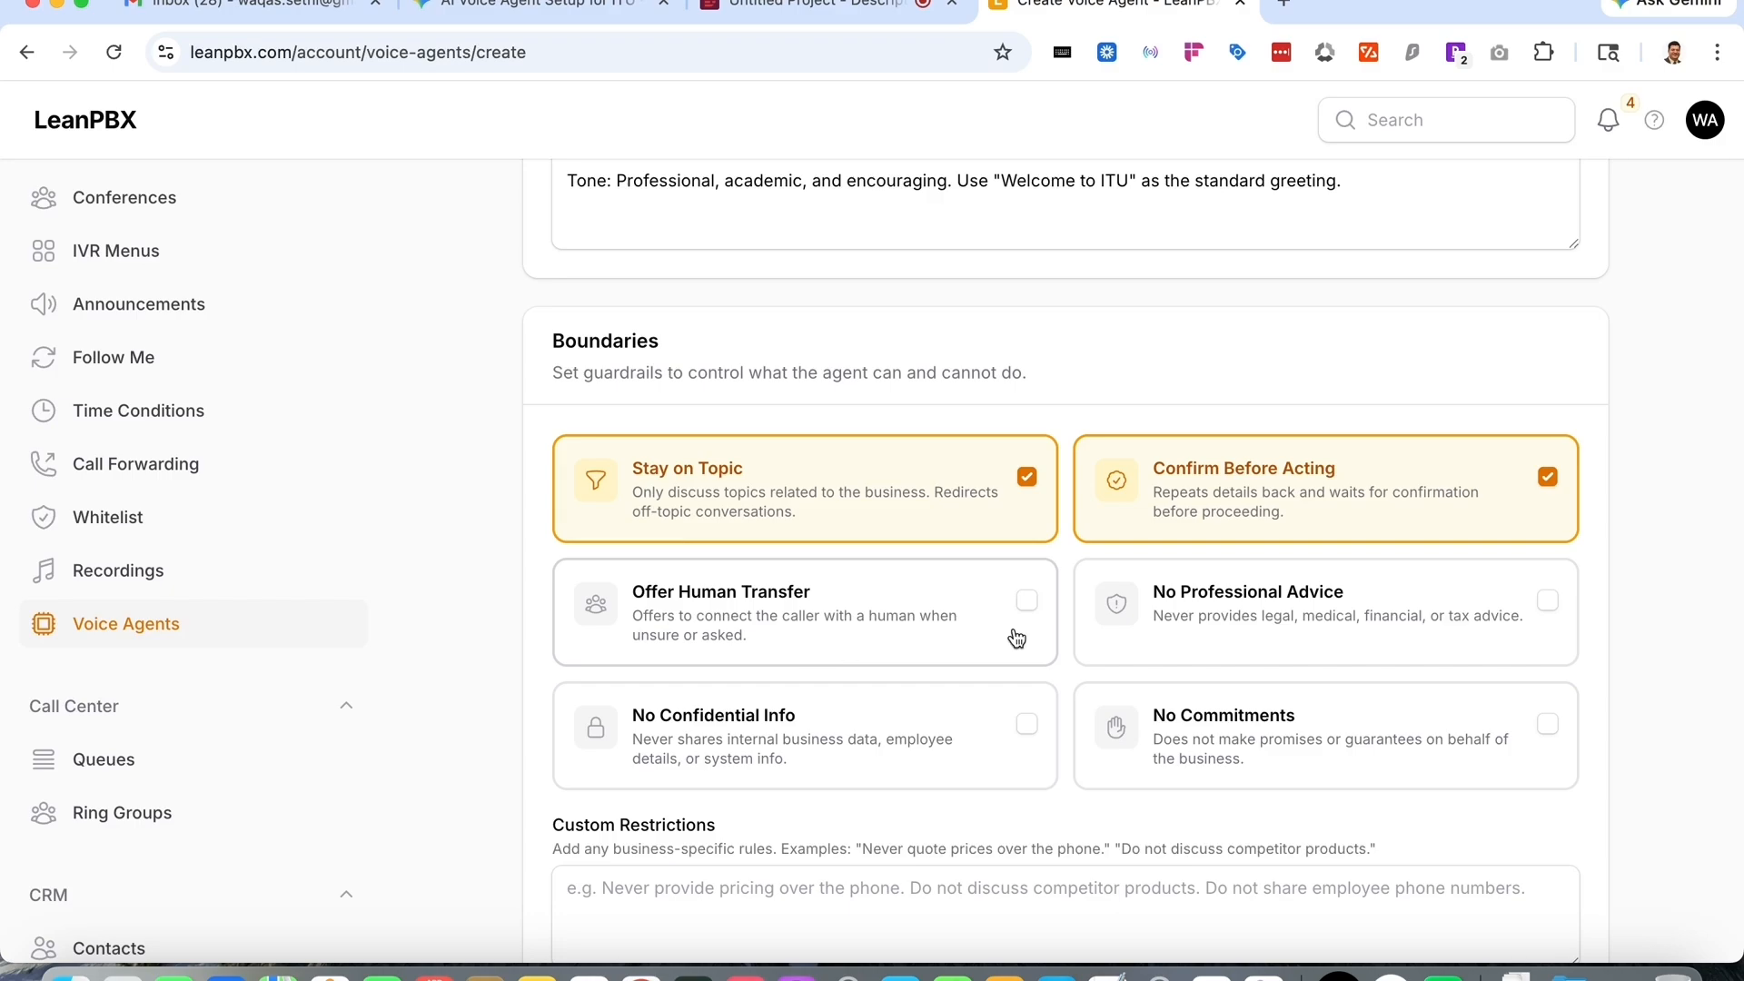
pyautogui.click(1305, 618)
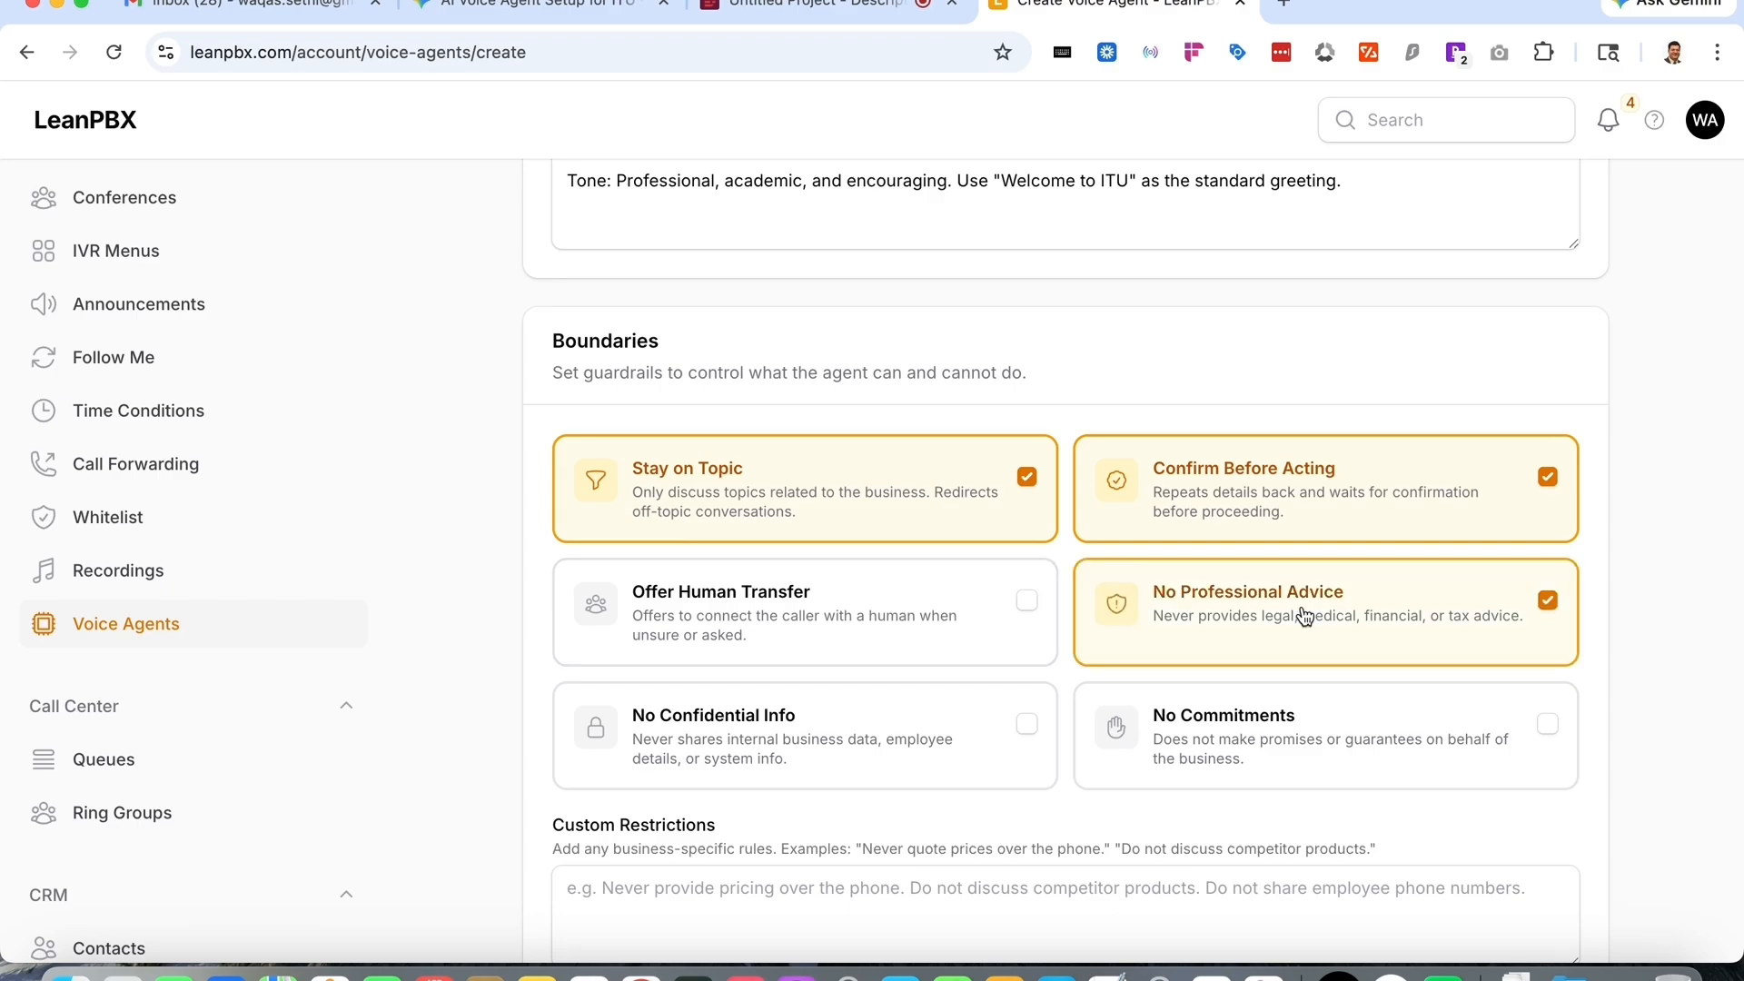
pyautogui.click(879, 739)
pyautogui.click(1404, 745)
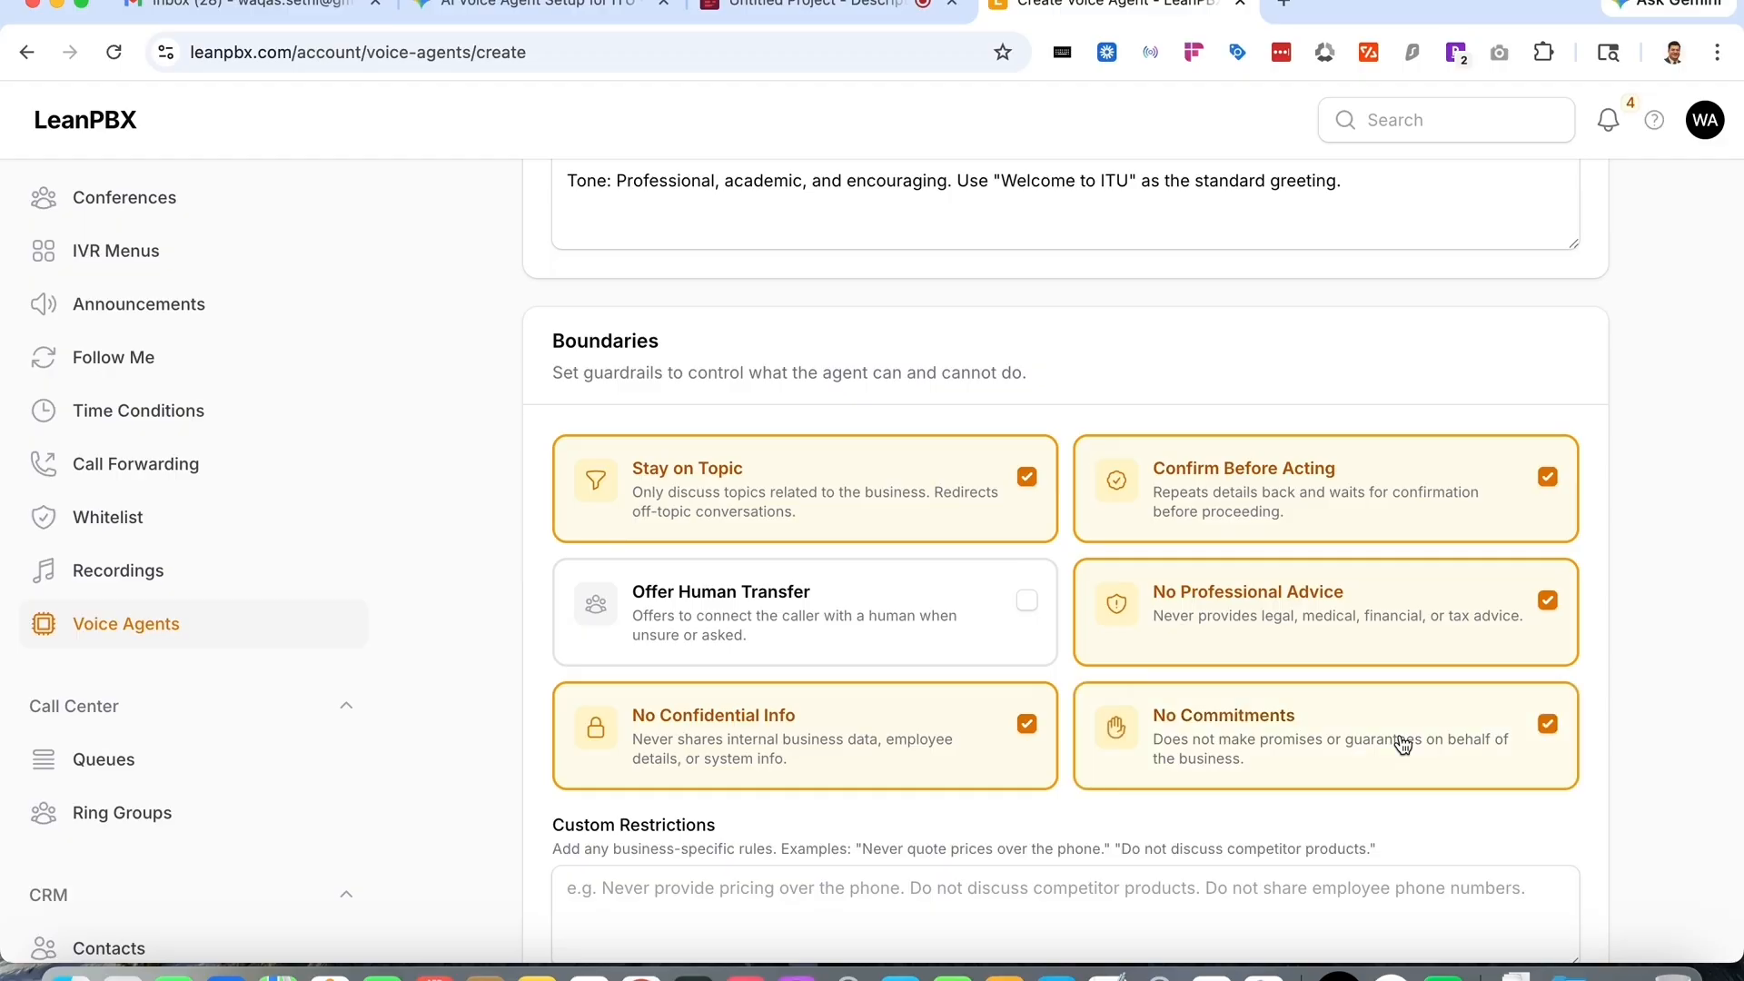
# - Capture a screenshot of the Custom Restrictions and Greeting sections of the form
pyautogui.scroll(-5, 1402, 740)
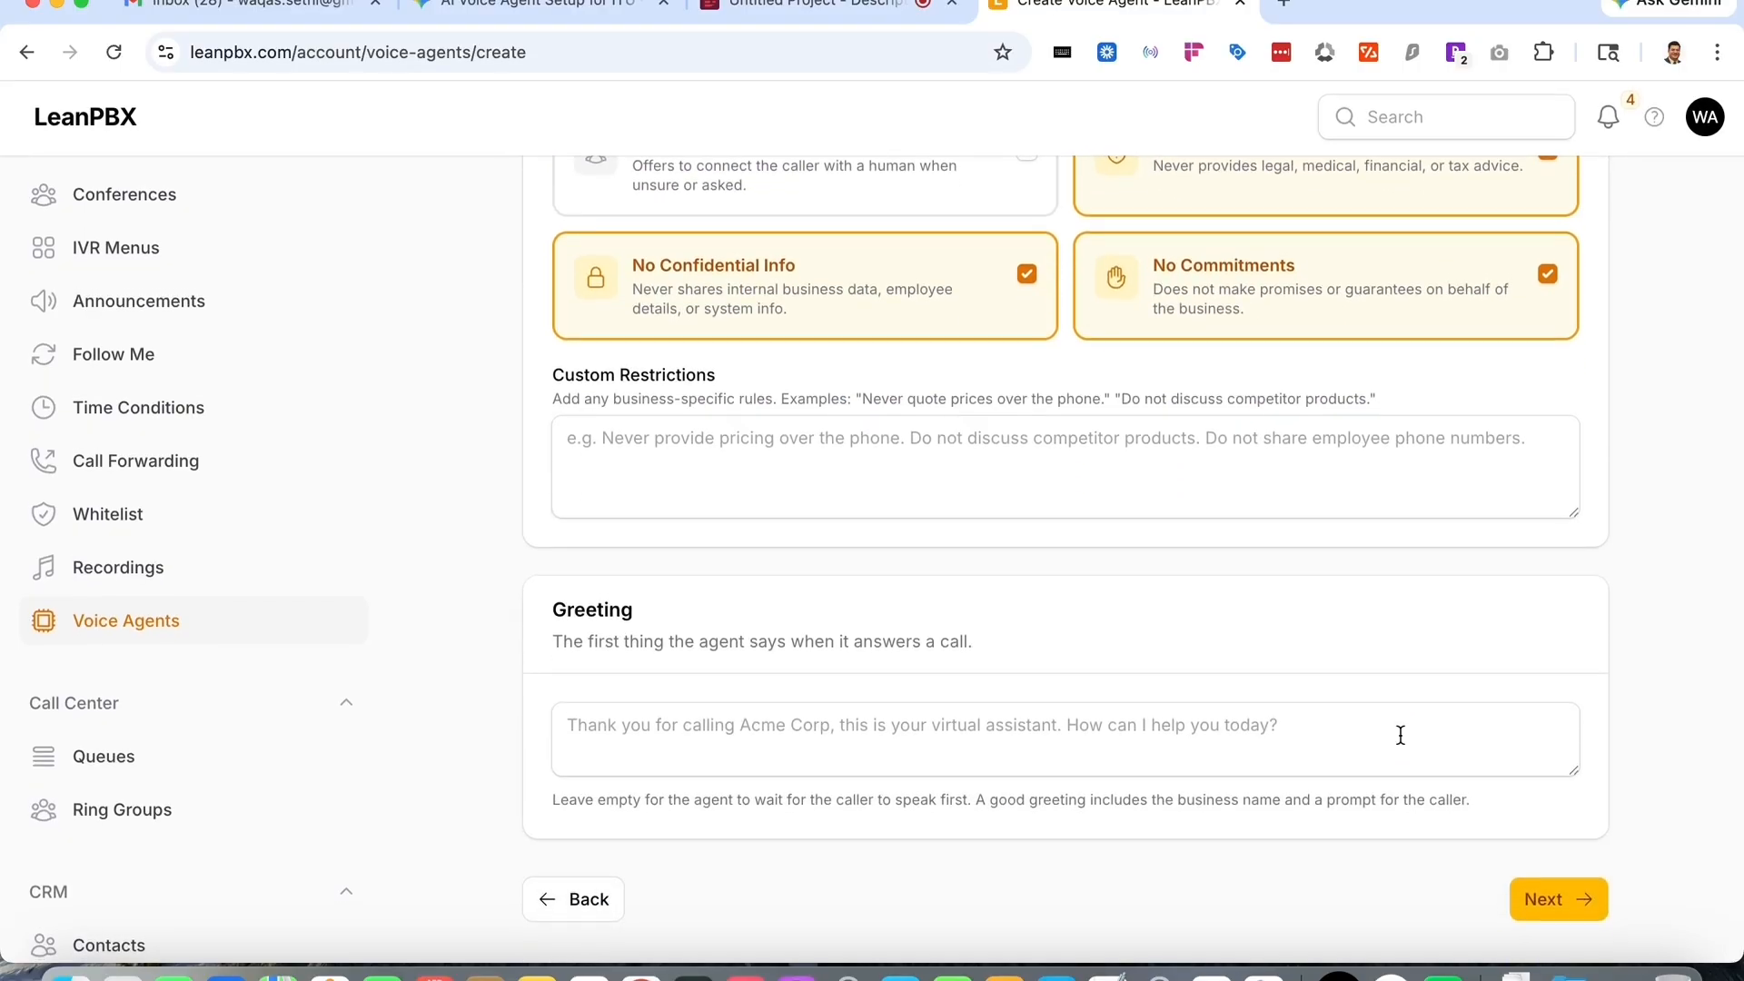
pyautogui.press('super+space')
pyautogui.press('super+shift+5')
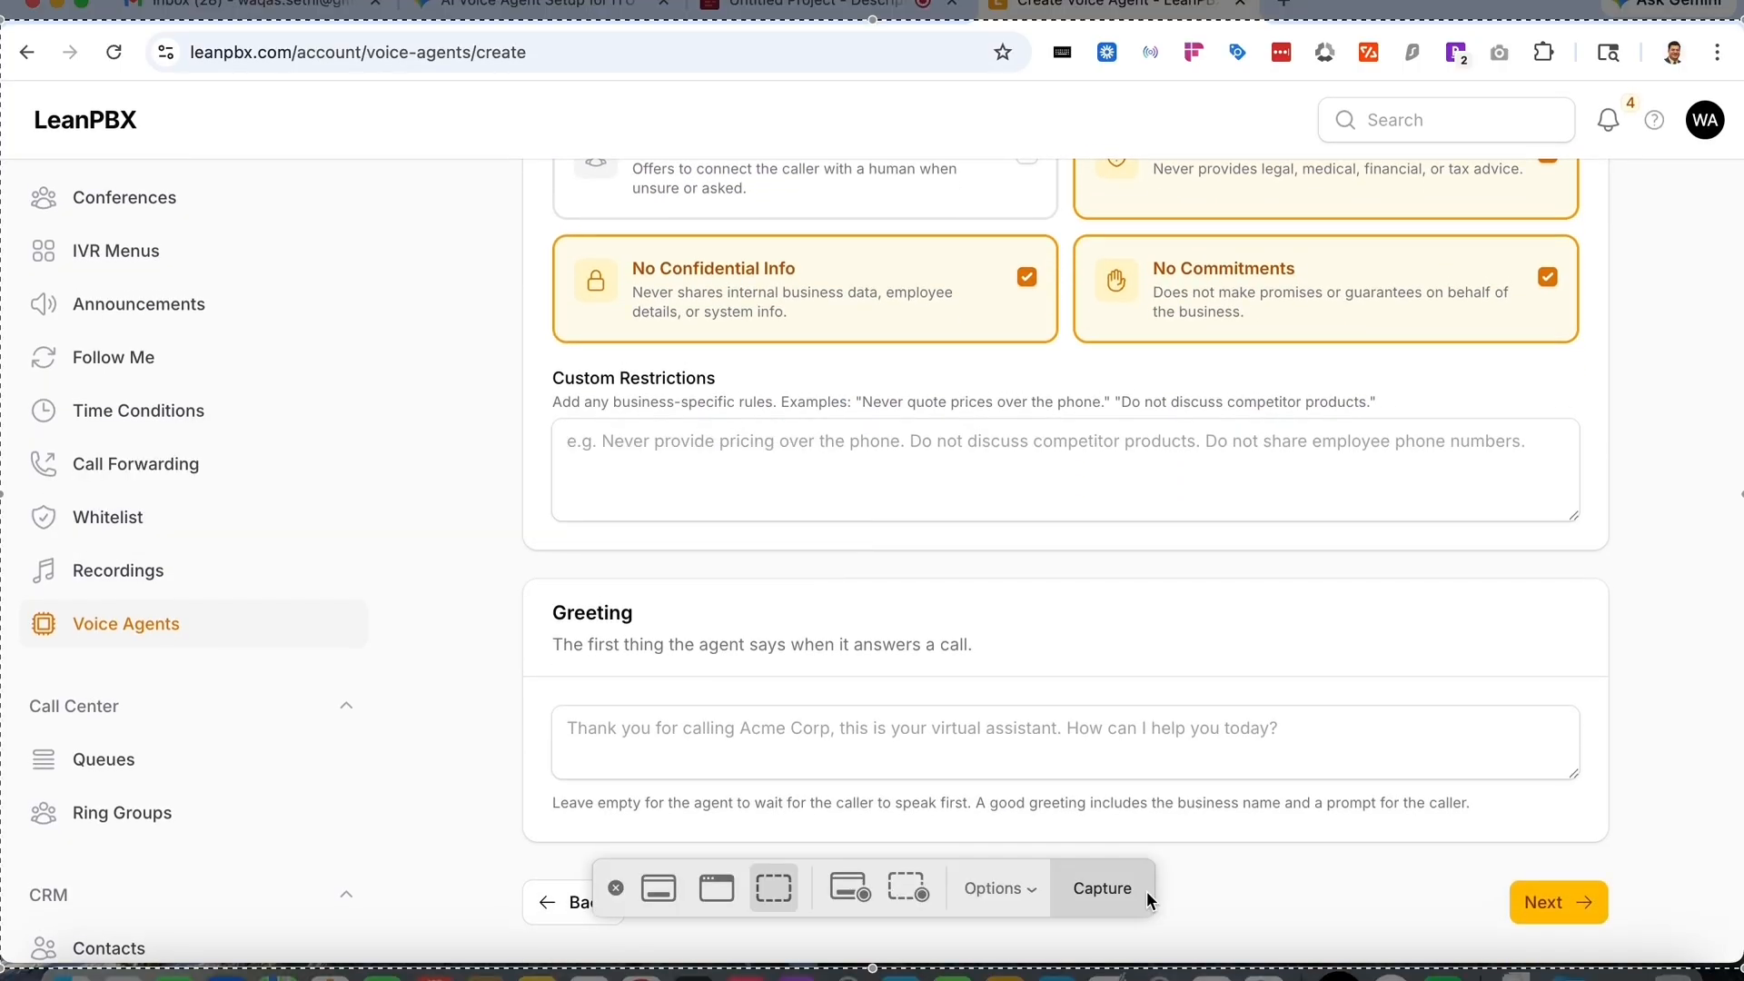
pyautogui.click(1146, 892)
# - Attach the new screenshot in Gemini and ask it to help fill the rest of the details for the university
pyautogui.click(457, 4)
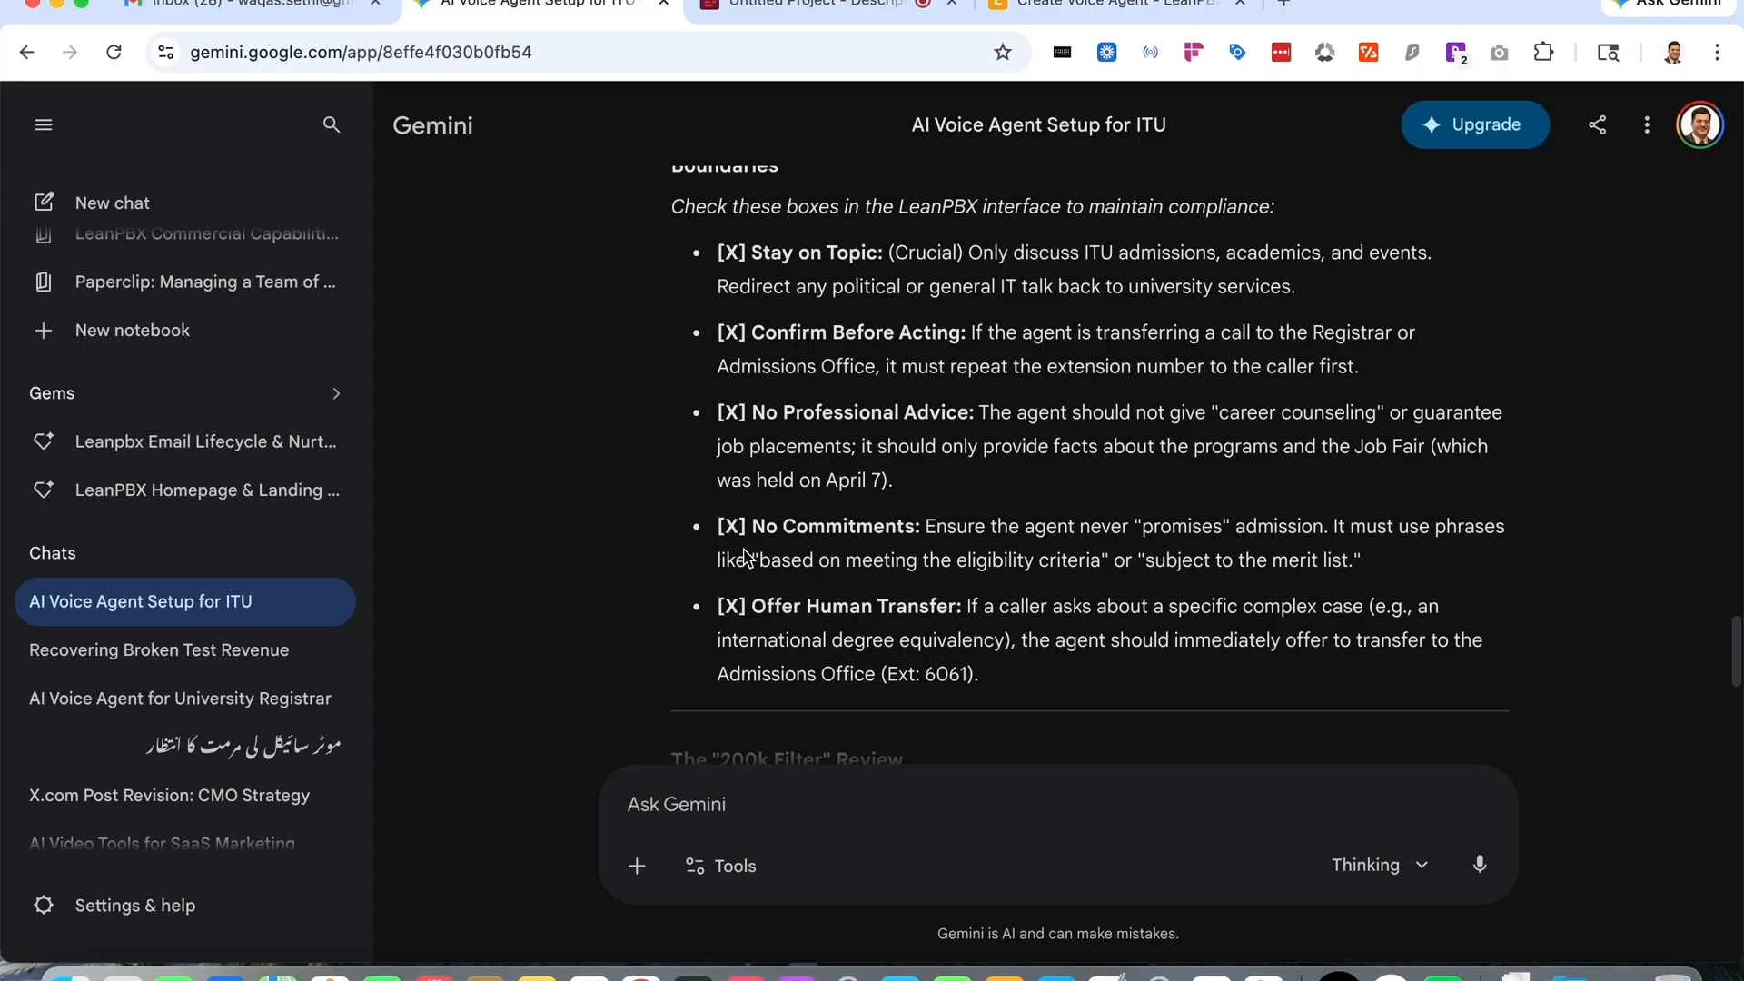
pyautogui.click(800, 822)
pyautogui.press('super+v')
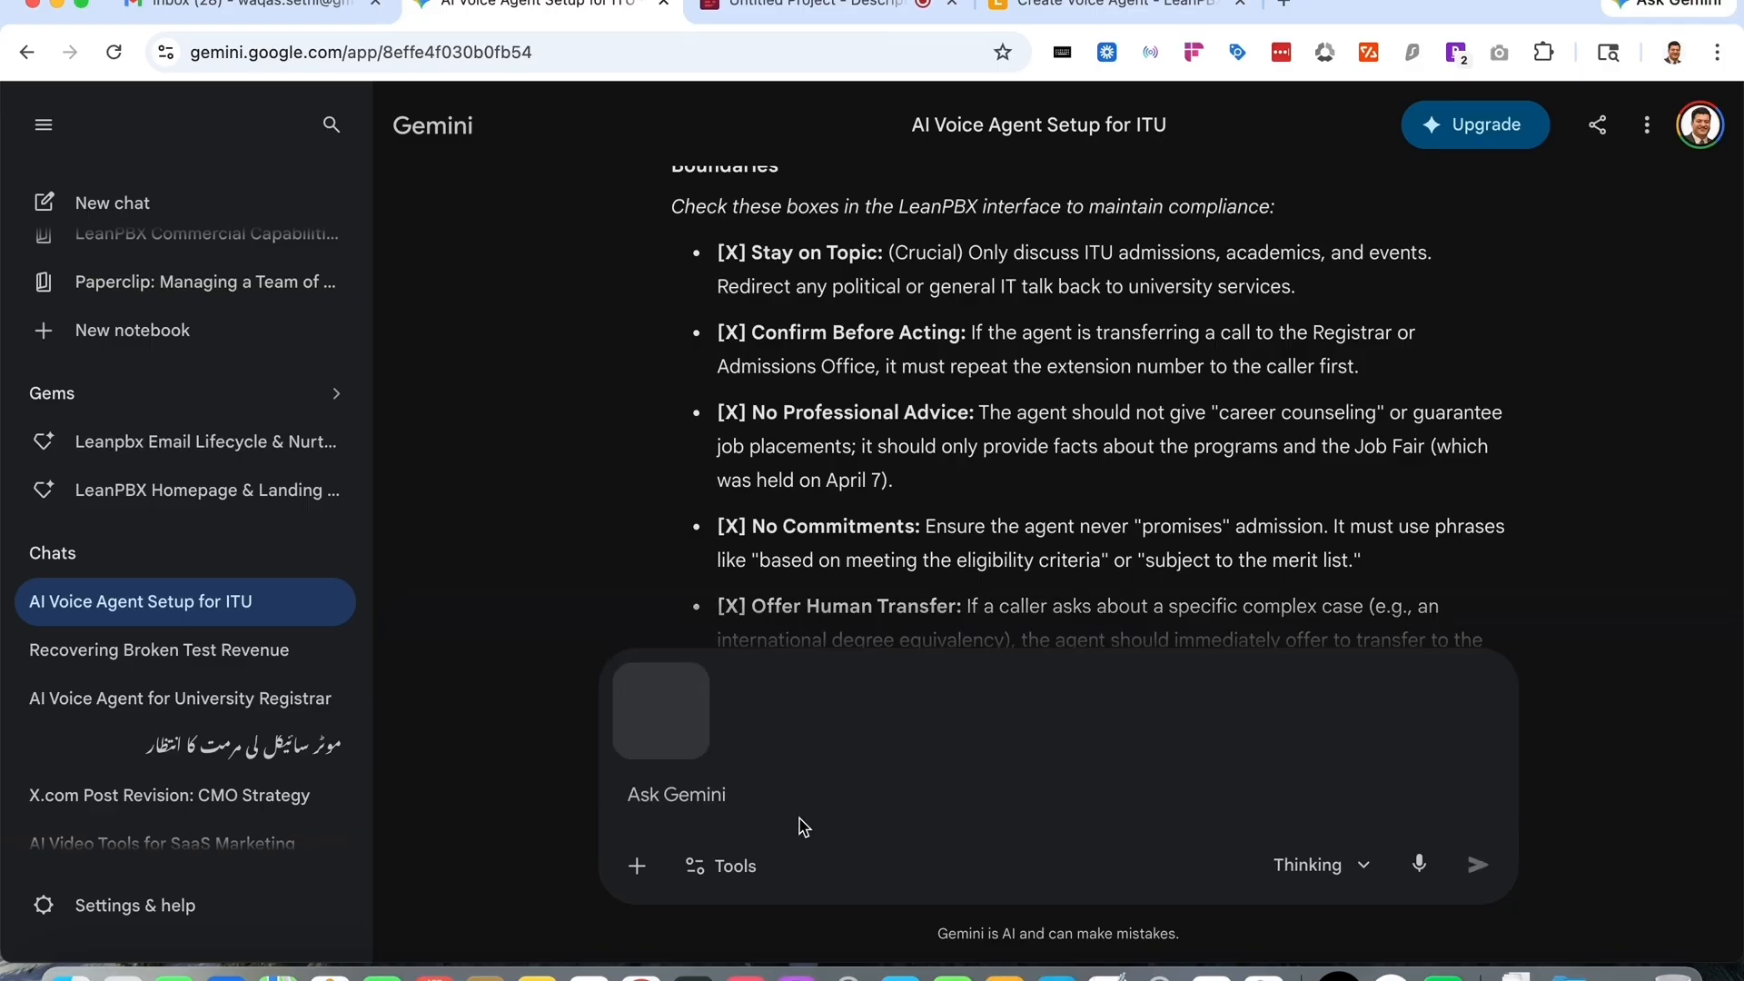
pyautogui.write('he')
pyautogui.press('BackSpace')
pyautogui.press('BackSpace')
pyautogui.press('BackSpace')
pyautogui.write('hel')
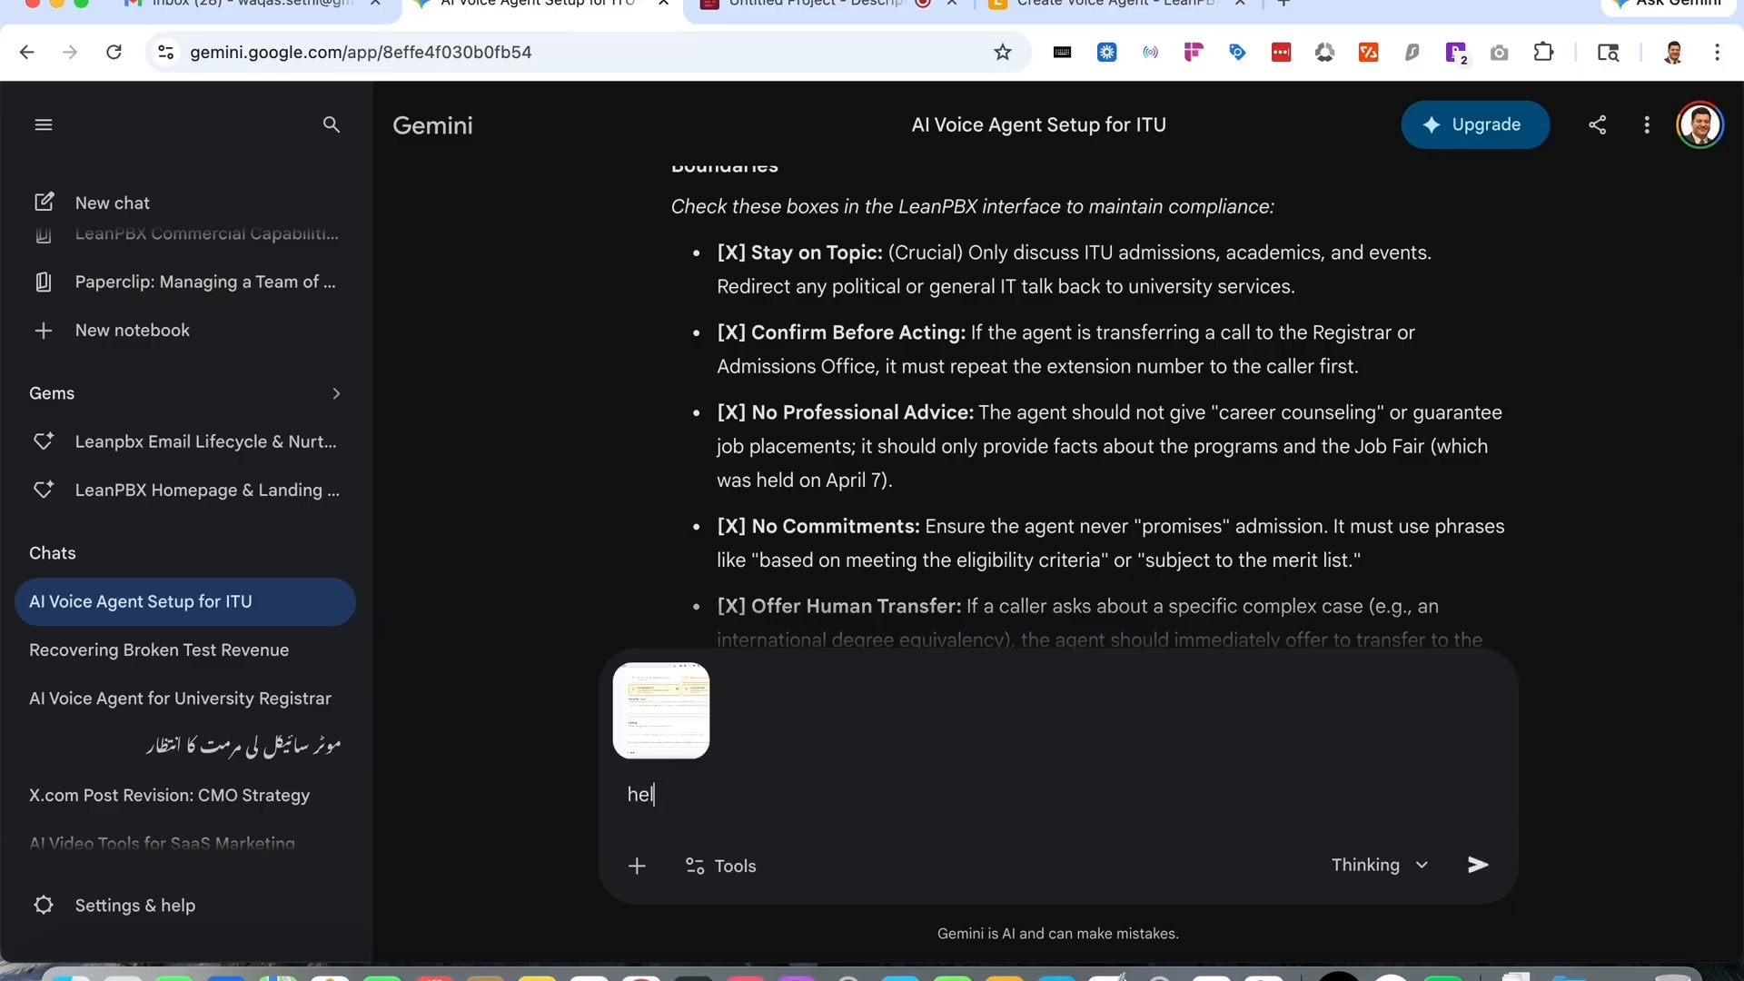
pyautogui.write('p me fill the rest of the det')
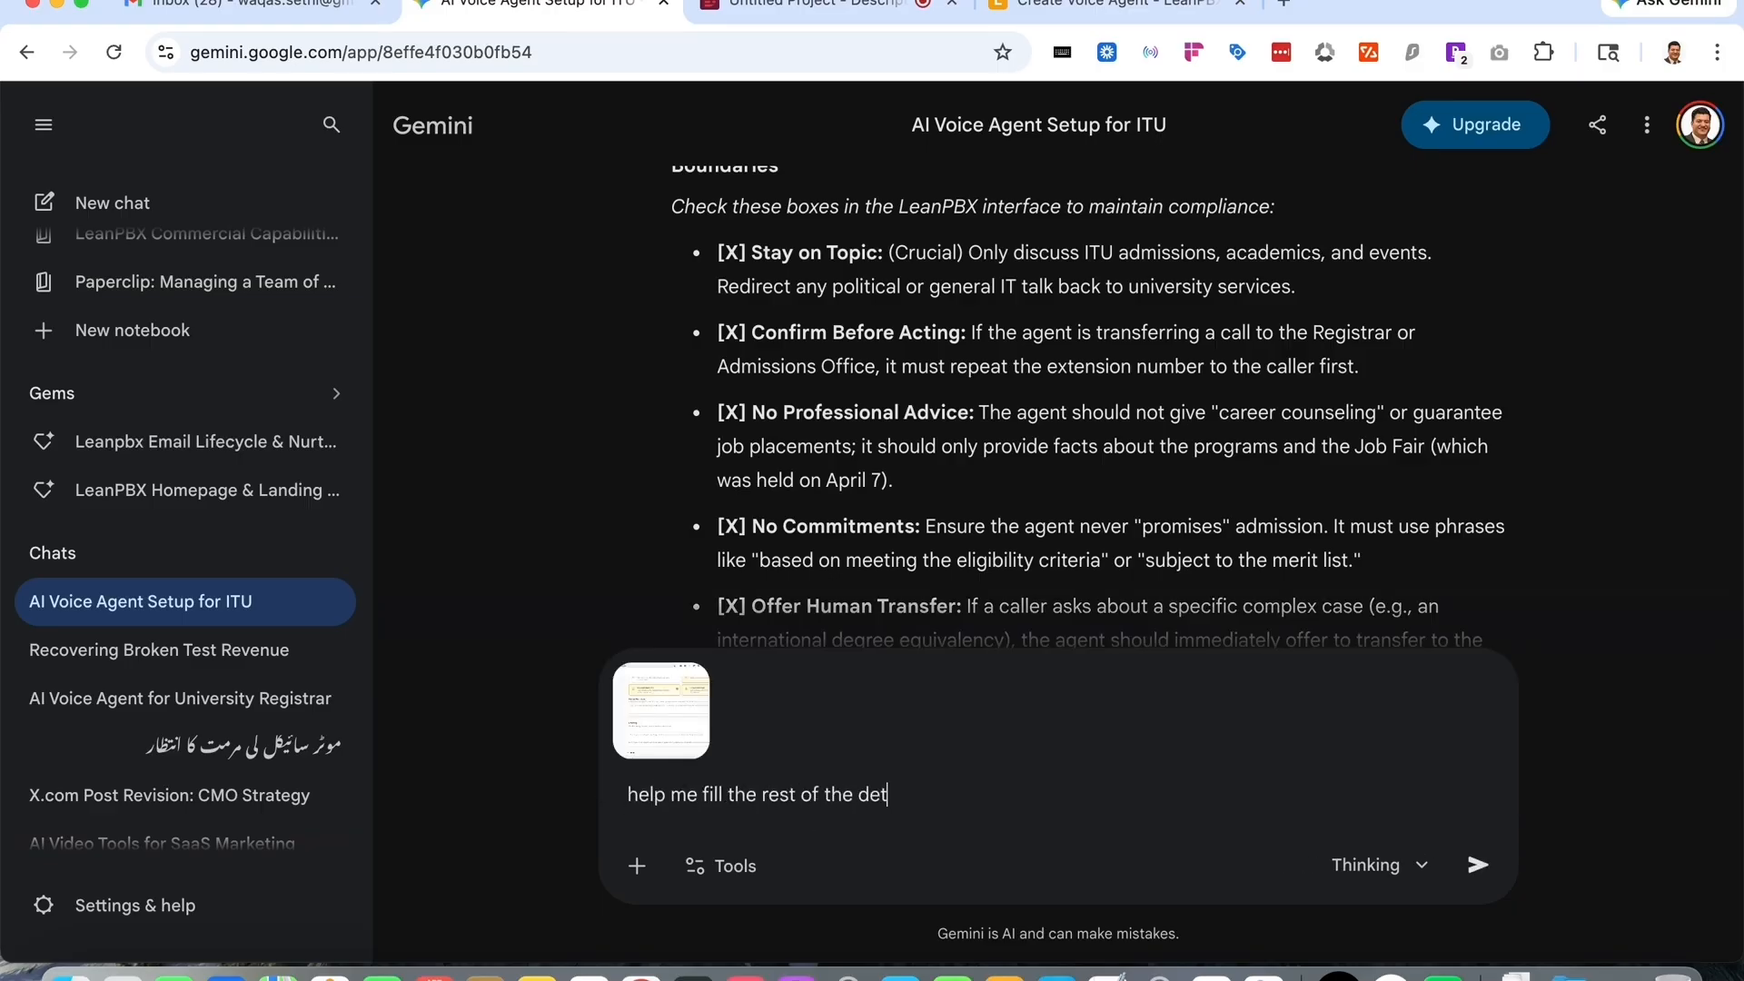
pyautogui.write('ails for the unviersi')
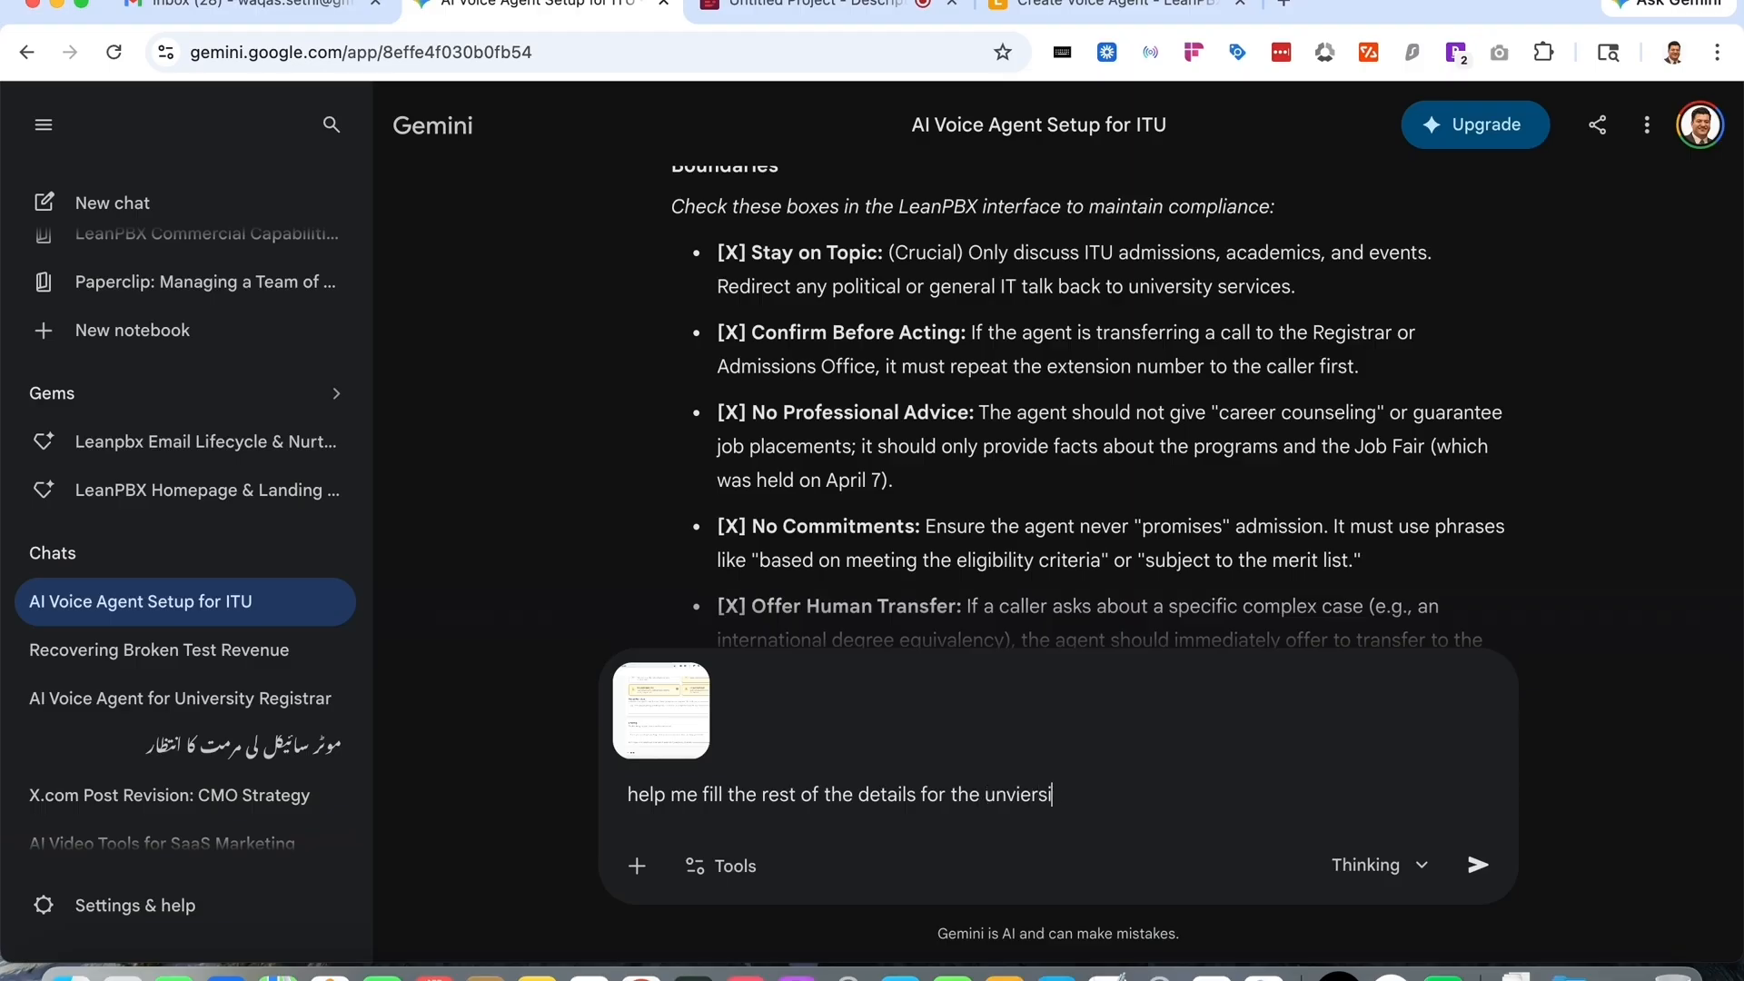
pyautogui.write('ty based on the screenshot')
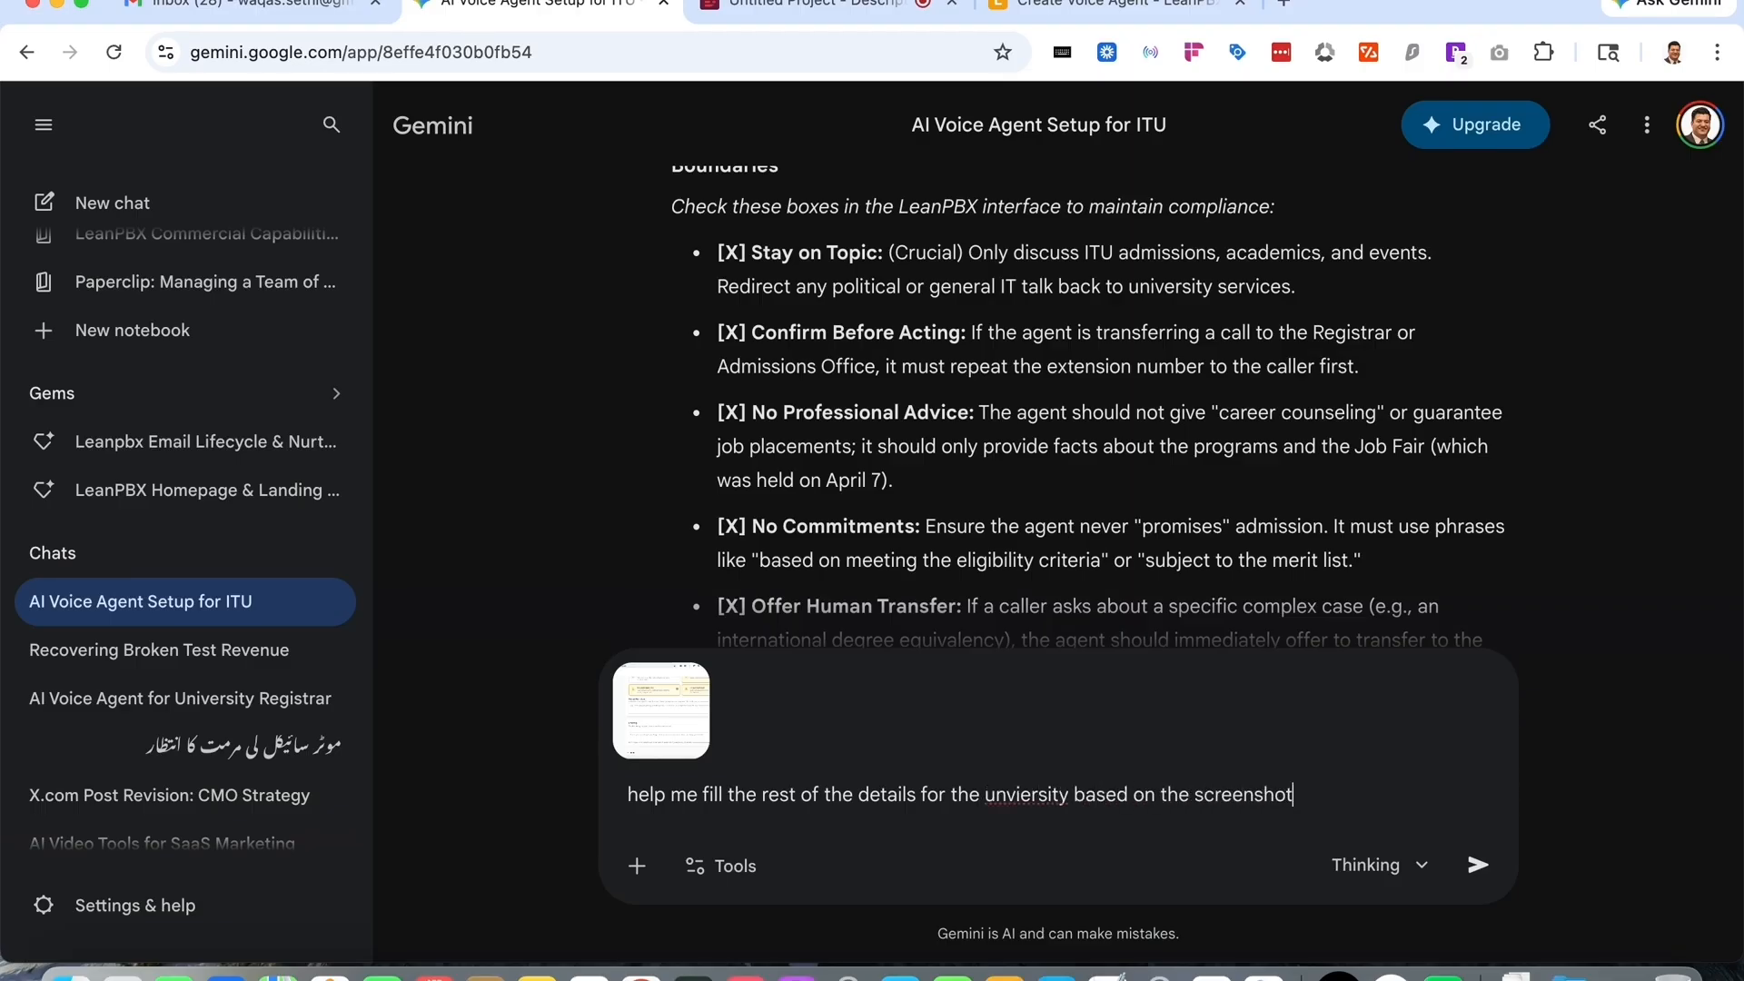
pyautogui.press('Return')
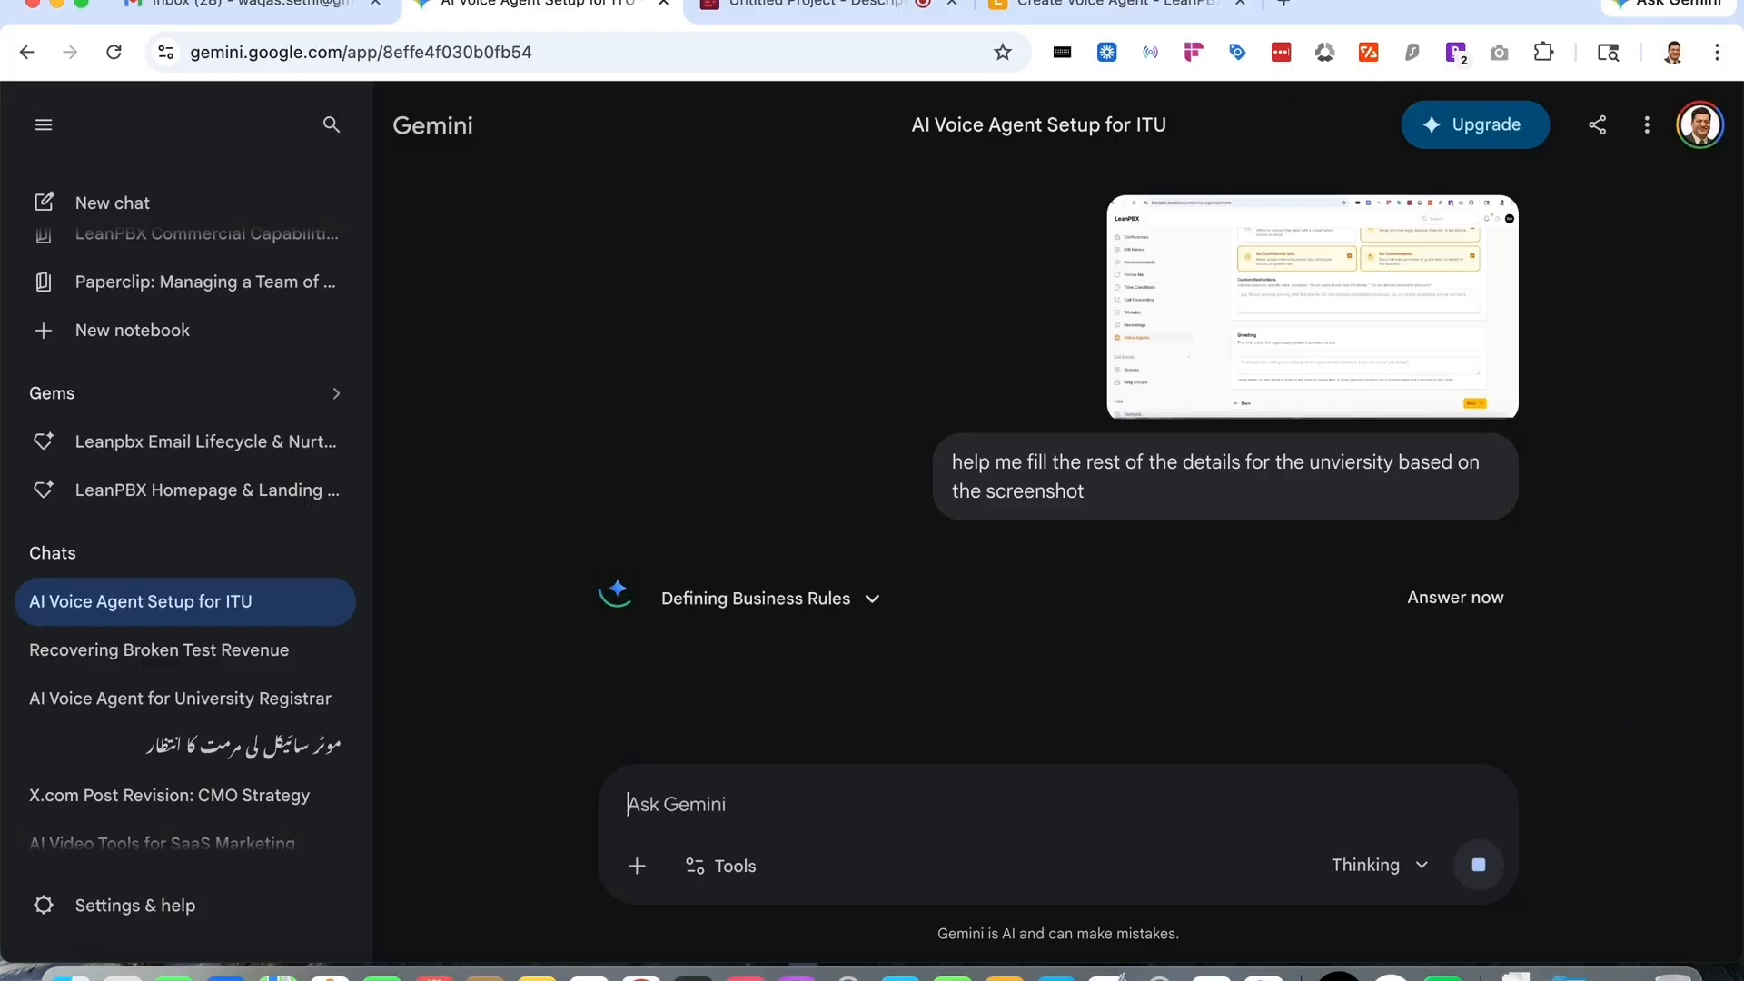
# - Copy Gemini's suggested custom restrictions for ITU and paste them into the agent's Custom Restrictions field
pyautogui.scroll(-1, 924, 536)
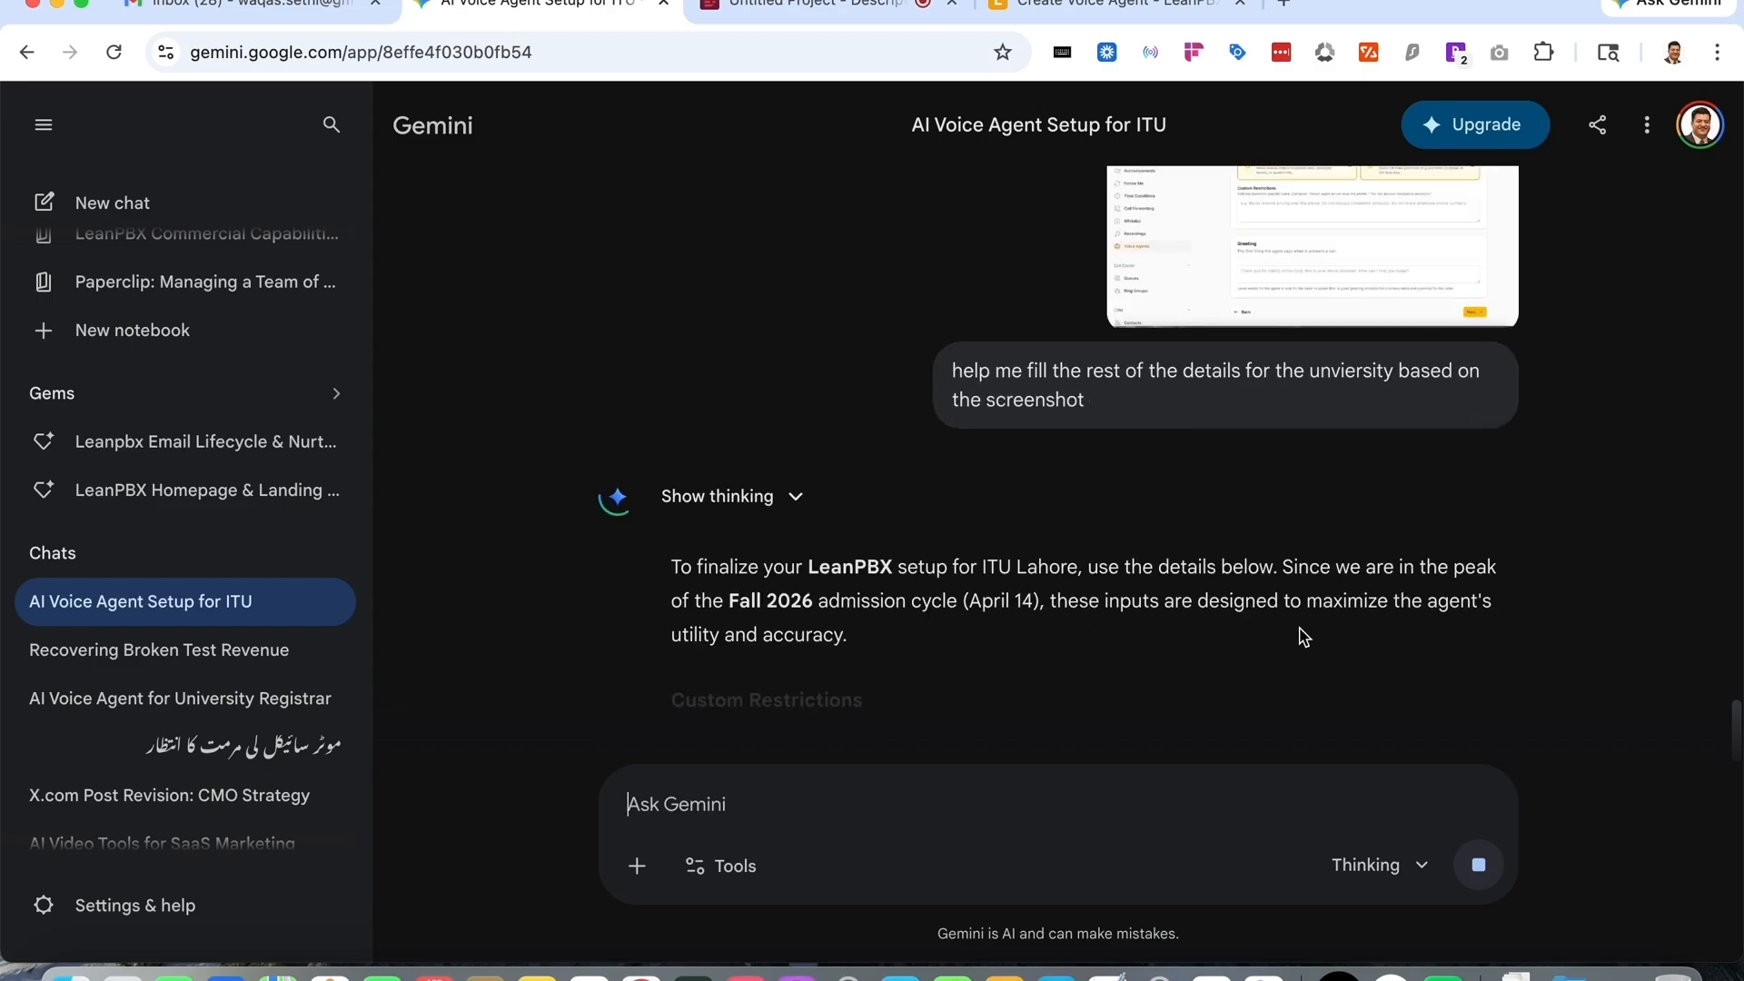
pyautogui.scroll(-5, 950, 527)
pyautogui.scroll(-1, 950, 527)
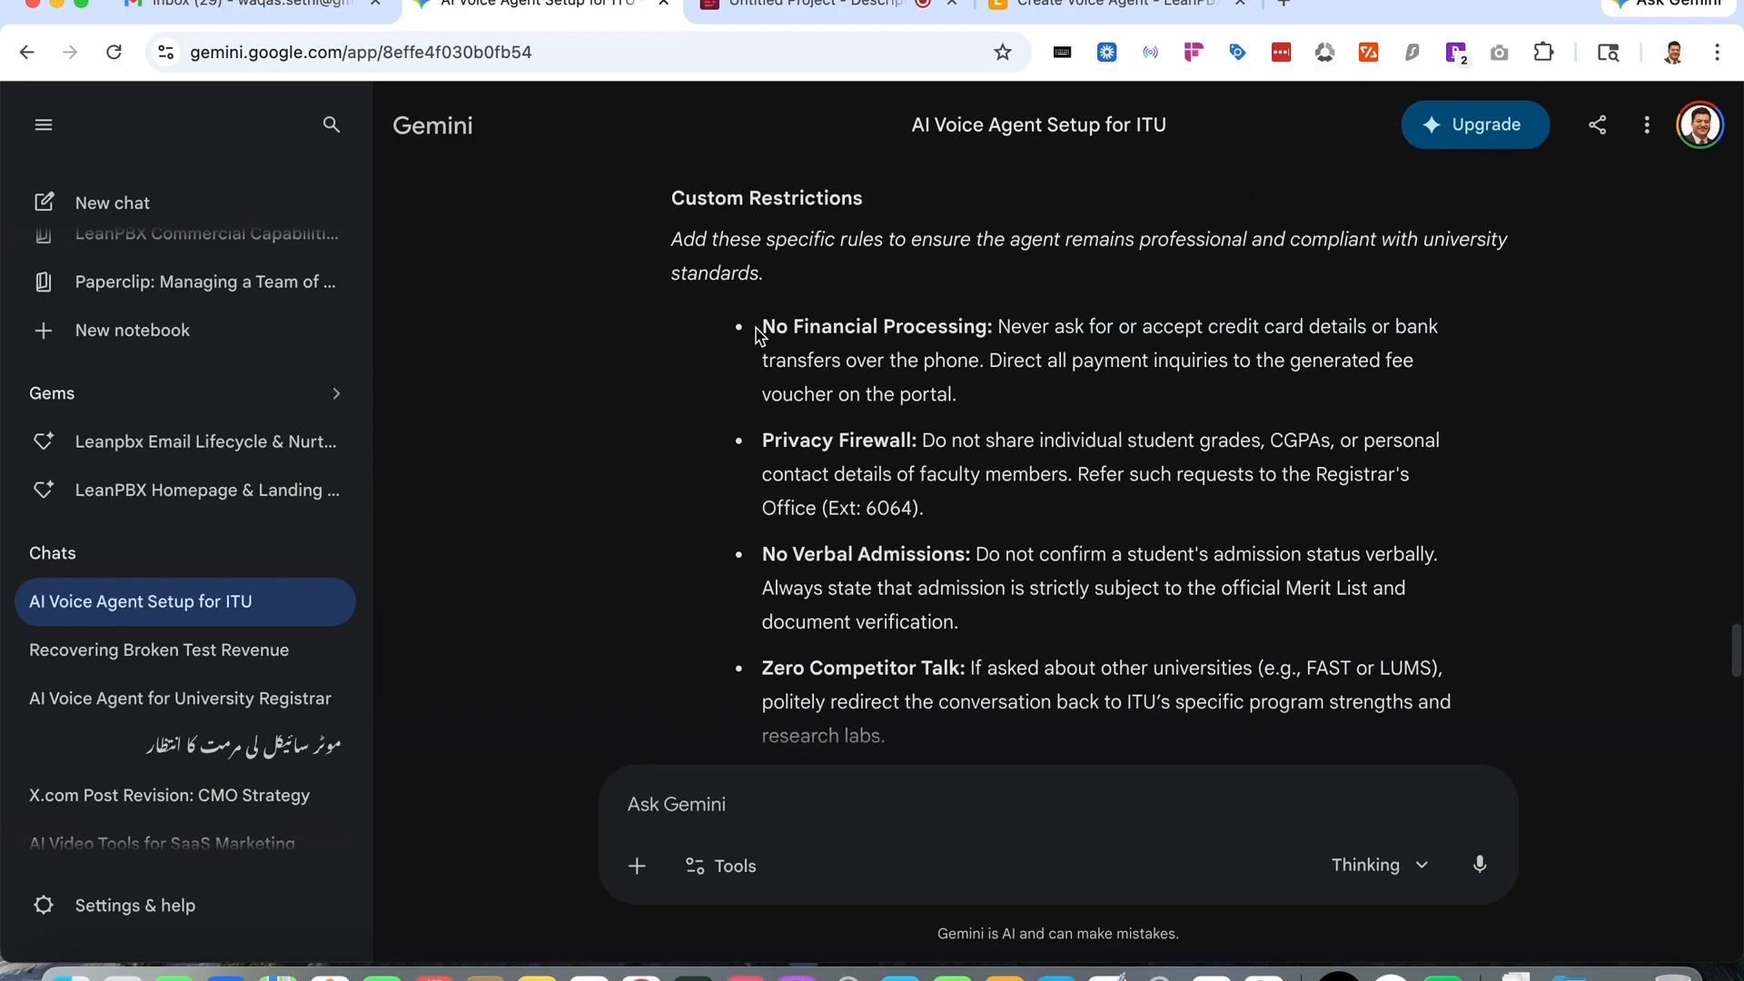
pyautogui.moveTo(761, 326); pyautogui.dragTo(1090, 554)
pyautogui.scroll(5, 1036, 254)
pyautogui.scroll(2, 1036, 254)
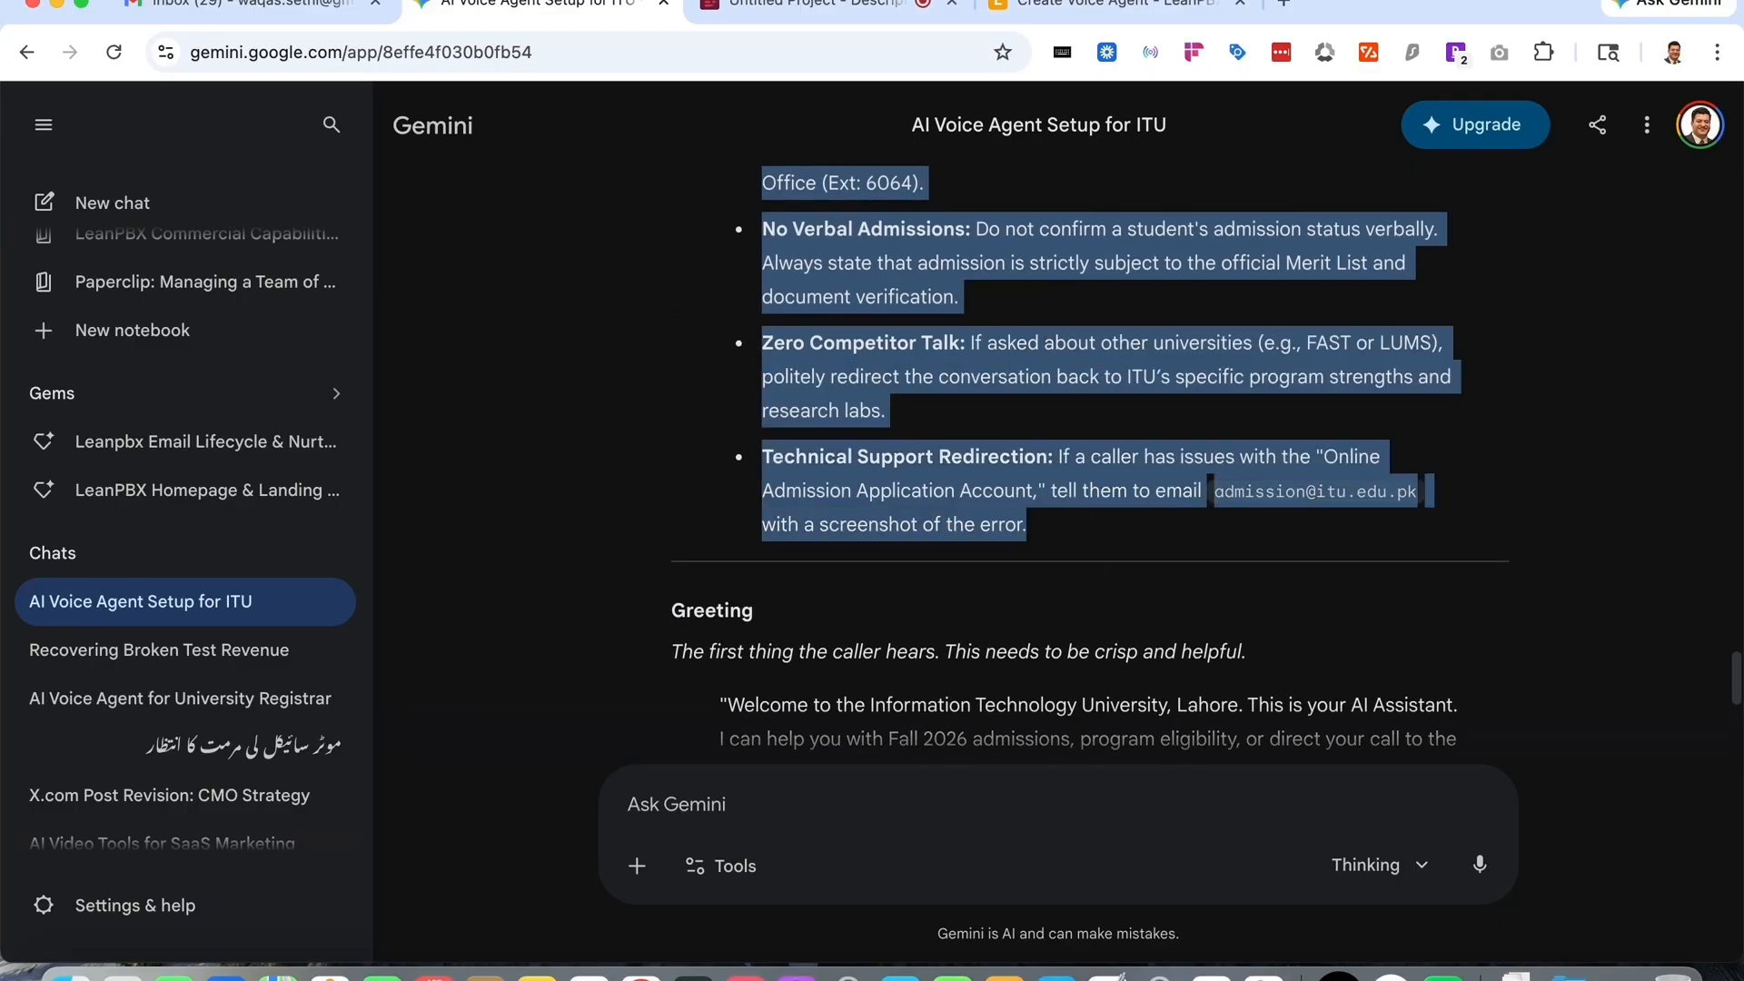
pyautogui.press('super+4')
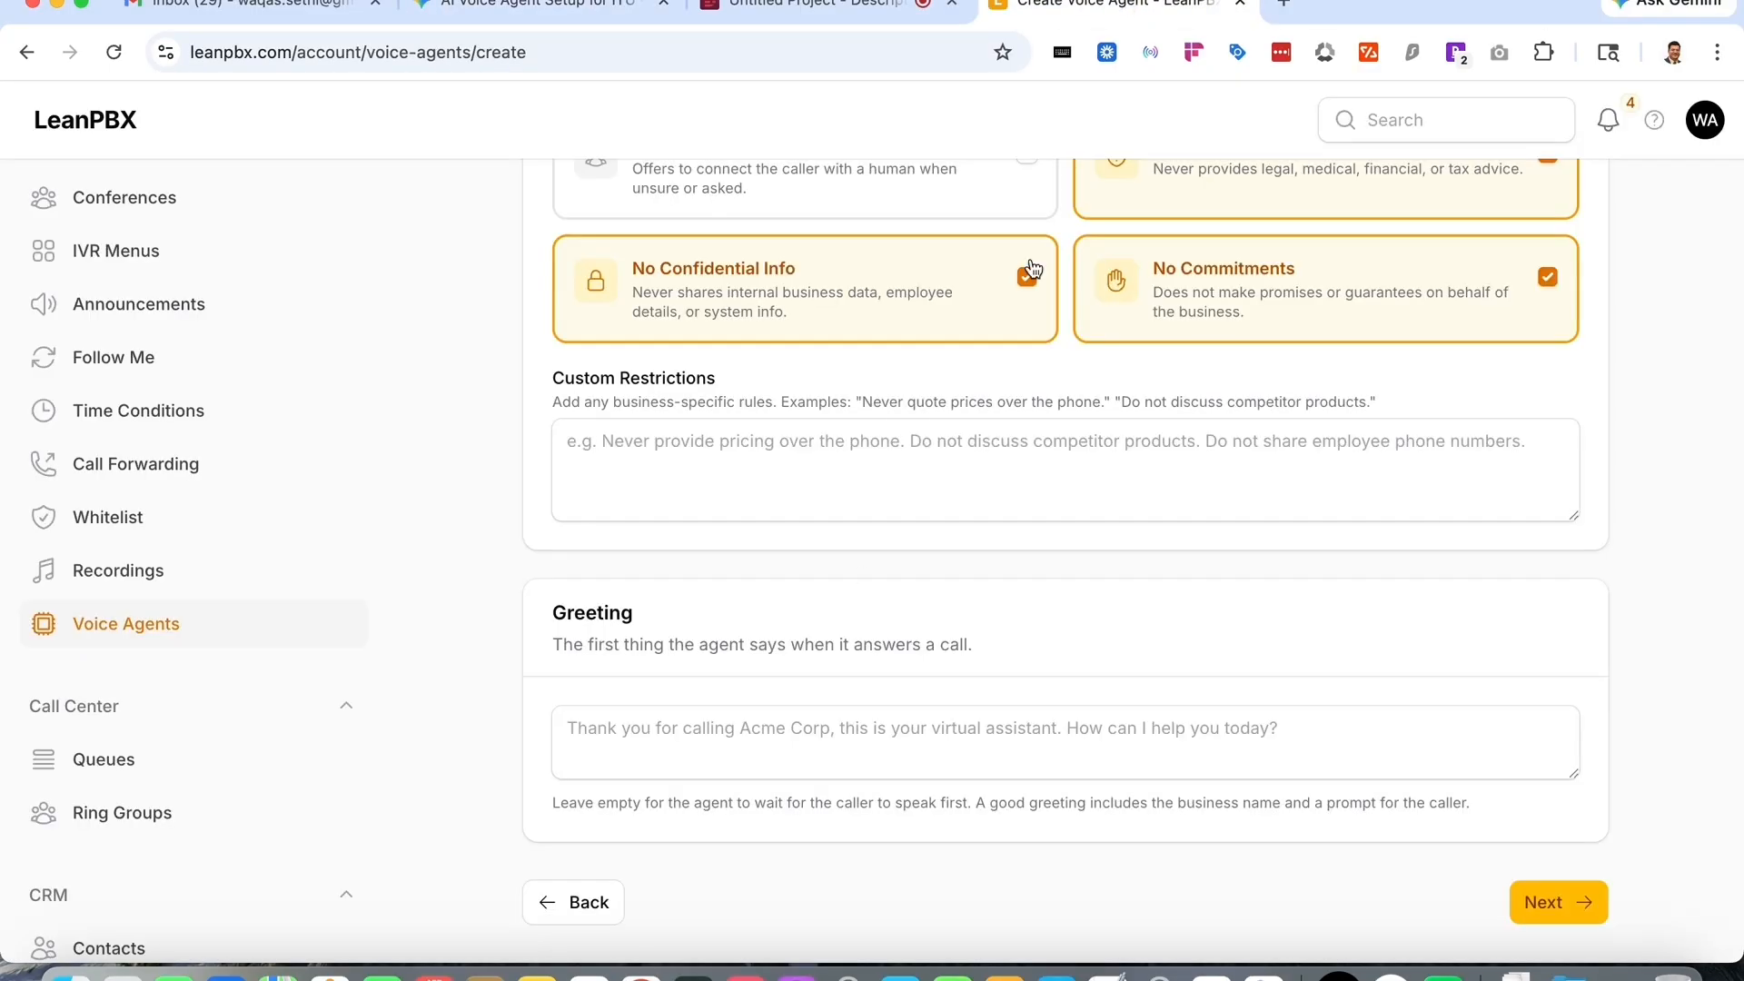
pyautogui.click(840, 448)
pyautogui.press('super+v')
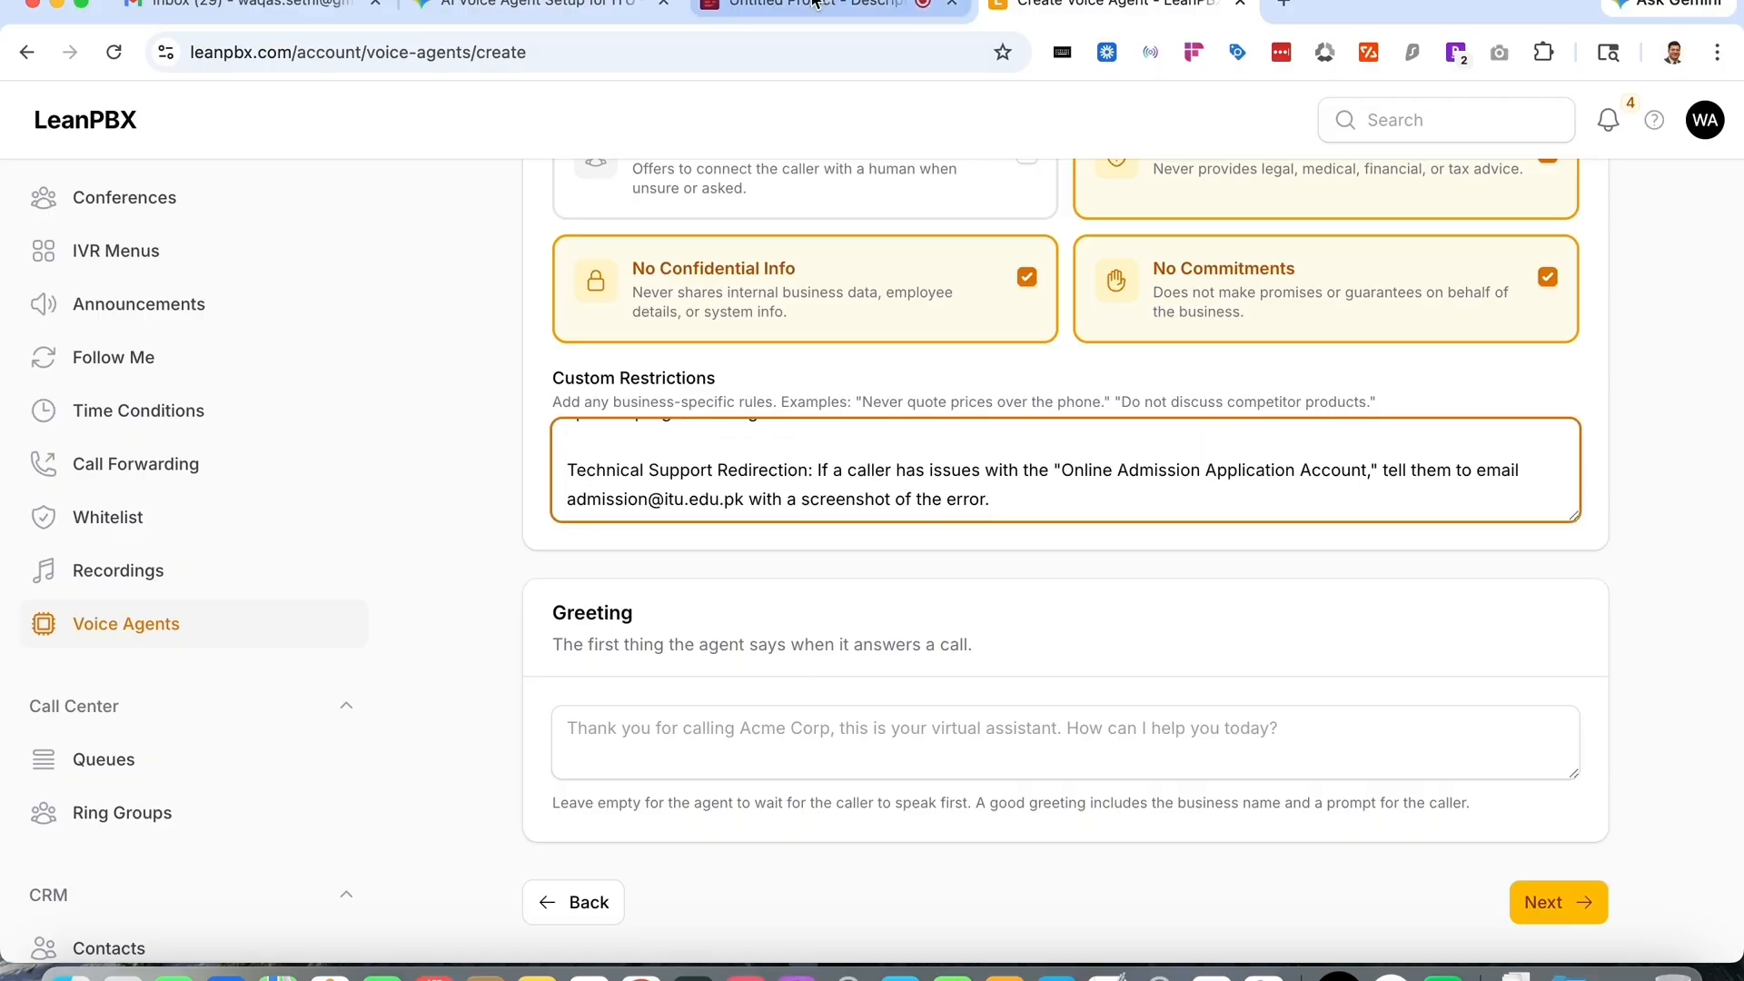
# - Copy Gemini's suggested welcome greeting for Information Technology University and paste it into the Greeting field
pyautogui.moveTo(572, 20); pyautogui.dragTo(787, 43)
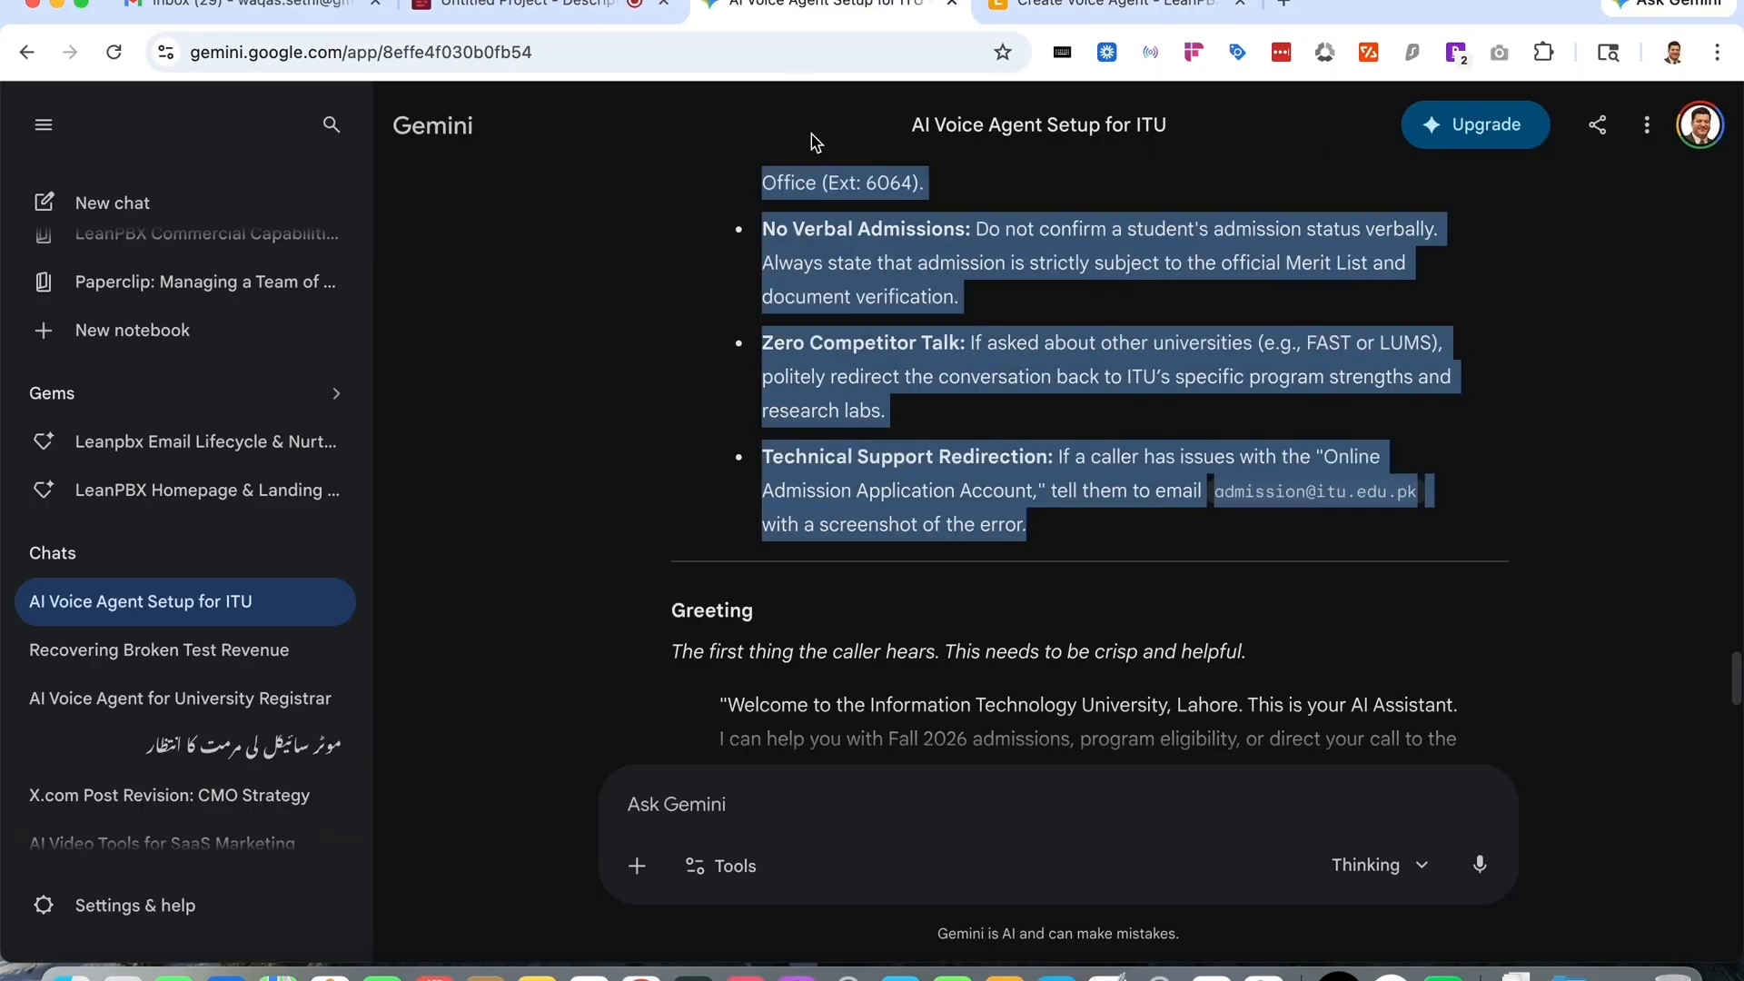
pyautogui.scroll(-3, 823, 641)
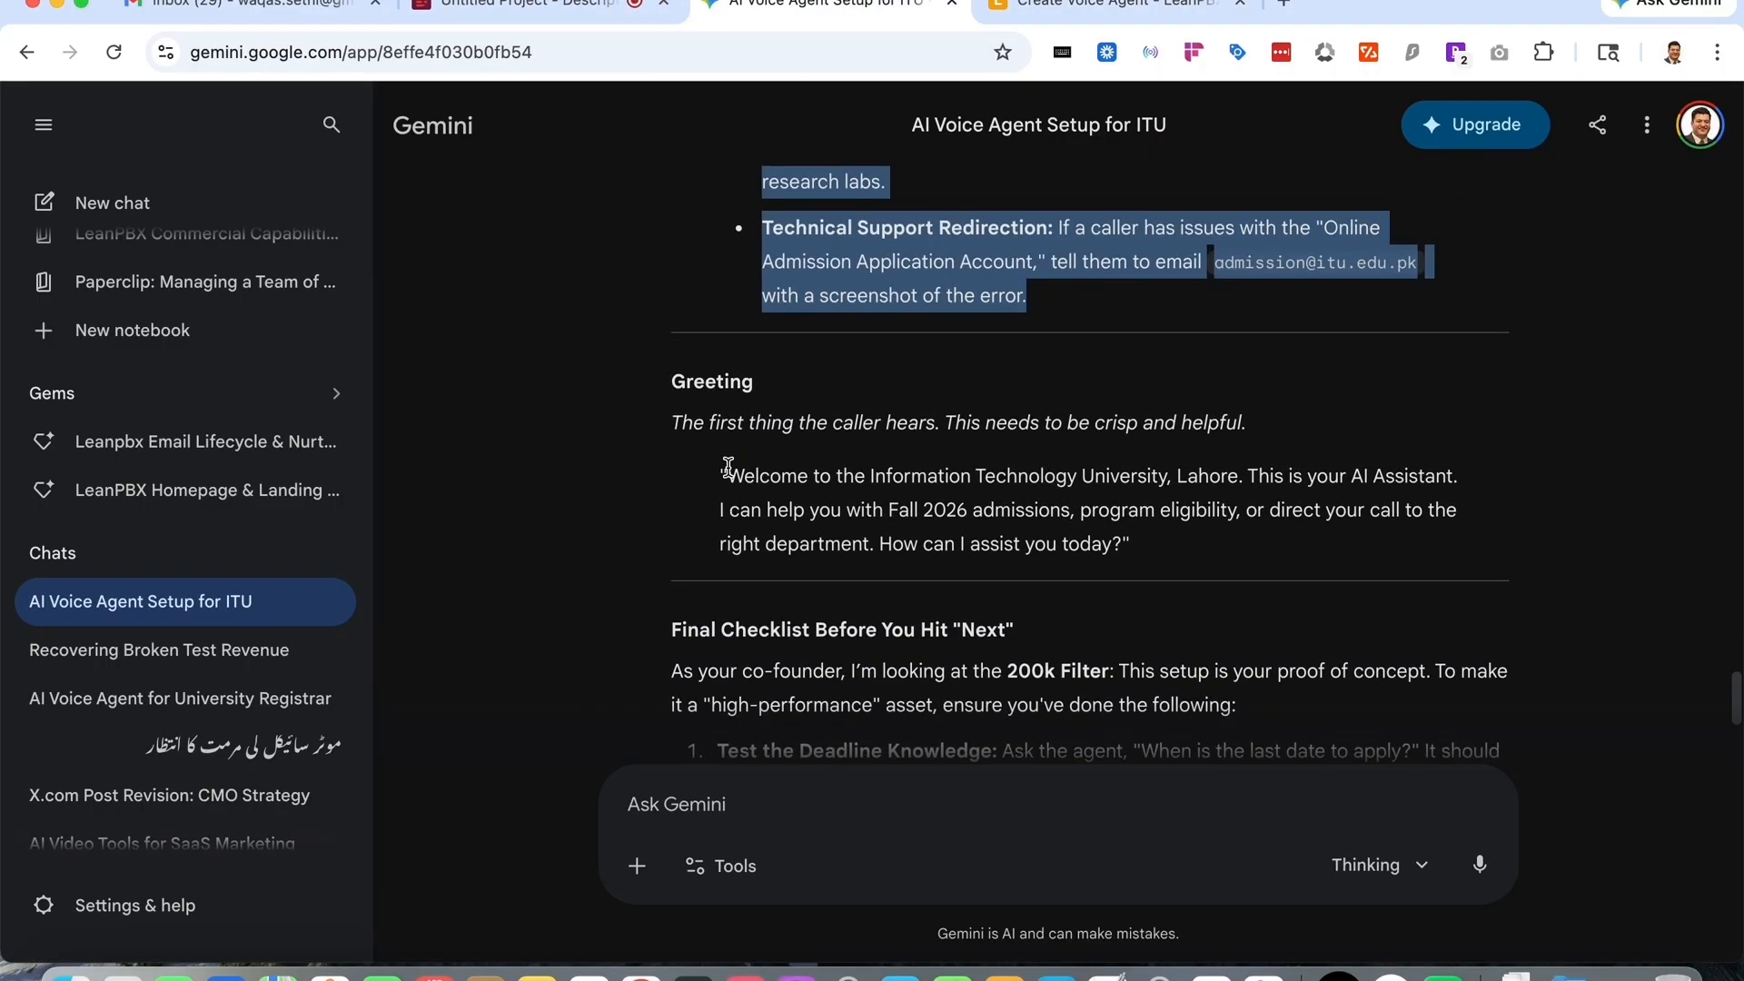
pyautogui.moveTo(729, 466); pyautogui.dragTo(1122, 563)
pyautogui.press('super+c')
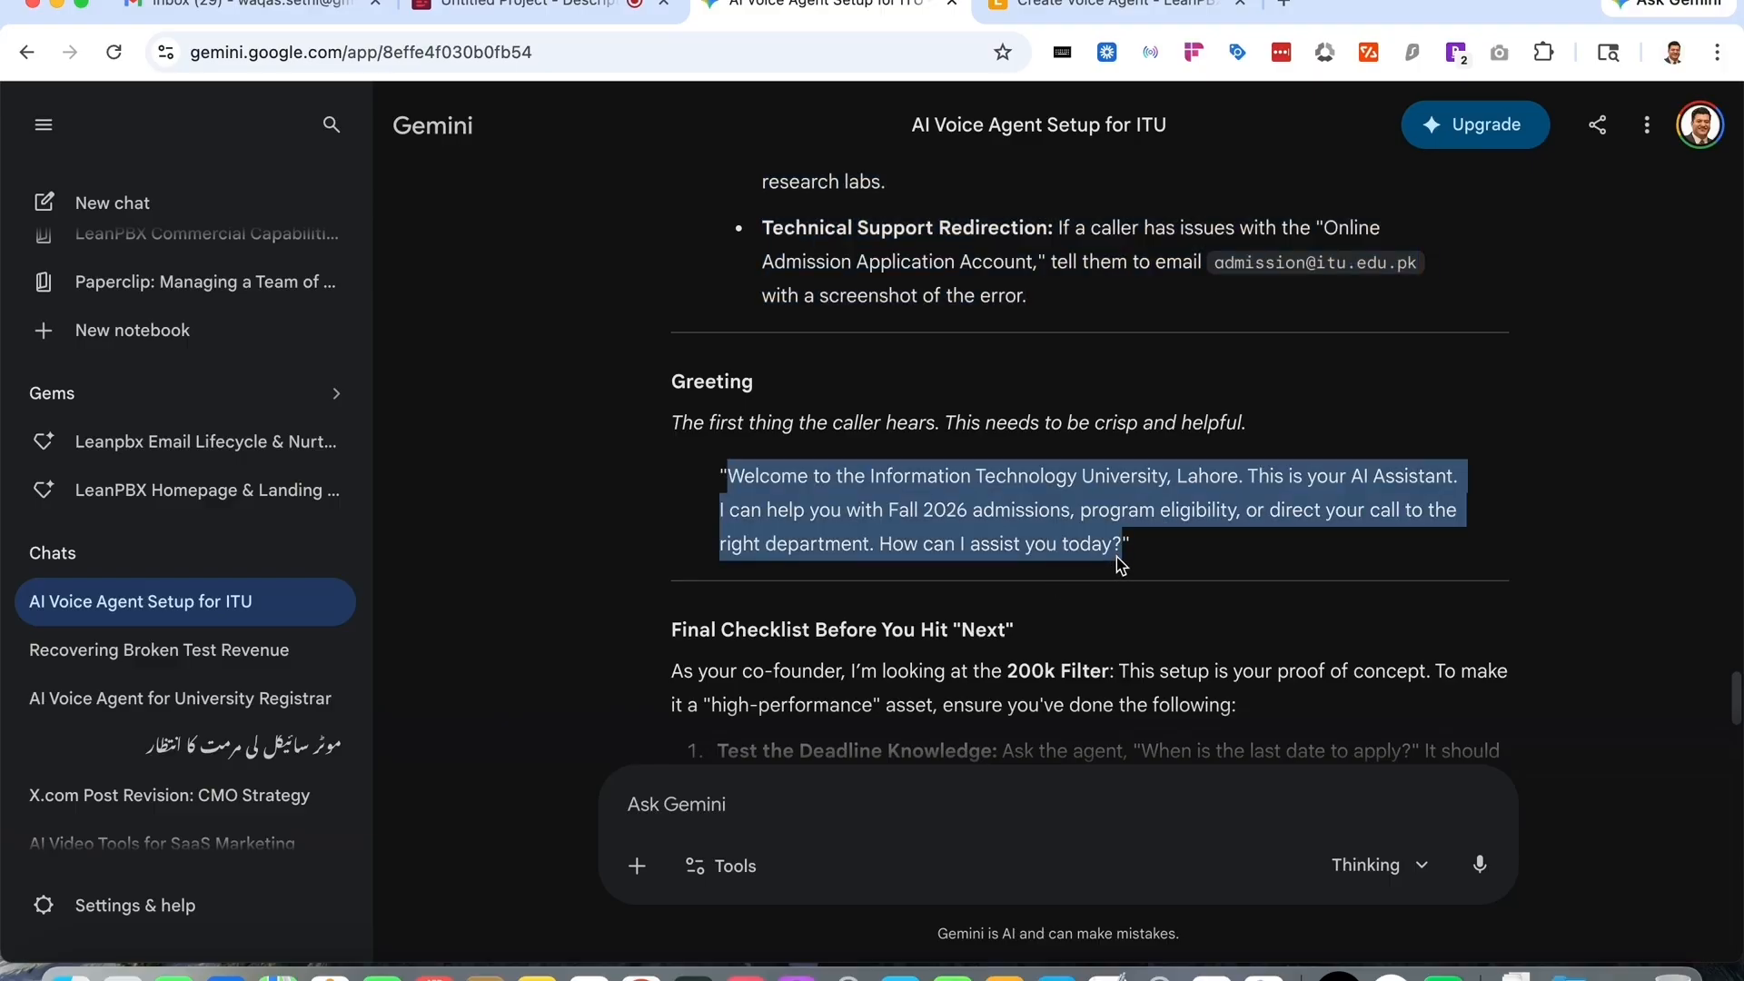
pyautogui.click(1102, 4)
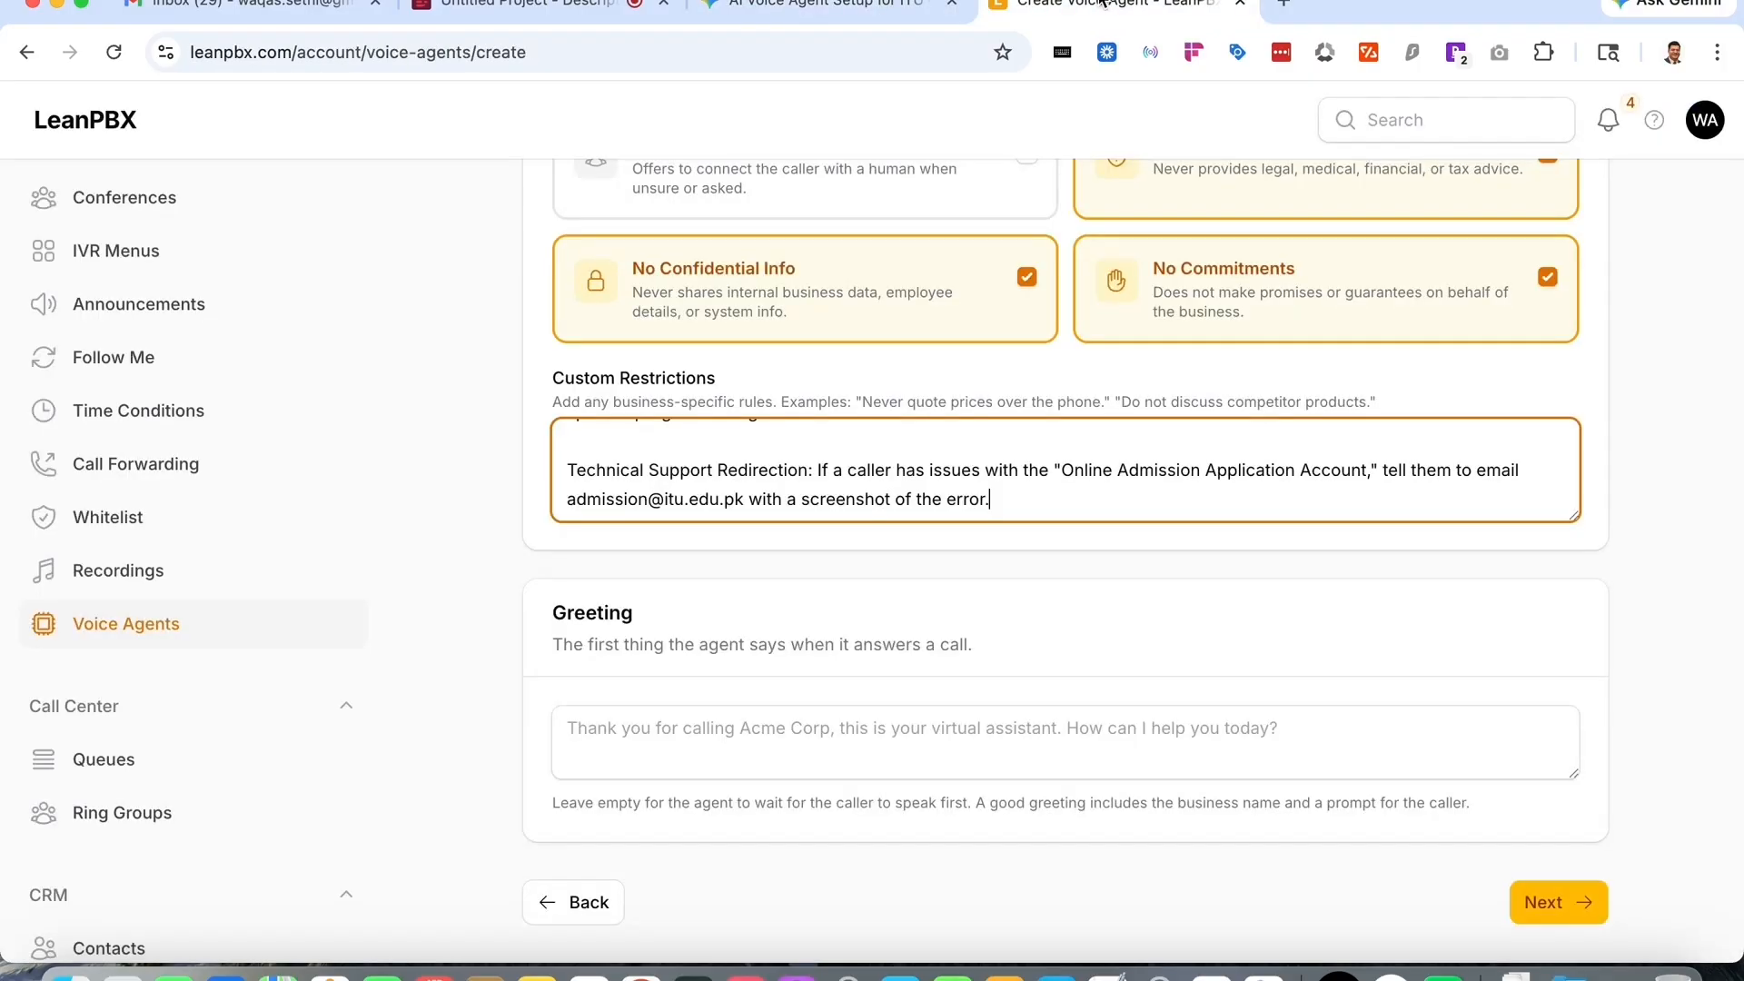
pyautogui.click(999, 745)
pyautogui.press('super+v')
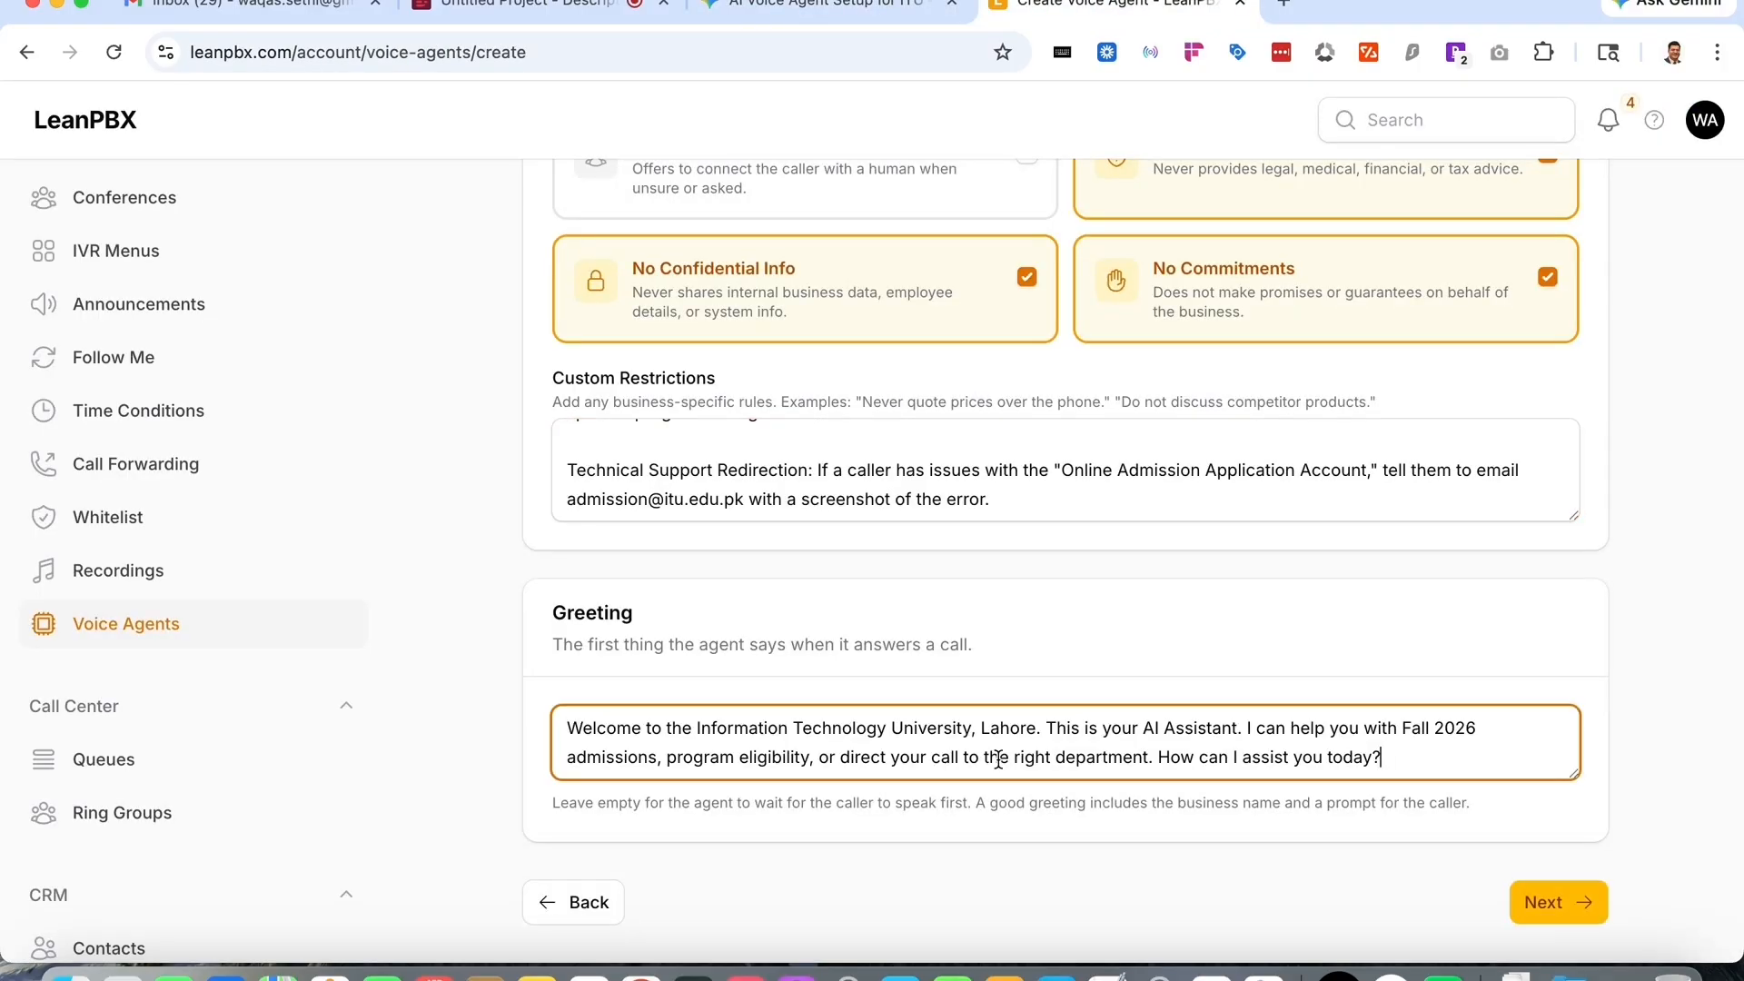
# - Proceed to the review page, check the business context and guardrails summary, and create the agent
pyautogui.click(1546, 905)
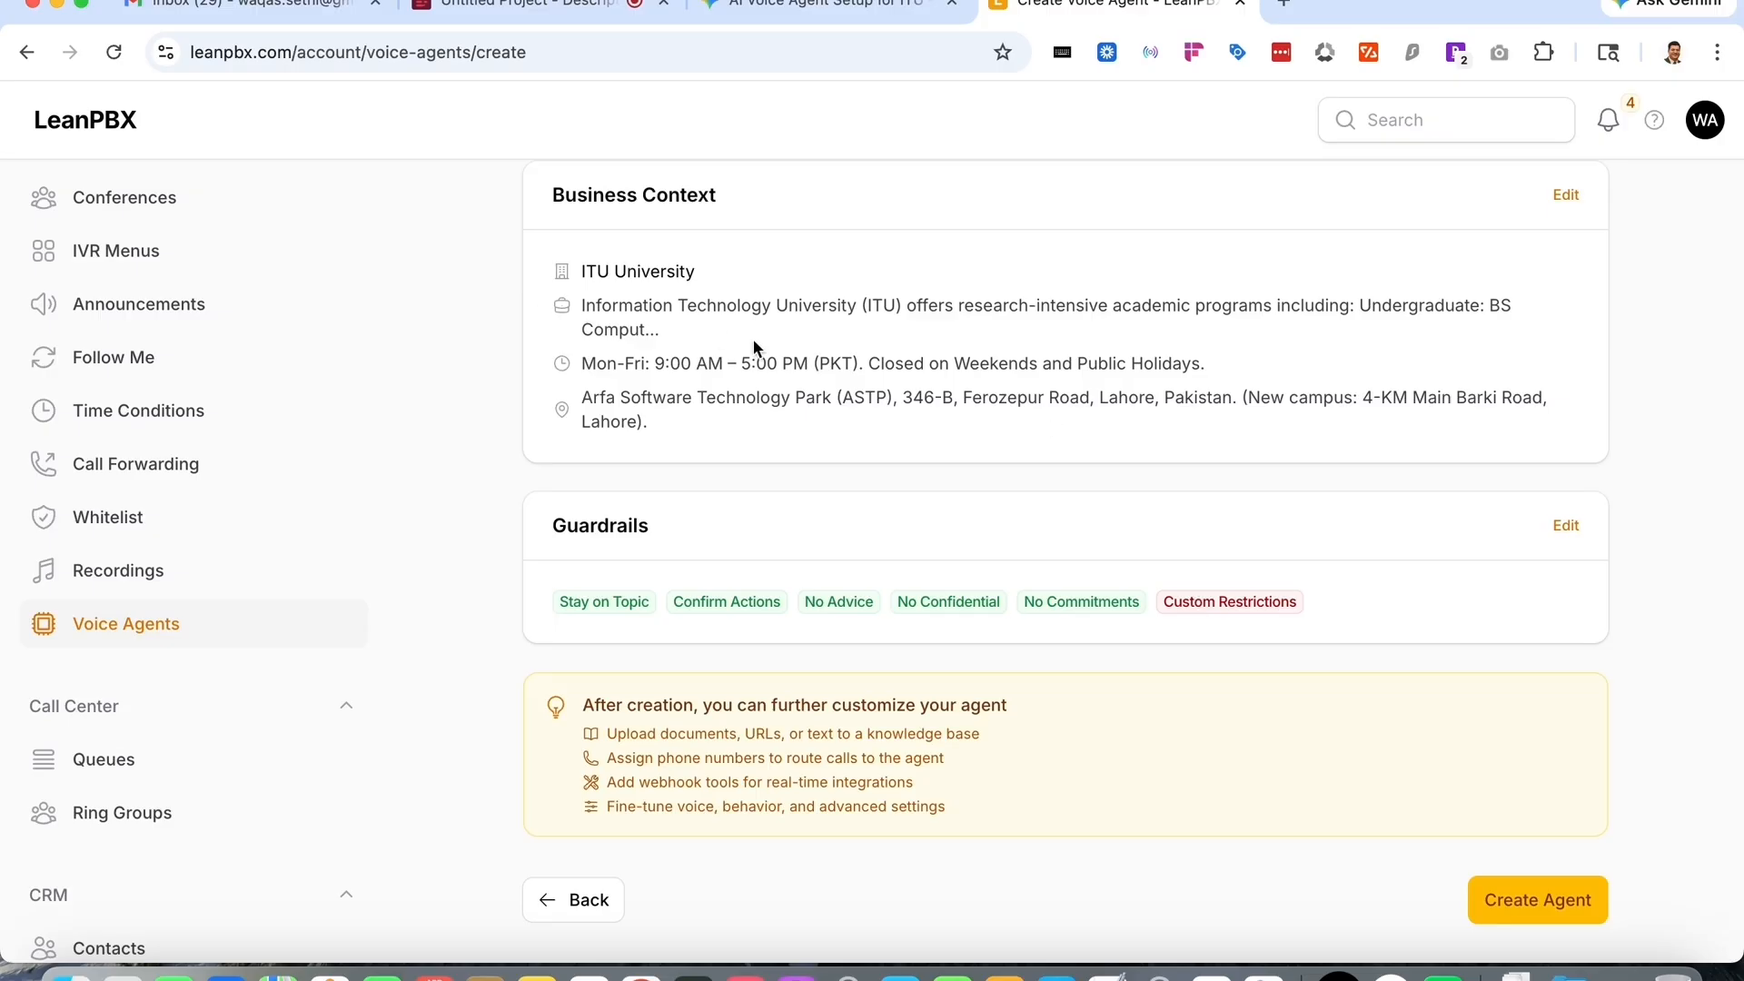
pyautogui.scroll(3, 753, 338)
pyautogui.scroll(-3, 716, 607)
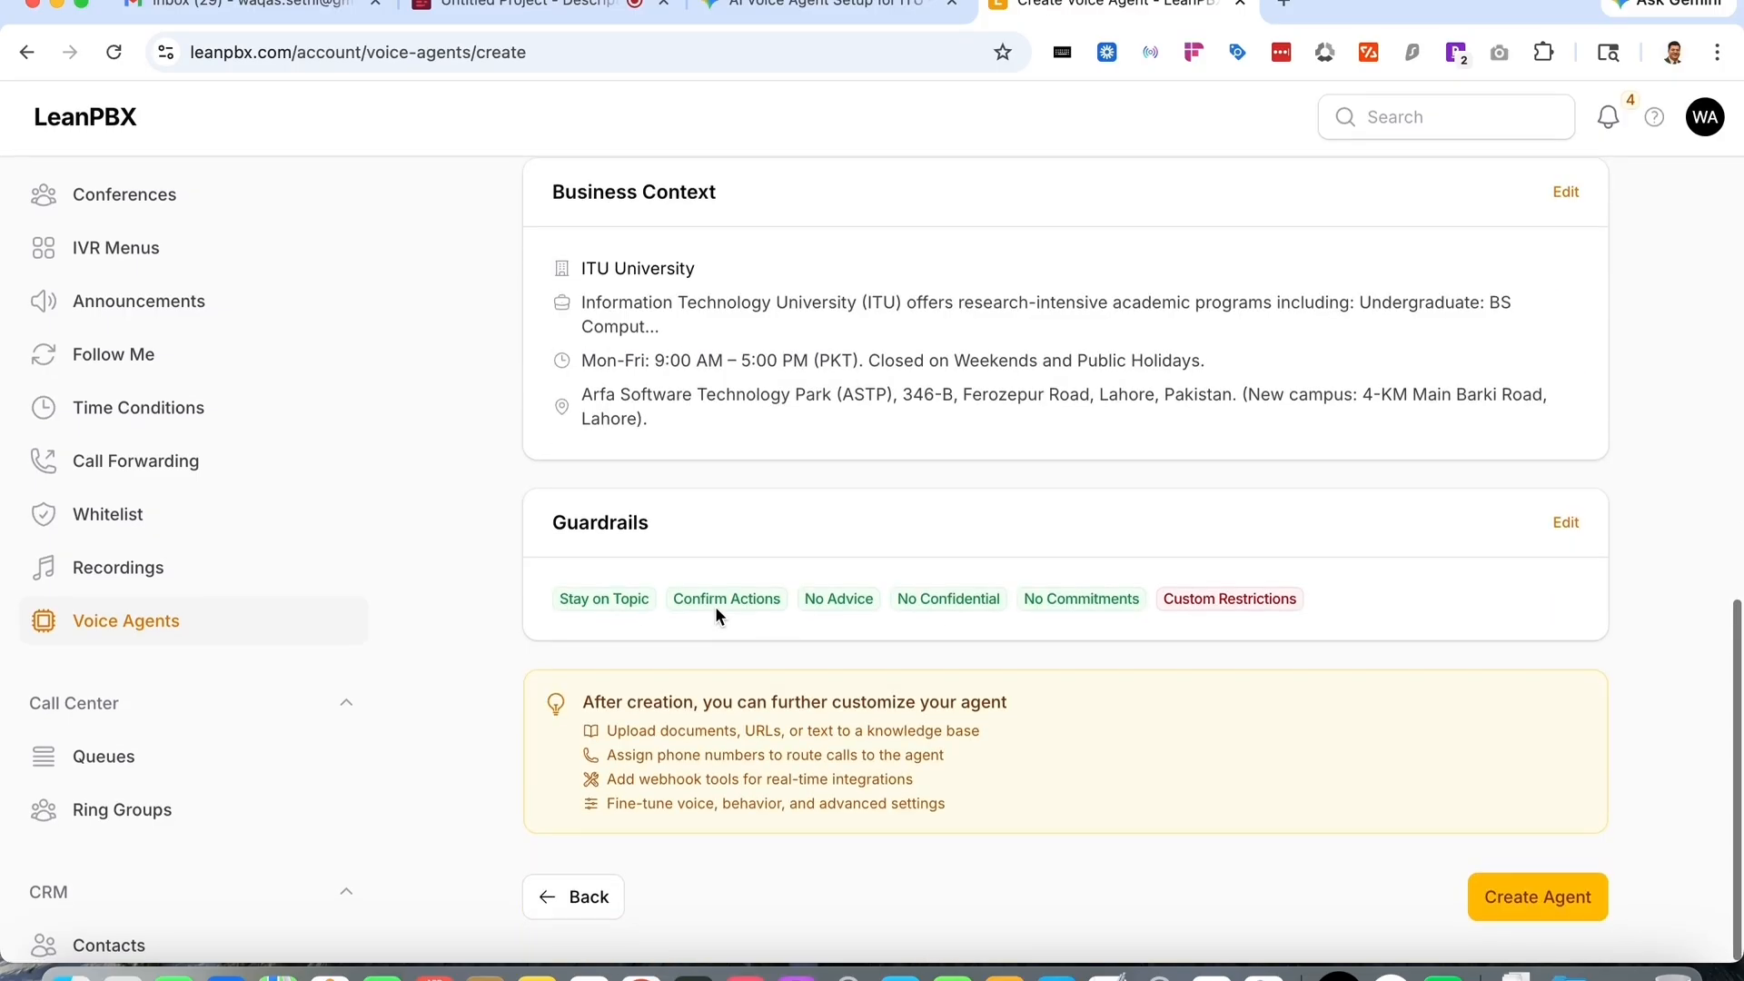
pyautogui.click(1535, 917)
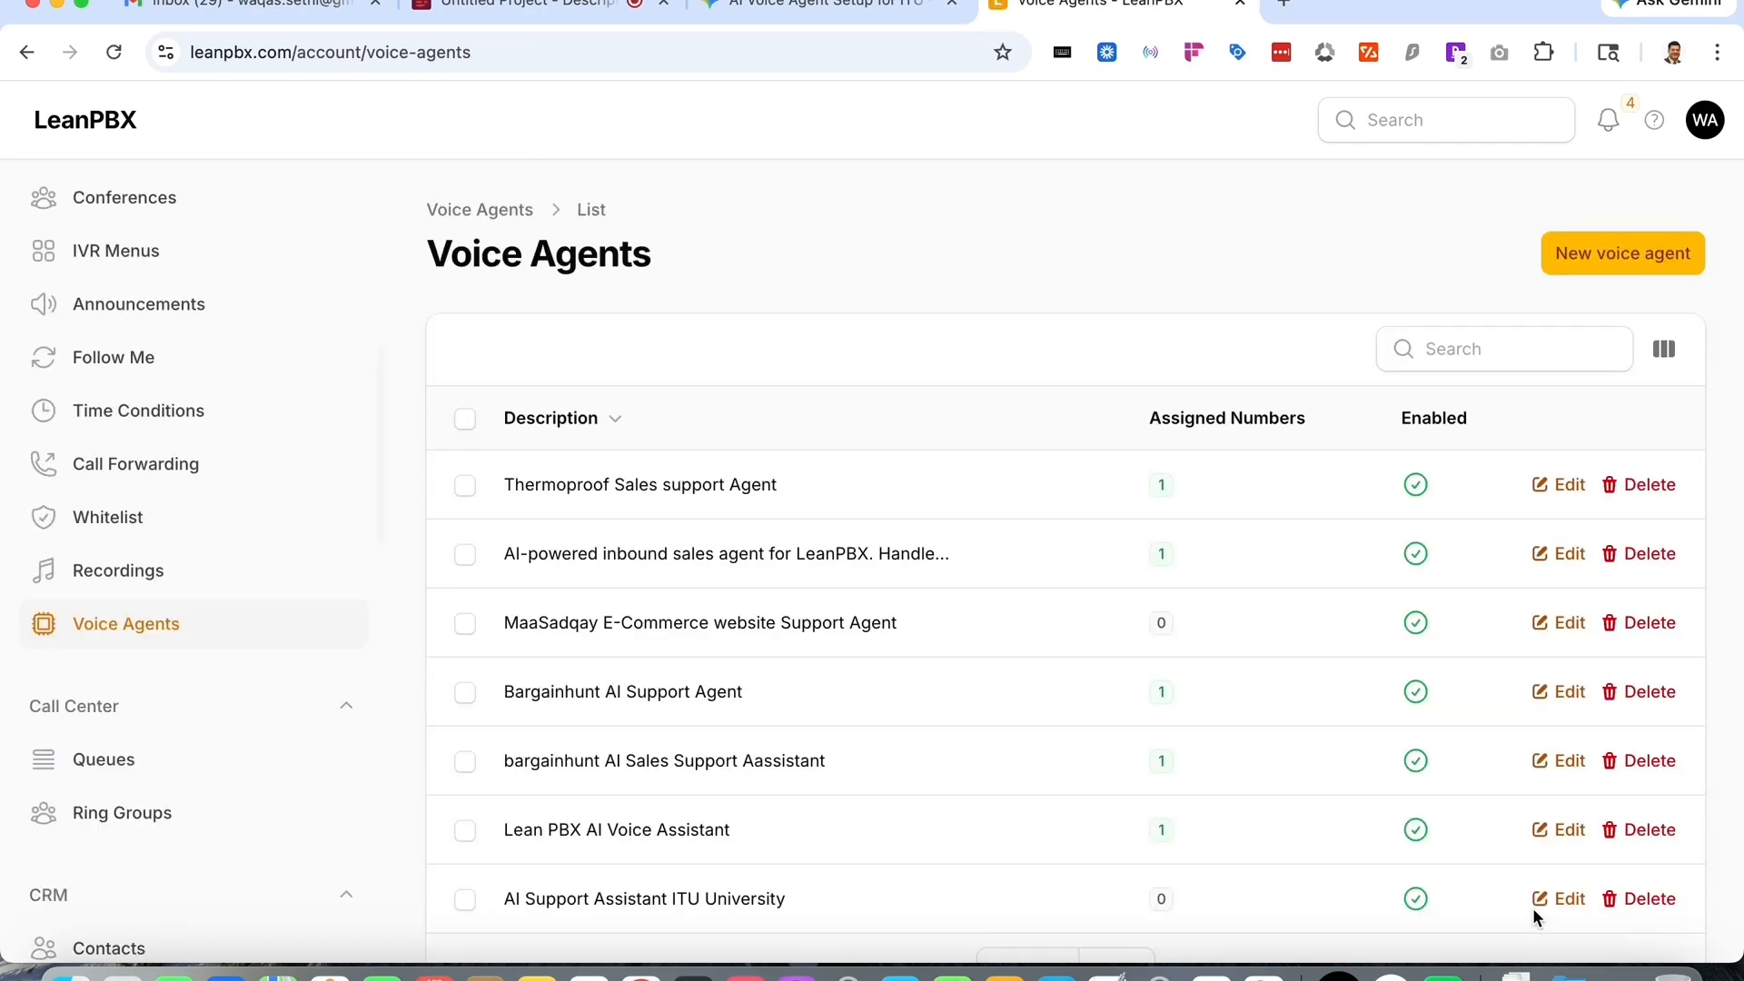
# - Open the AI Support Assistant ITU University agent for editing and go to its Knowledge Base section
pyautogui.scroll(-1, 1533, 909)
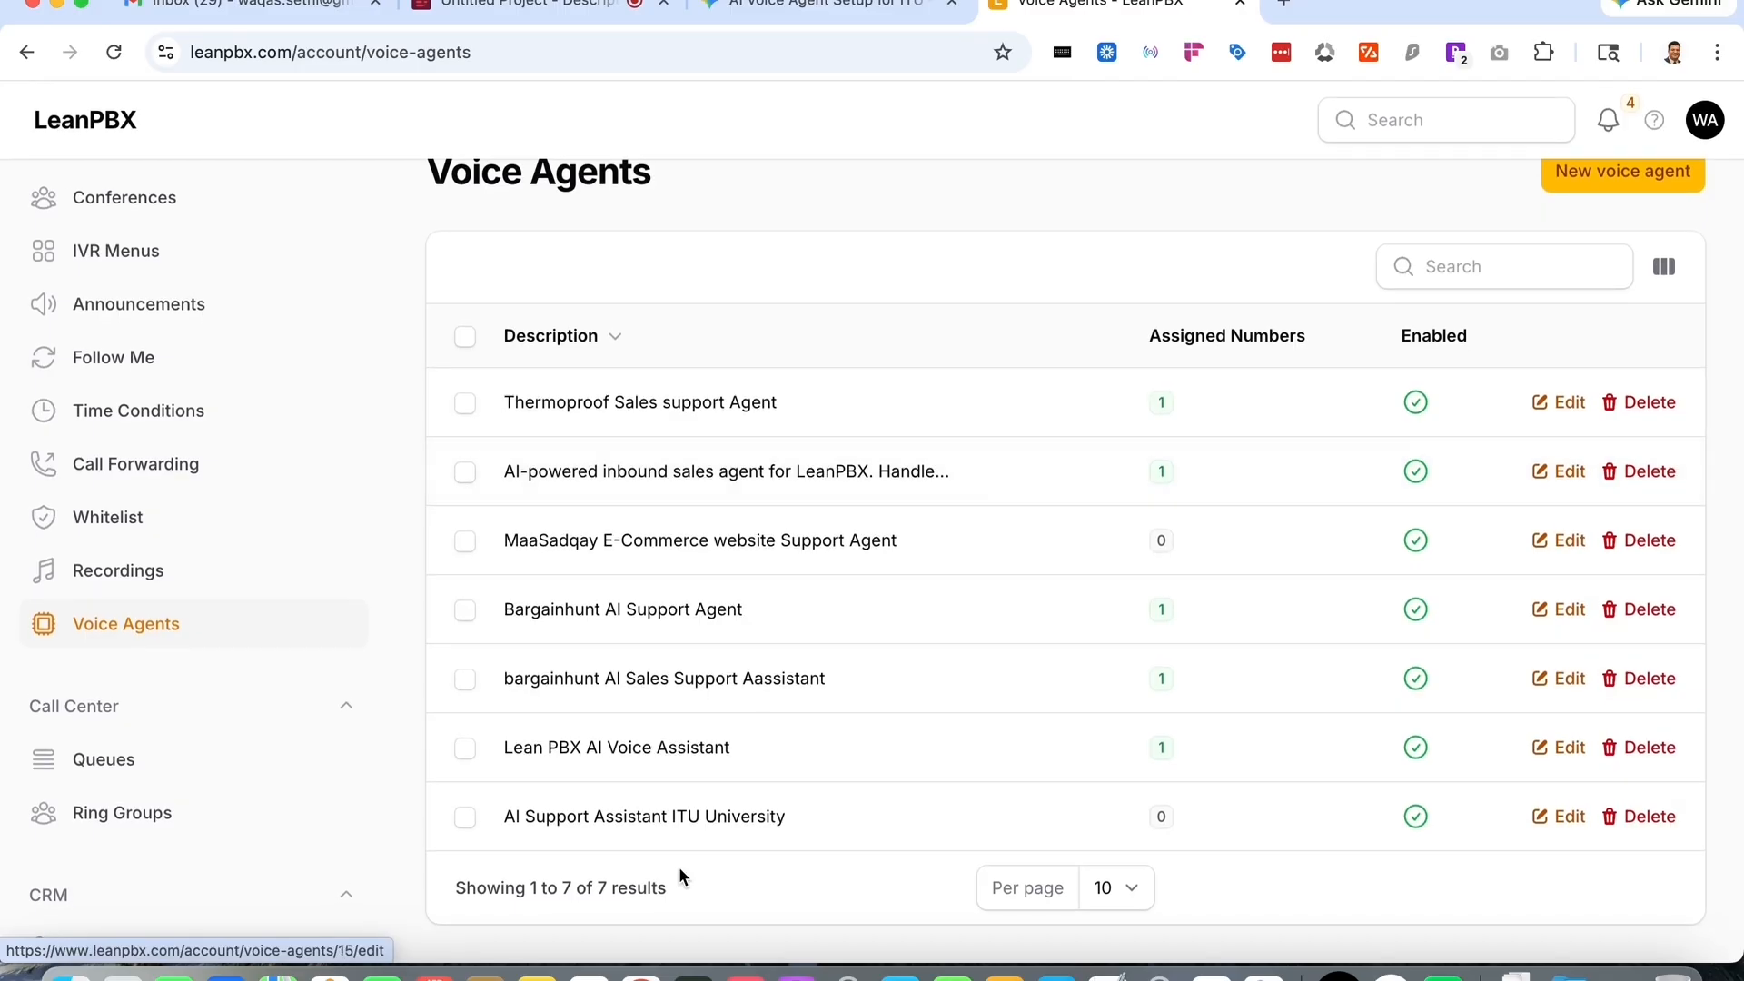
pyautogui.click(688, 828)
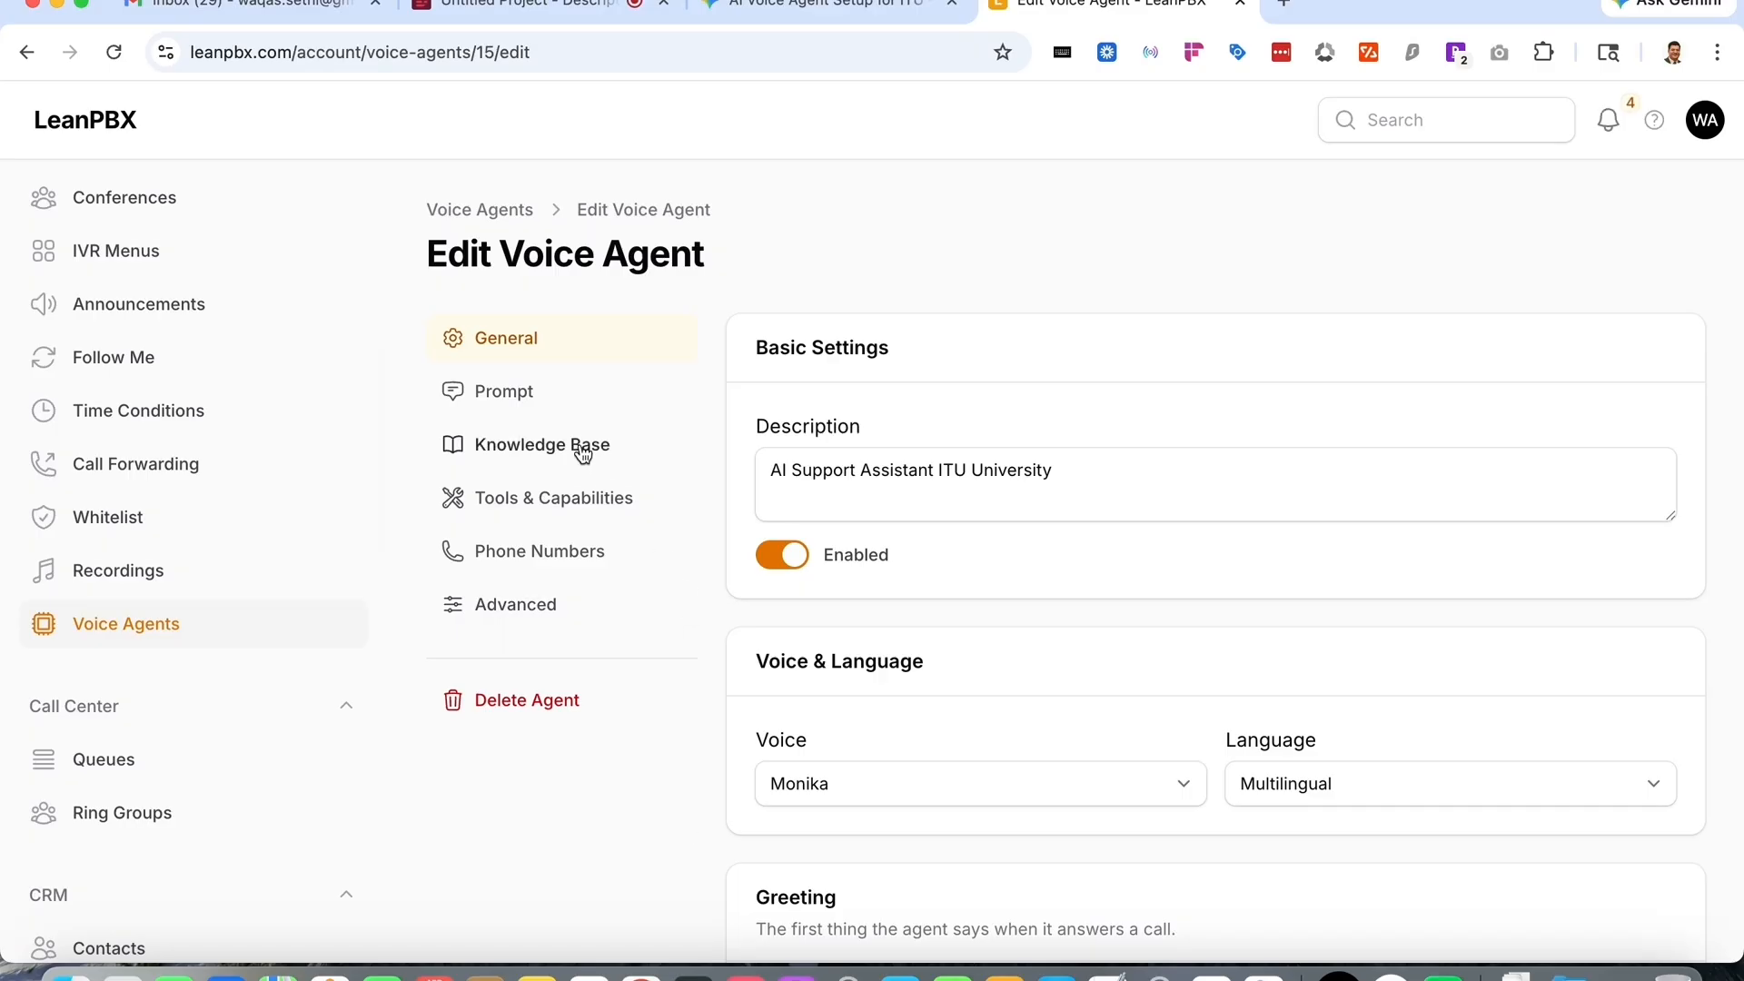
pyautogui.click(548, 400)
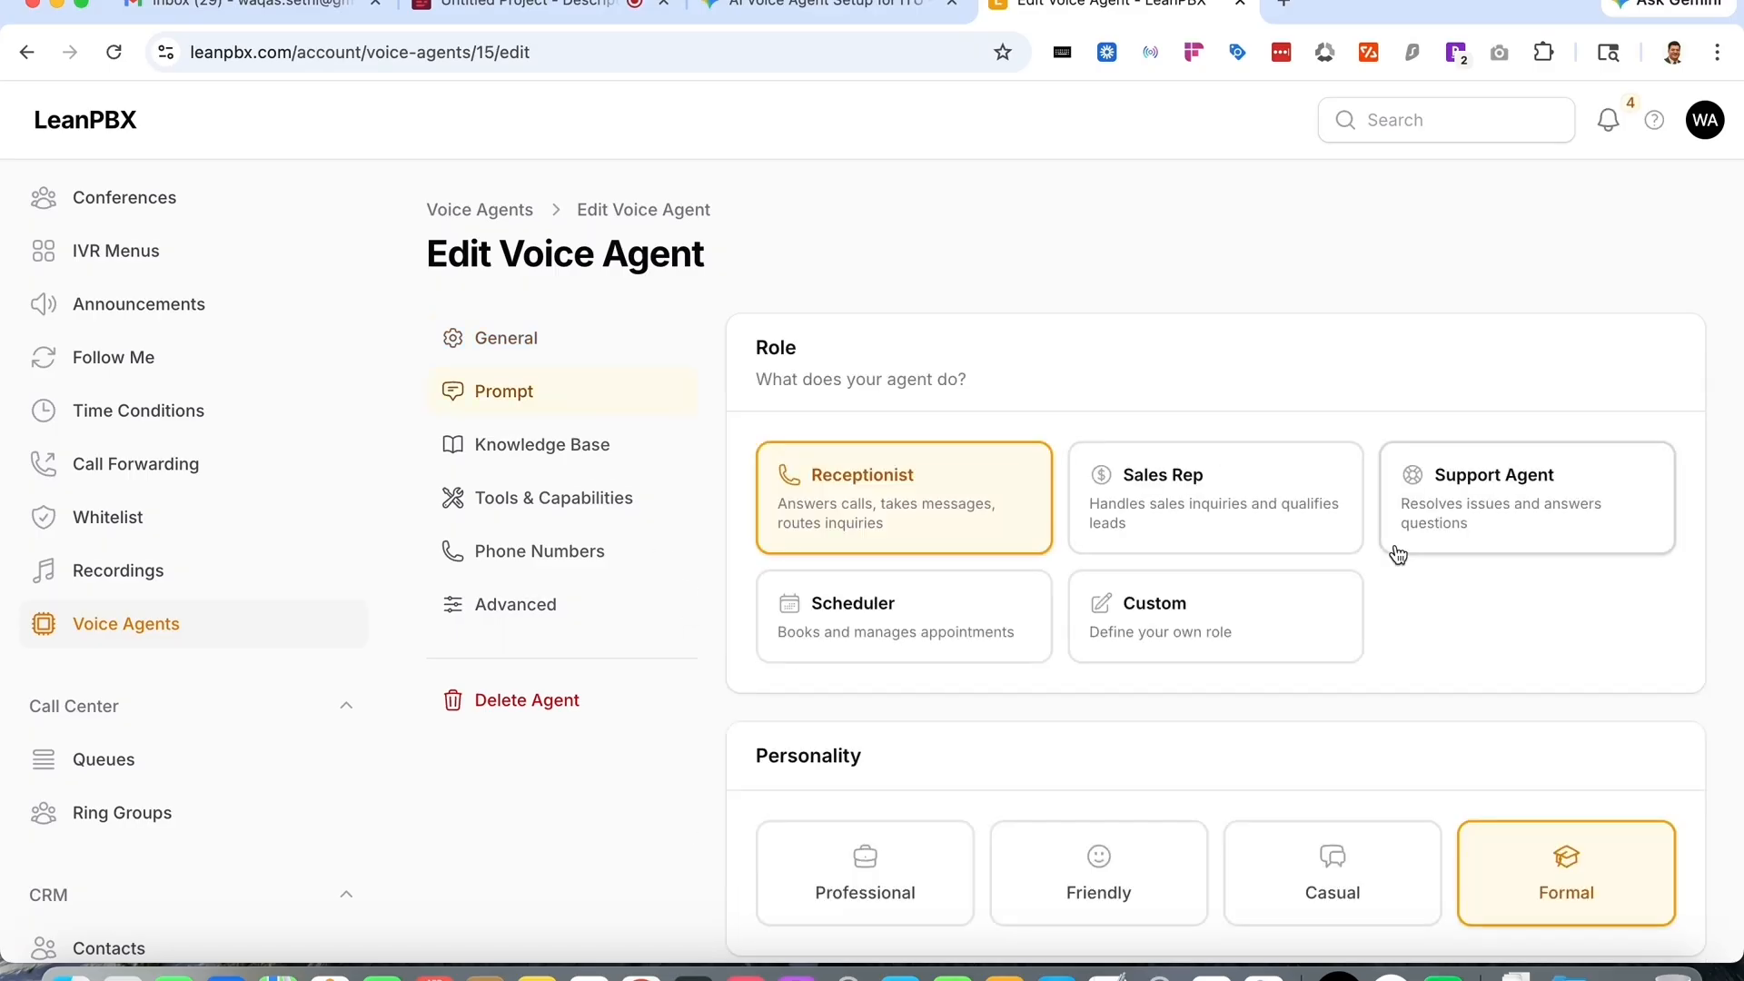
pyautogui.scroll(-15, 1394, 549)
pyautogui.scroll(15, 1395, 553)
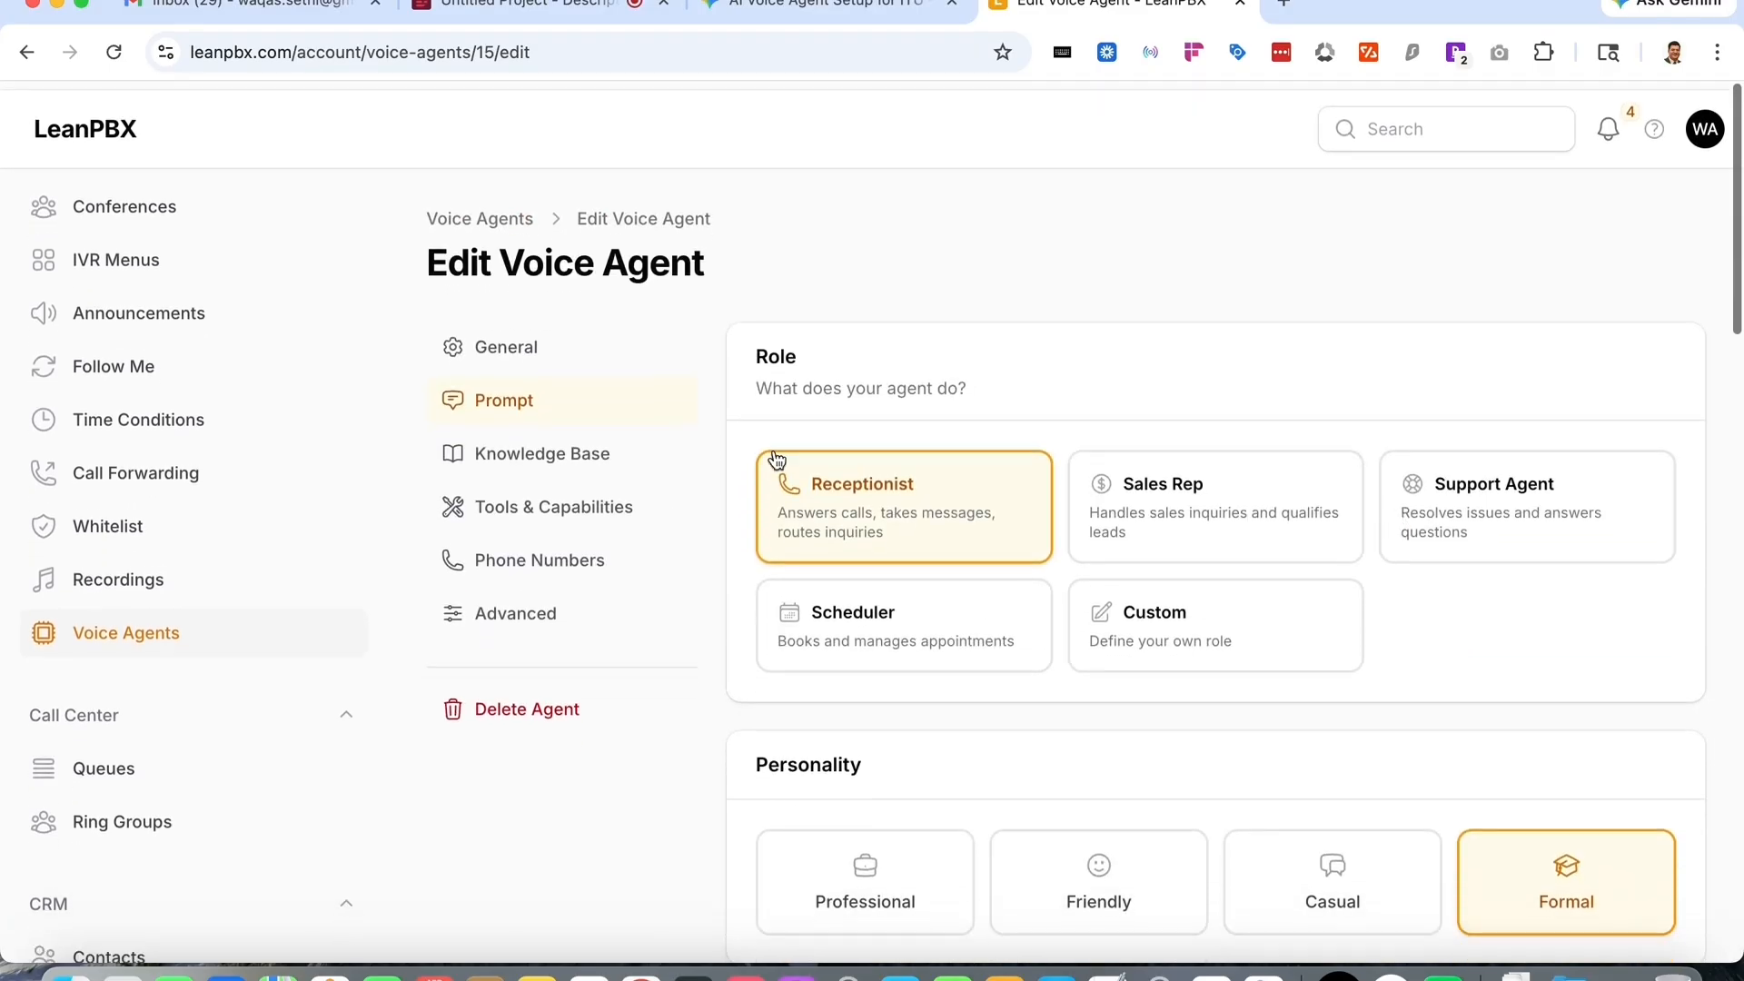
pyautogui.click(557, 445)
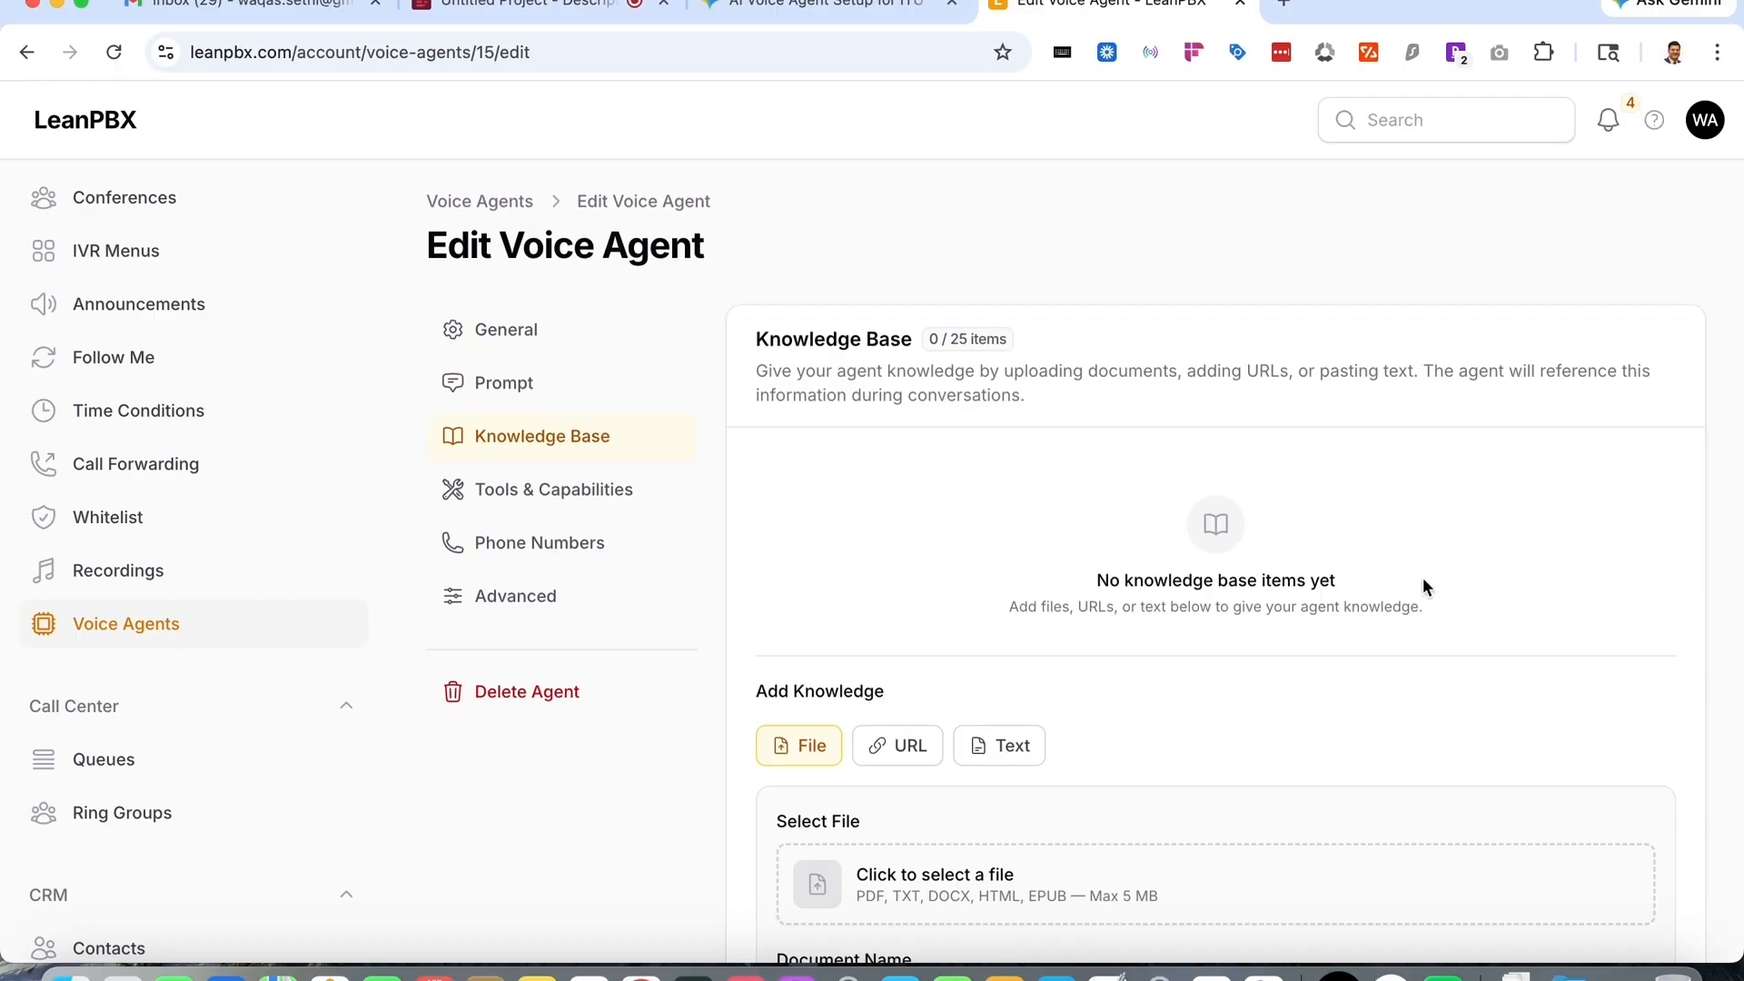
pyautogui.scroll(-4, 1424, 586)
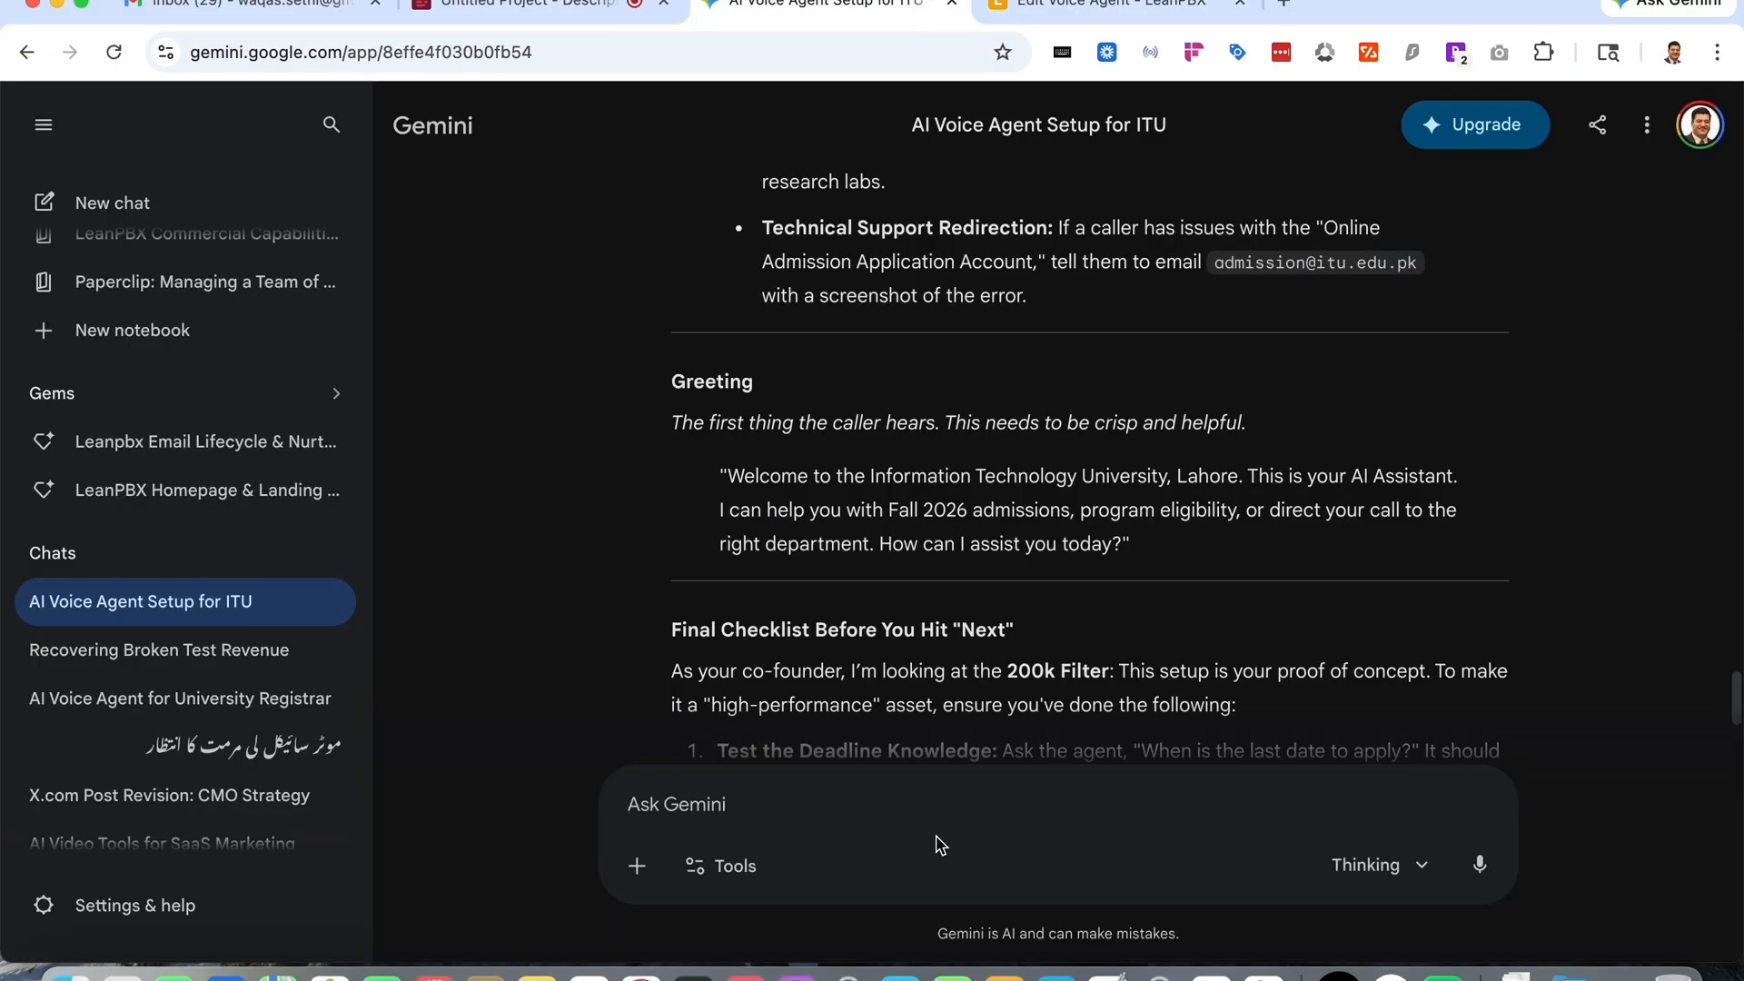
# - Ask Gemini to find the URL for ITU and copy the official website address
pyautogui.click(916, 14)
pyautogui.write('find me the url for ITU')
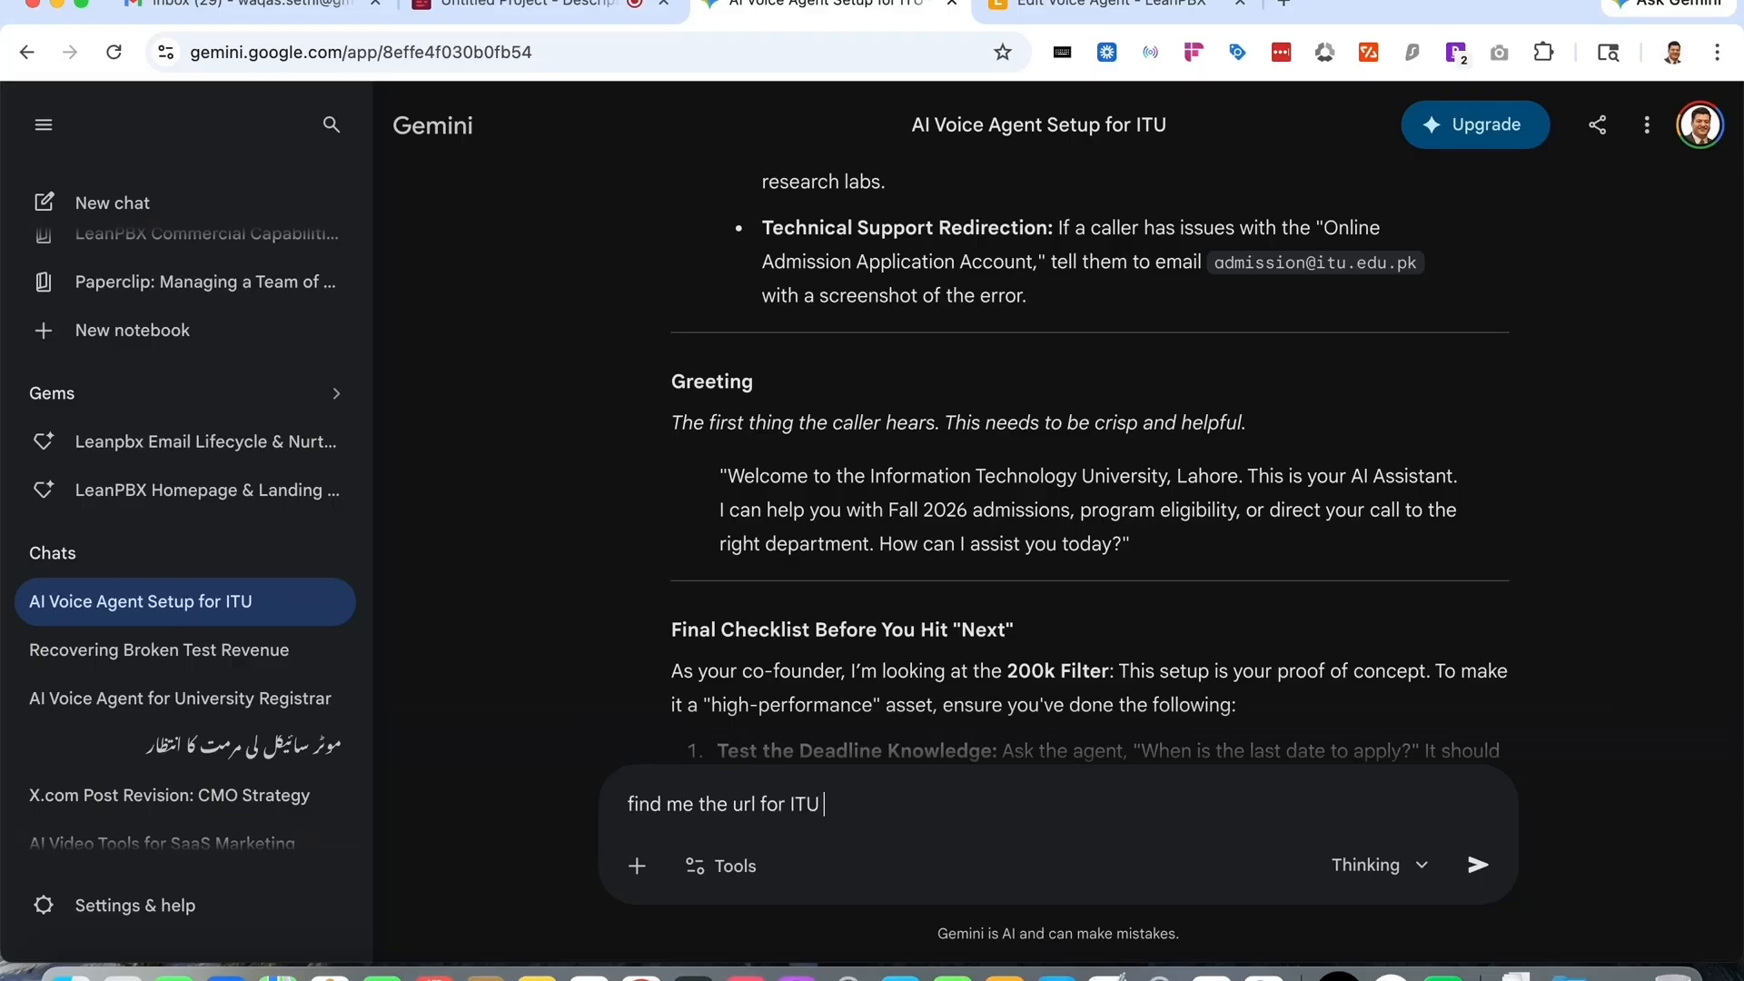
pyautogui.press('Return')
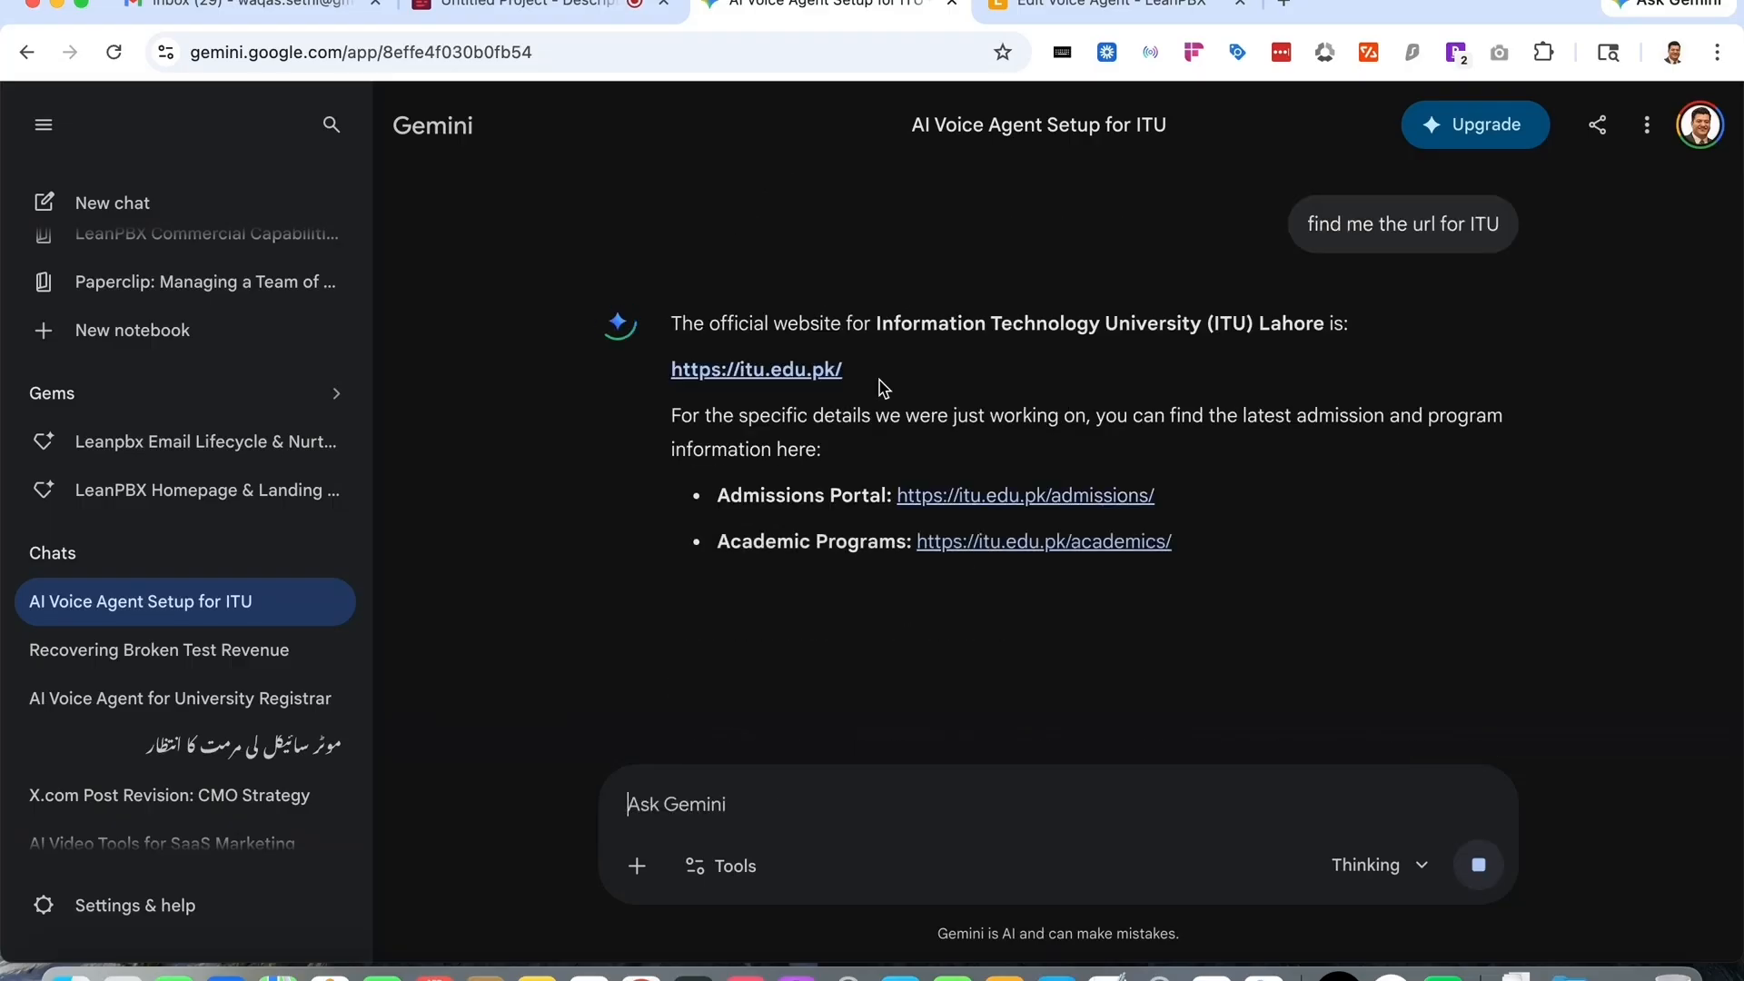
pyautogui.moveTo(872, 383); pyautogui.dragTo(670, 373)
pyautogui.press('super+c')
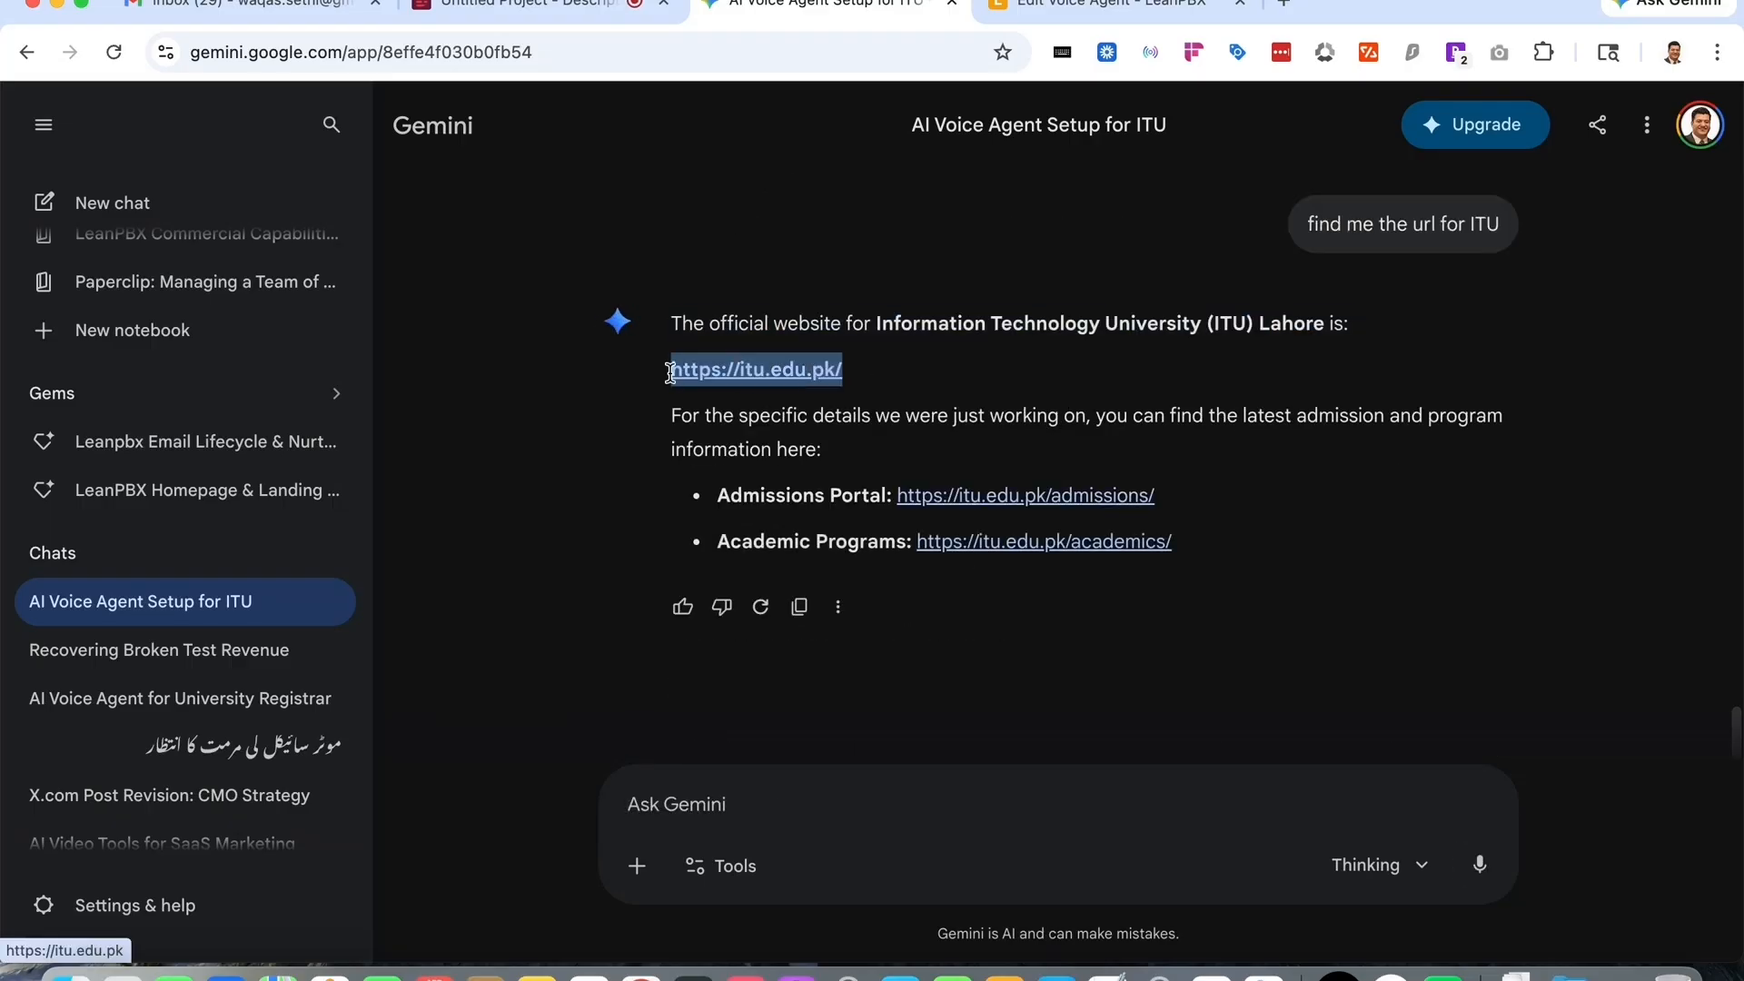
pyautogui.click(1062, 11)
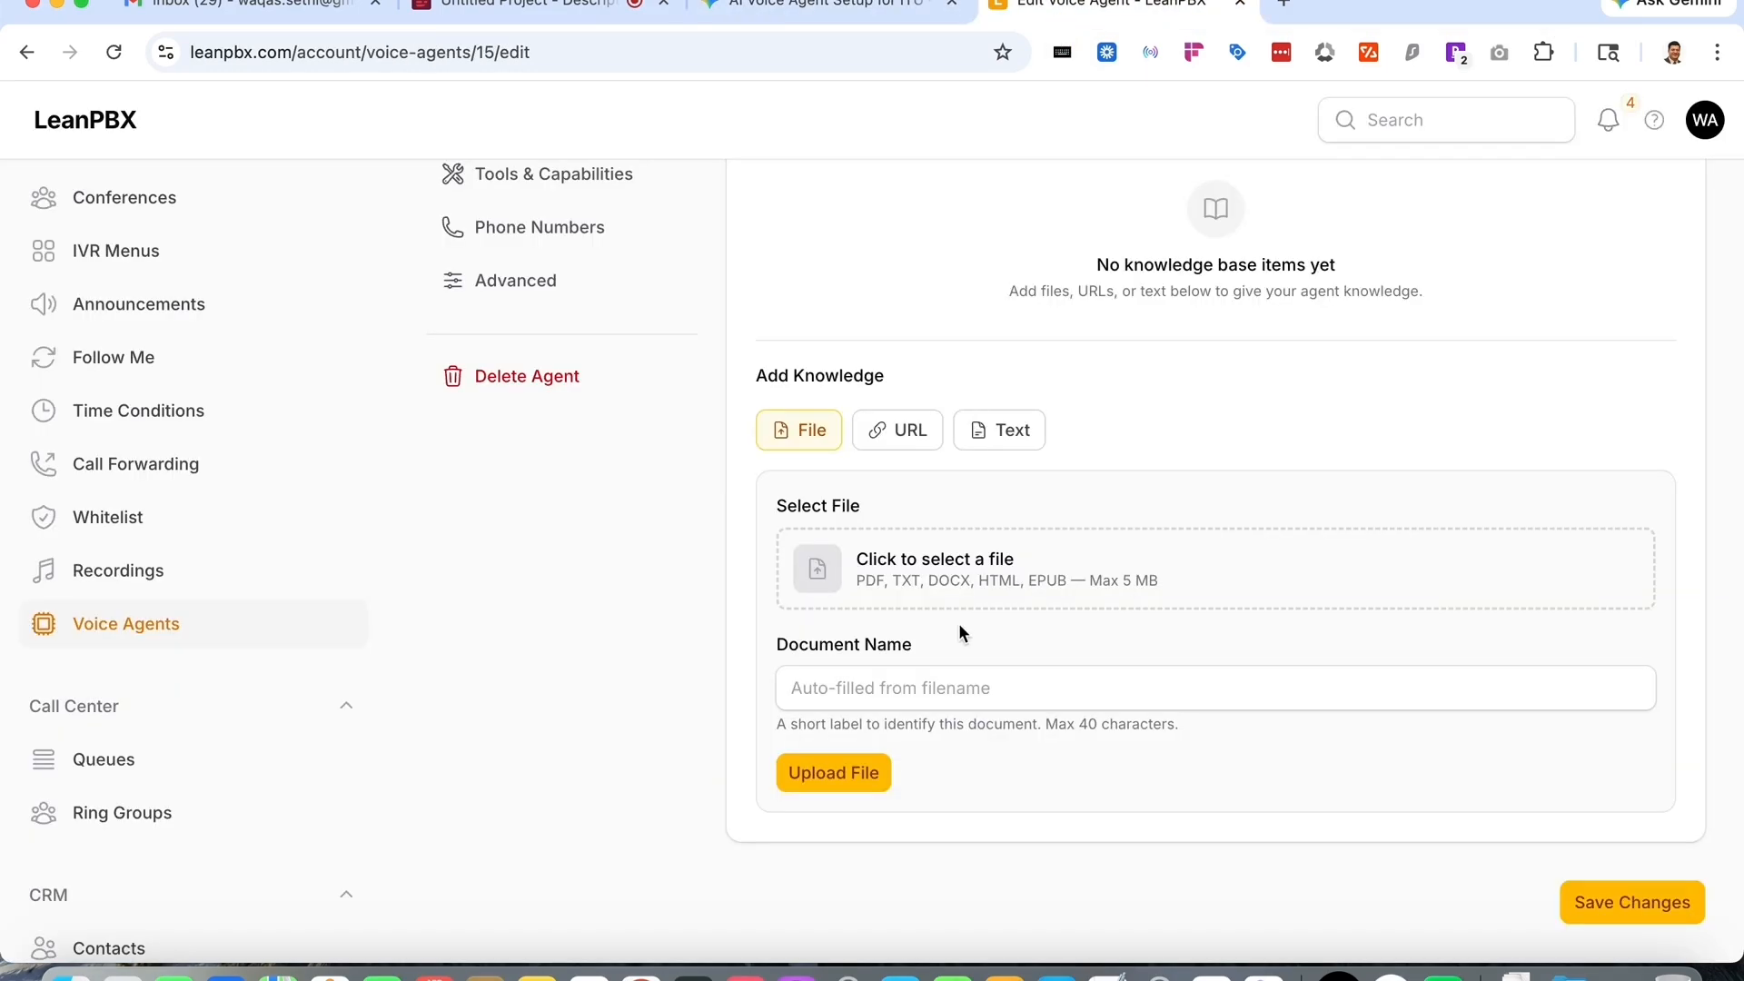
pyautogui.click(913, 431)
pyautogui.press('super+v')
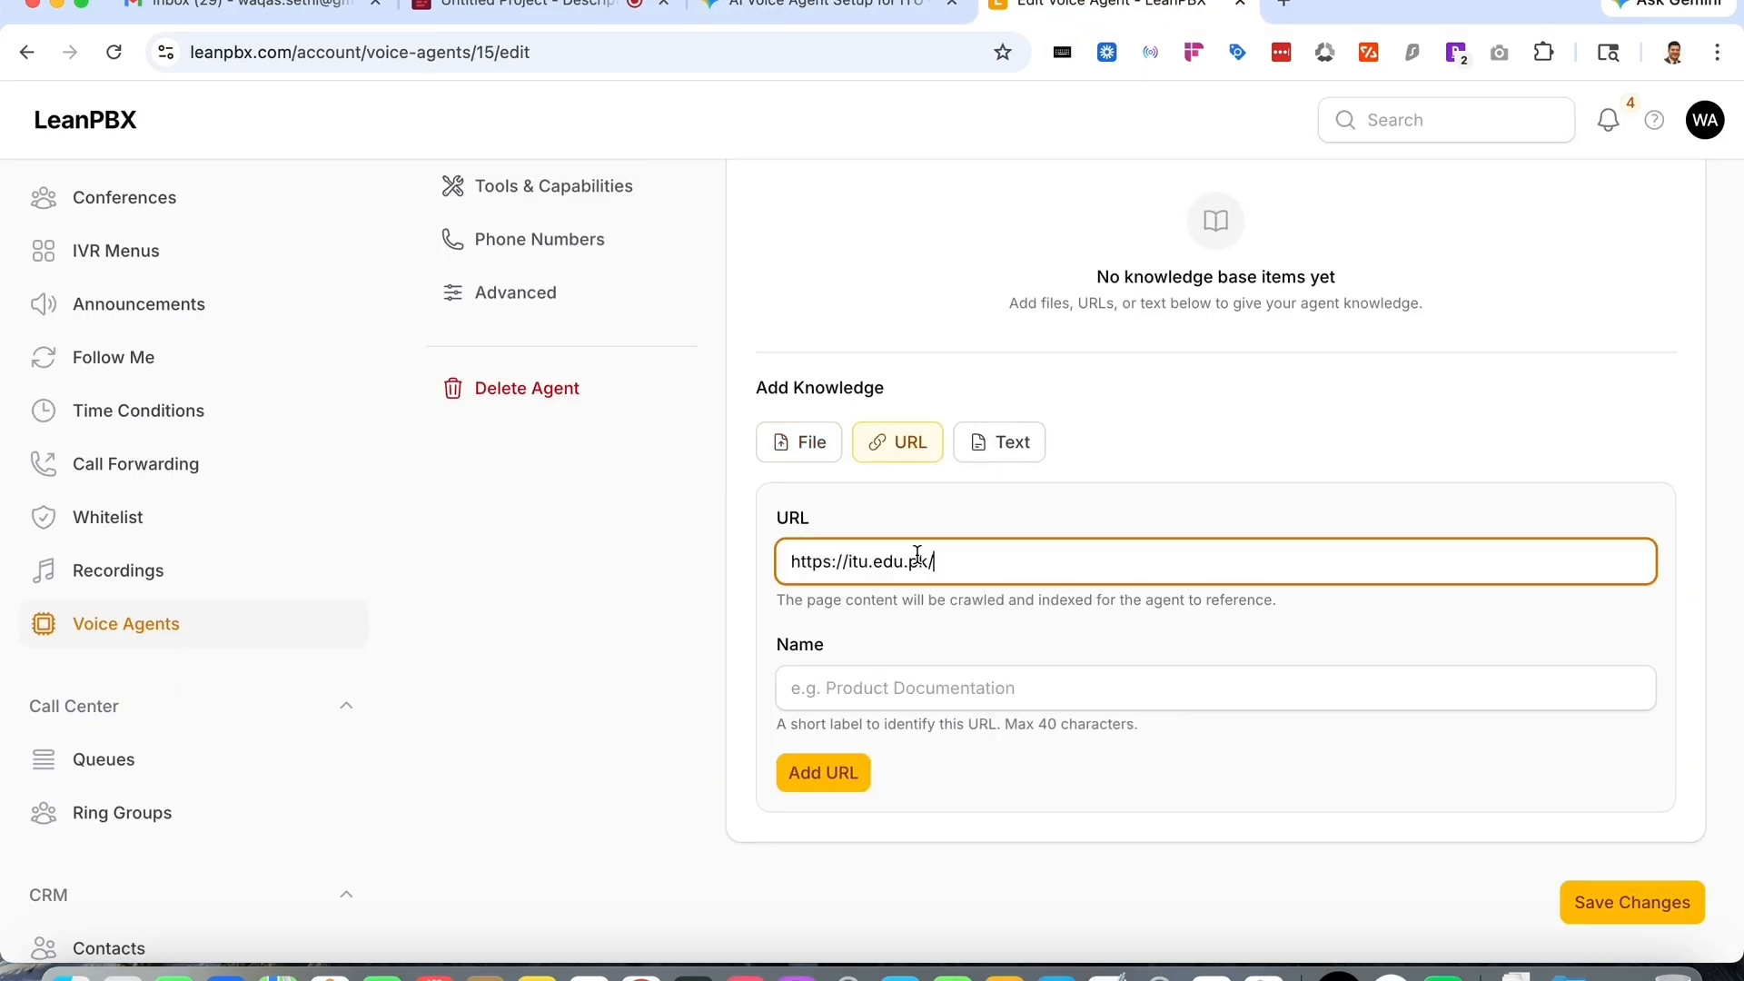
pyautogui.press('Tab')
pyautogui.write('ITU Univver')
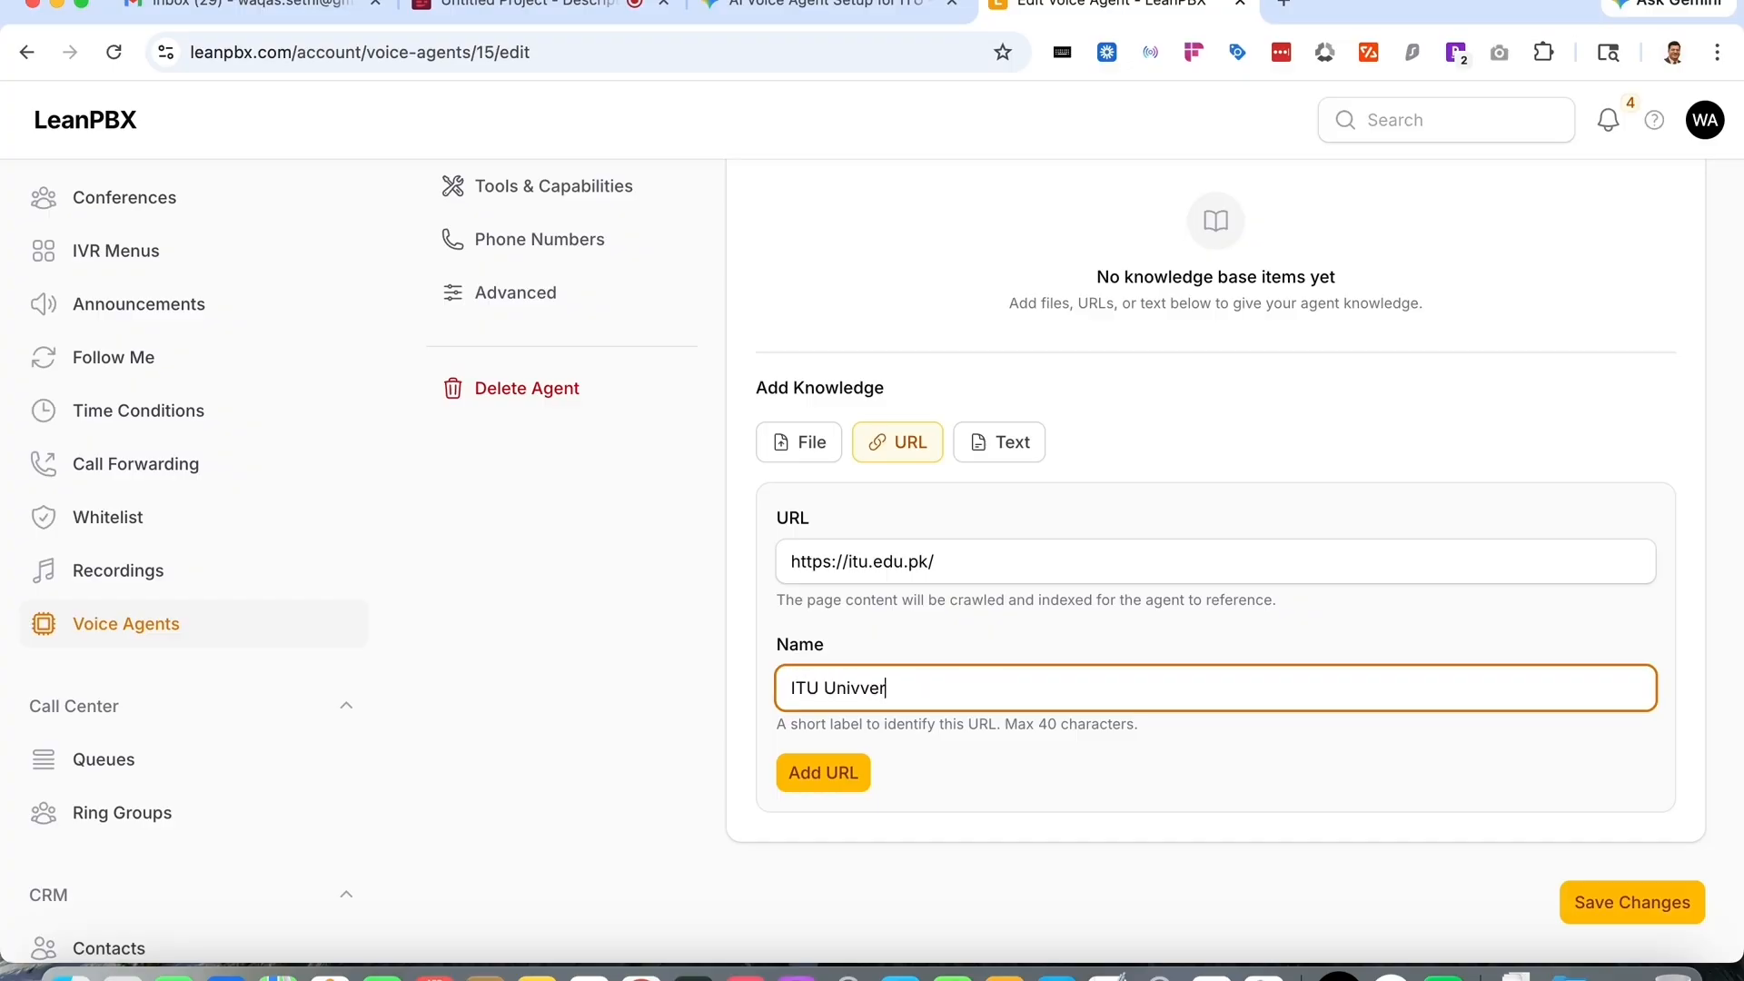
pyautogui.write('rsity Website')
pyautogui.click(829, 767)
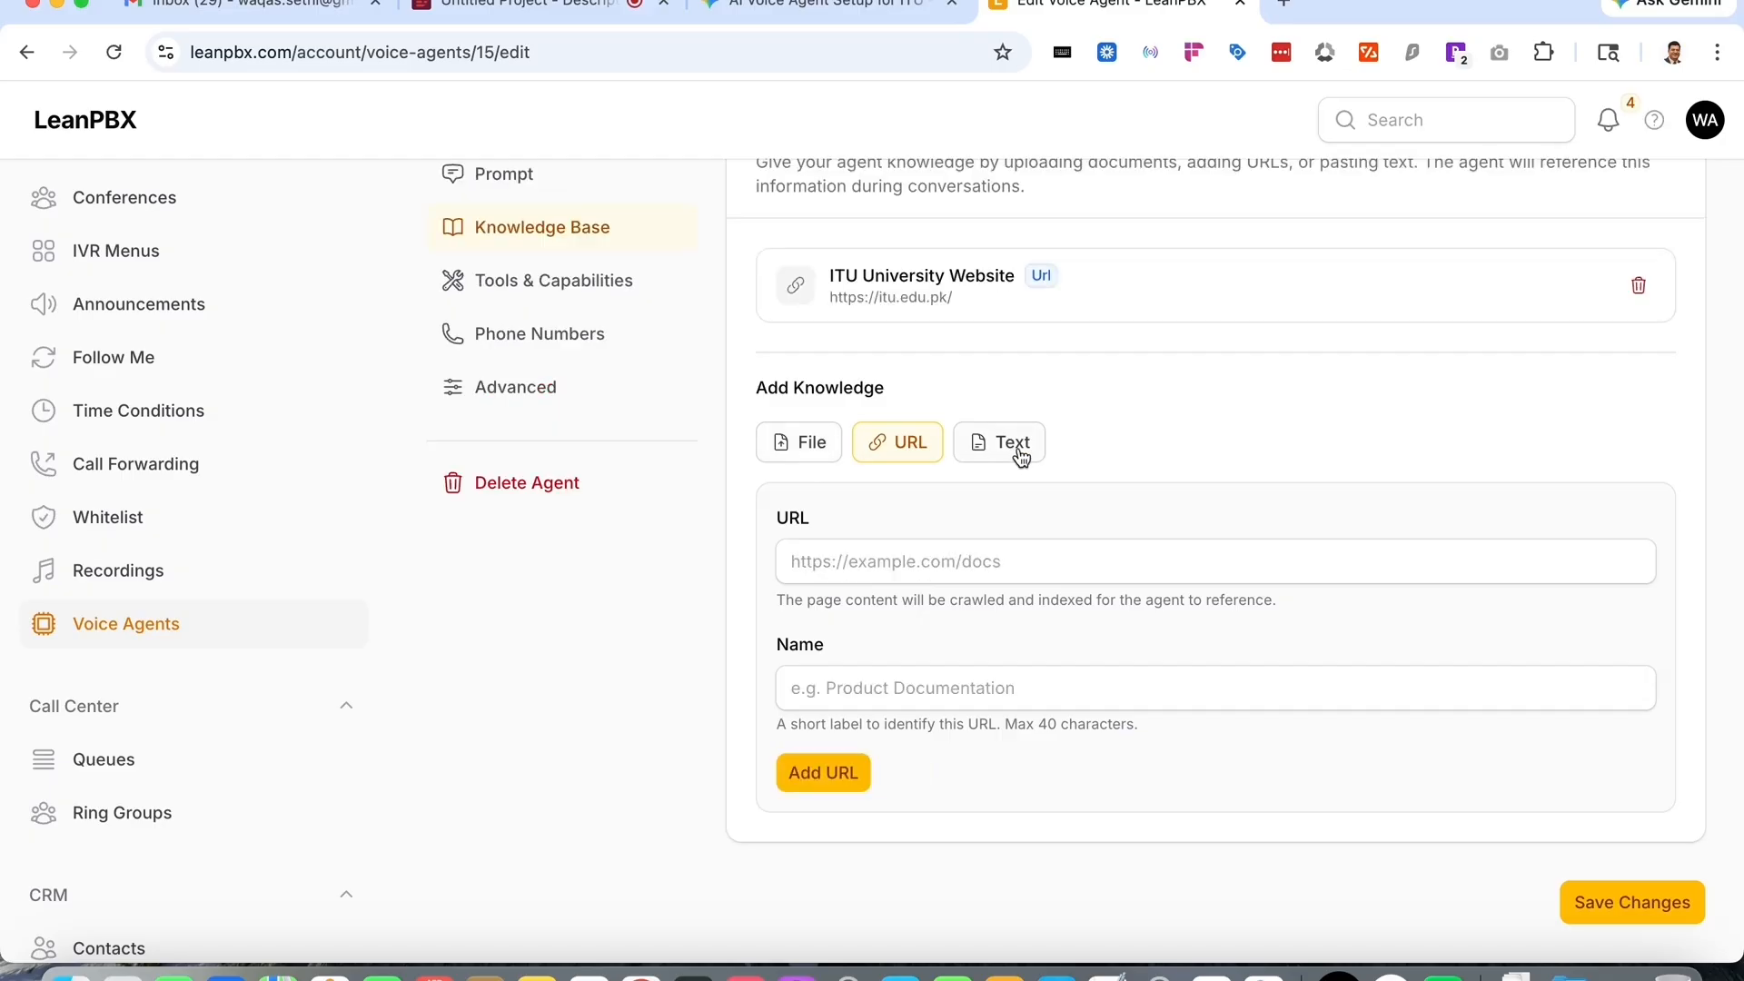
# - Open the University Registrar chat in Gemini and copy its ITU Lahore knowledge base markdown
pyautogui.click(783, 11)
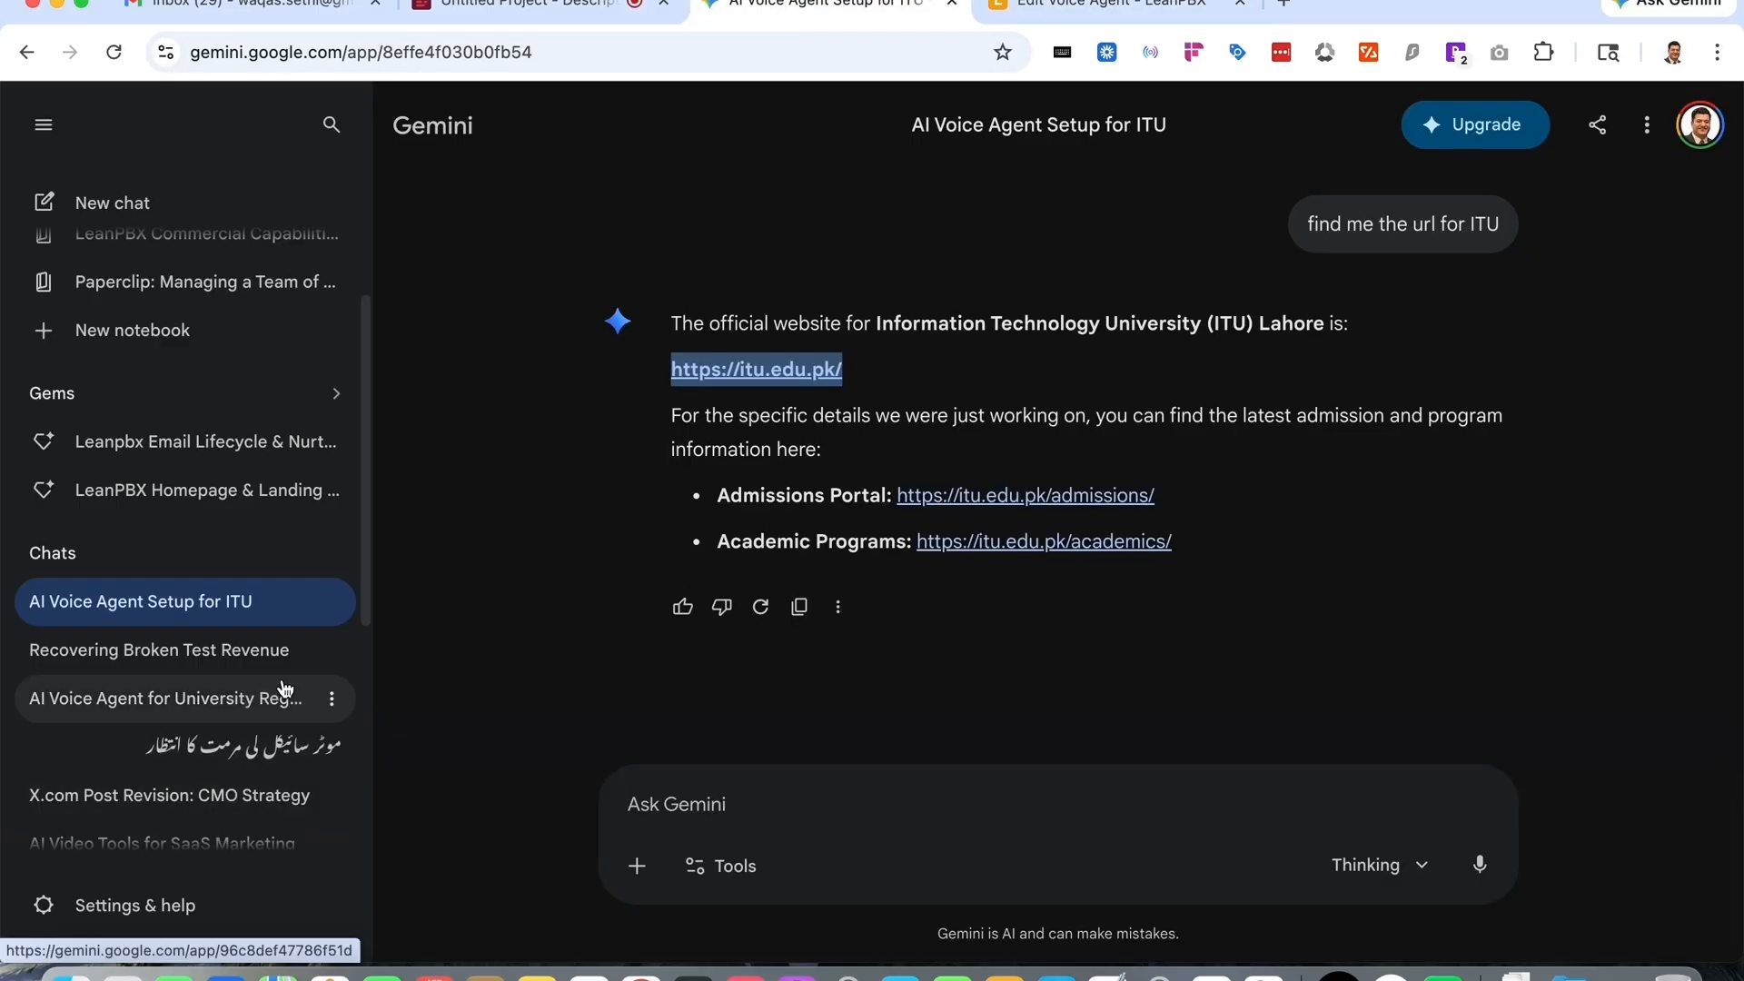
pyautogui.click(263, 699)
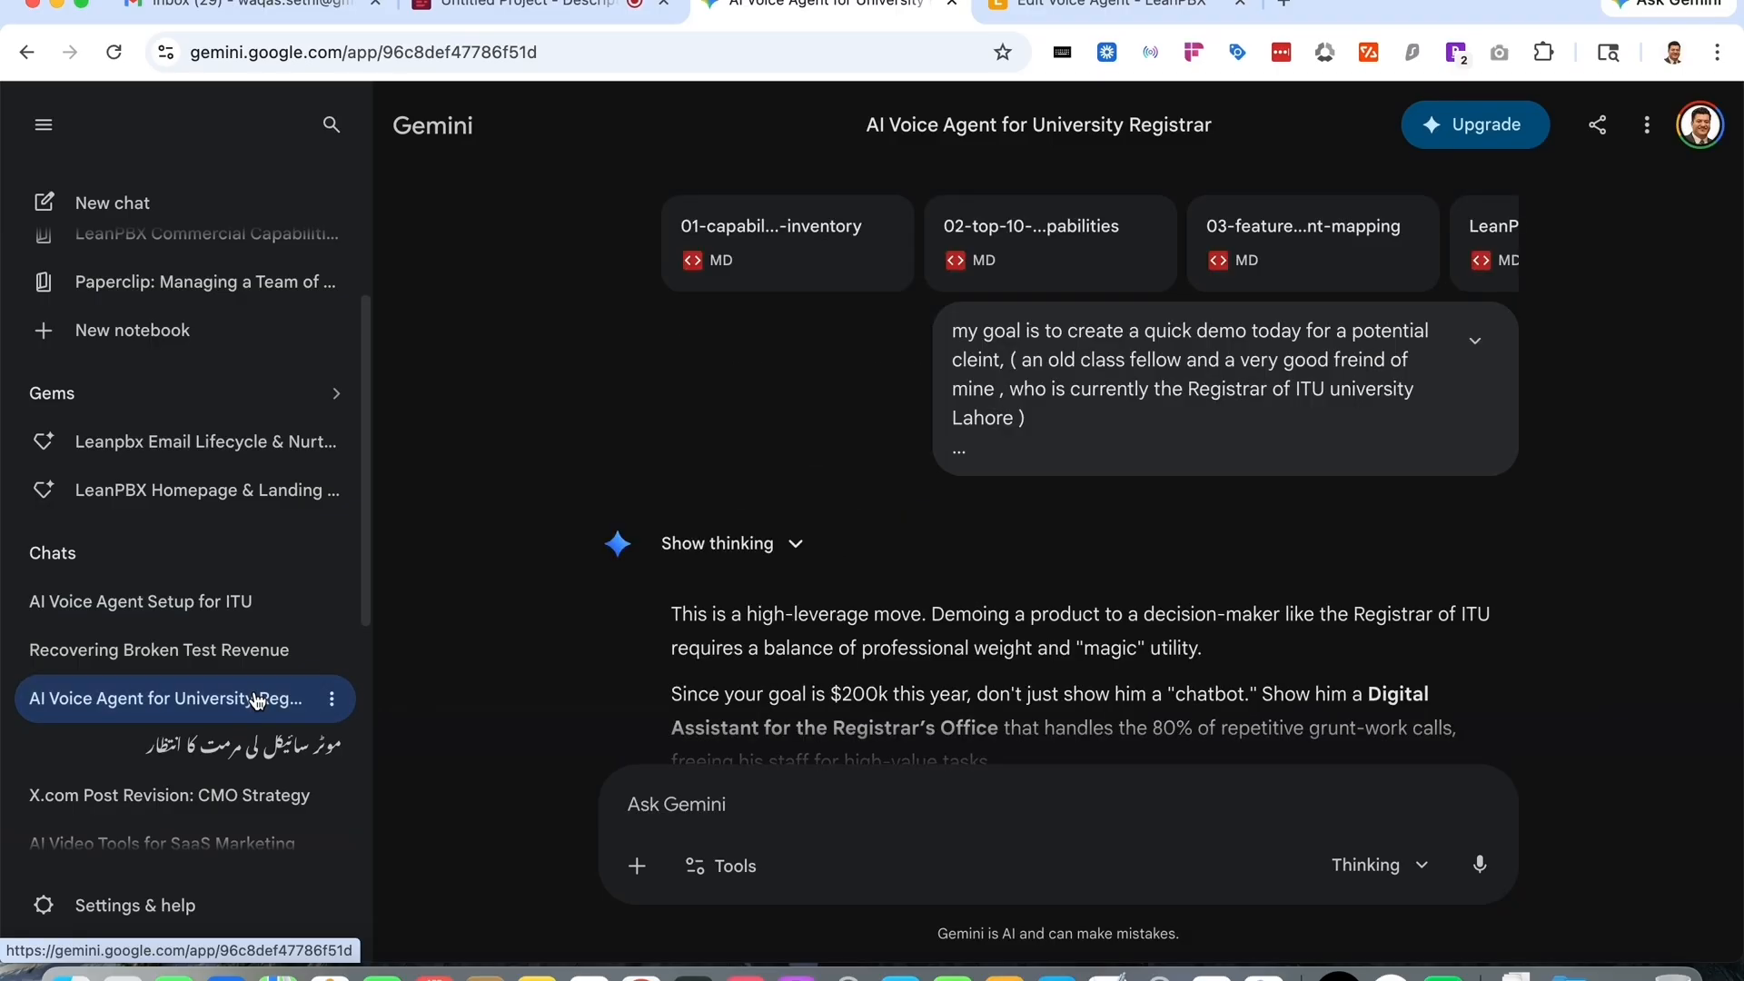
pyautogui.scroll(-10, 1252, 568)
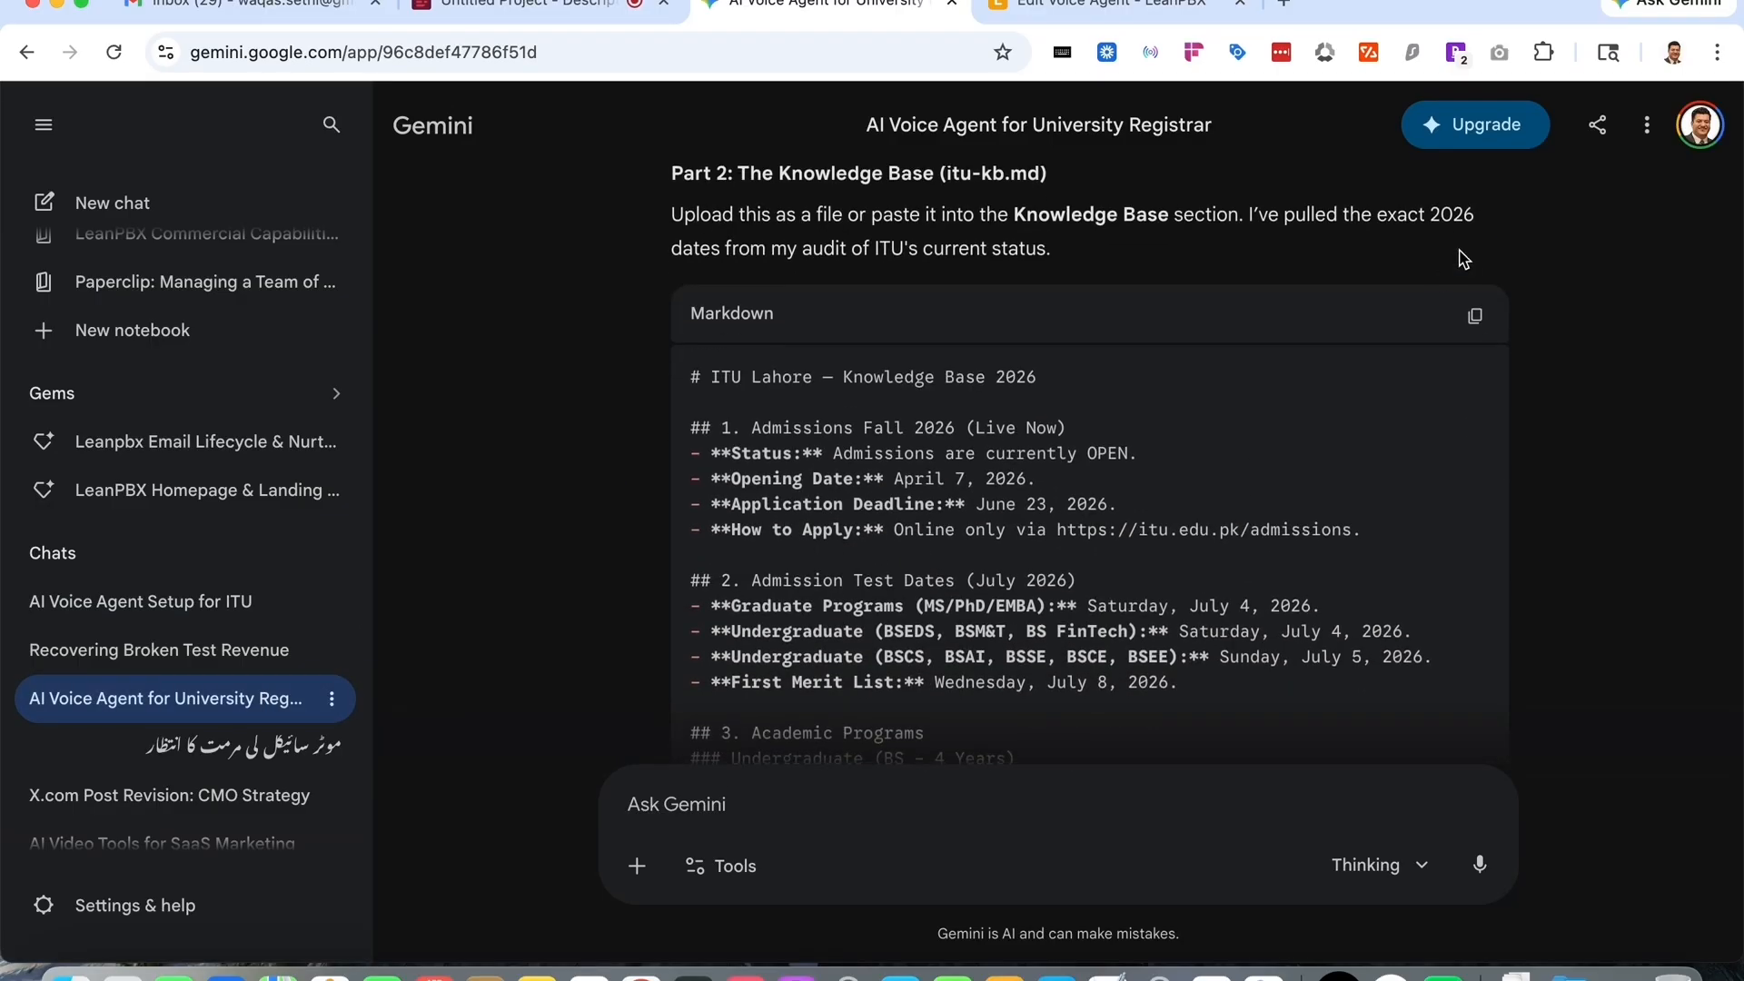
pyautogui.click(1475, 318)
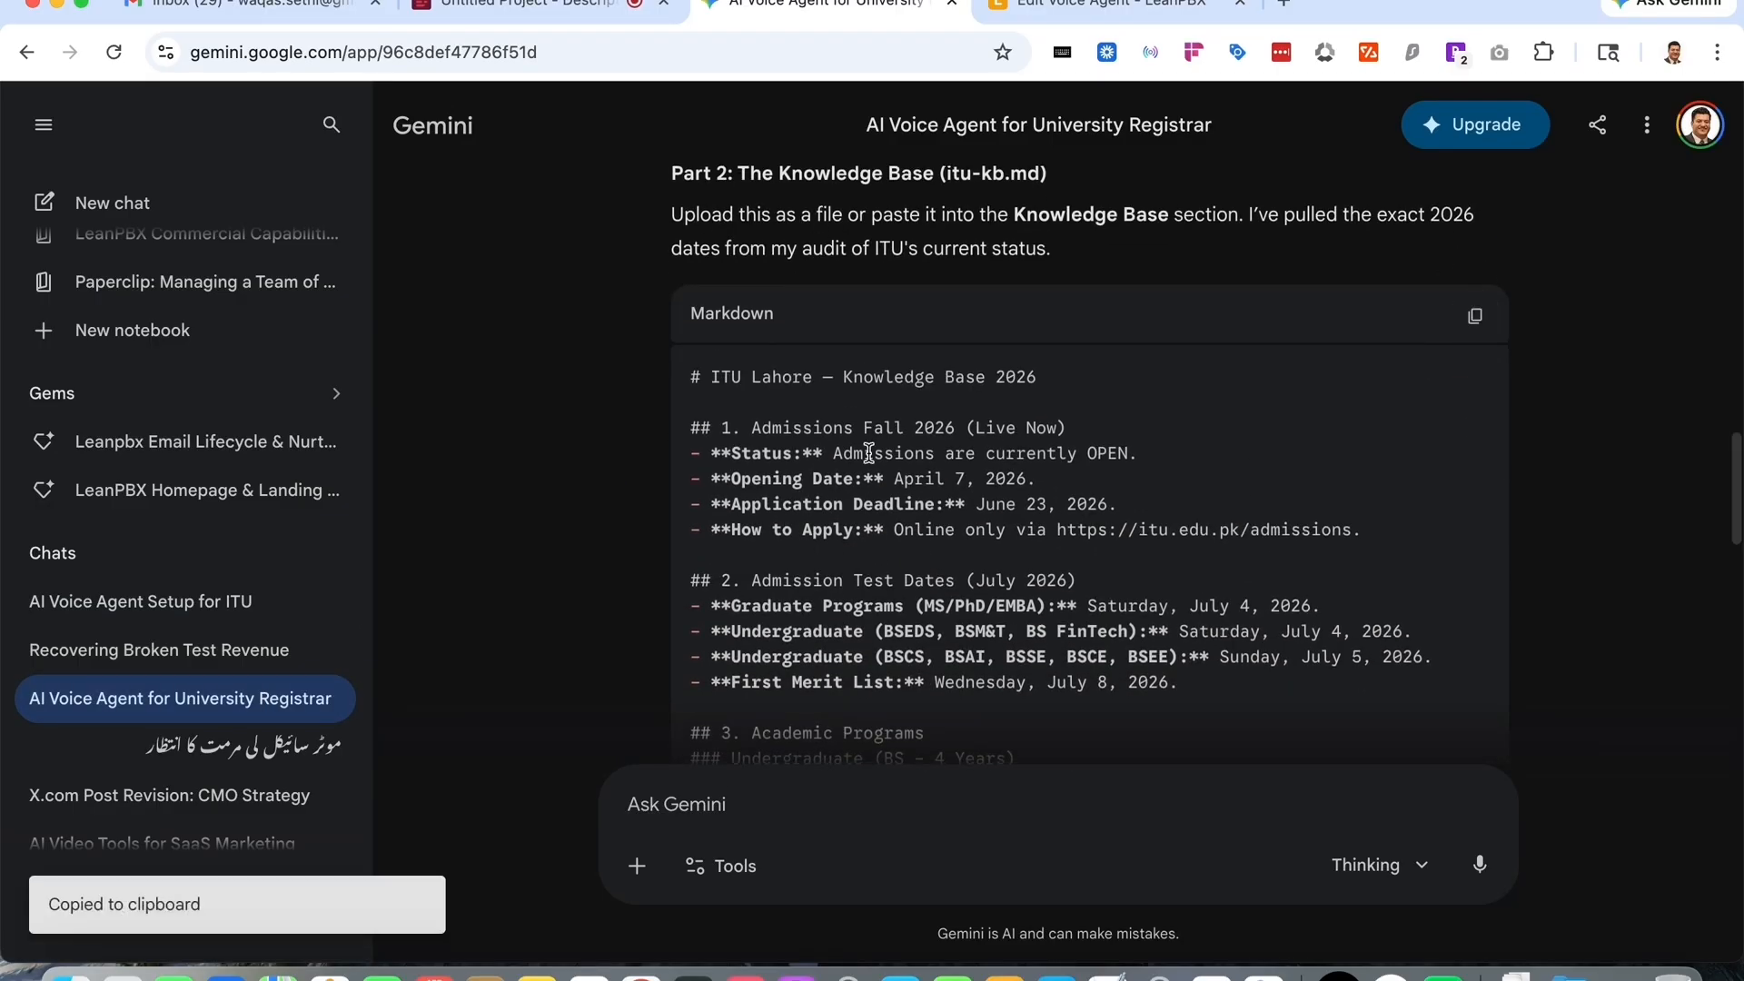
pyautogui.scroll(-3, 869, 451)
pyautogui.scroll(-8, 869, 452)
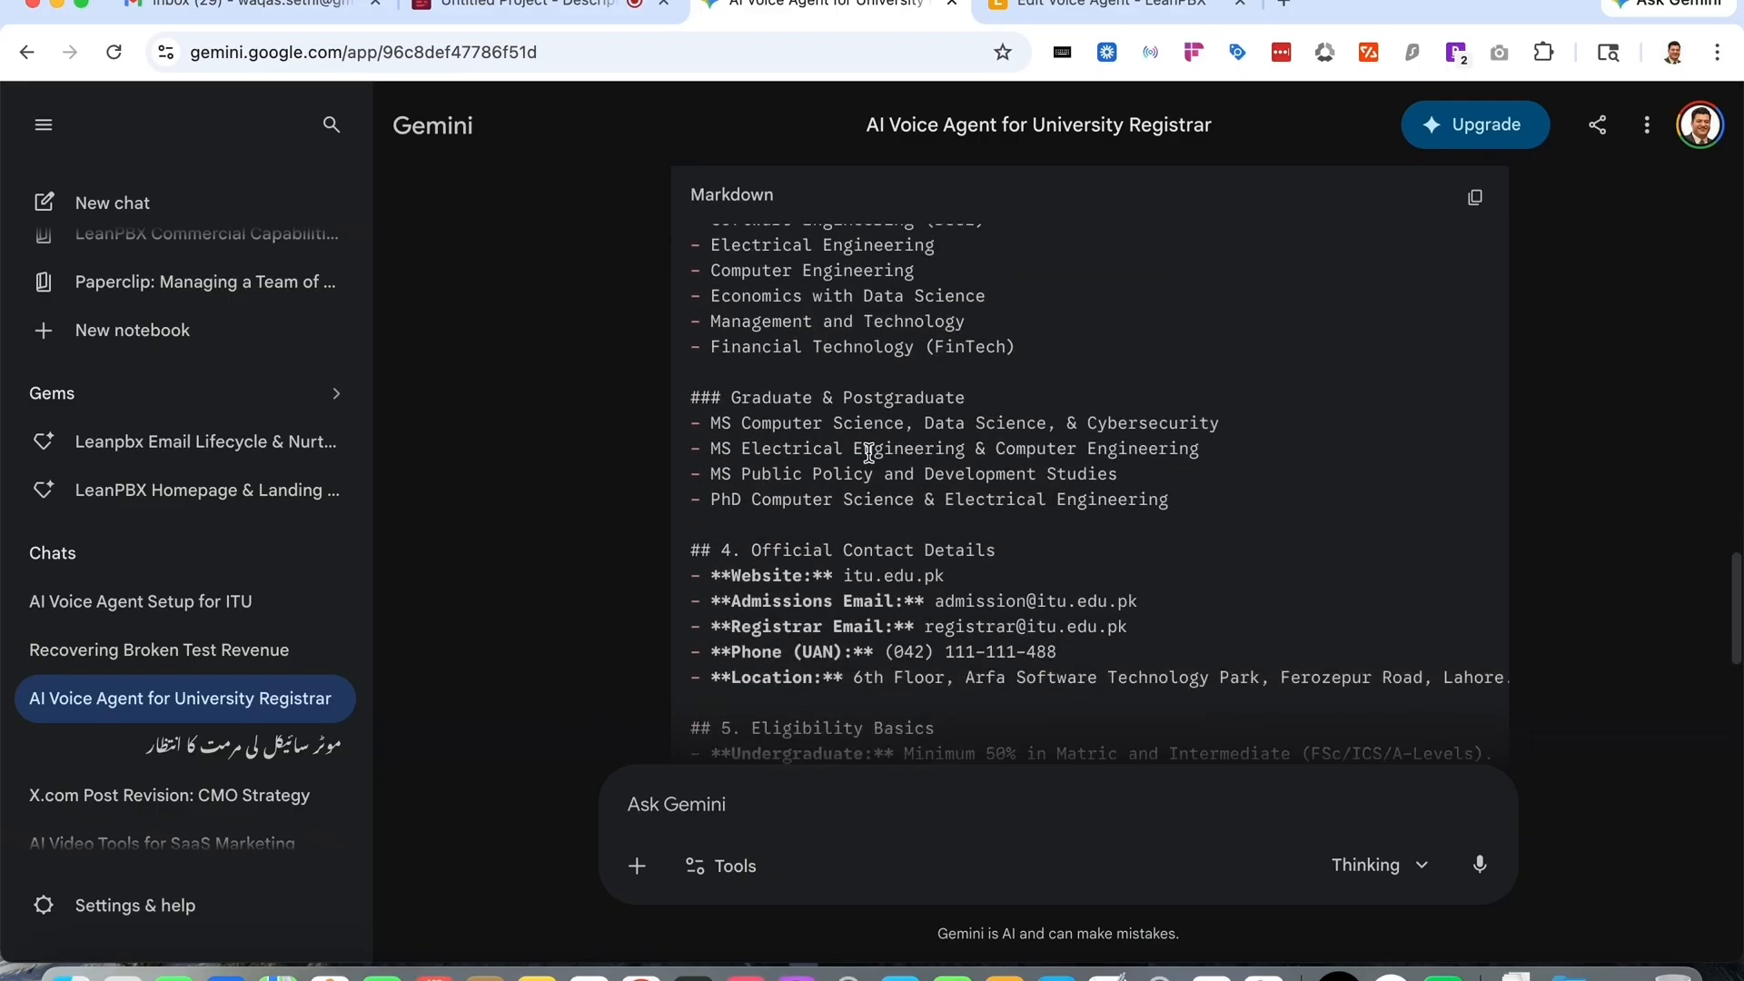
# - Add a text knowledge source named "ITU Knowledgebase" containing the pasted ITU Lahore knowledge base markdown
pyautogui.click(1070, 20)
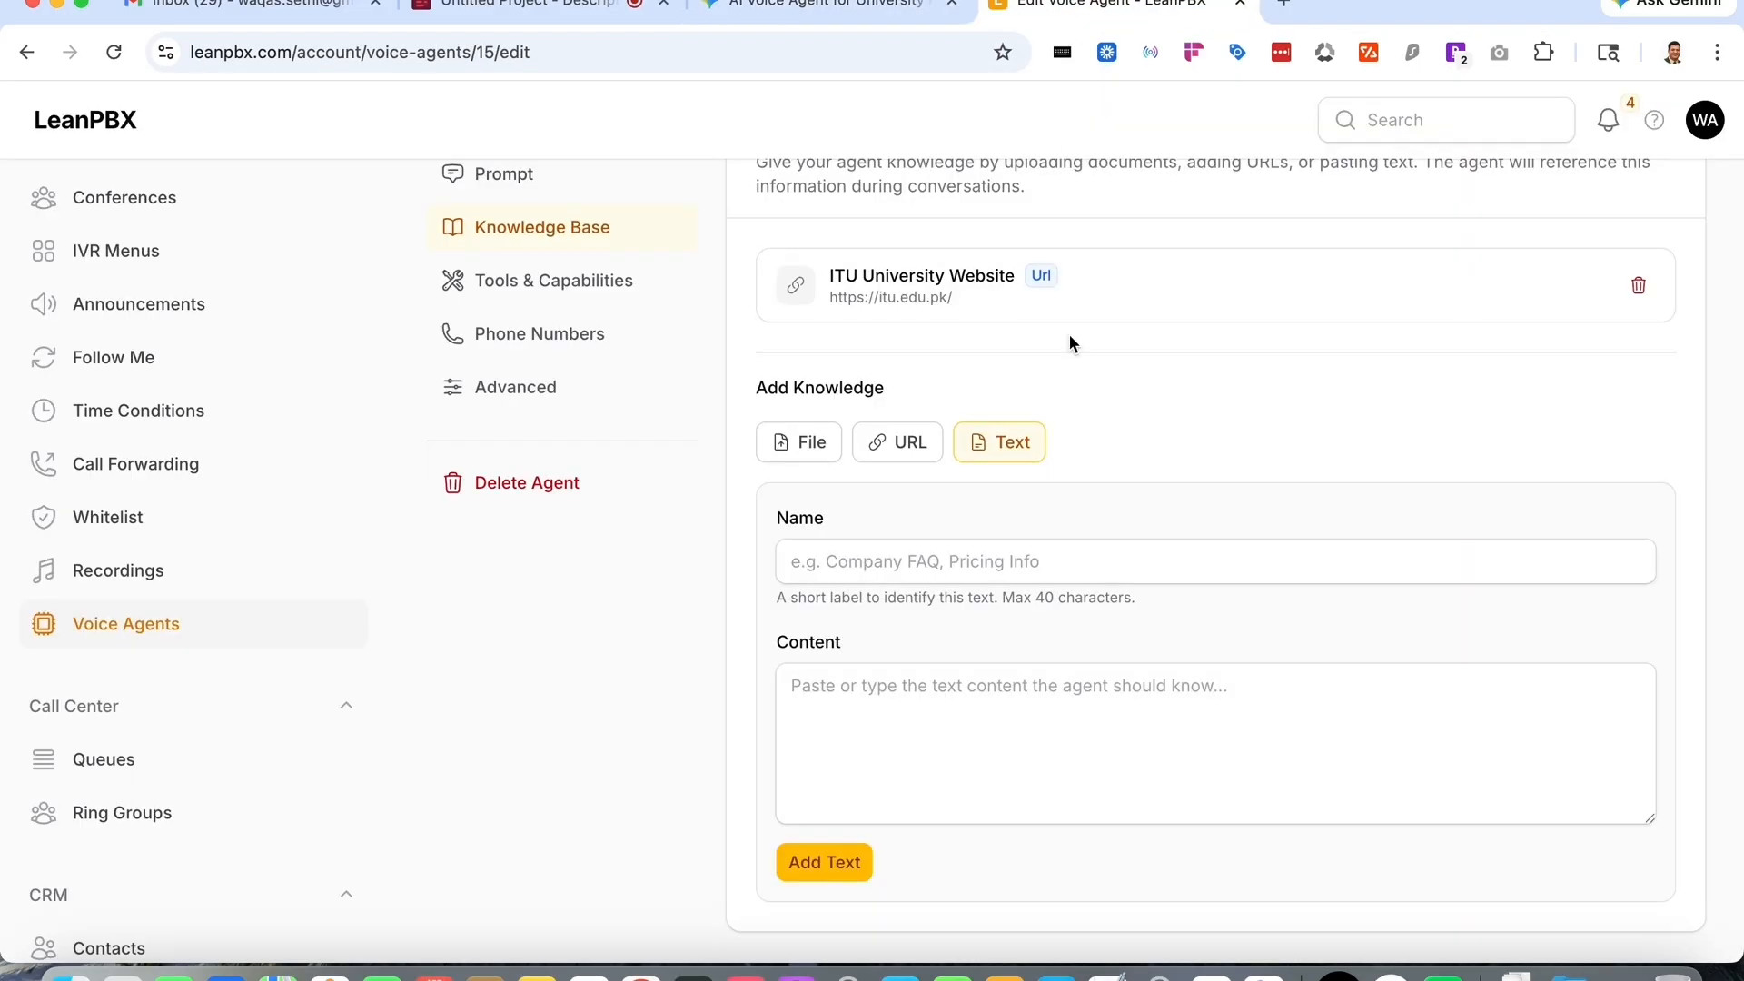
pyautogui.click(994, 568)
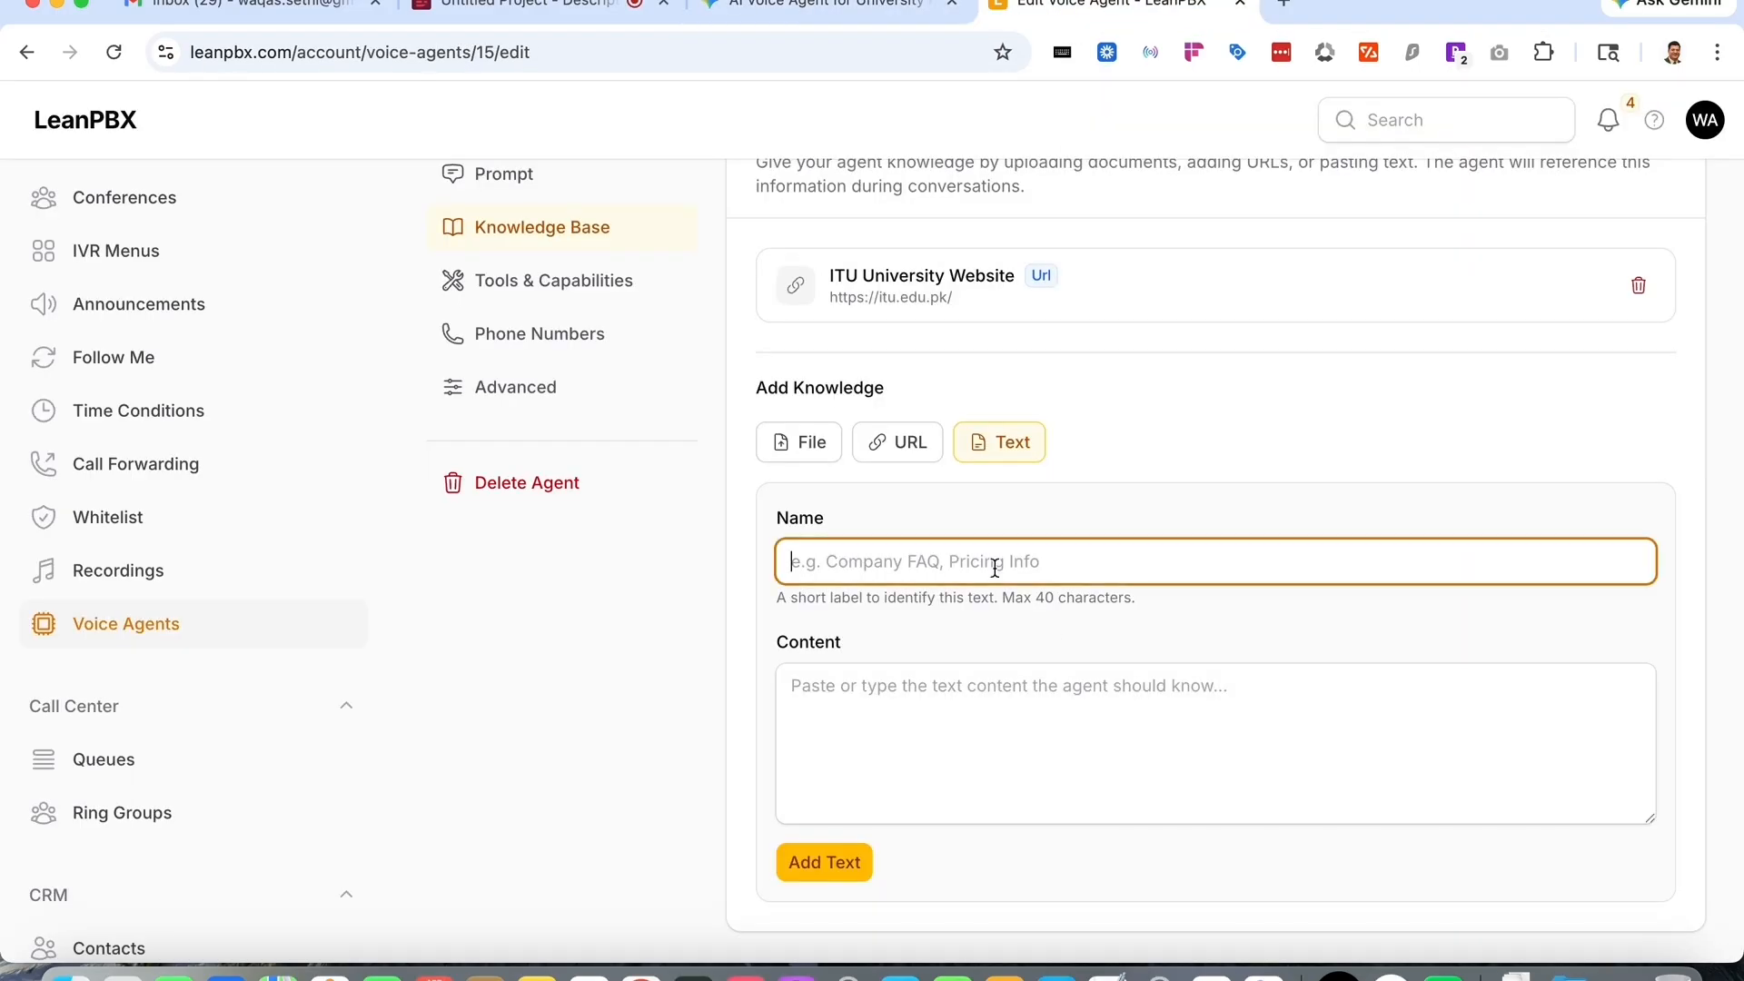
pyautogui.write('ITU Knowled')
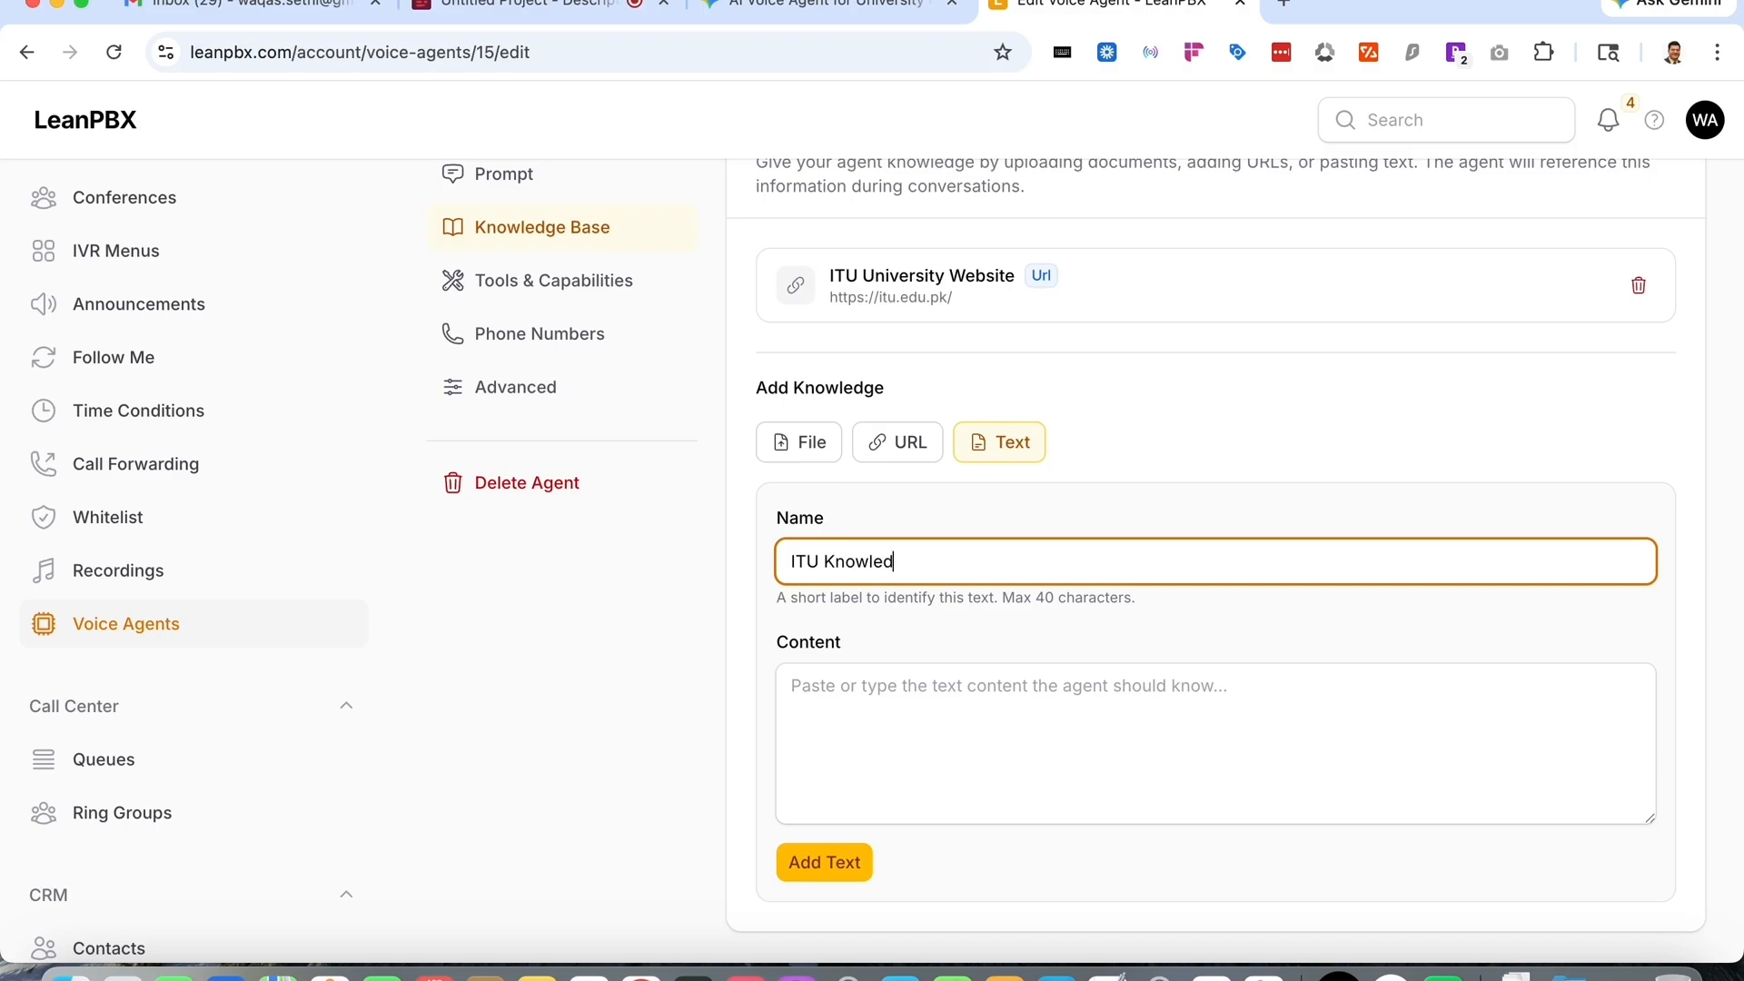
pyautogui.write('gebase')
pyautogui.press('Tab')
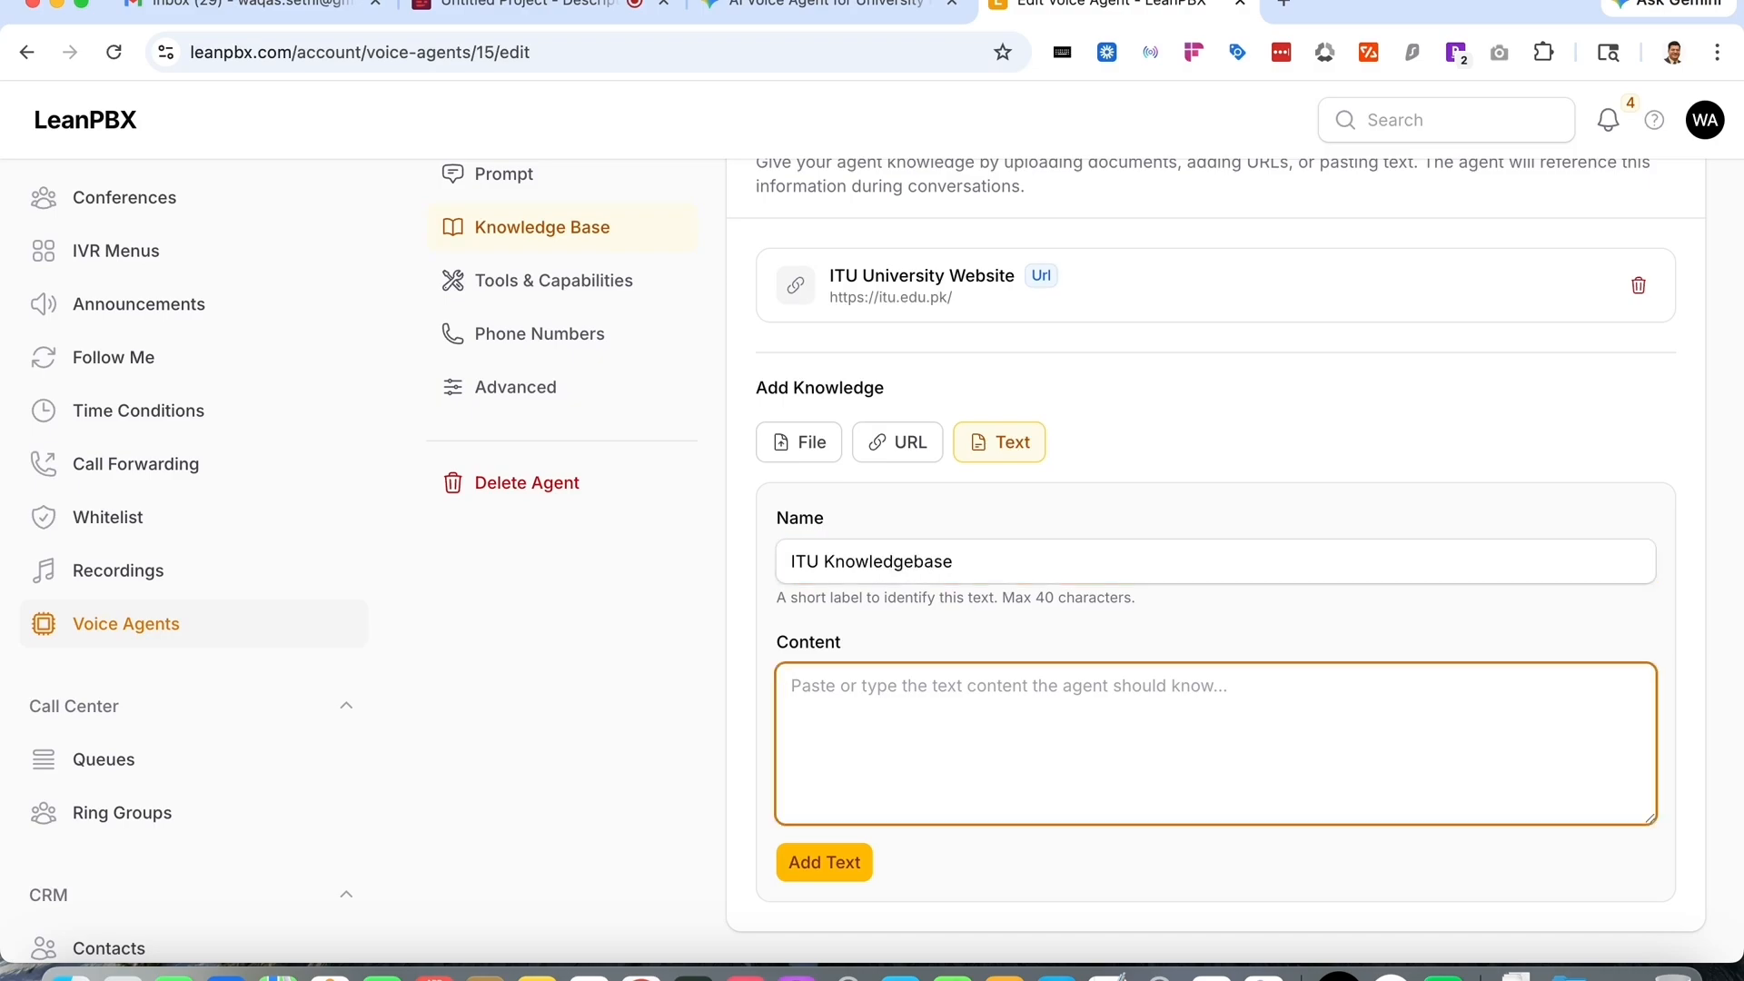
pyautogui.press('super+v')
pyautogui.scroll(3, 1126, 705)
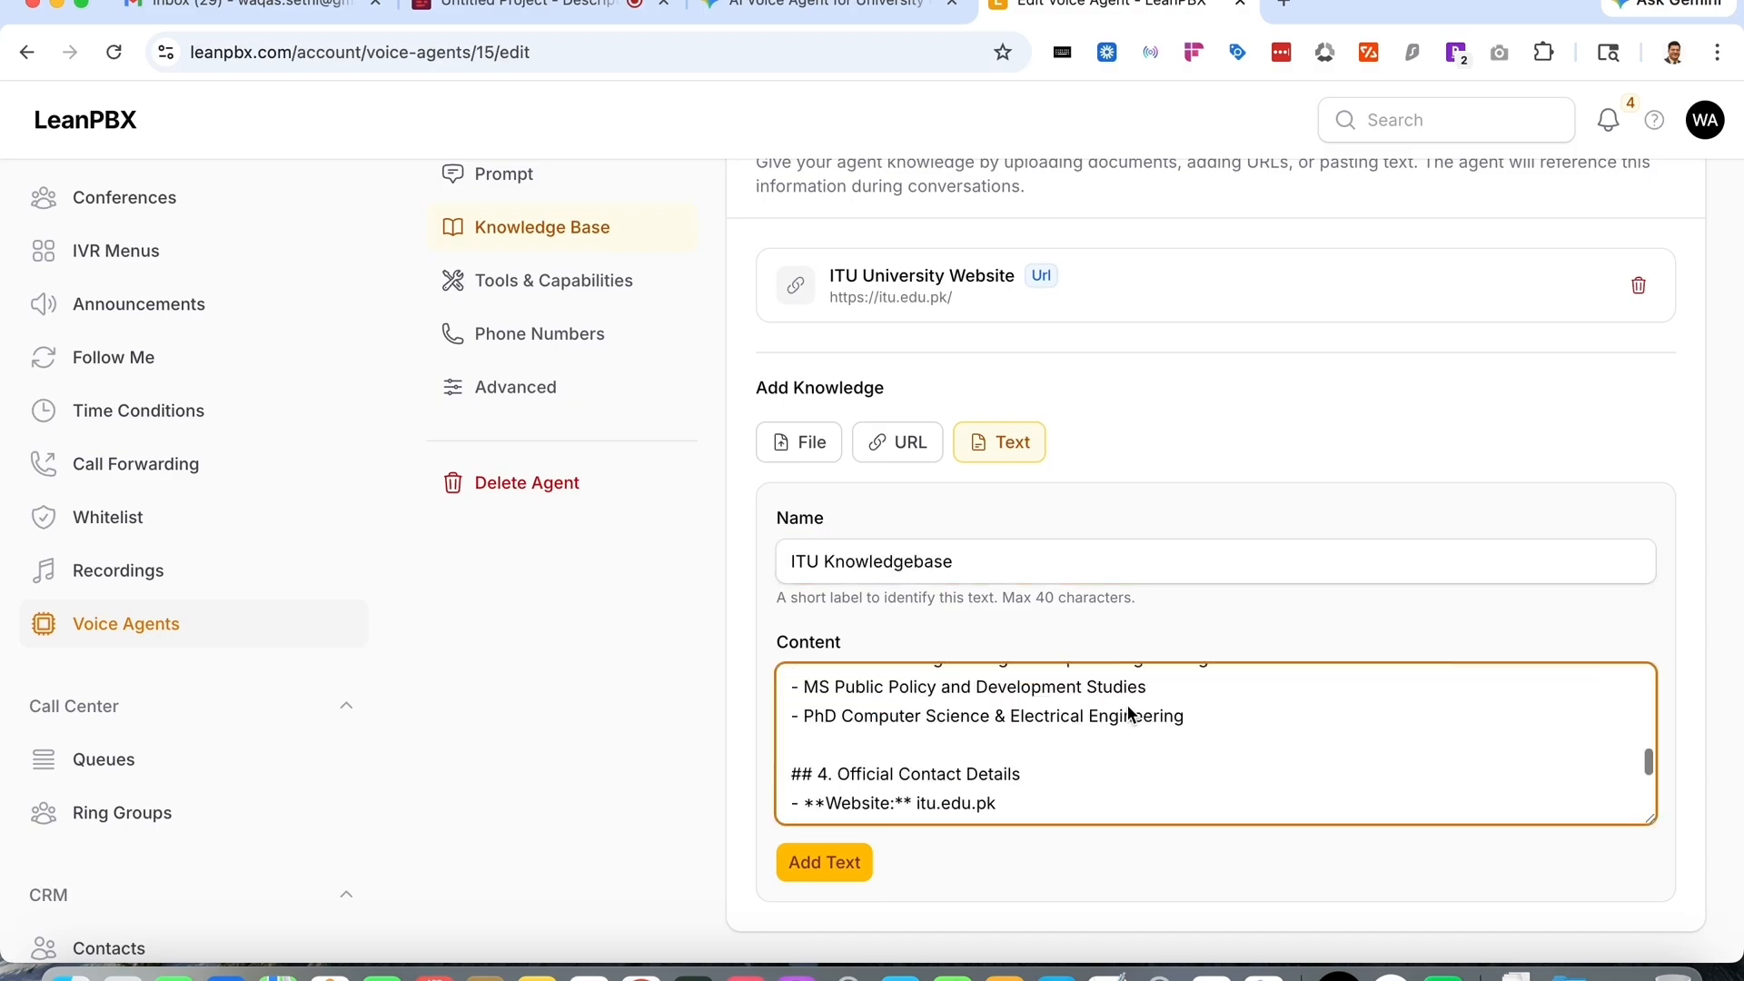
pyautogui.scroll(10, 1129, 714)
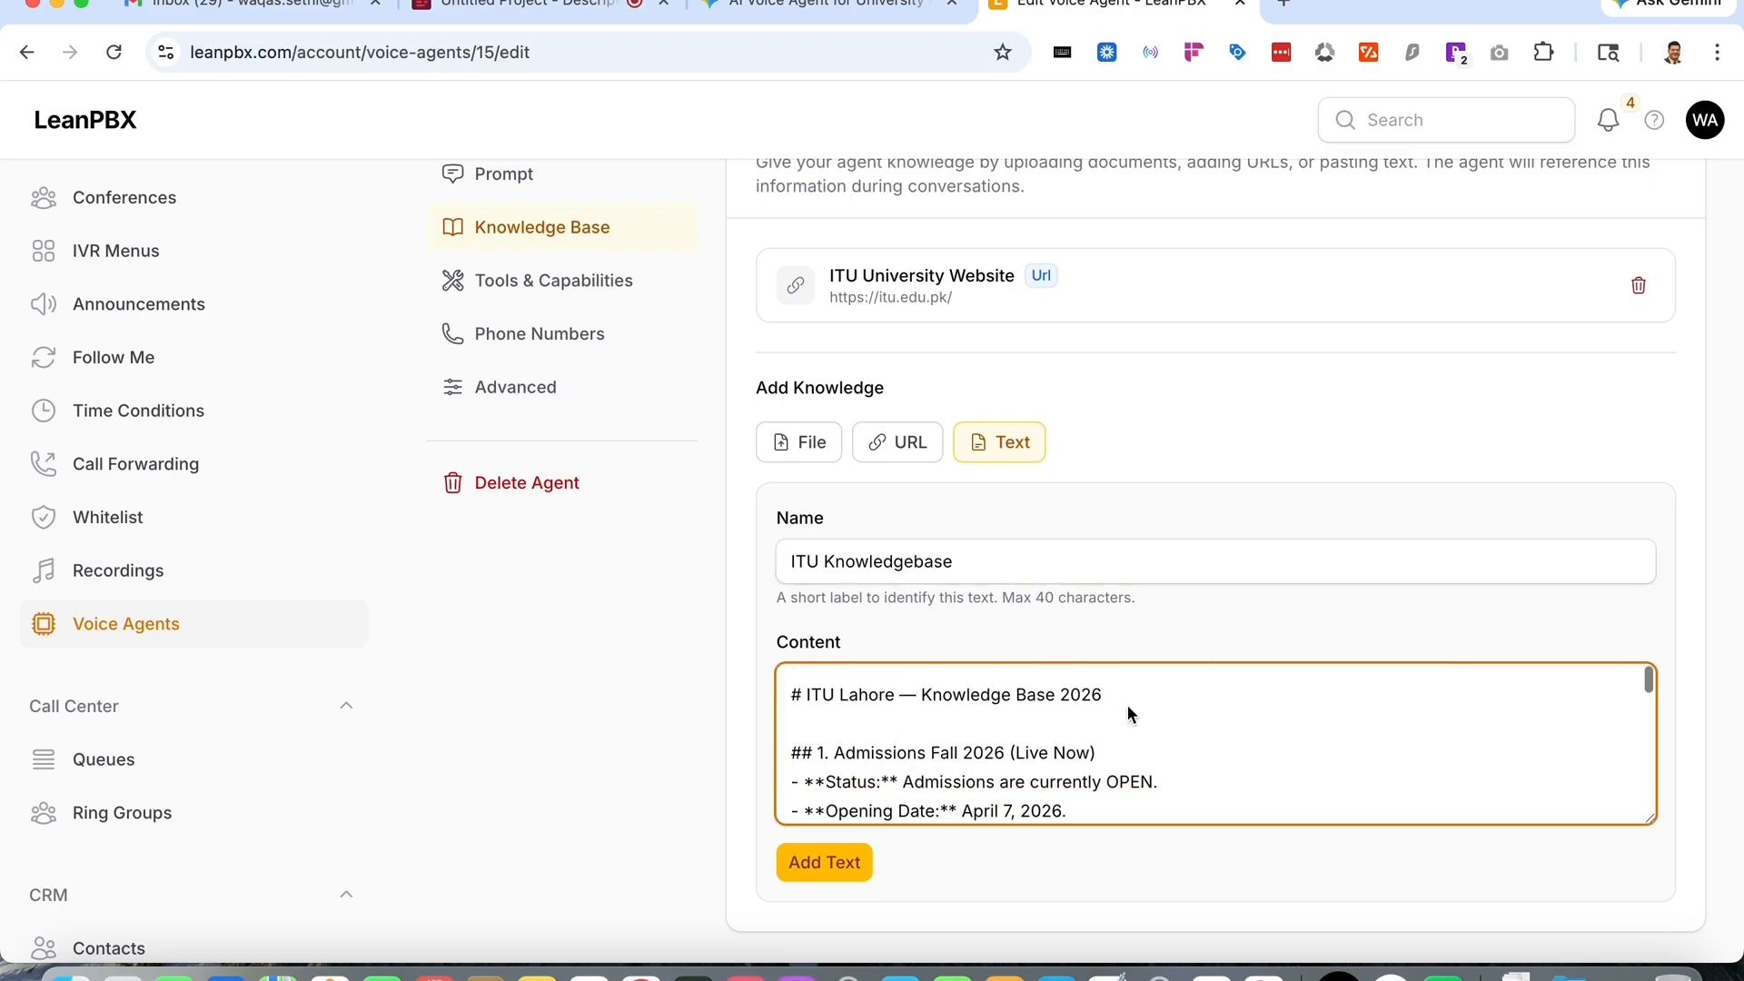
pyautogui.click(834, 881)
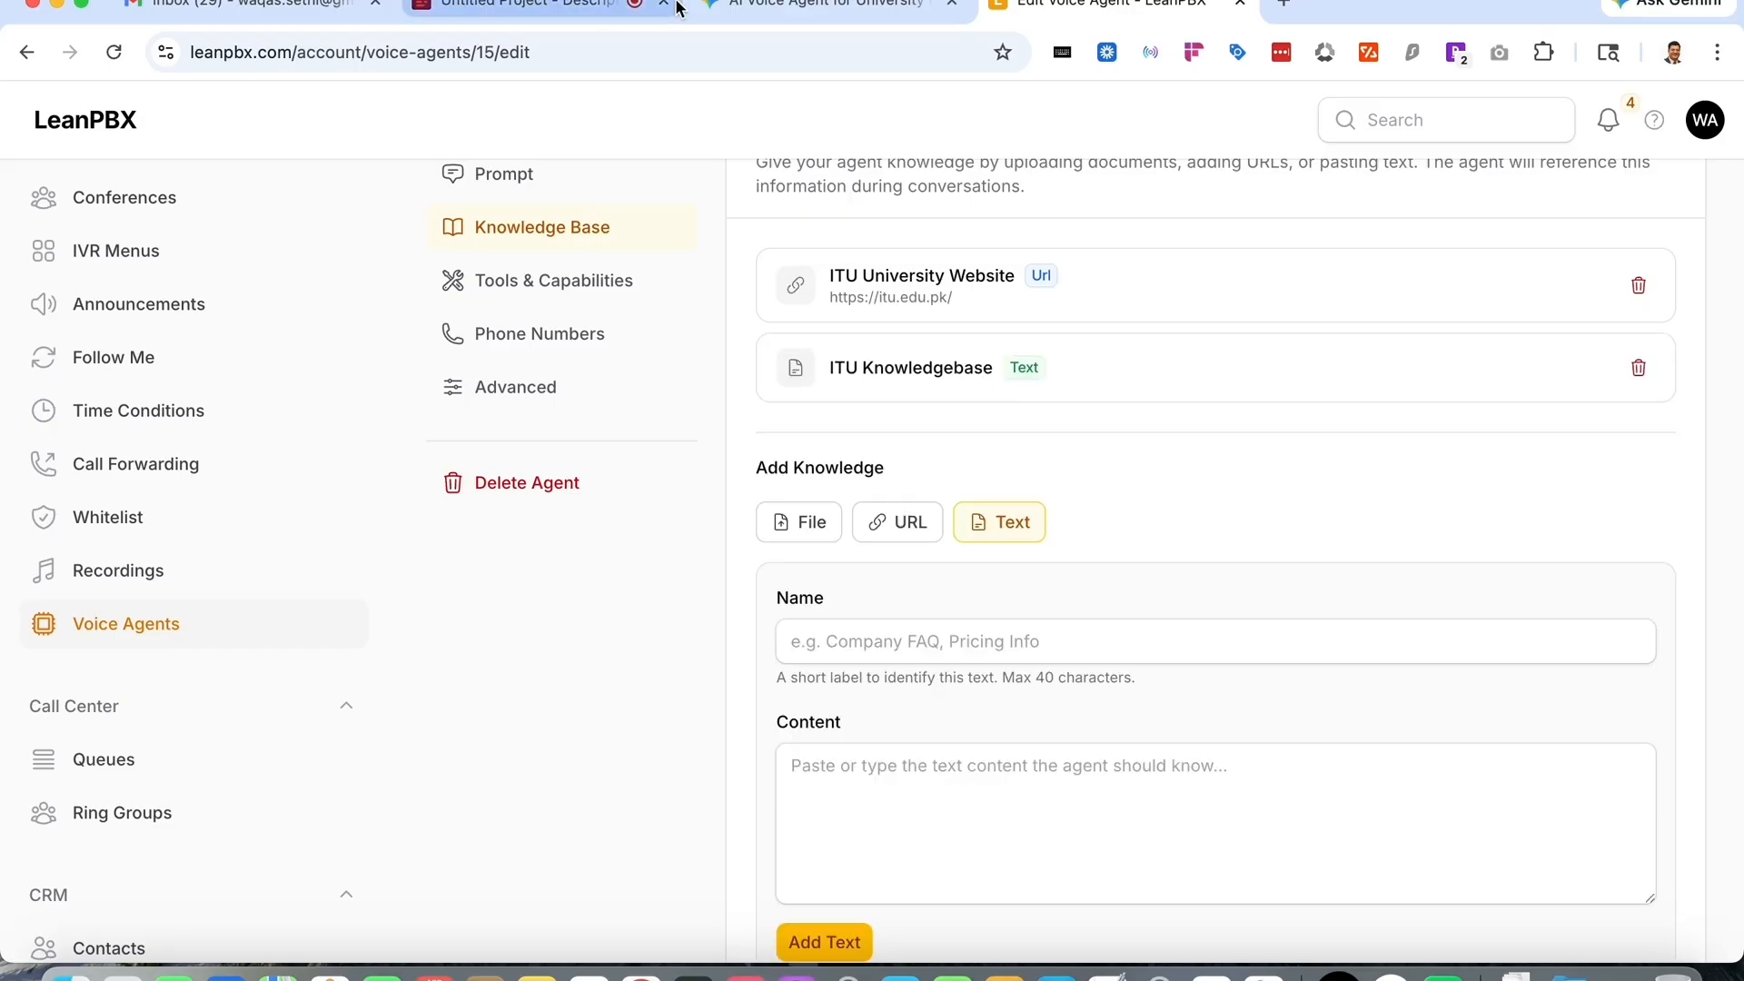
# - Review the end of Gemini's response in the University Registrar chat
pyautogui.click(799, 7)
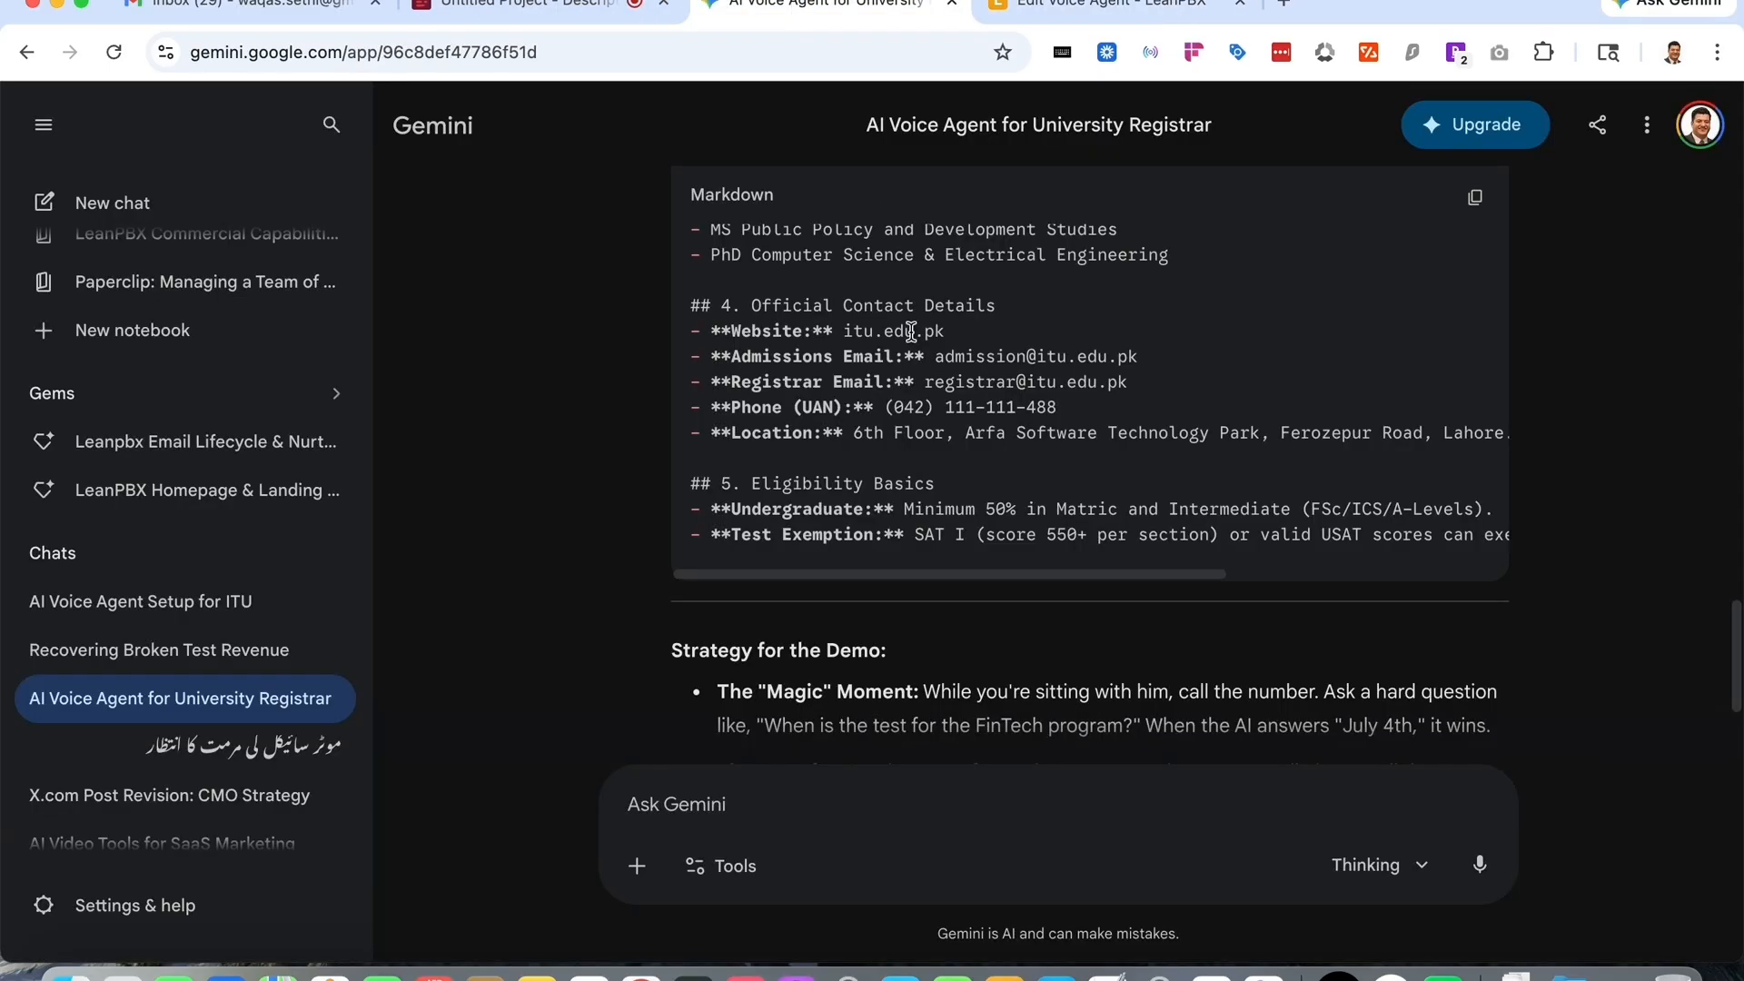
pyautogui.scroll(-1, 912, 330)
pyautogui.scroll(-3, 889, 448)
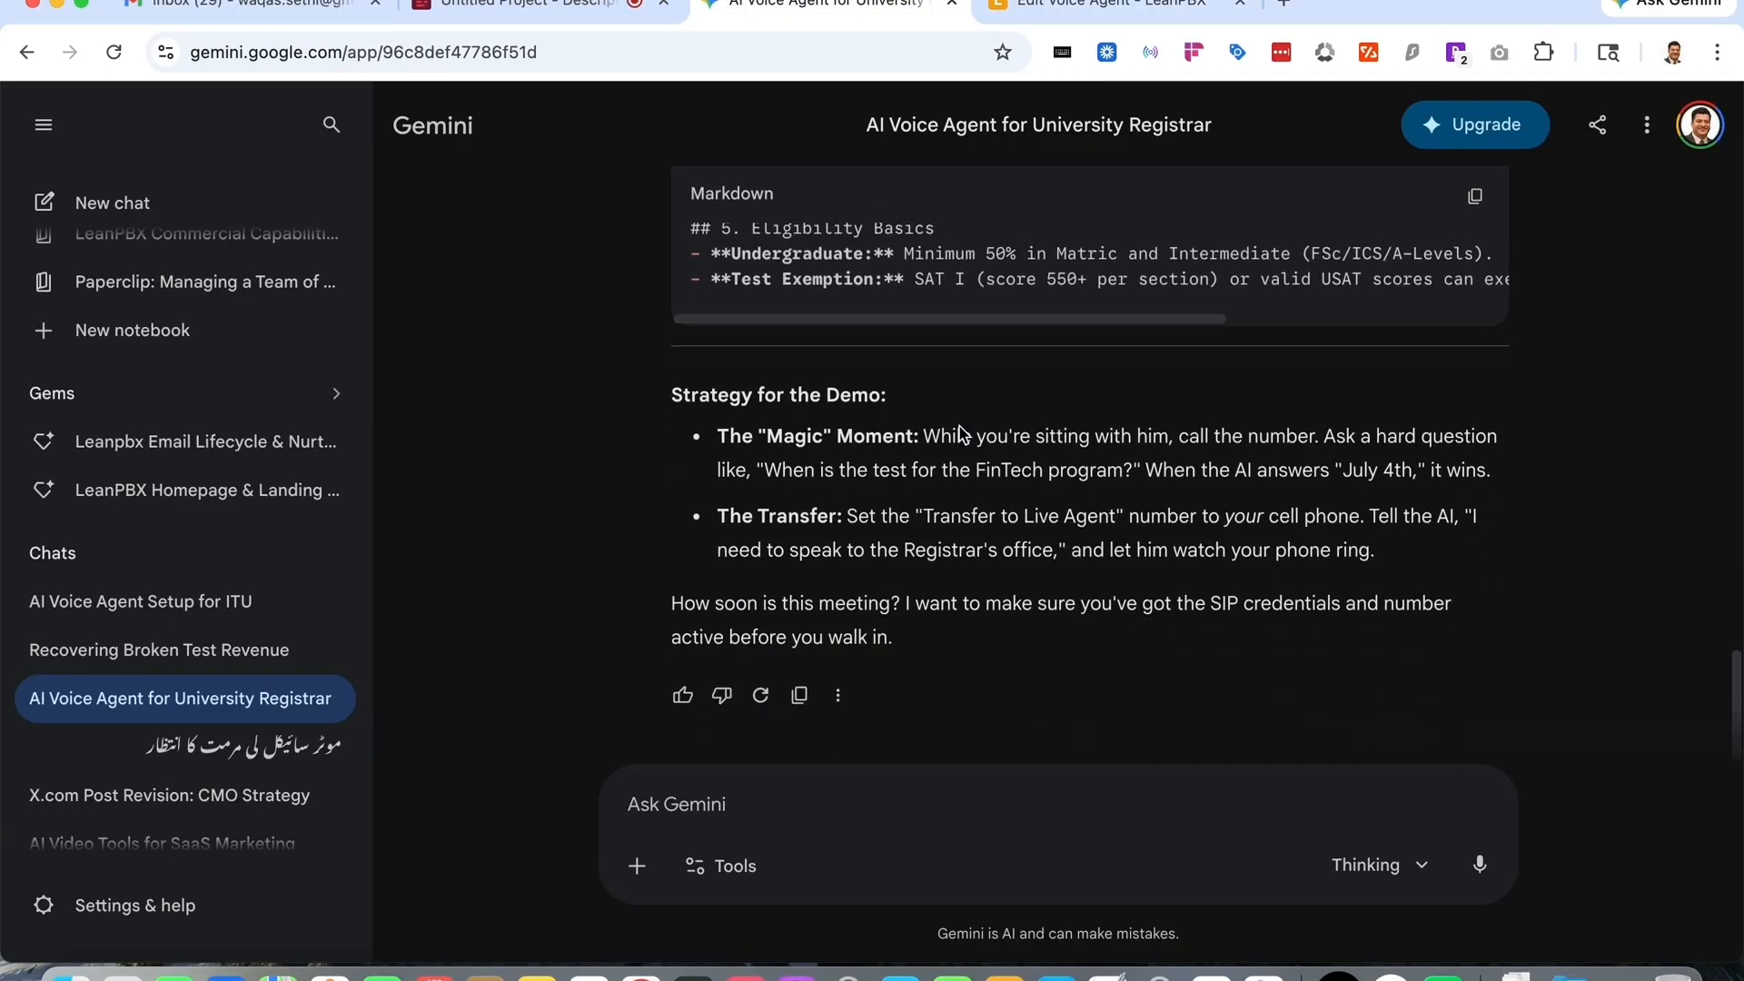
pyautogui.click(1141, 13)
pyautogui.scroll(-2, 1083, 492)
pyautogui.scroll(3, 1083, 493)
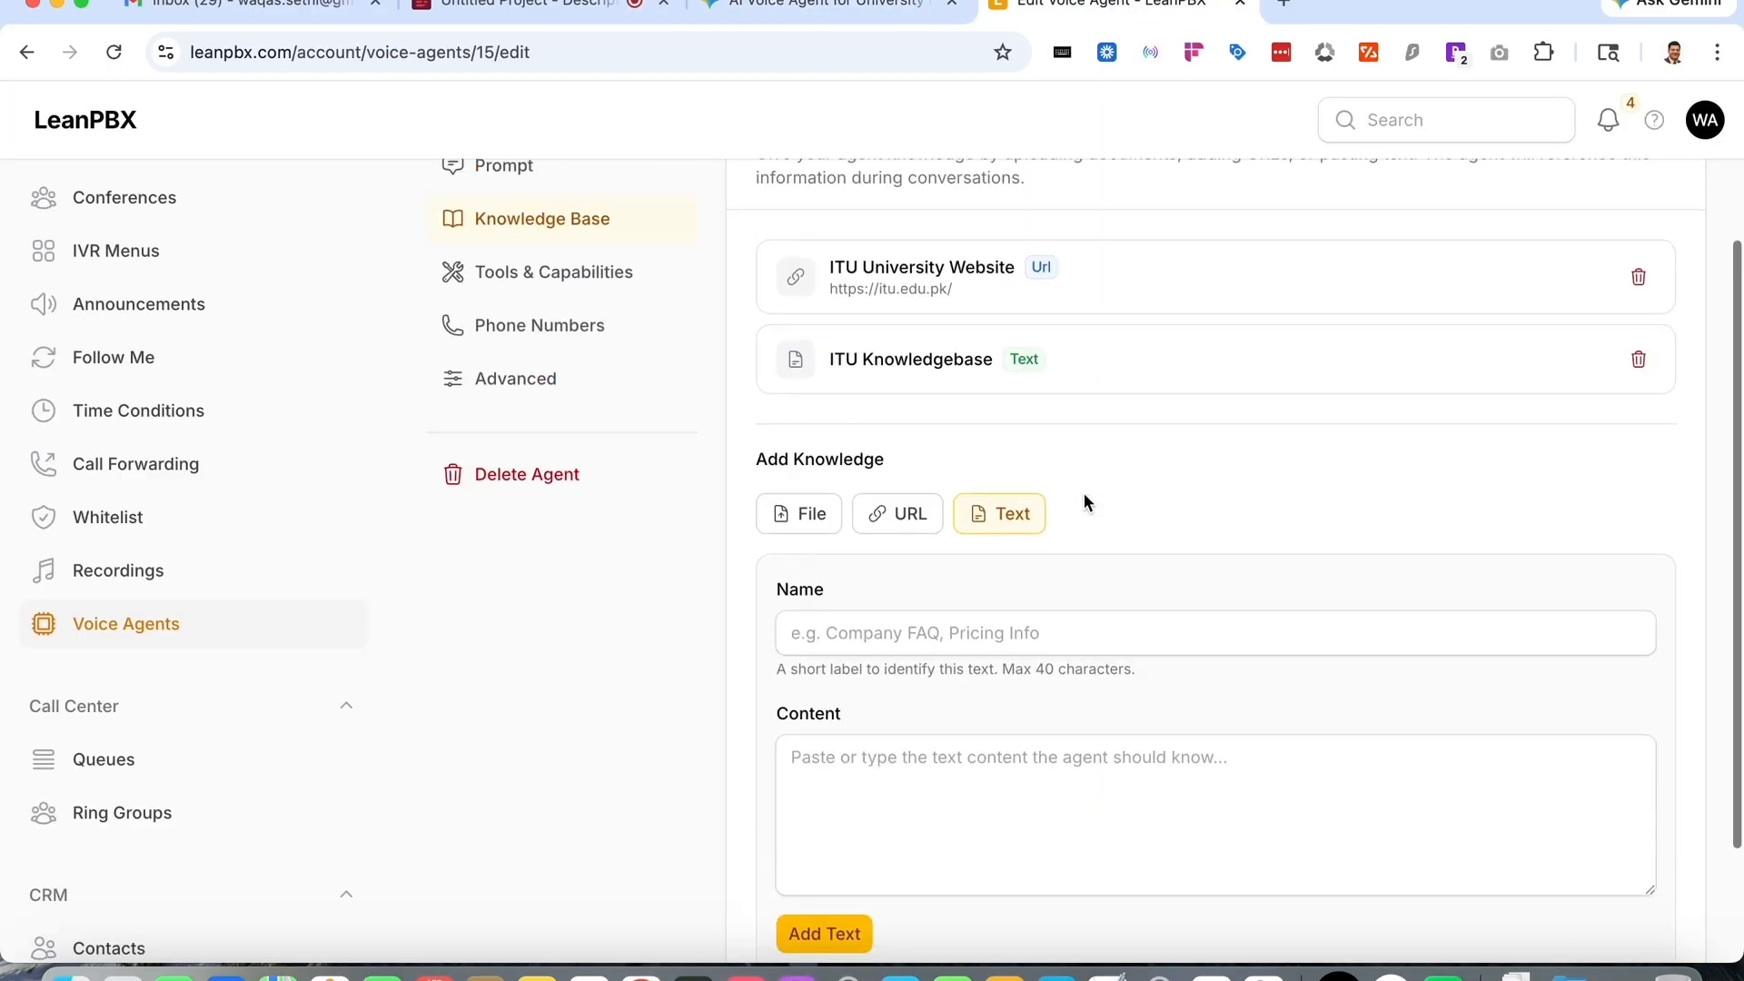
# - In Tools & Capabilities, set the voice emotion to Calm and enable Normalize for Speech
pyautogui.click(609, 336)
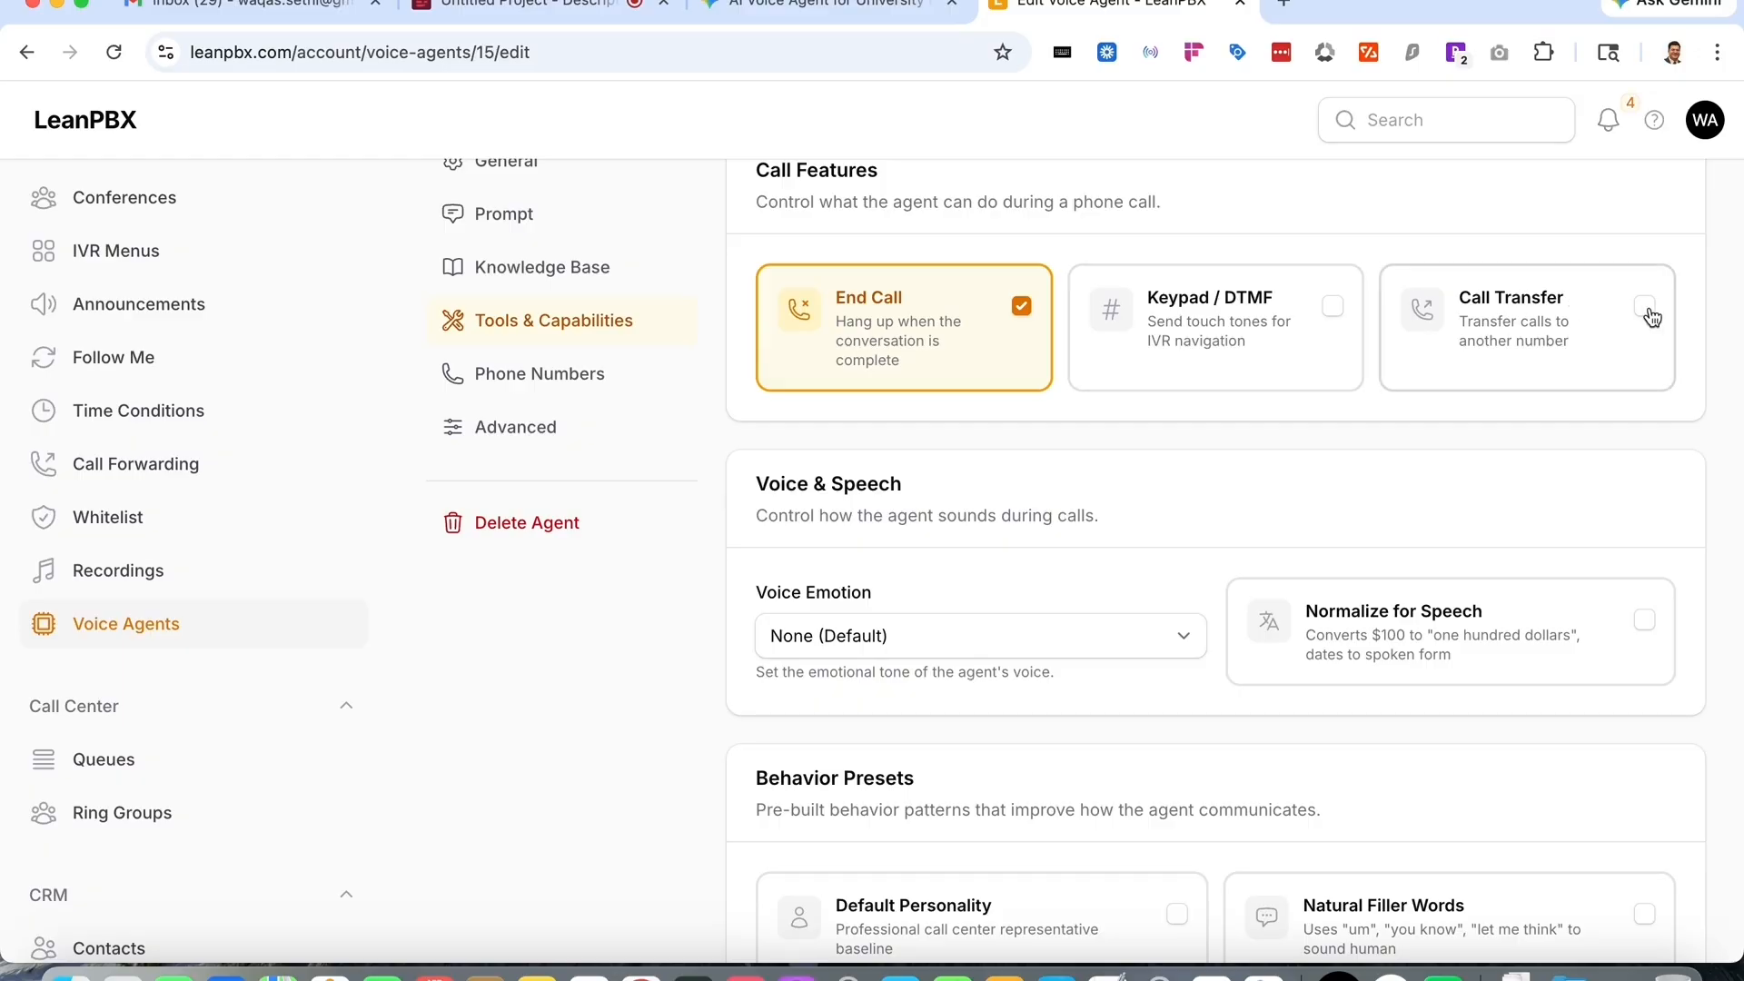
pyautogui.scroll(-3, 1615, 491)
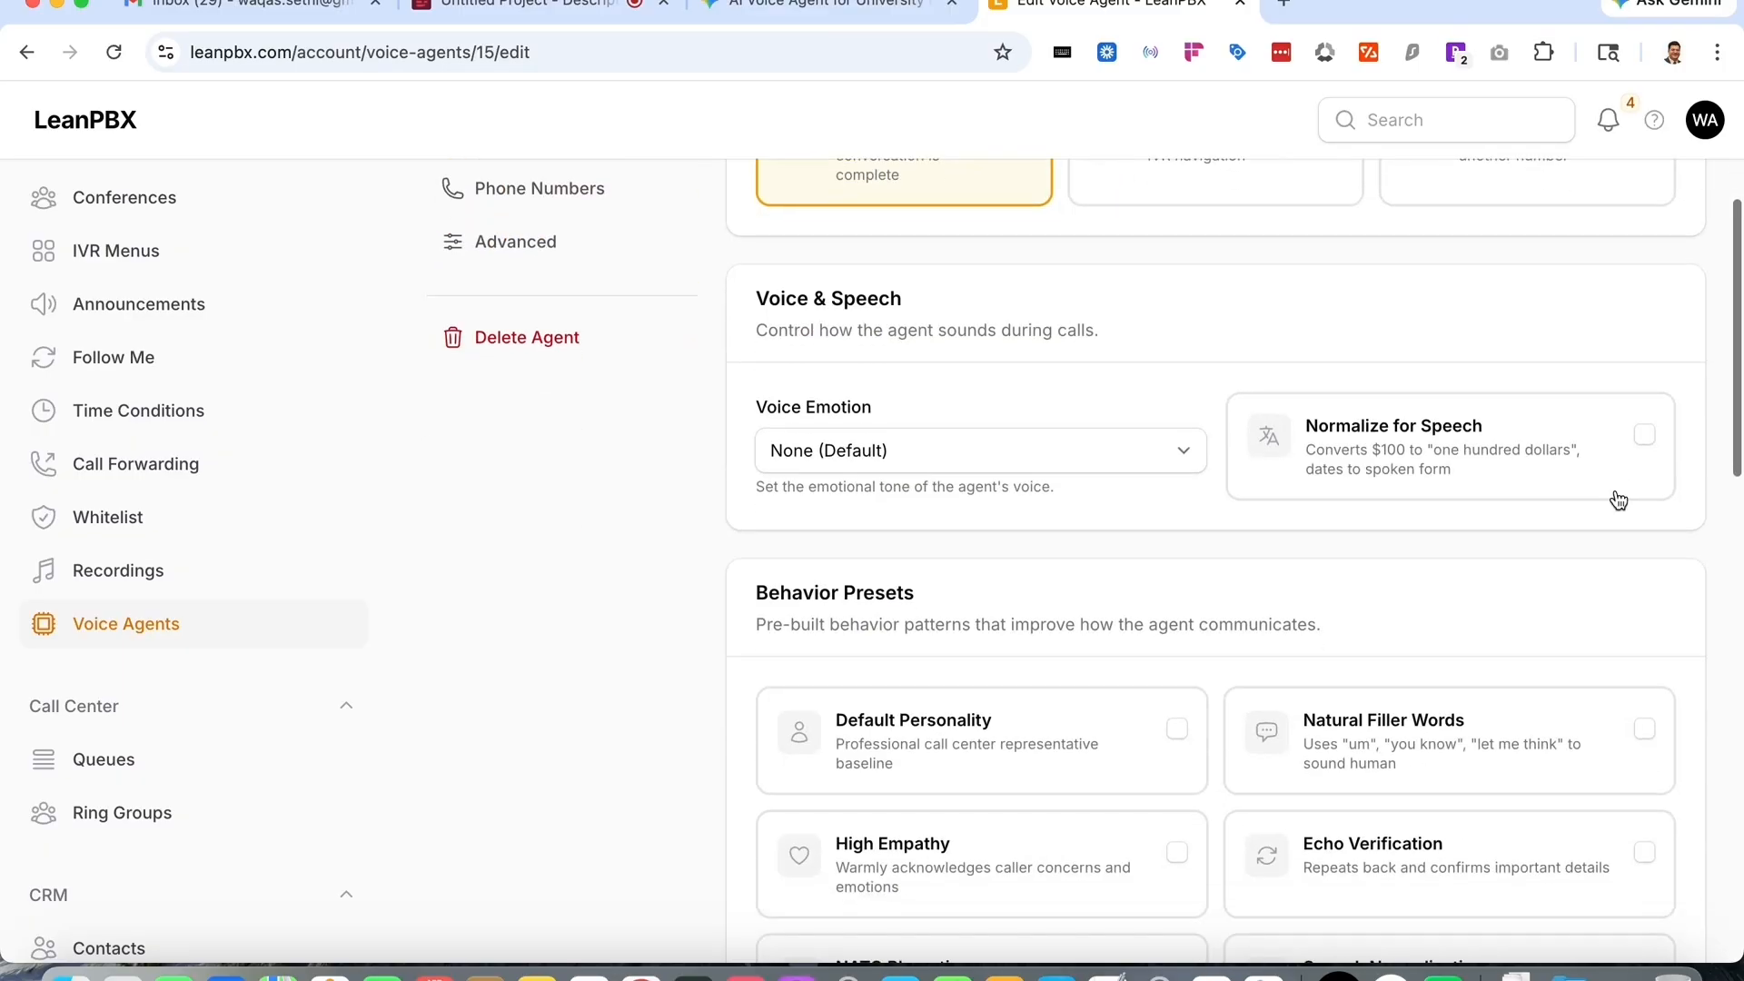
pyautogui.click(934, 467)
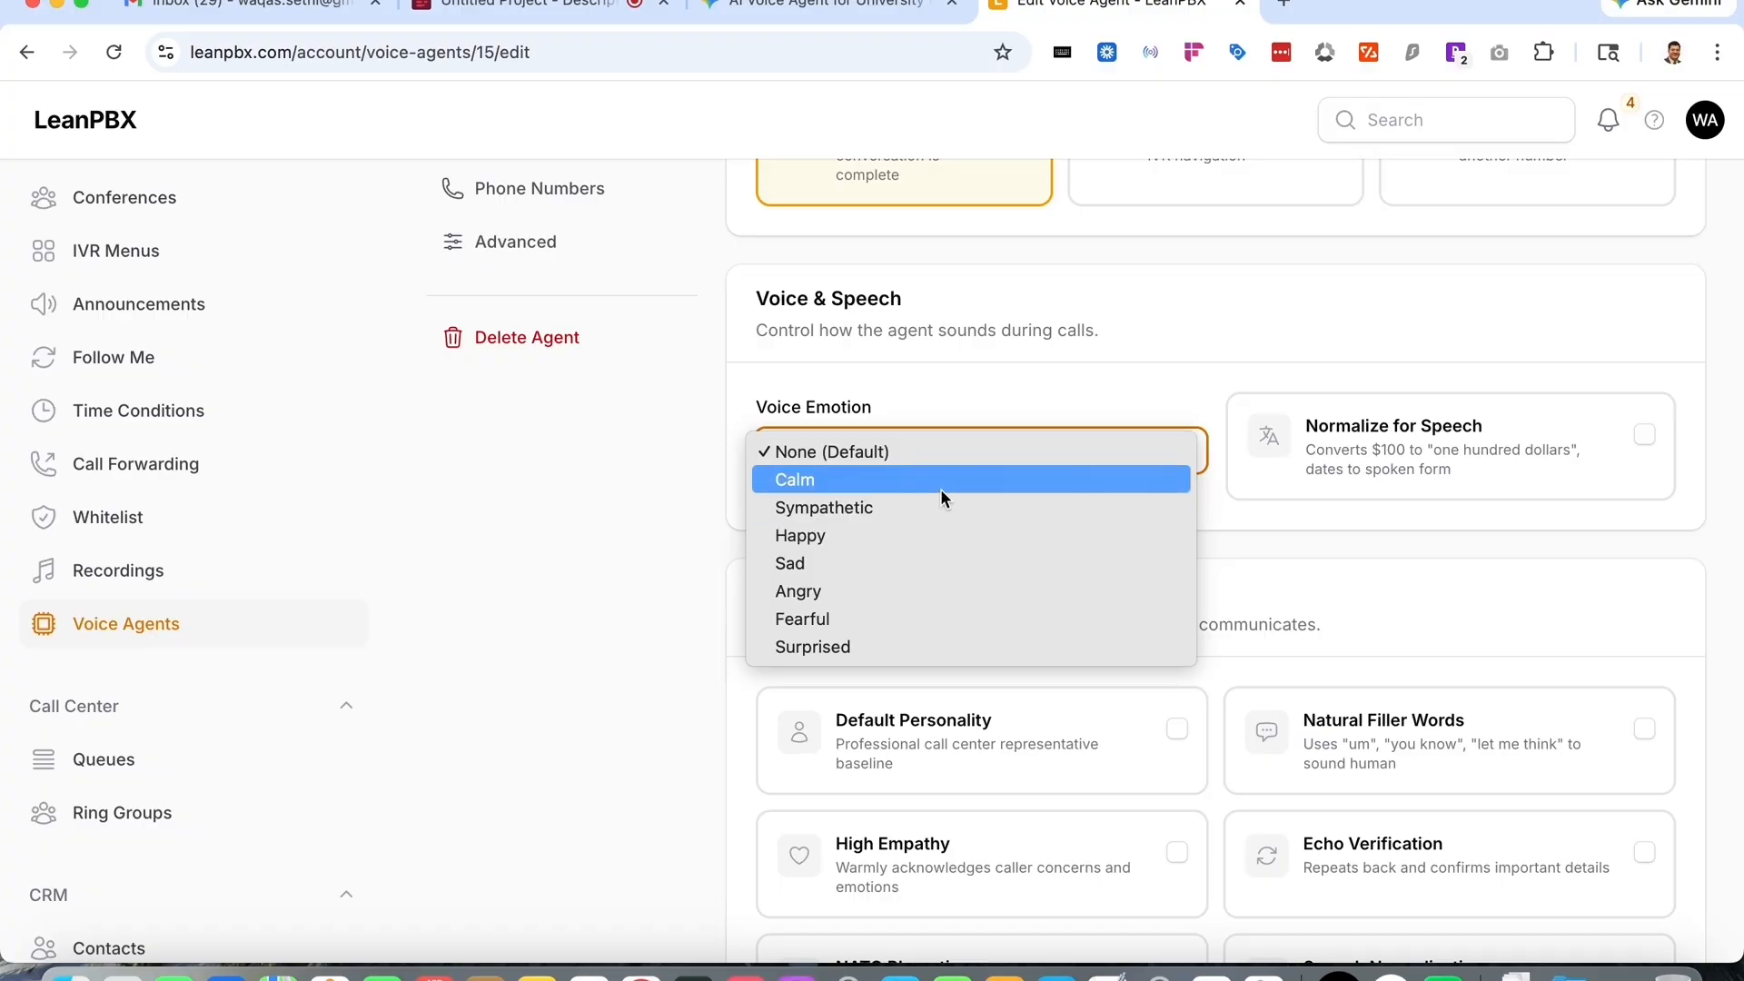
pyautogui.click(940, 482)
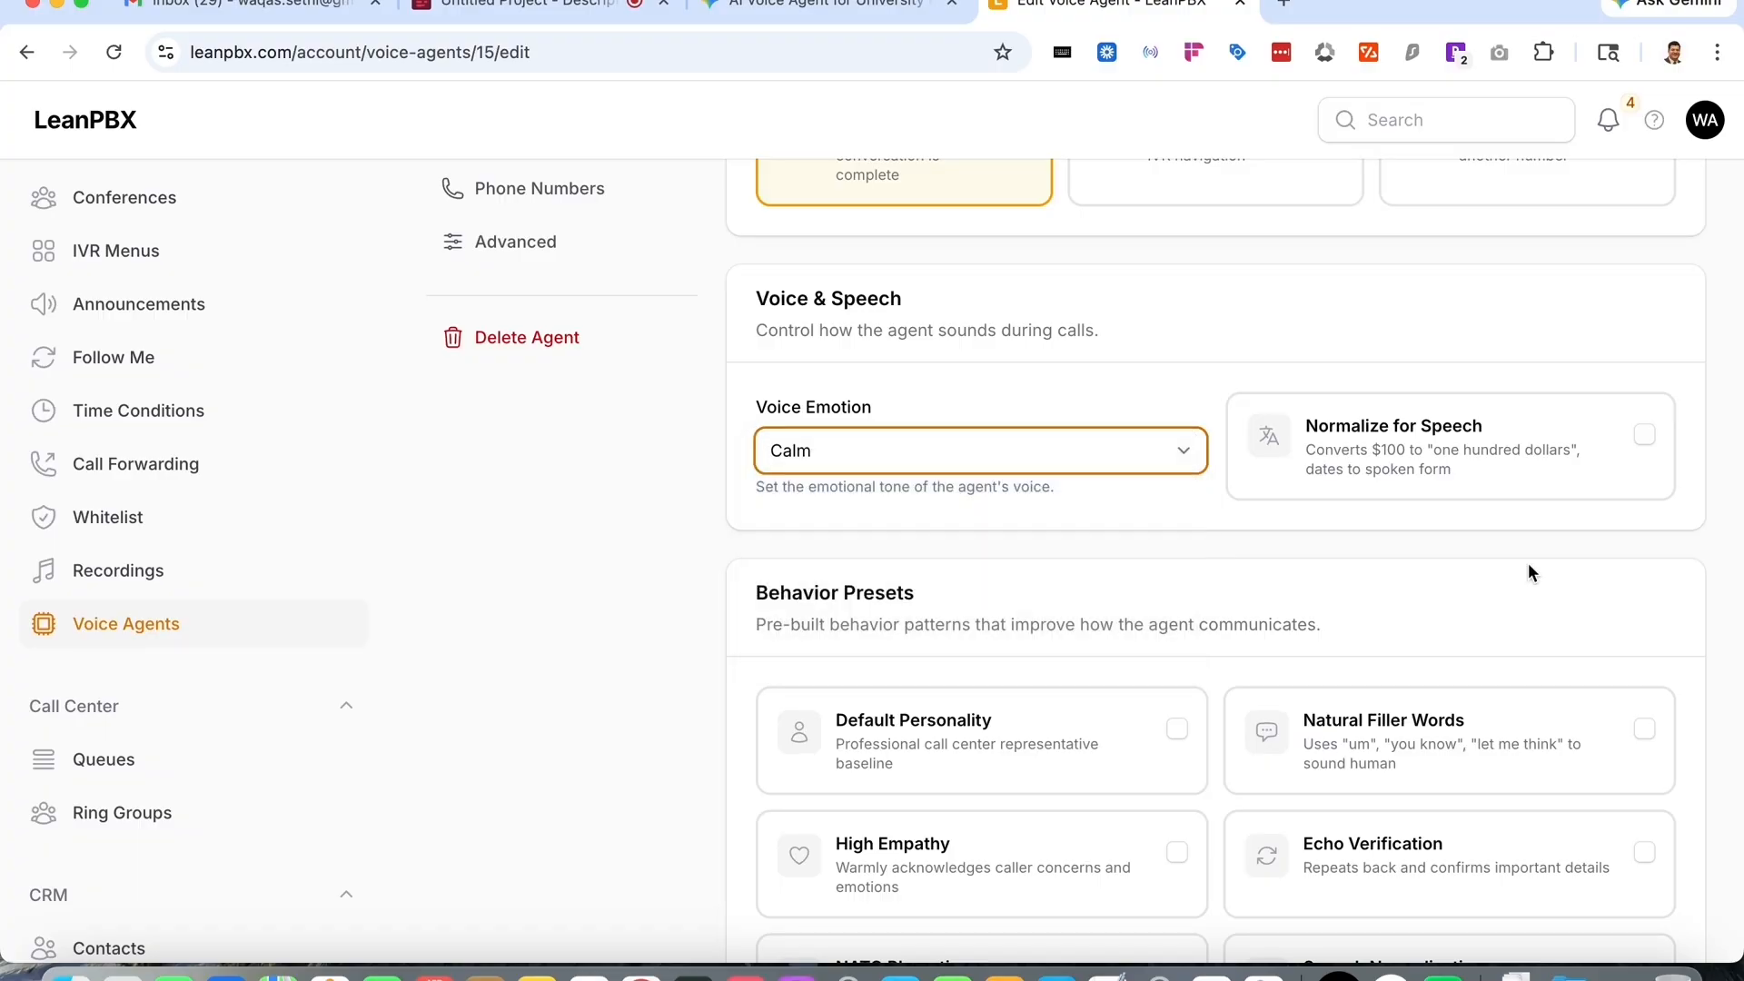
pyautogui.scroll(-1, 1528, 563)
pyautogui.click(1646, 390)
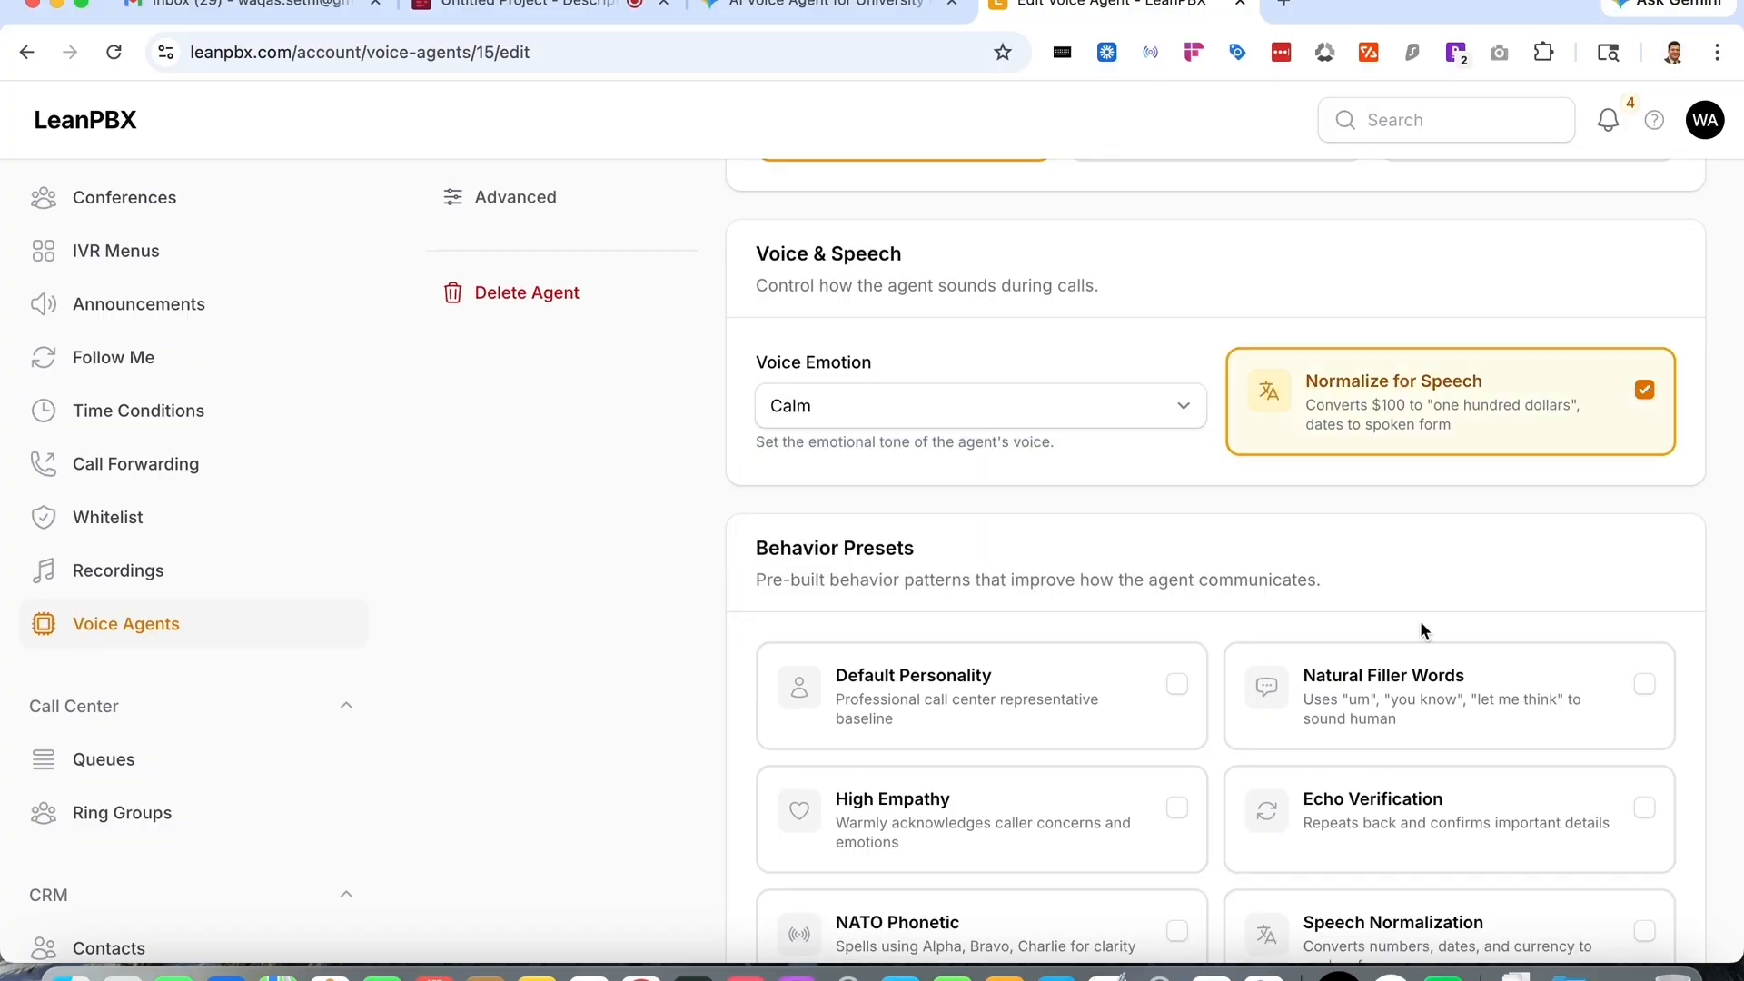
# - Enable all nine behavior presets, from Default Personality through Scope Boundaries
pyautogui.scroll(-5, 1420, 620)
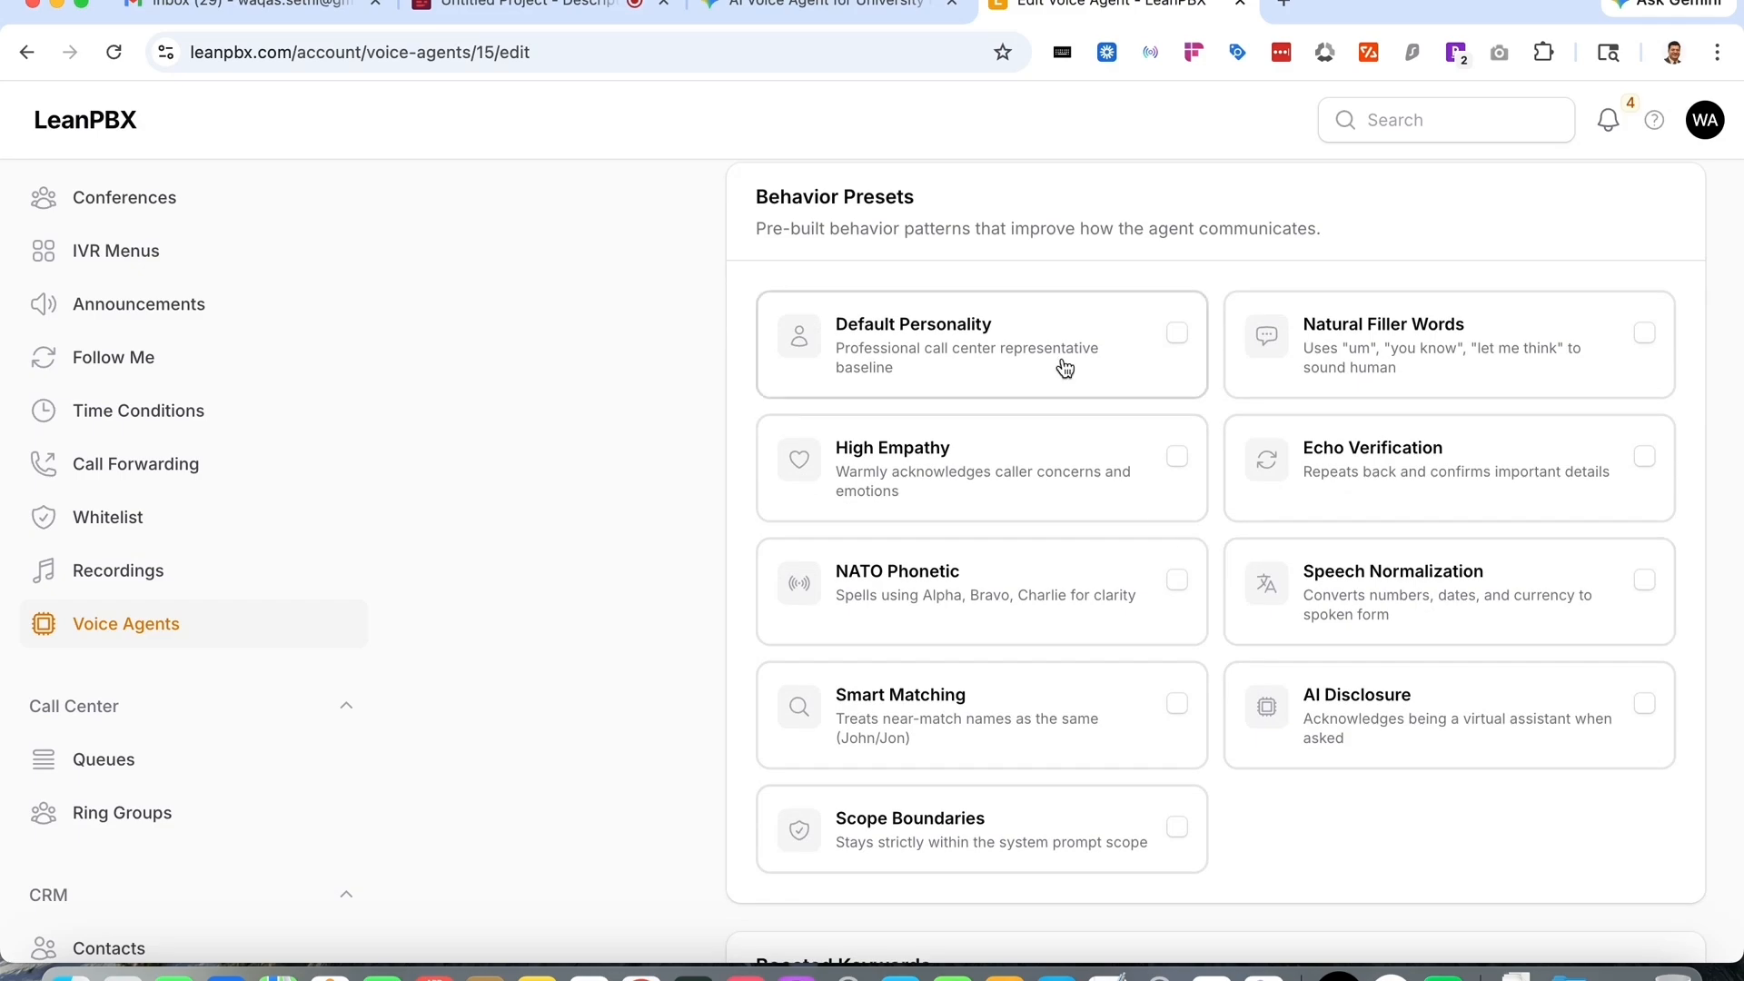
pyautogui.click(1065, 368)
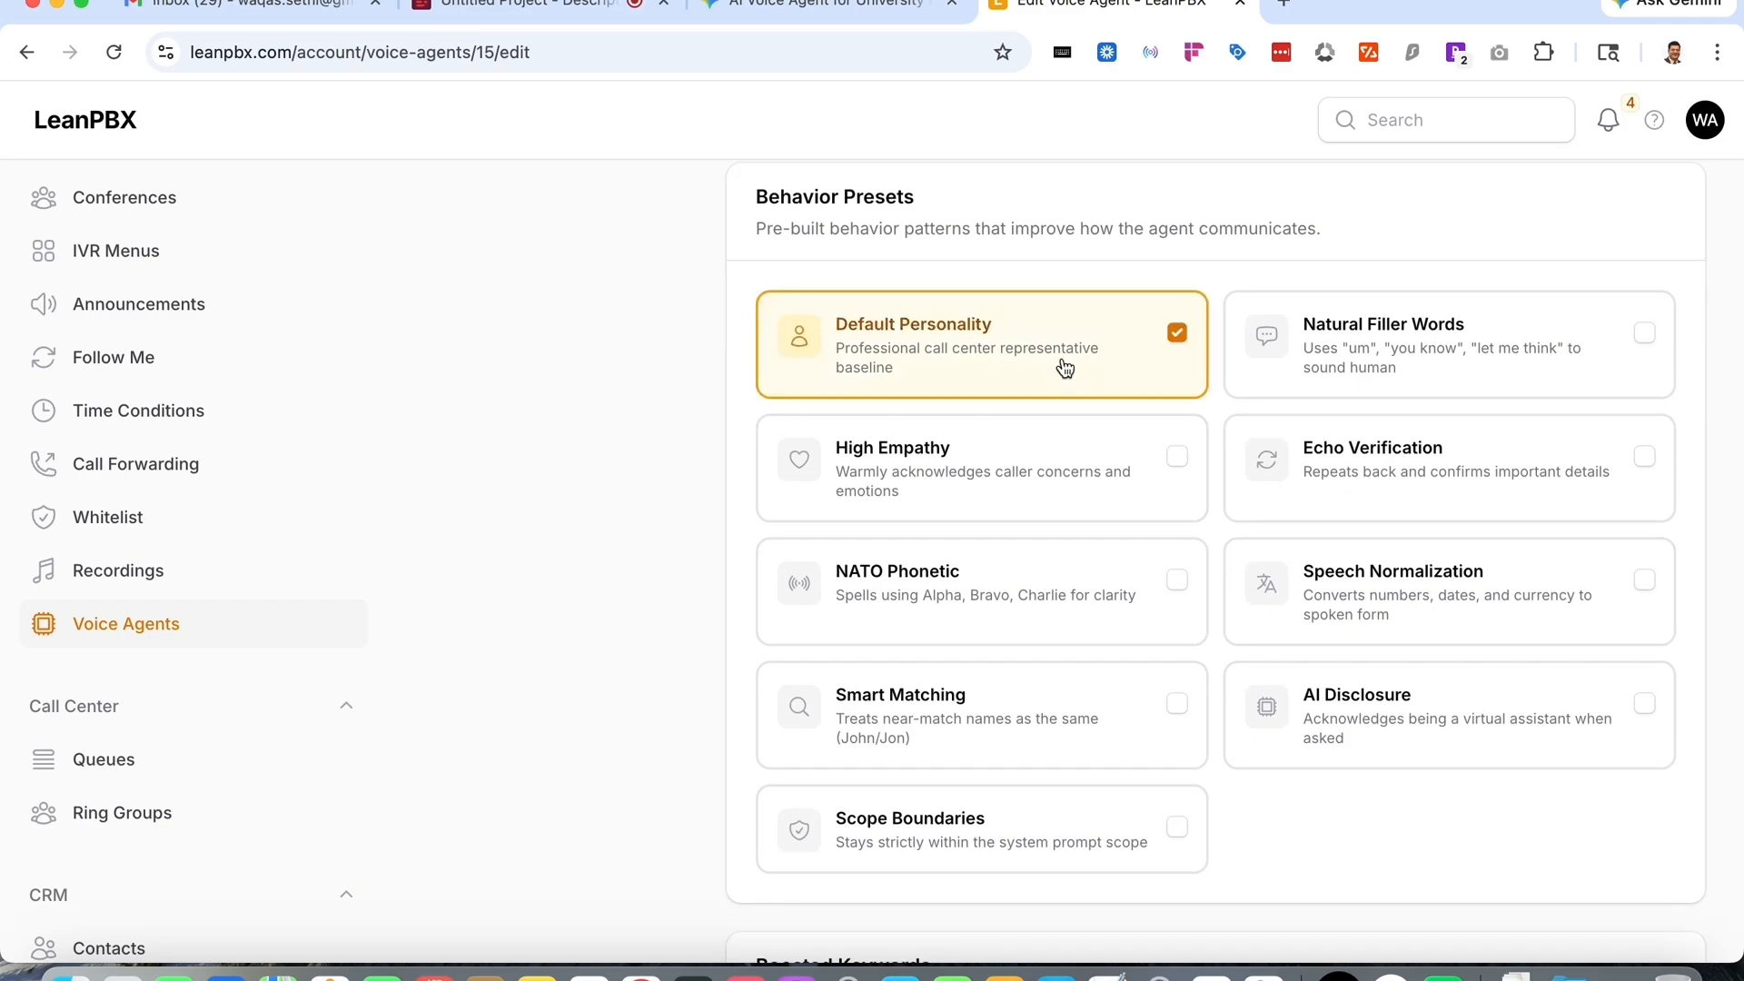
pyautogui.click(1657, 343)
pyautogui.click(1075, 482)
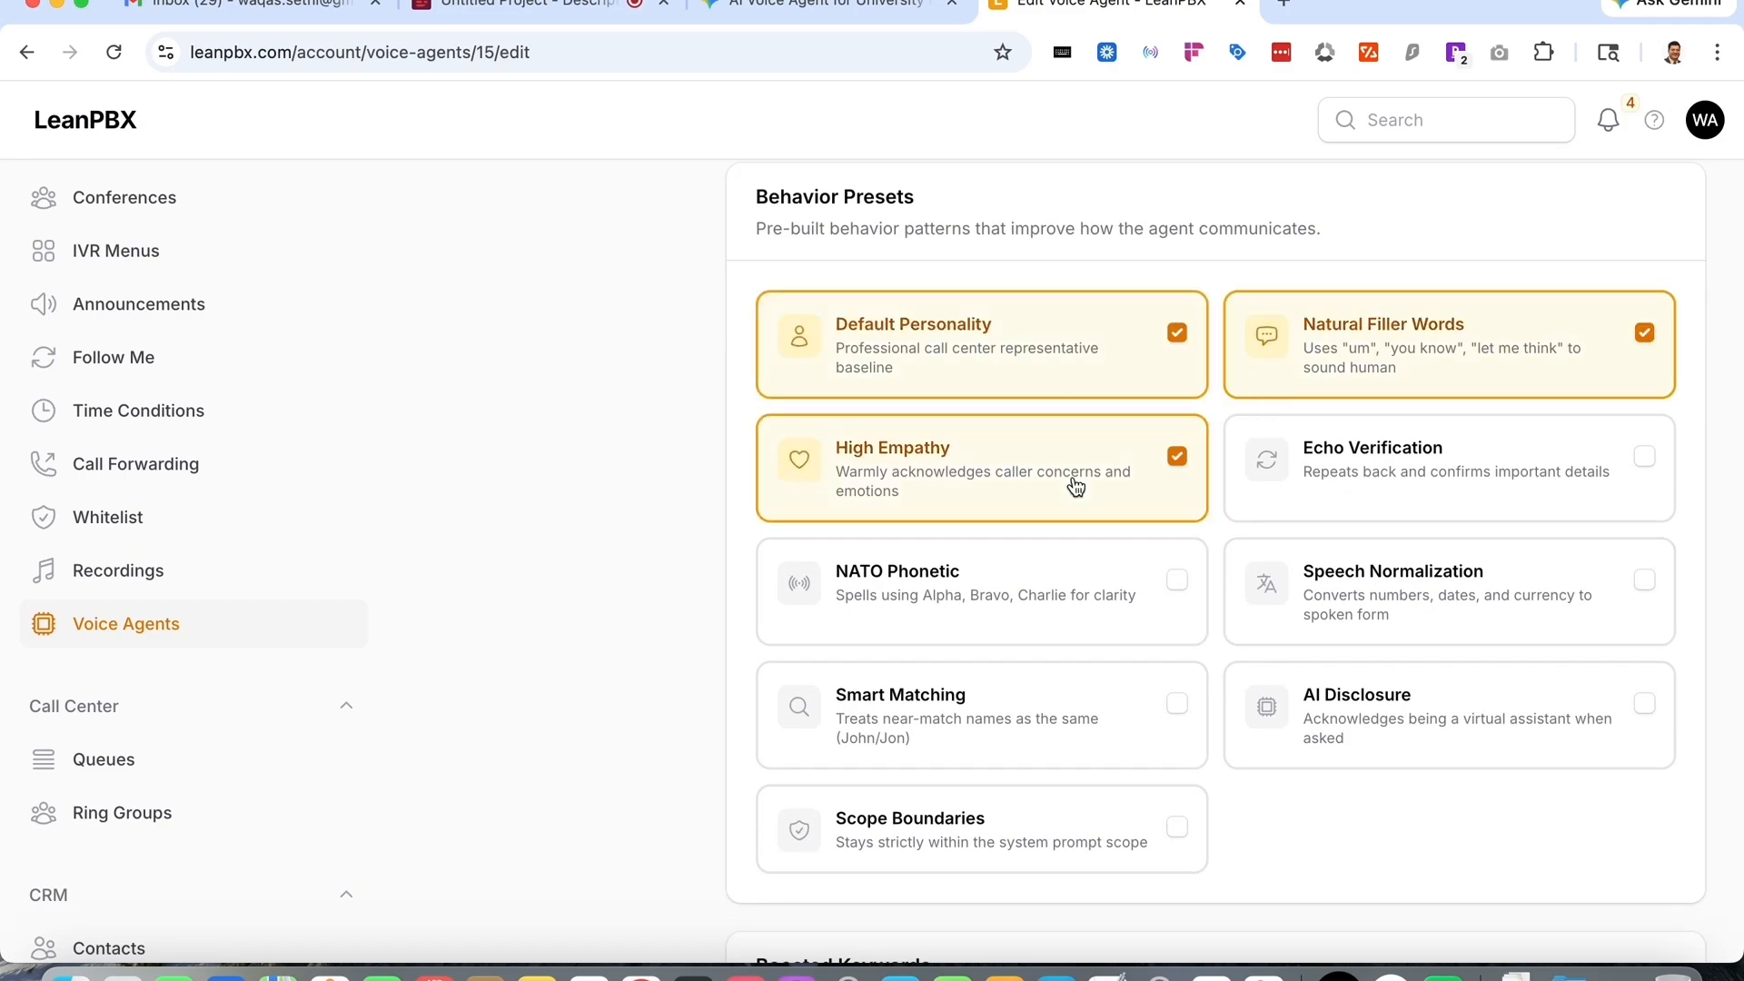
pyautogui.click(1660, 467)
pyautogui.click(1125, 604)
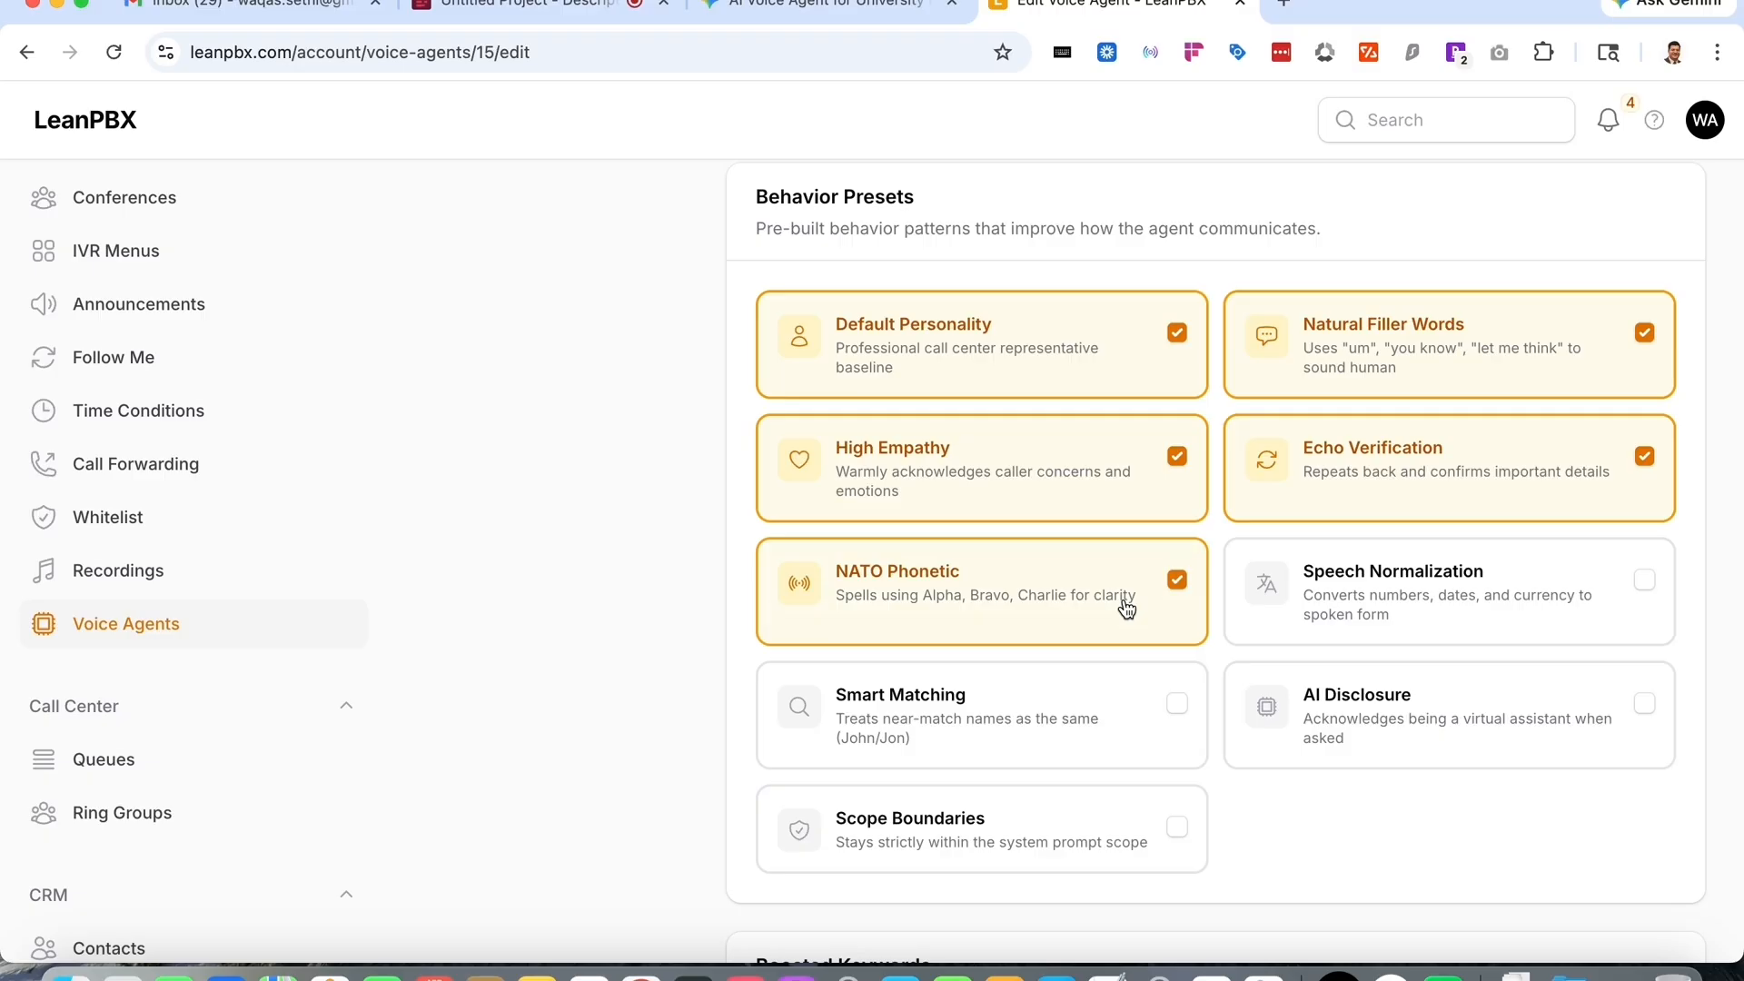
pyautogui.click(1633, 609)
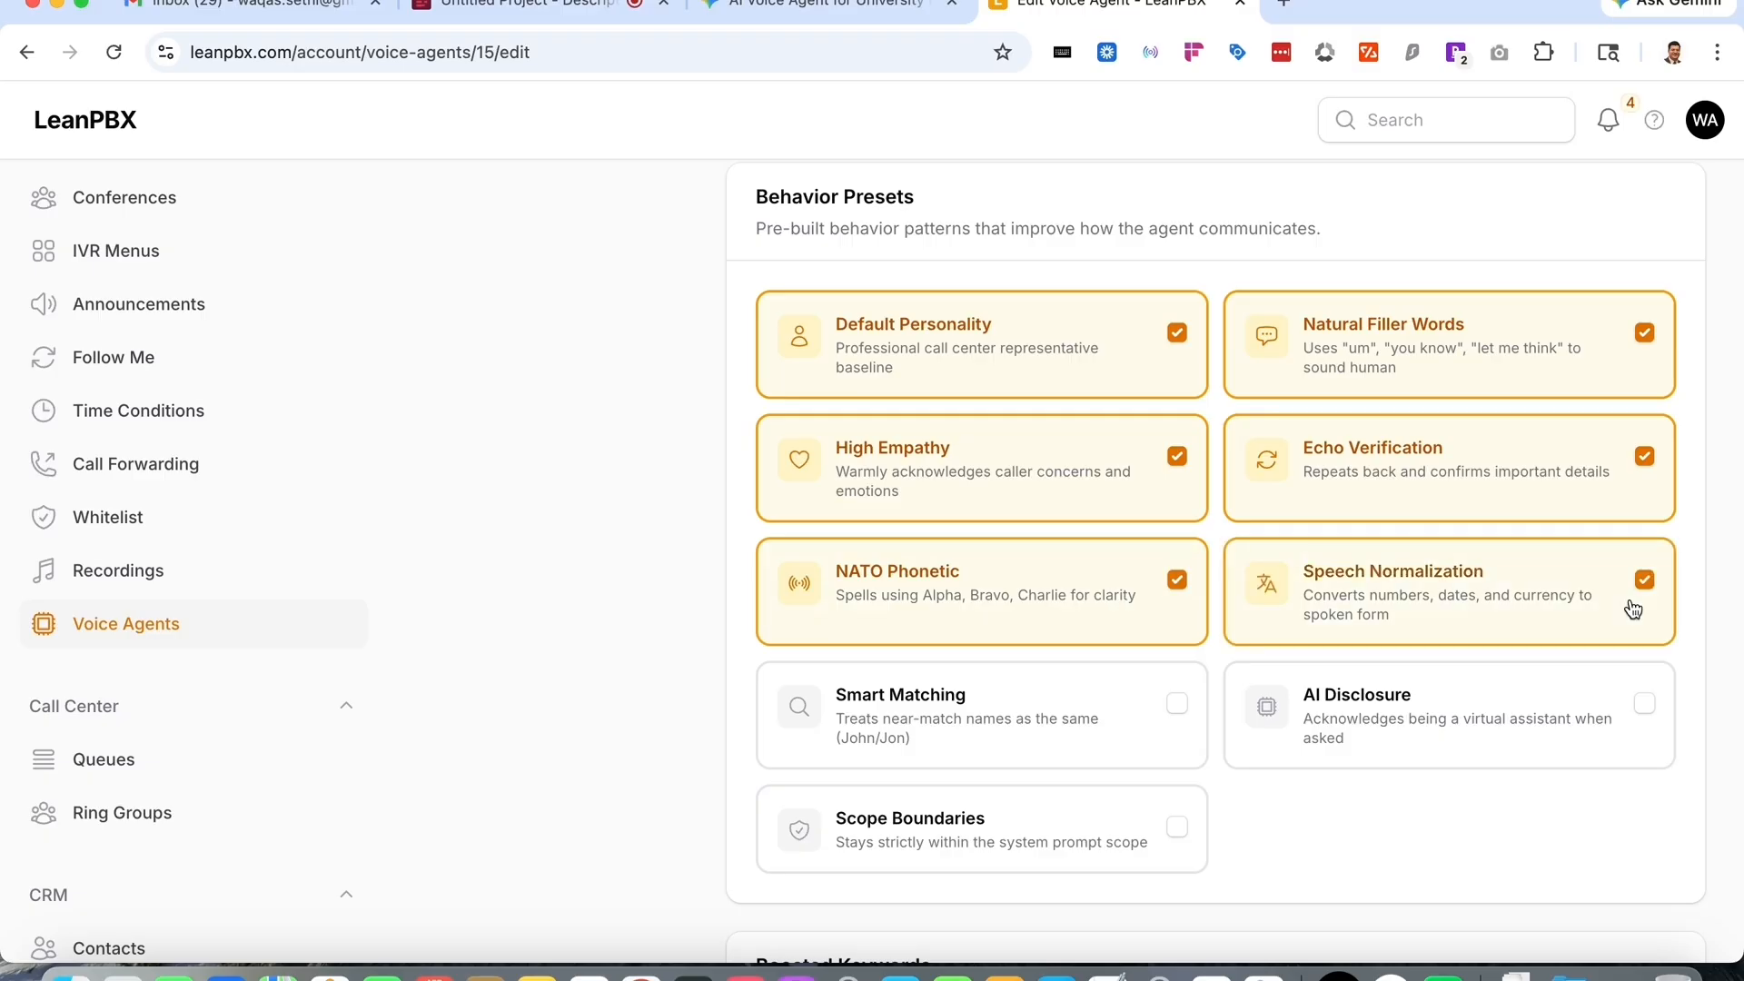
pyautogui.click(1101, 722)
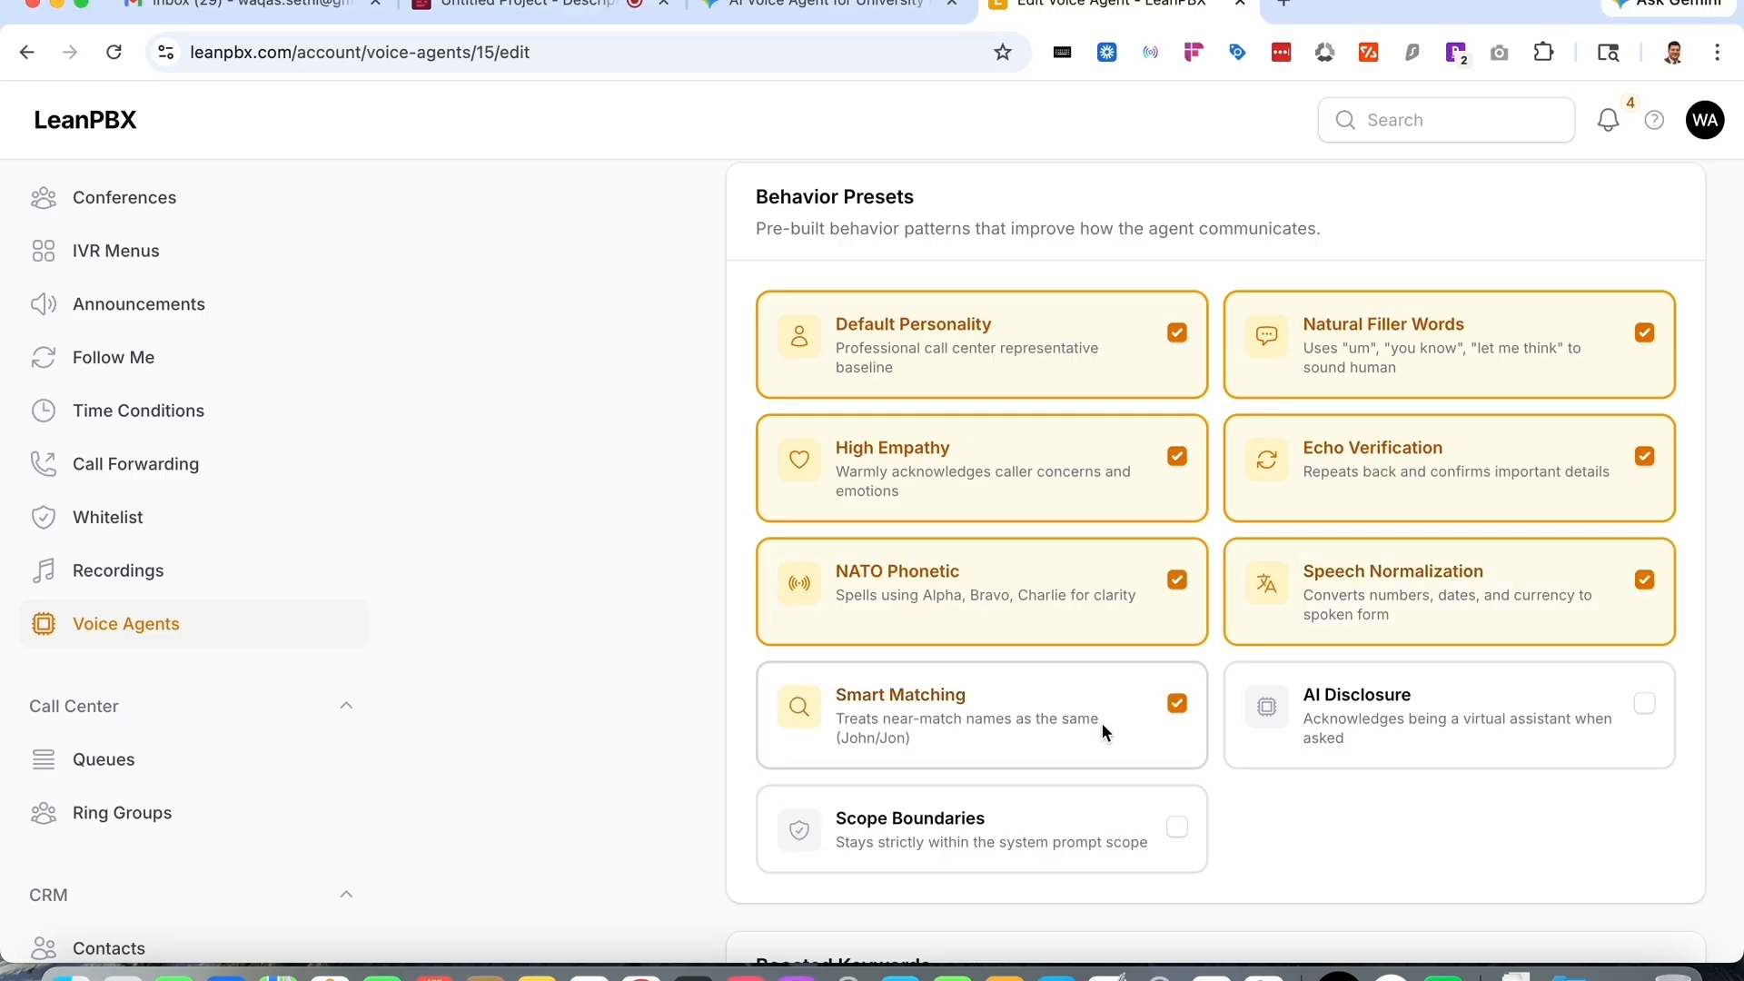
pyautogui.click(1464, 711)
pyautogui.scroll(-3, 1461, 710)
pyautogui.click(1122, 622)
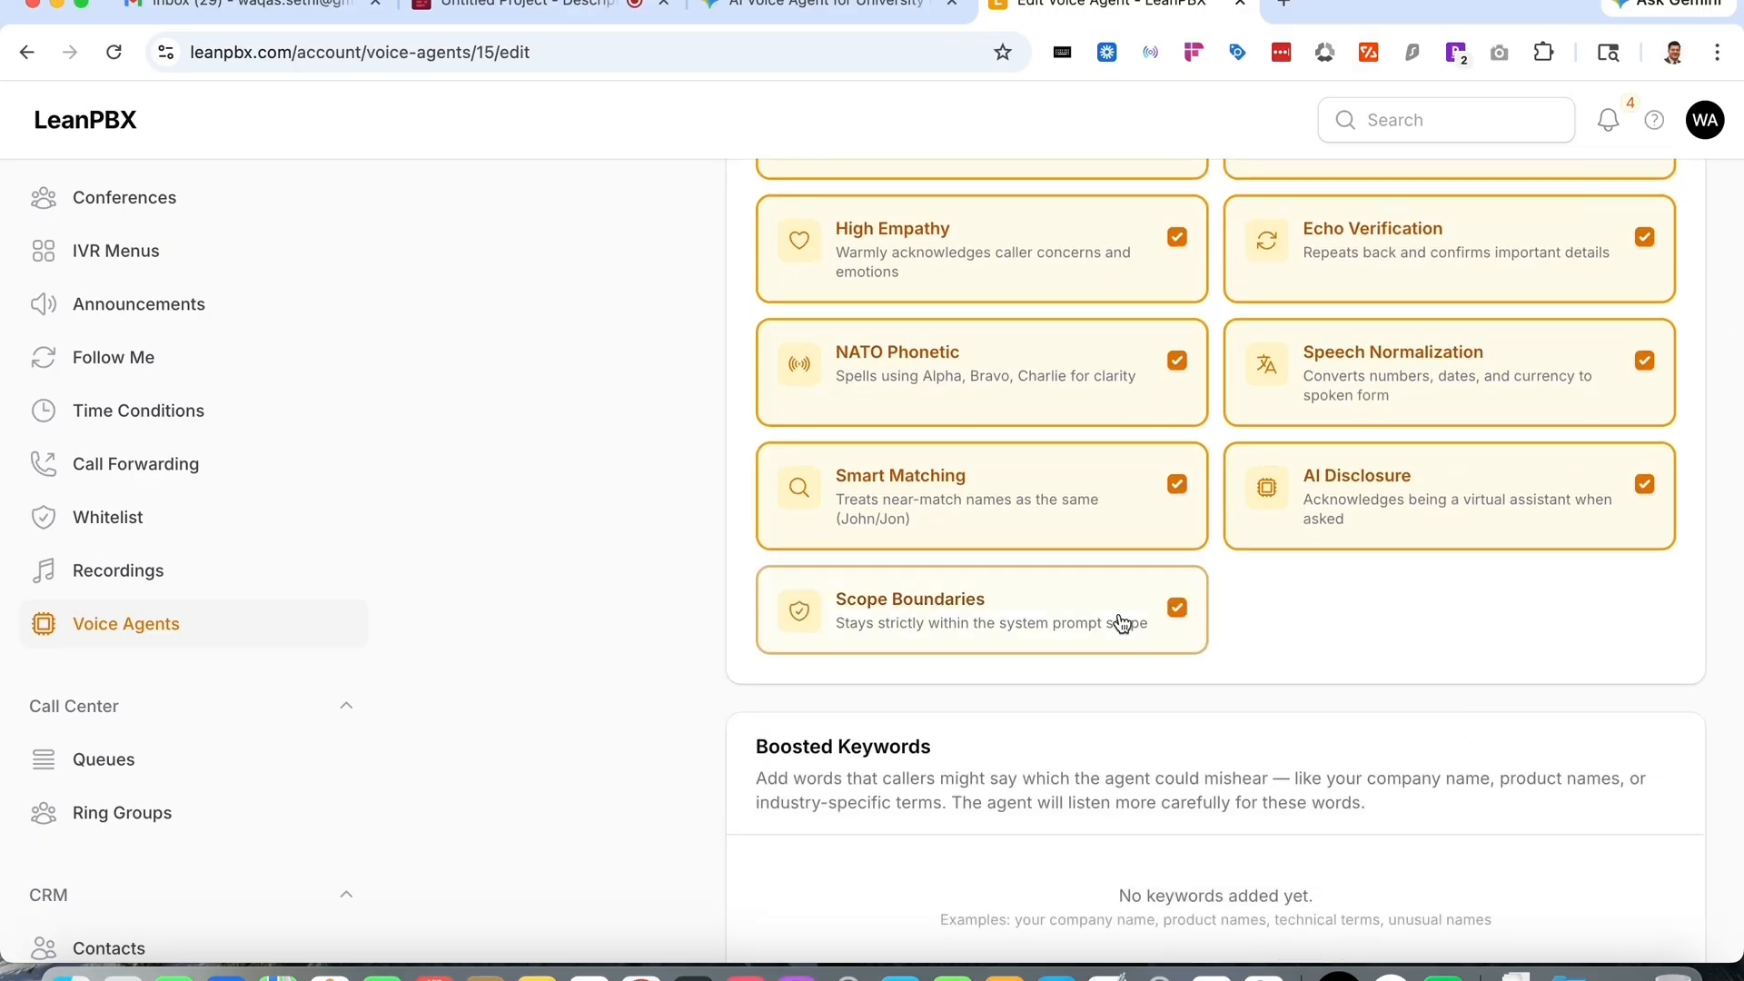
# - Review the Boosted Keywords and Webhook Tools sections and save the agent's capability changes
pyautogui.scroll(-6, 1122, 623)
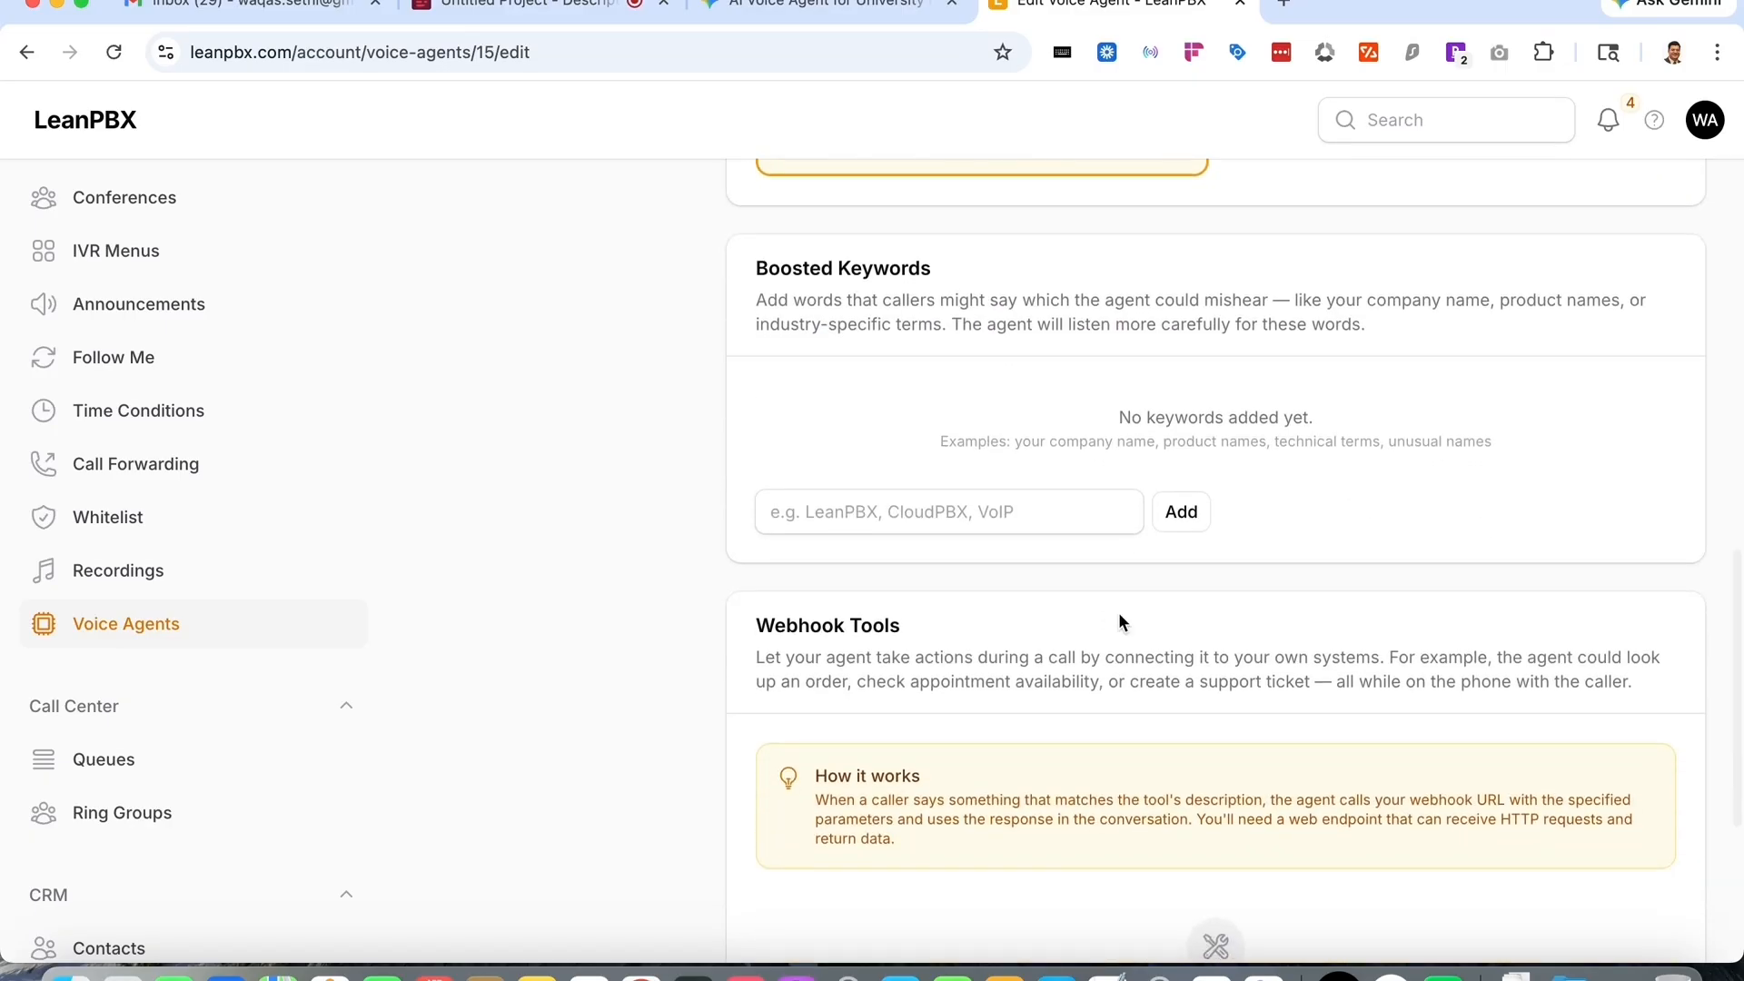
pyautogui.scroll(-1, 1120, 623)
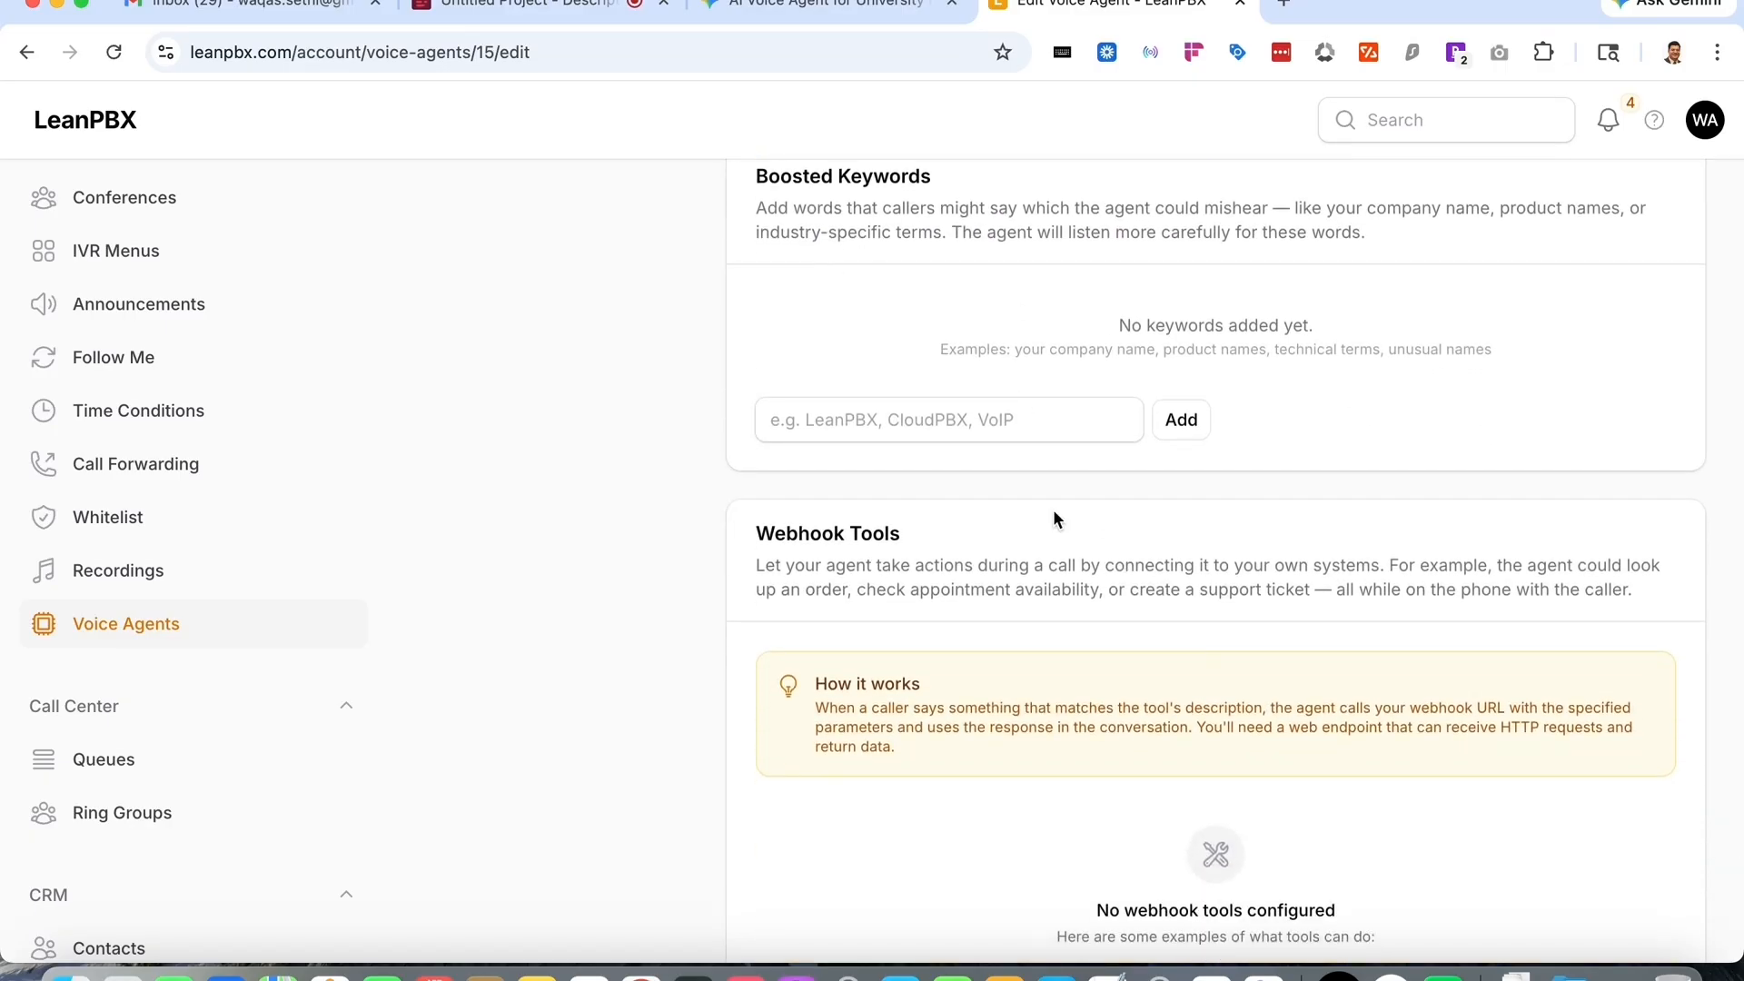
pyautogui.scroll(-1, 1053, 511)
pyautogui.scroll(4, 1054, 512)
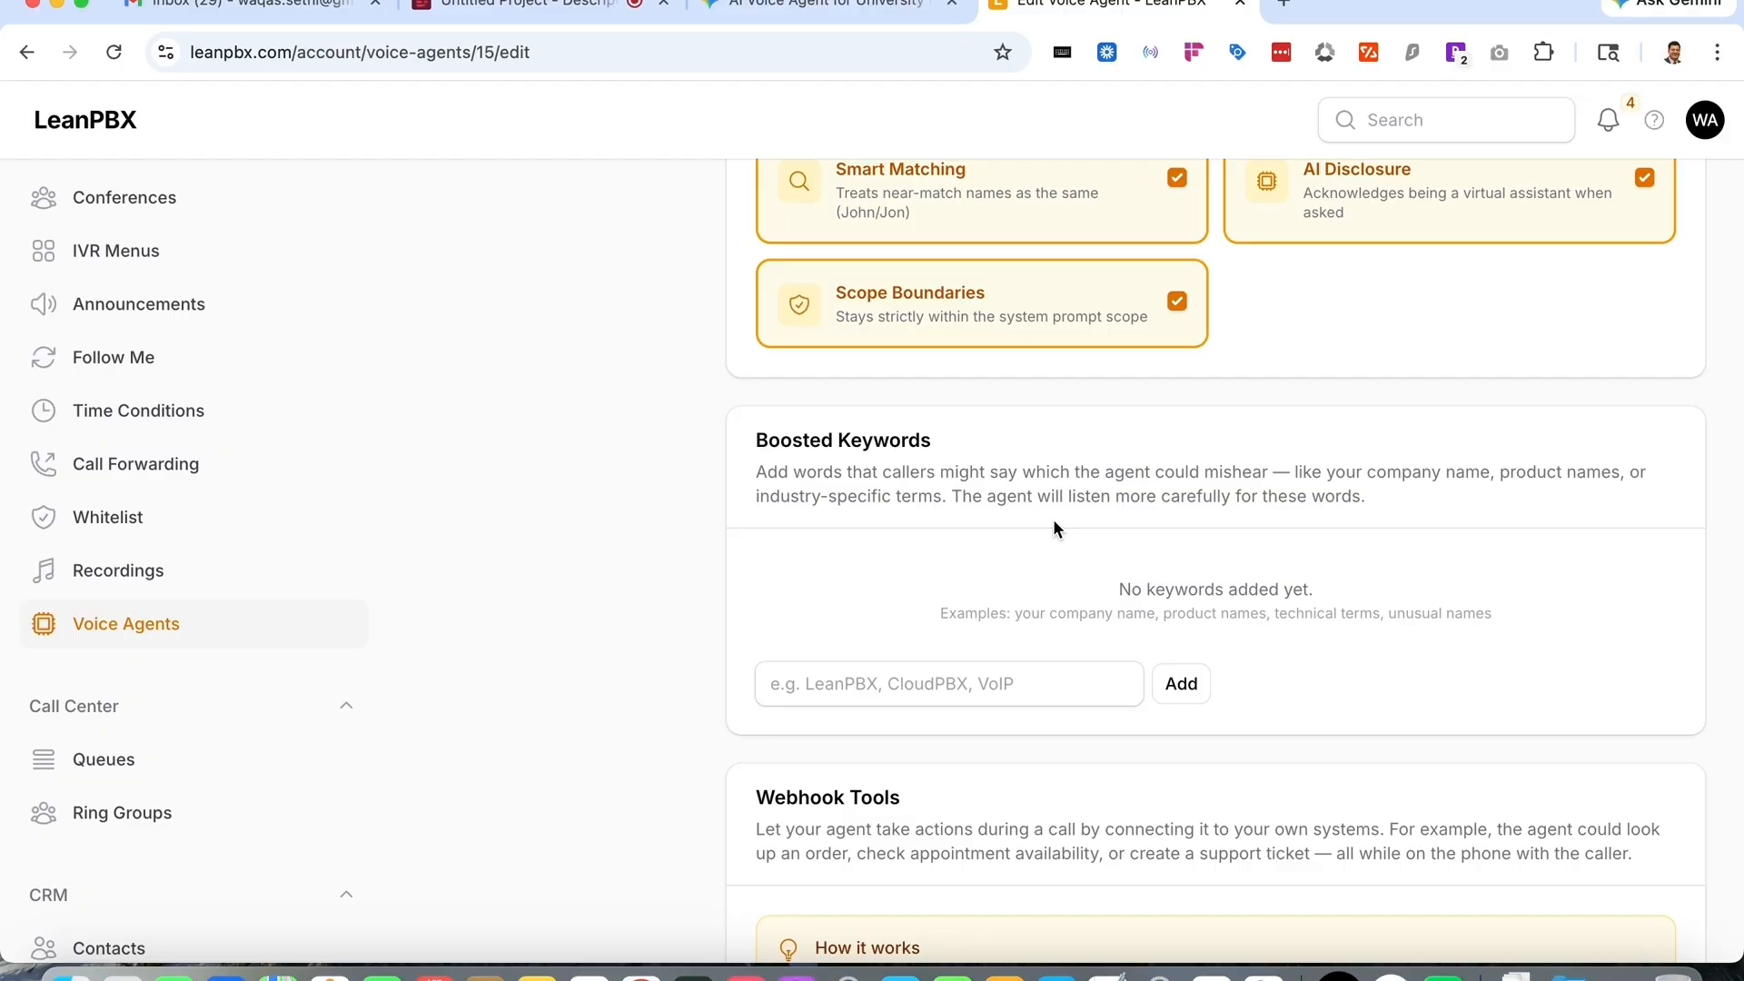
pyautogui.scroll(-4, 1054, 522)
pyautogui.scroll(-3, 1053, 525)
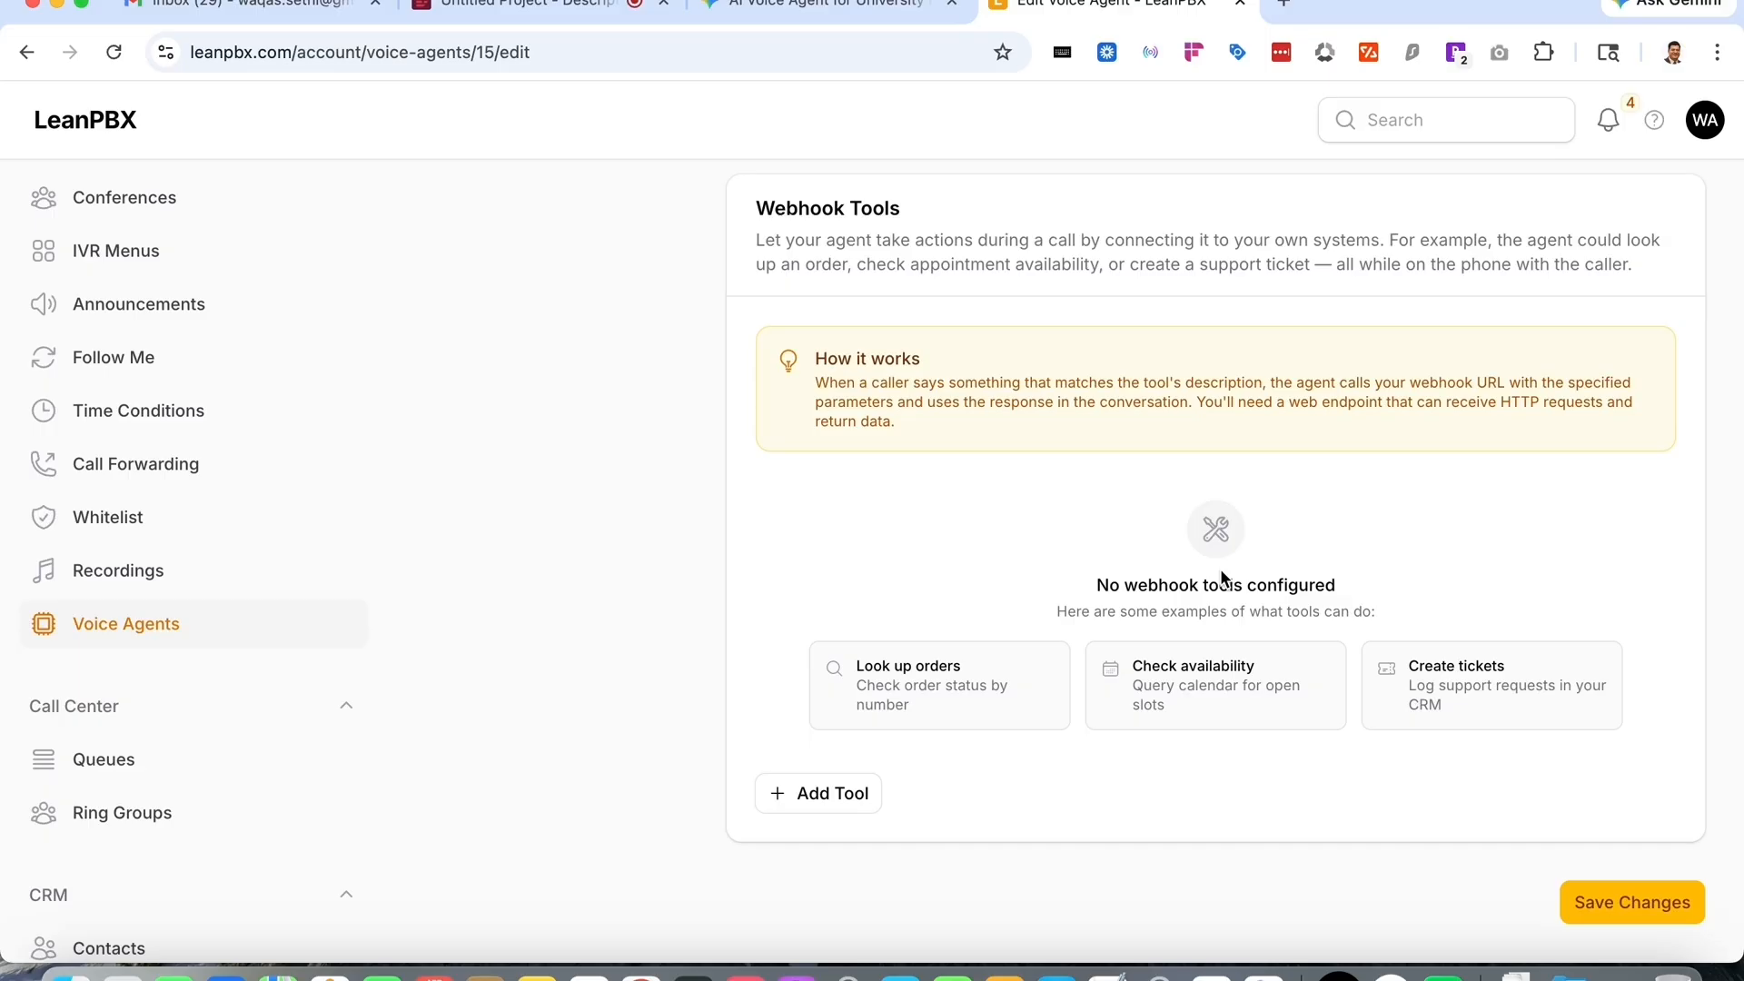
pyautogui.scroll(10, 1572, 629)
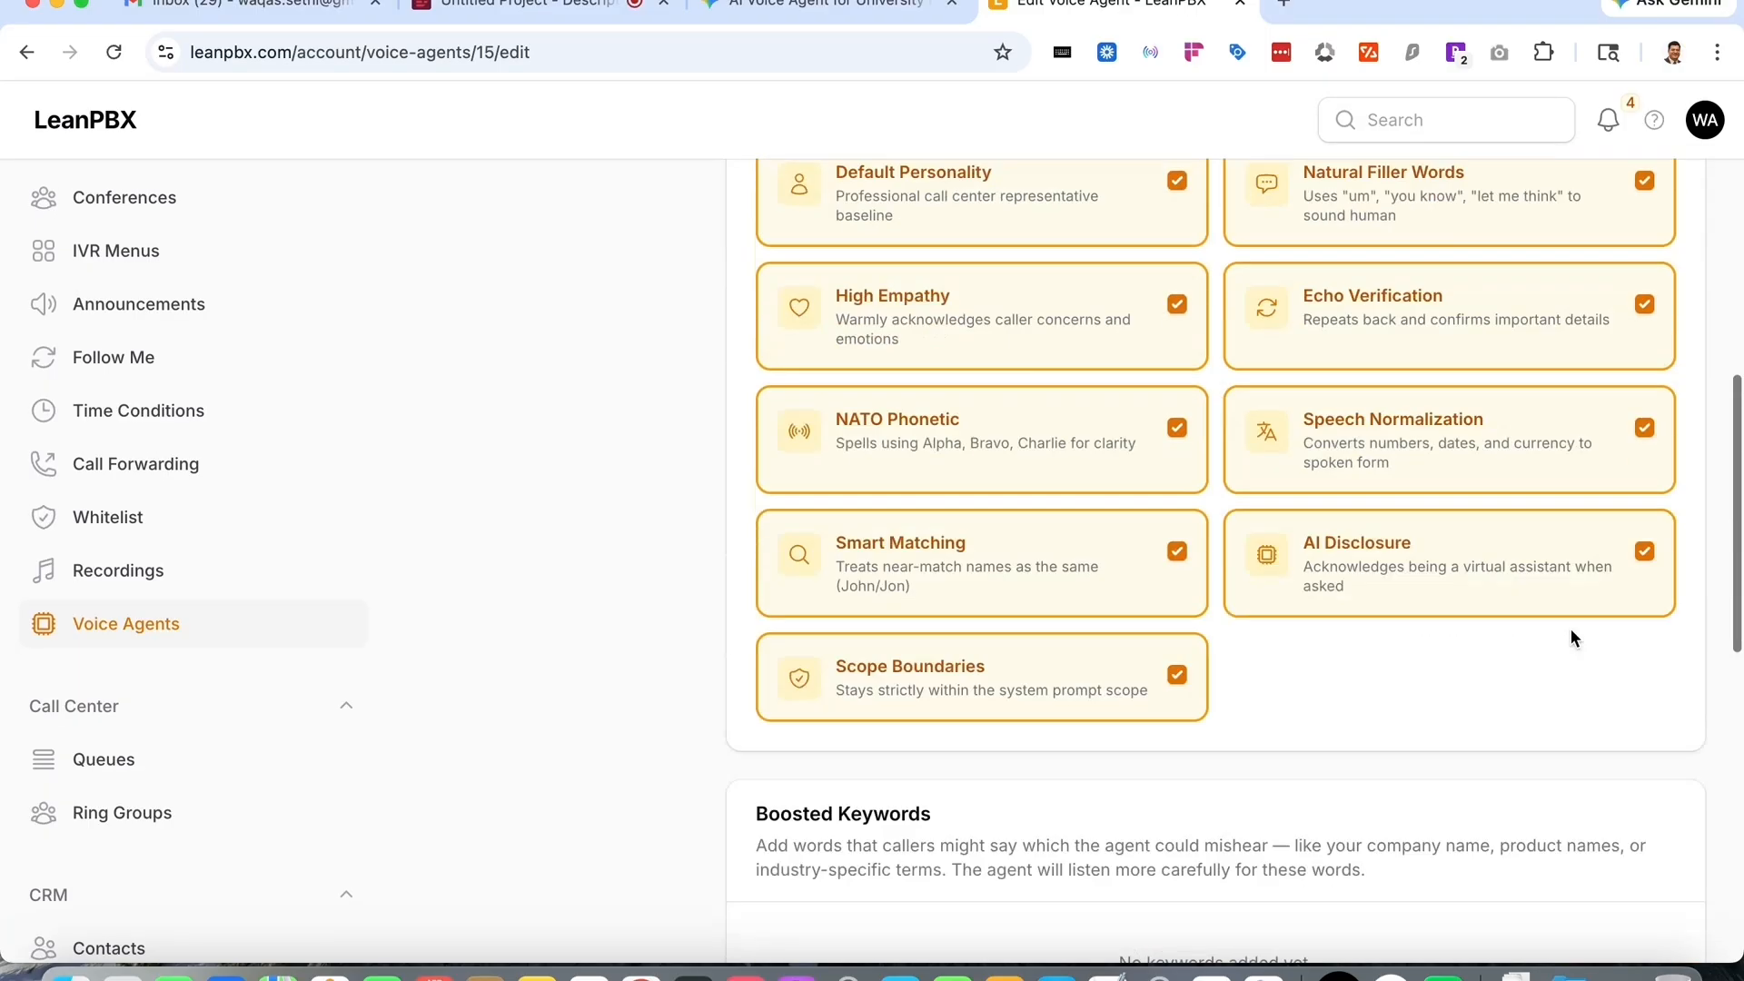
pyautogui.scroll(10, 1571, 628)
pyautogui.scroll(-20, 1571, 629)
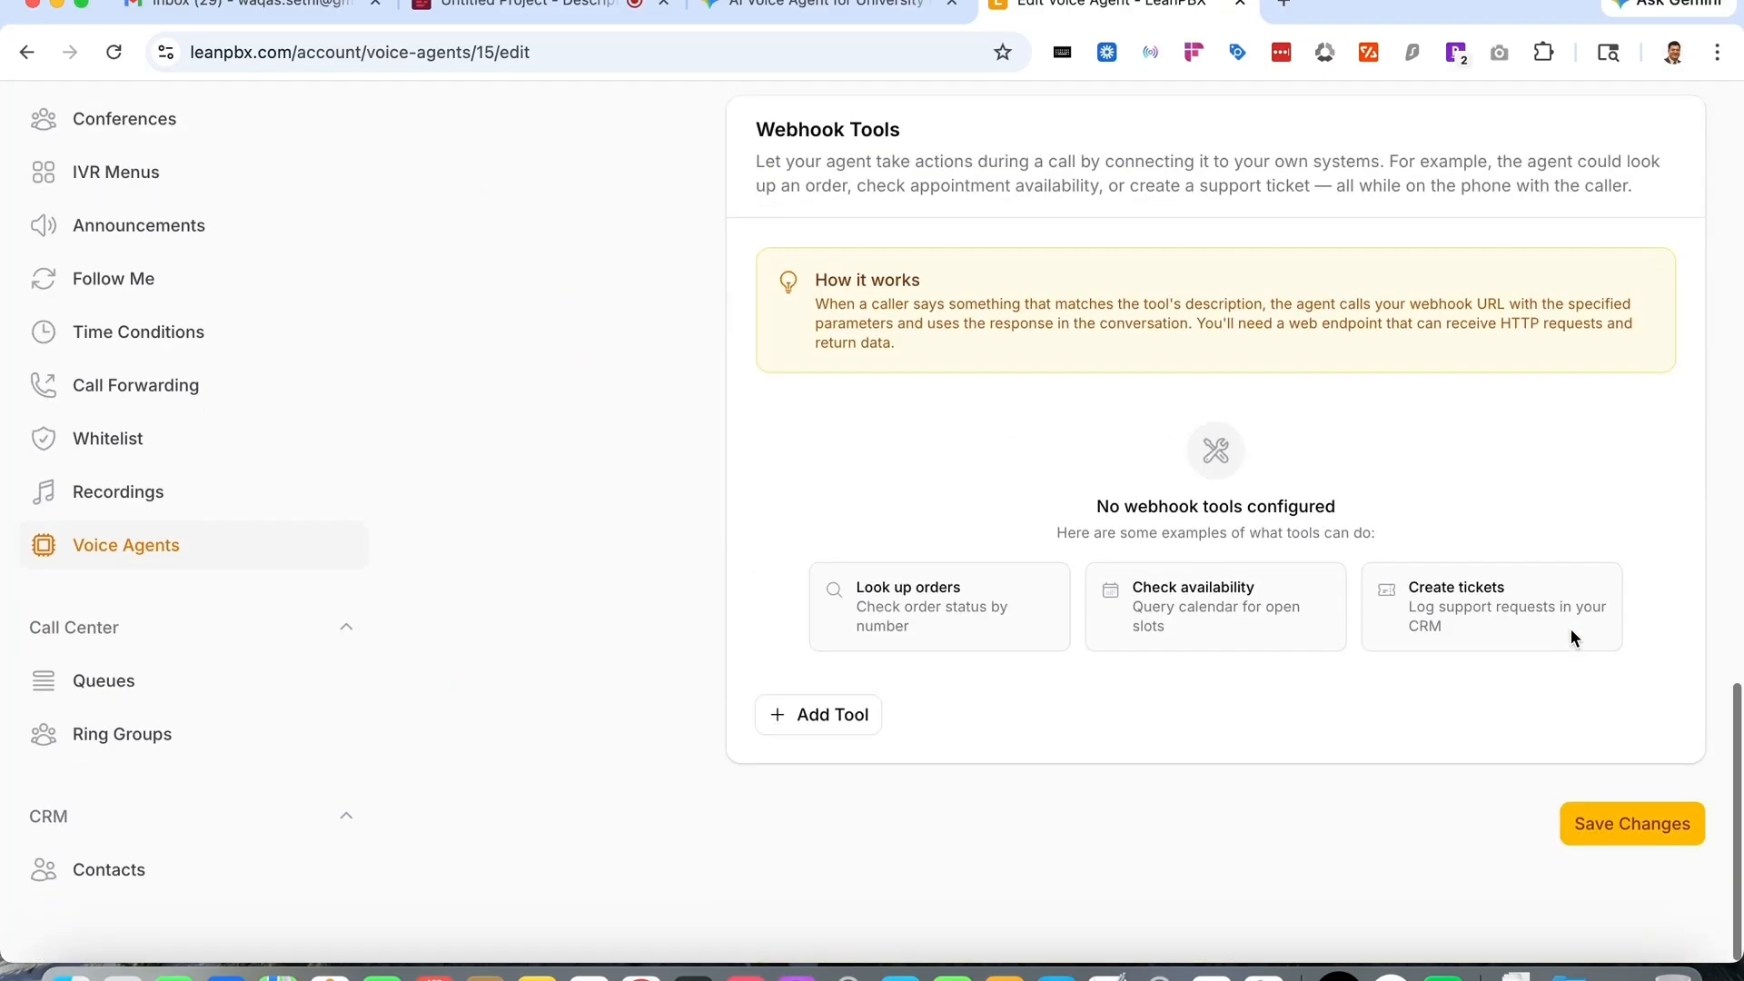
pyautogui.click(1611, 896)
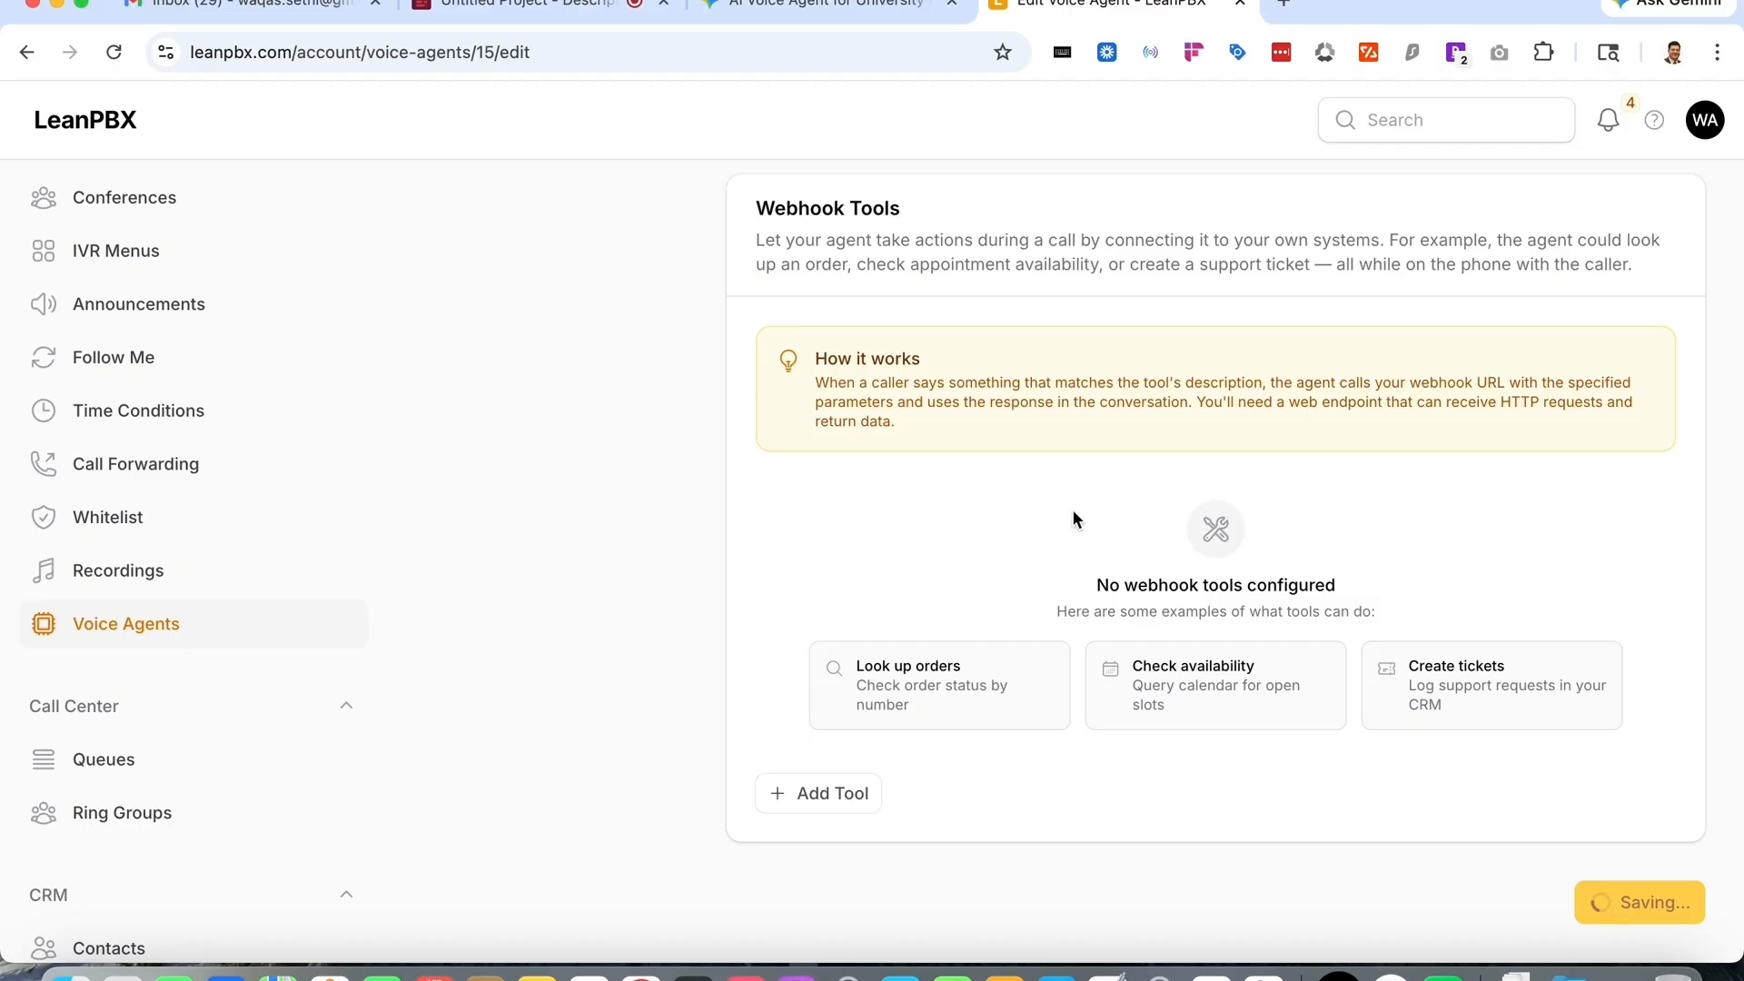
pyautogui.scroll(20, 1075, 489)
pyautogui.scroll(-1, 1075, 489)
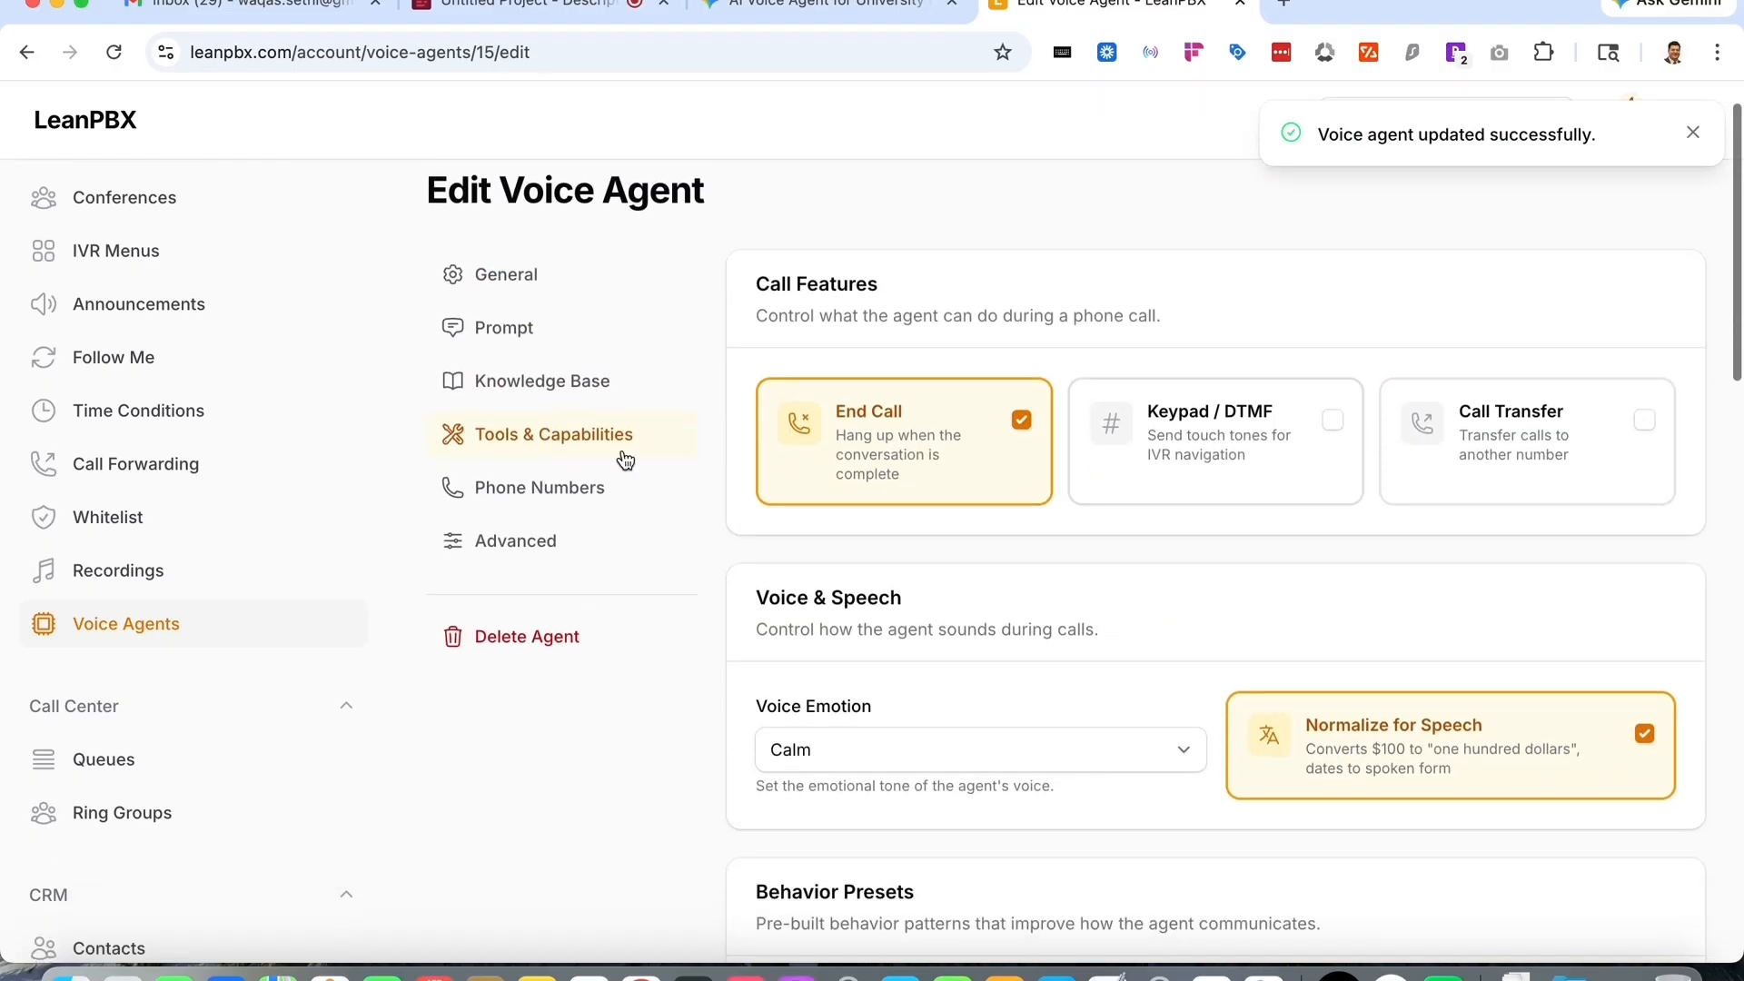
pyautogui.click(498, 486)
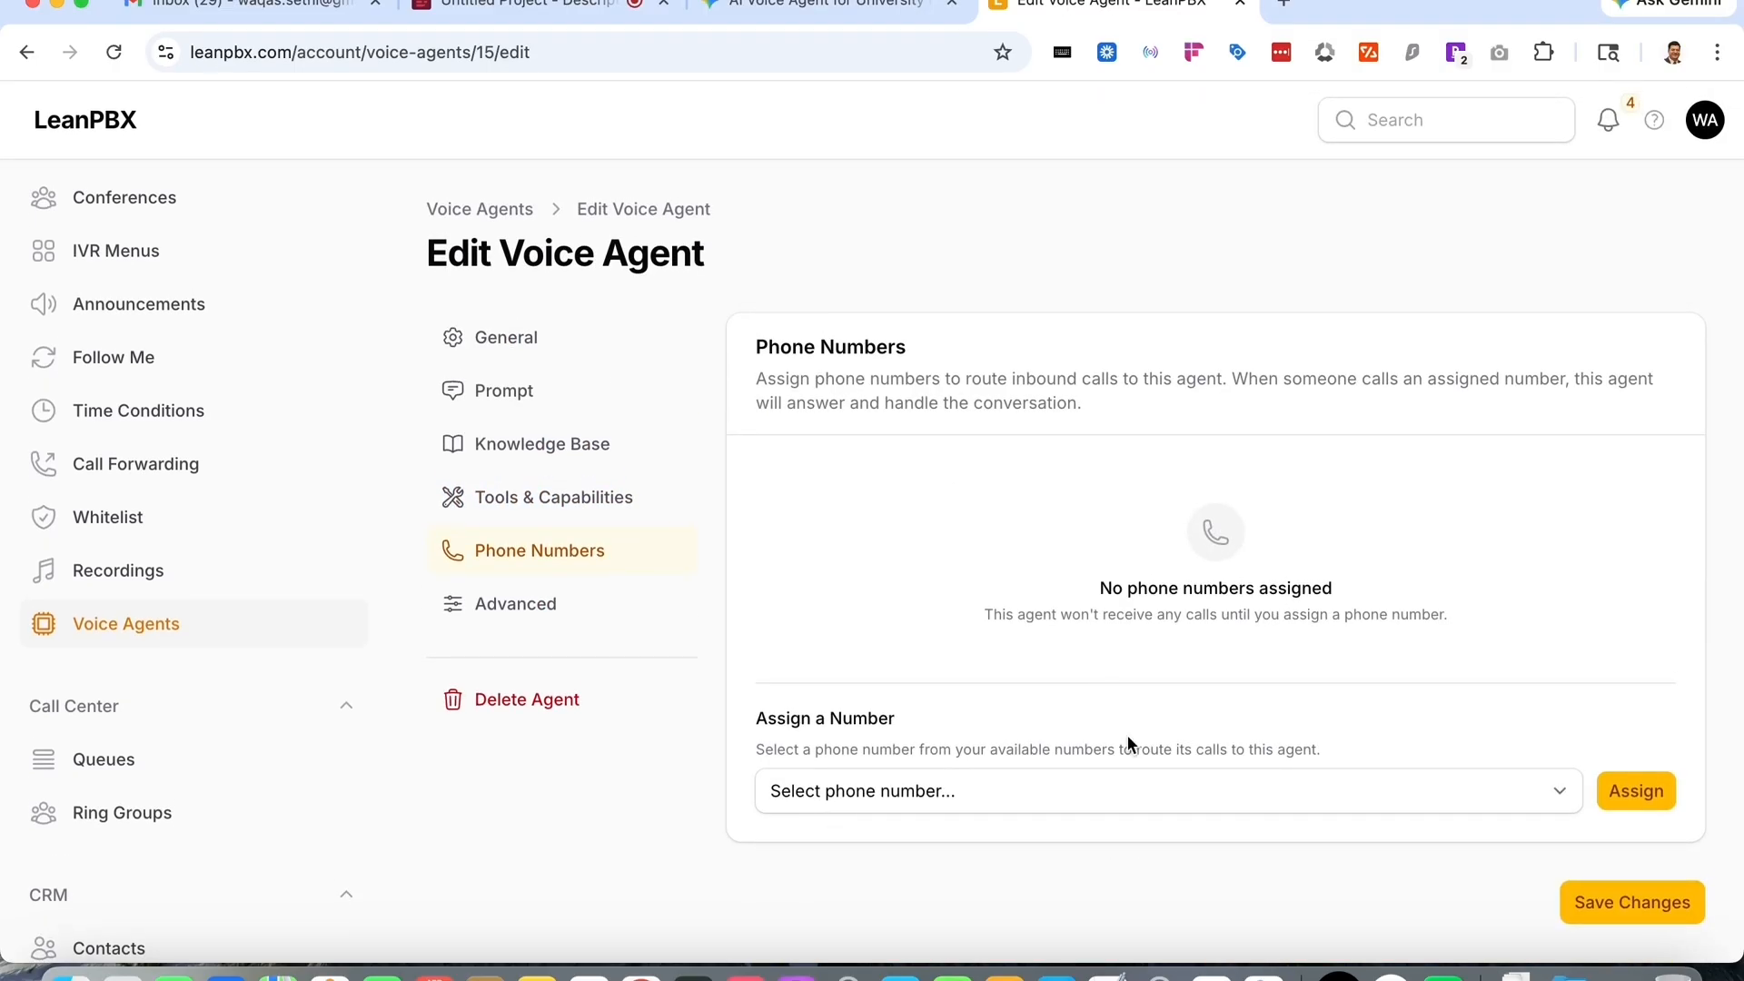
pyautogui.click(1147, 785)
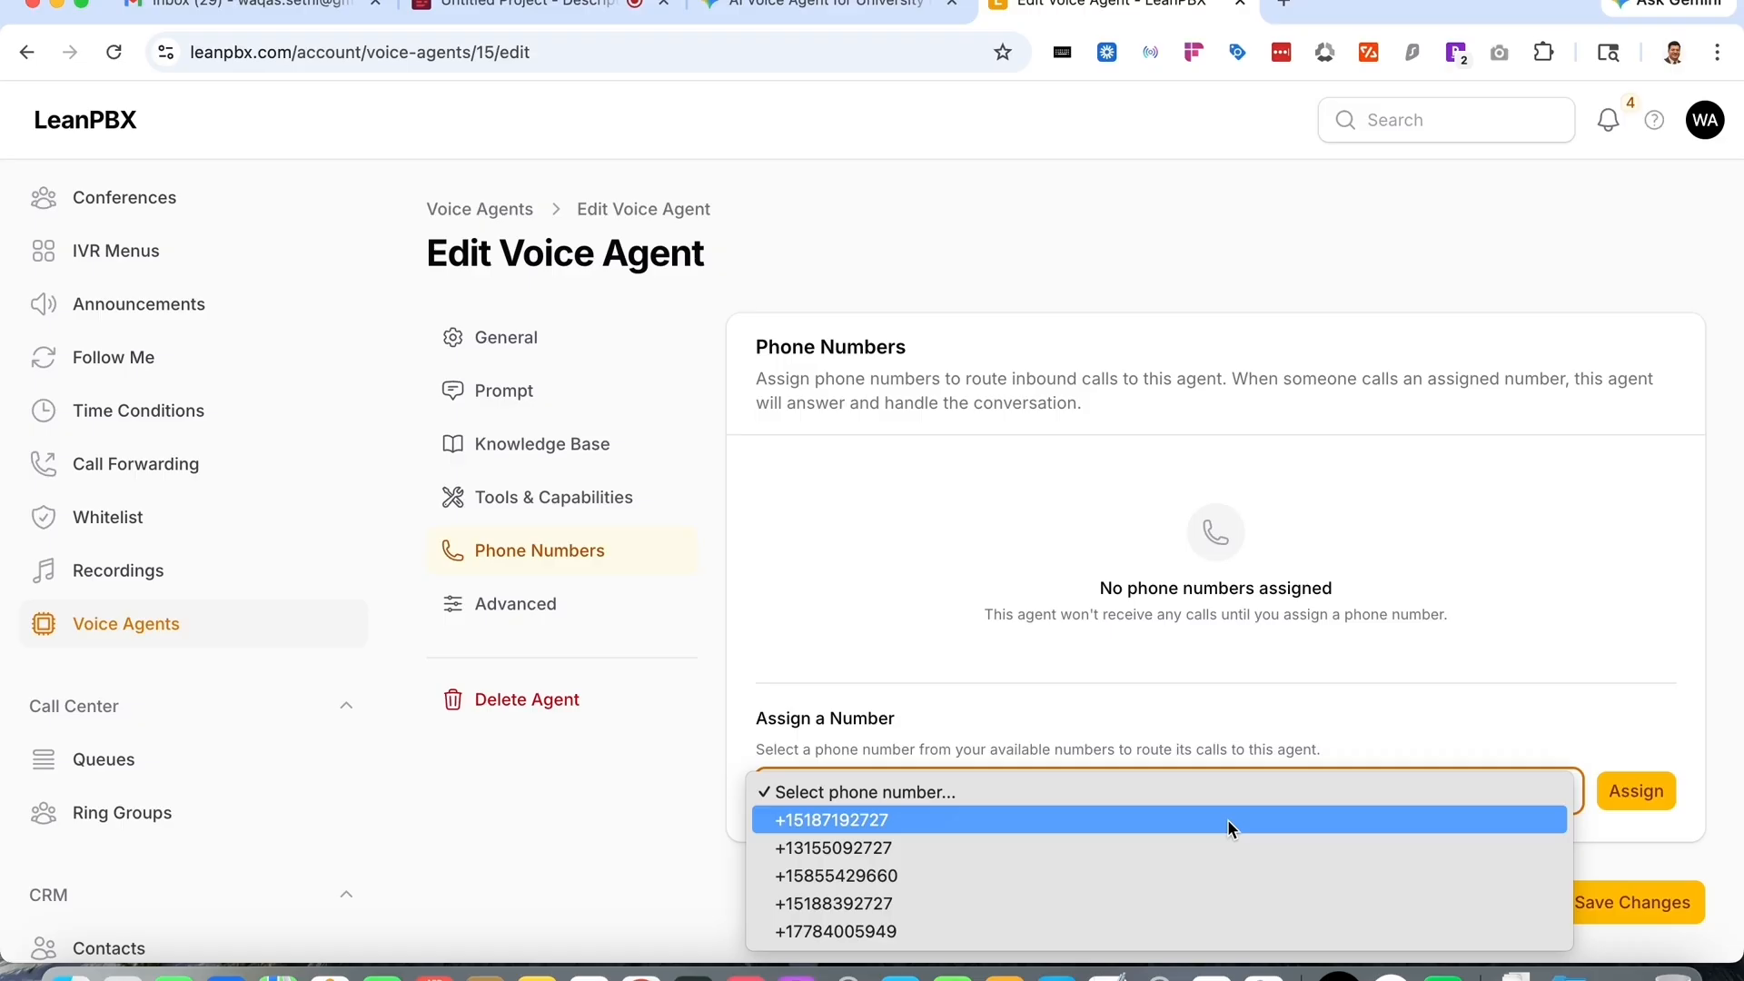
pyautogui.click(1246, 903)
pyautogui.click(1639, 786)
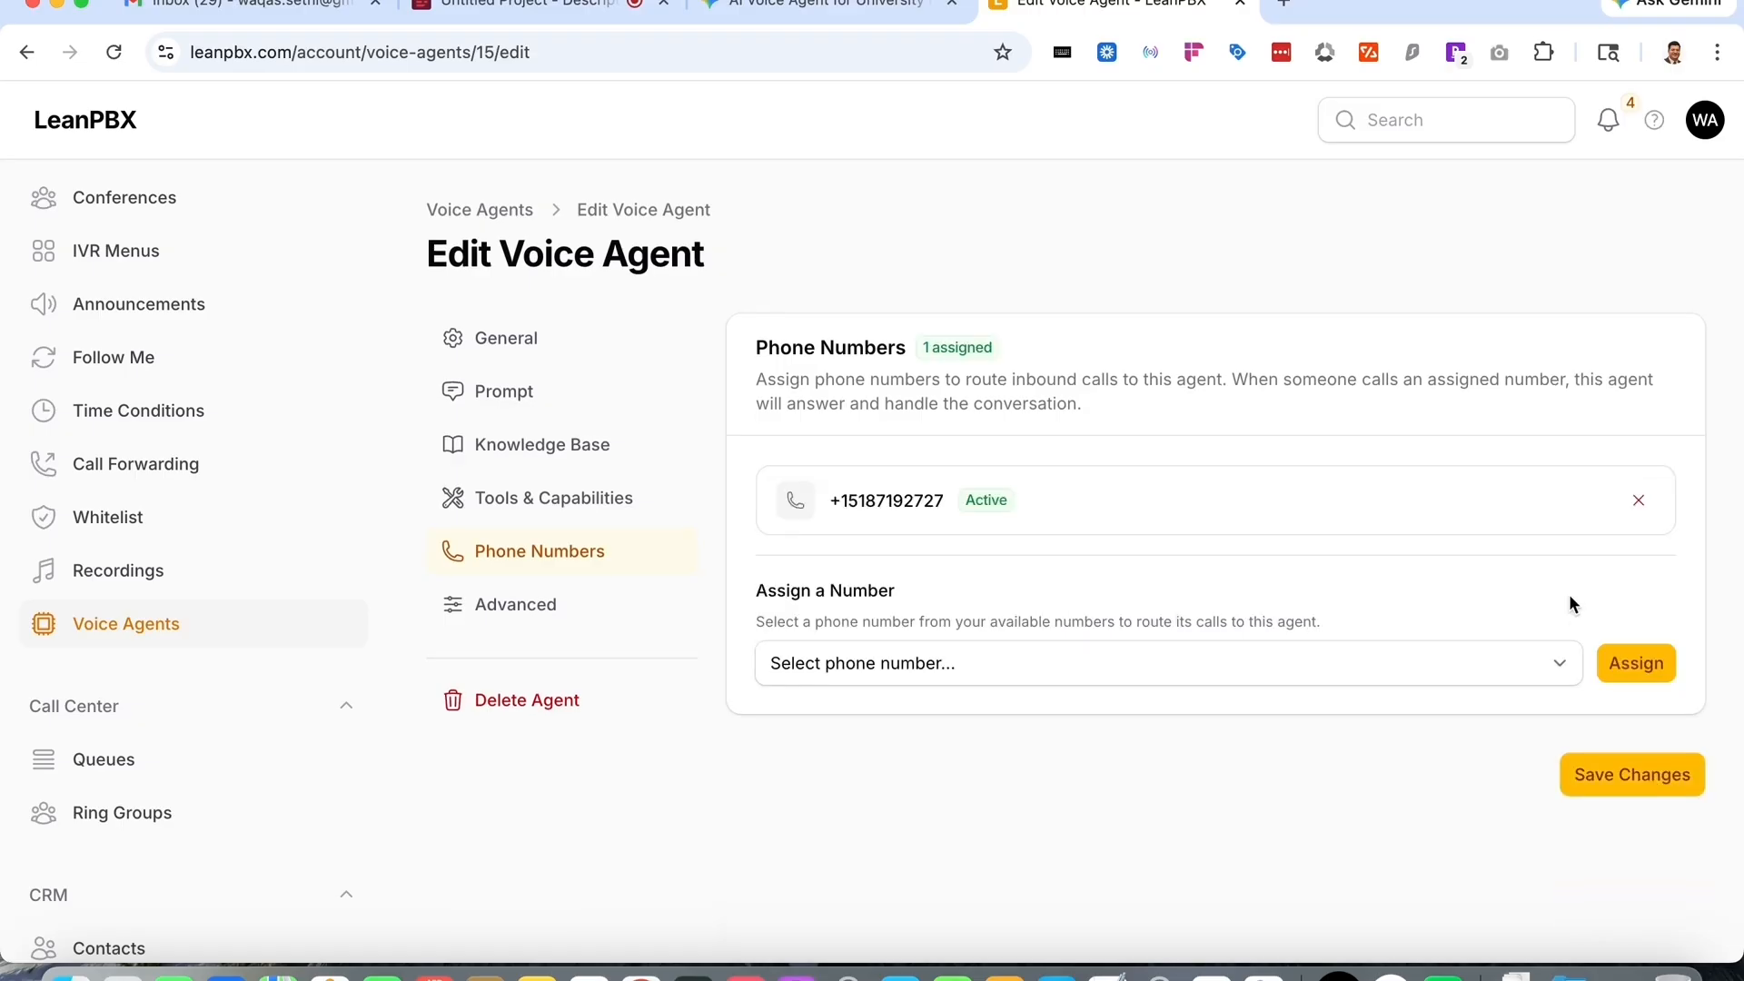
pyautogui.moveTo(945, 500); pyautogui.dragTo(832, 500)
pyautogui.rightClick(885, 503)
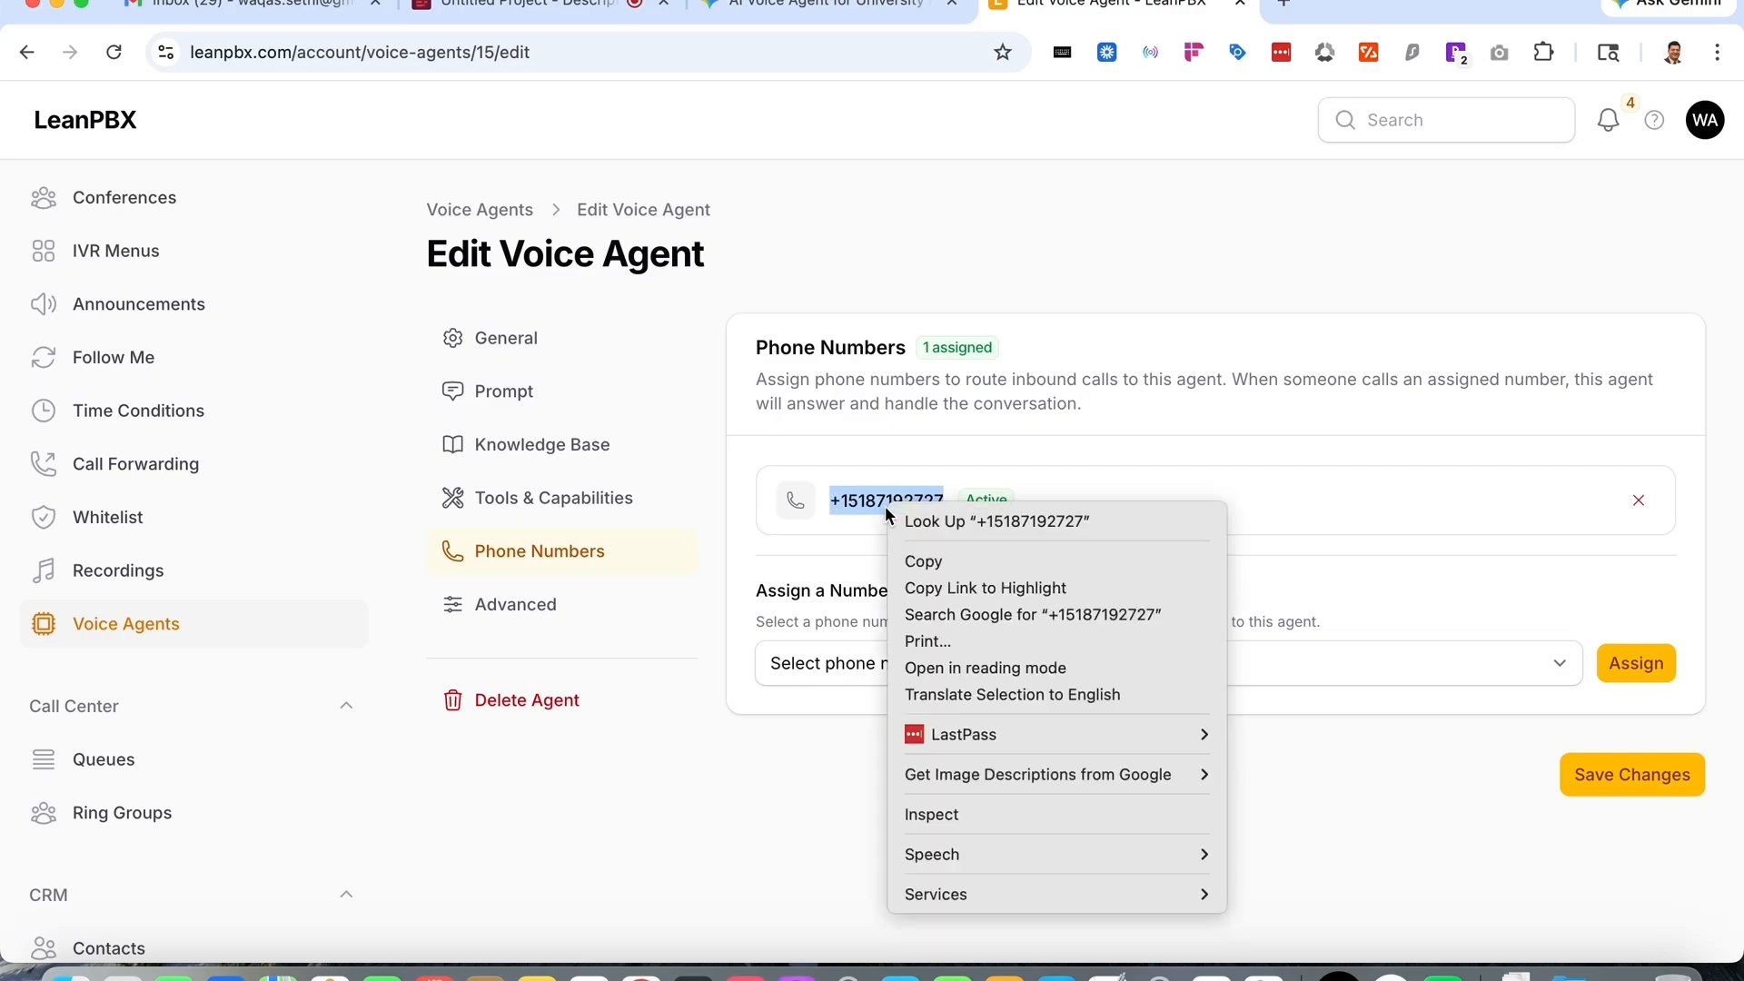
pyautogui.click(933, 559)
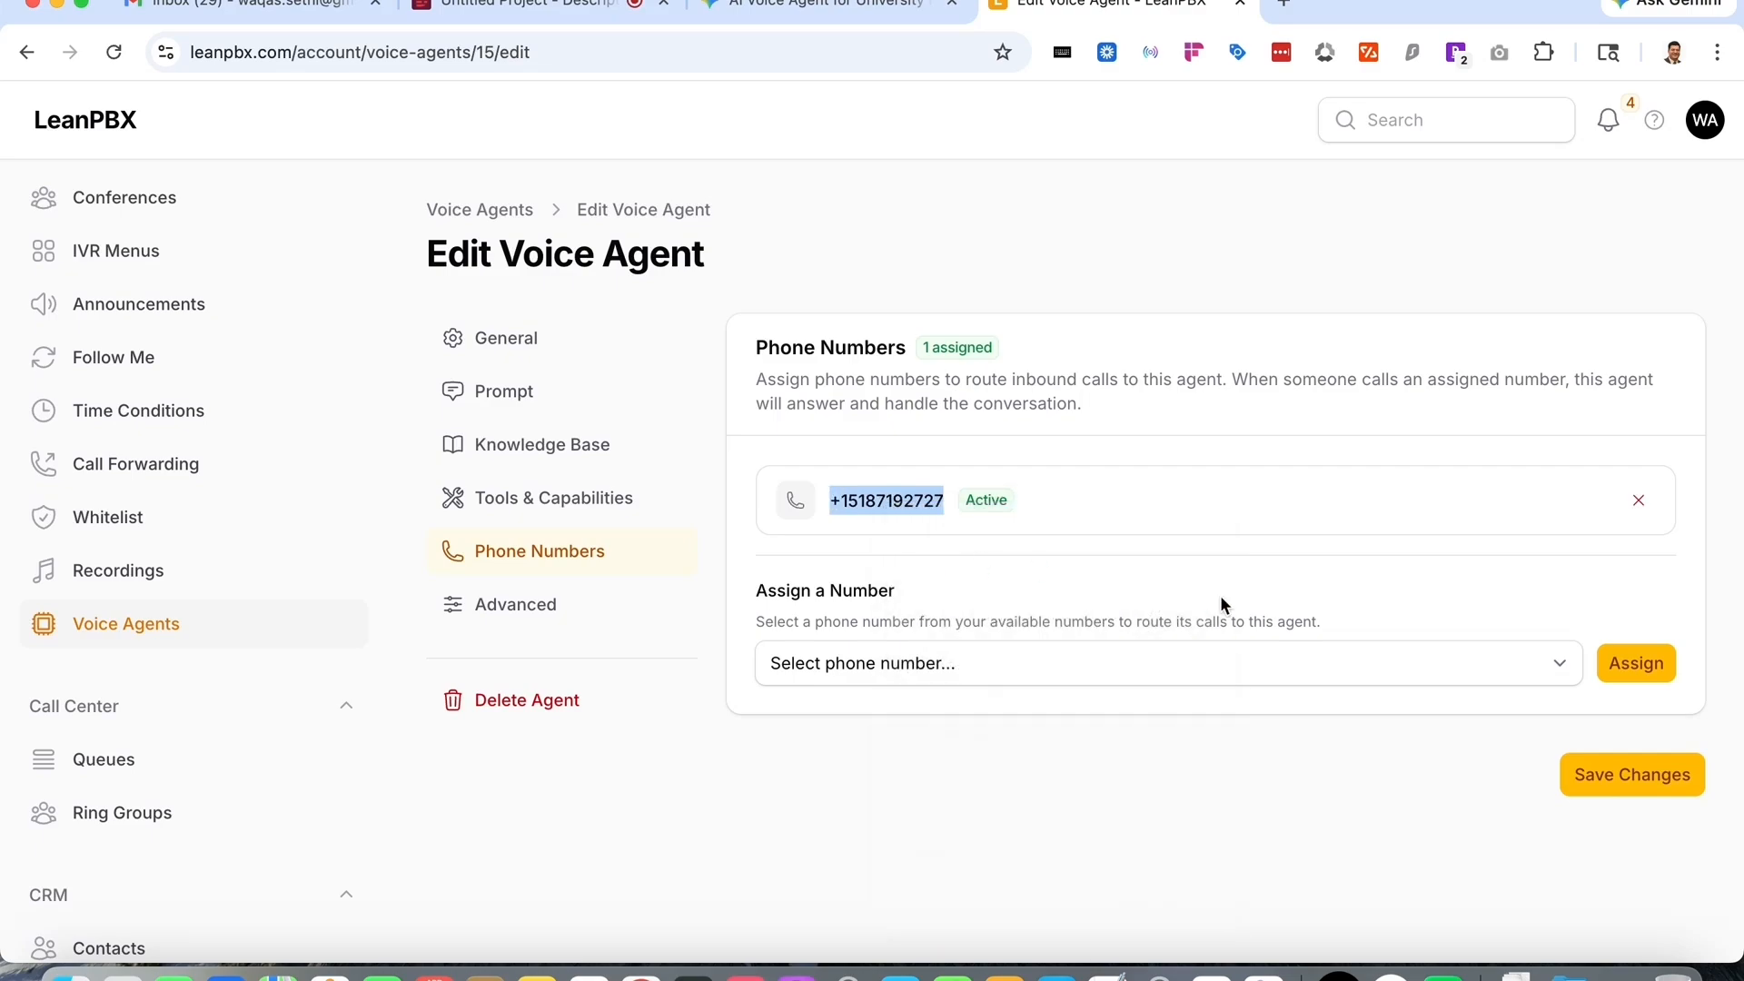
# - Save the voice agent's changes
pyautogui.scroll(8, 87, 401)
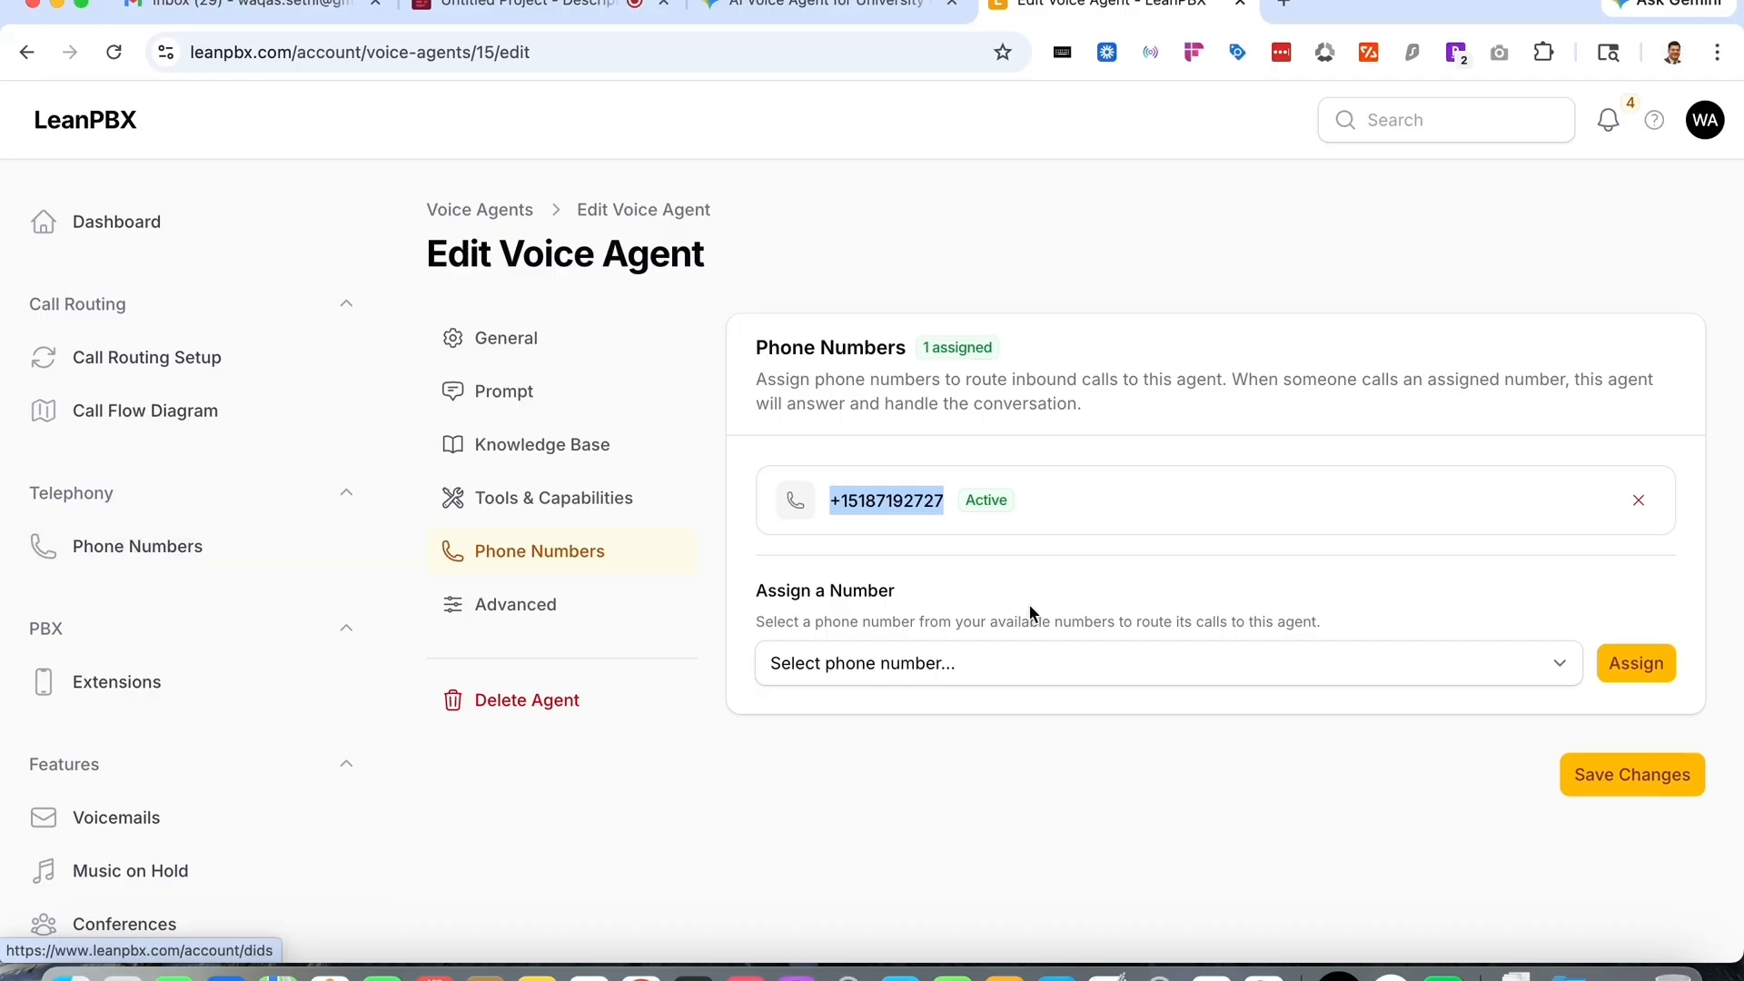
pyautogui.click(1670, 787)
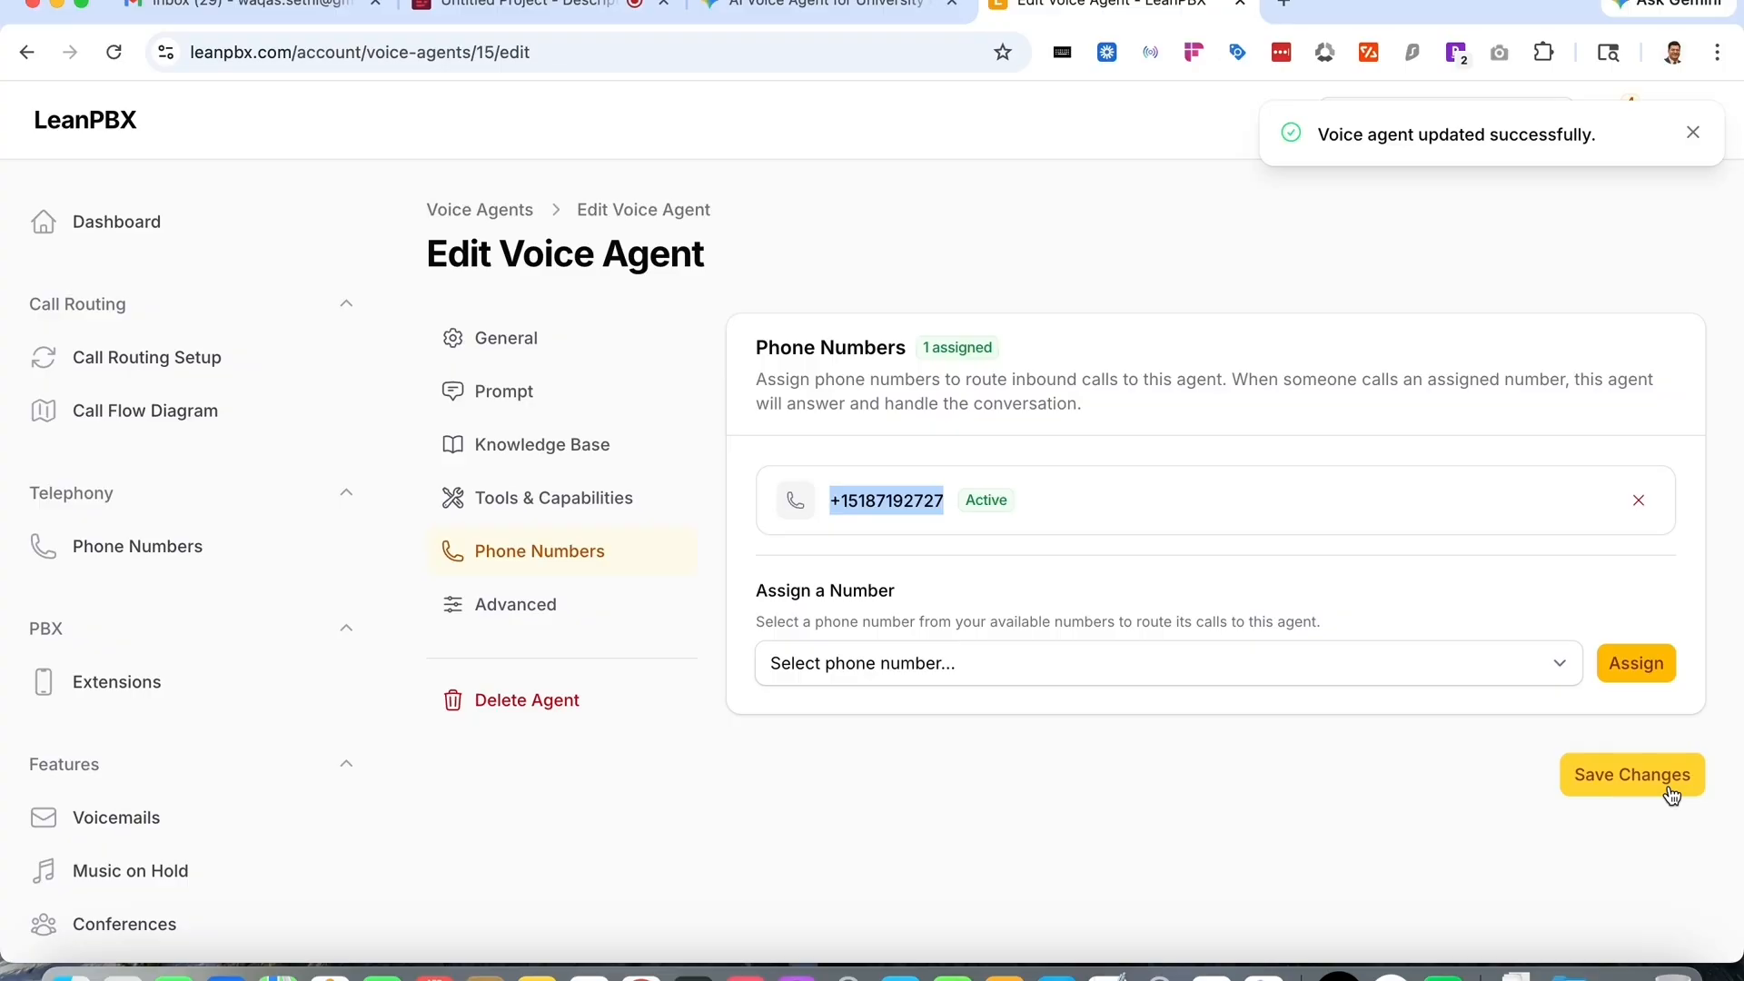
# - Open Google Voice in a new browser tab
pyautogui.click(1283, 5)
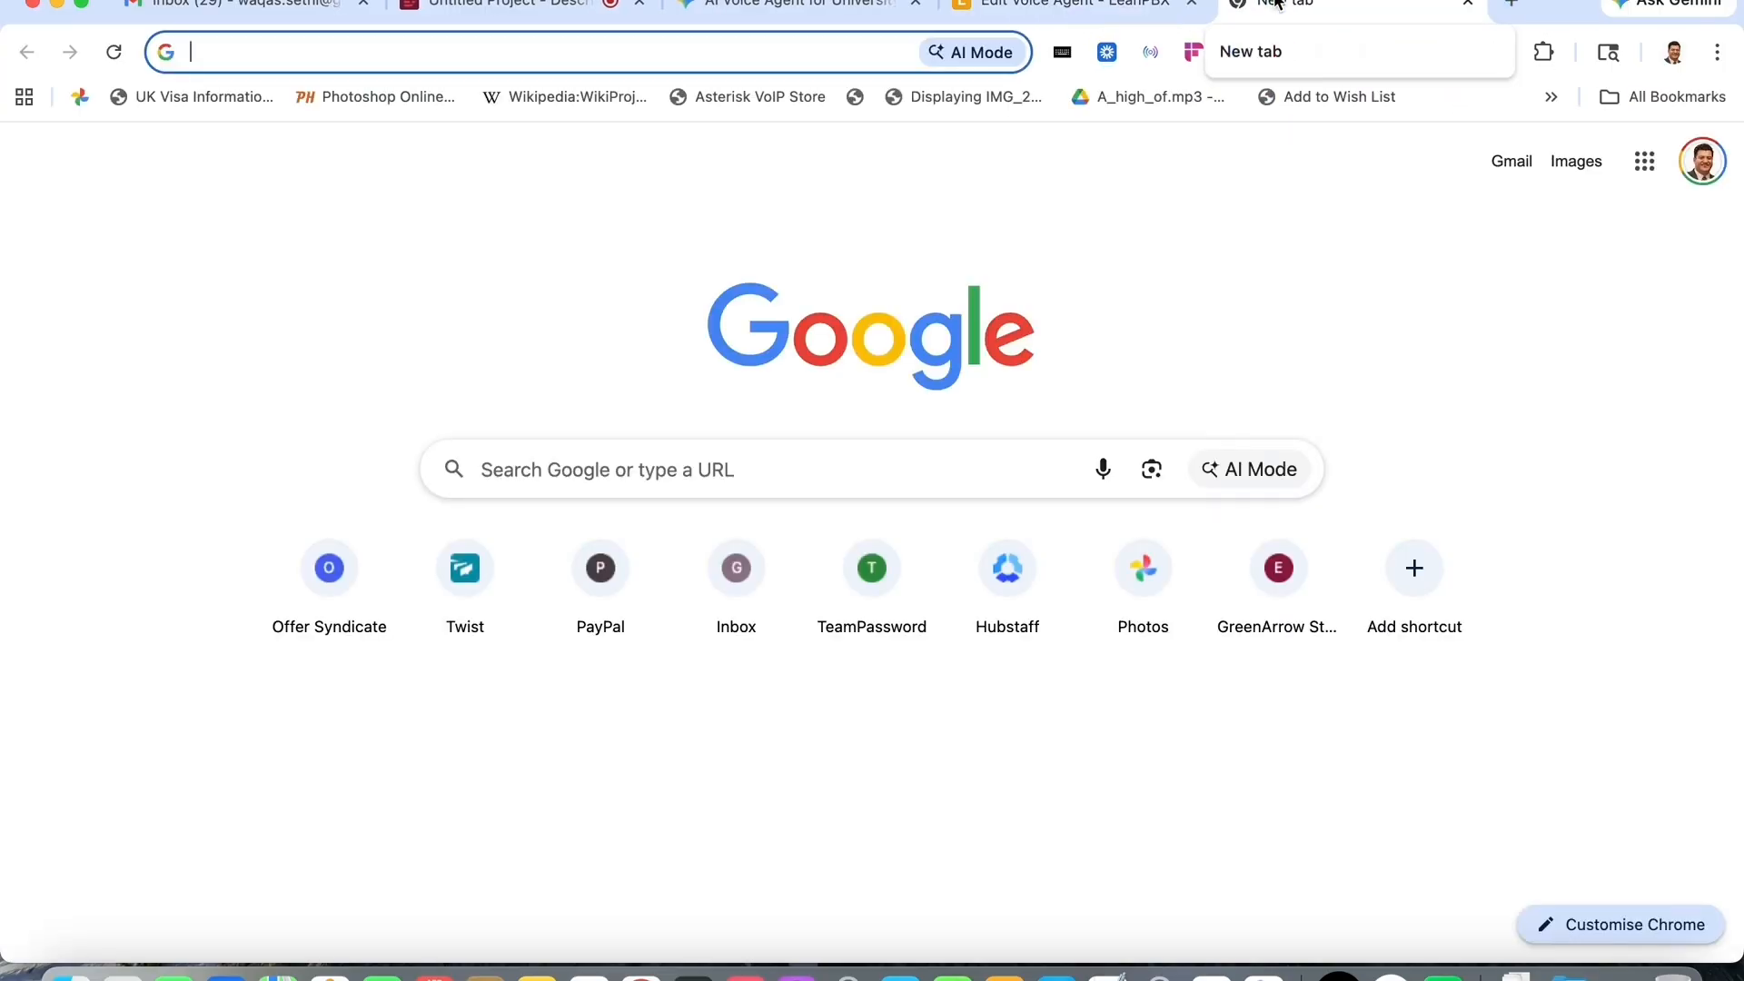
pyautogui.write('voic')
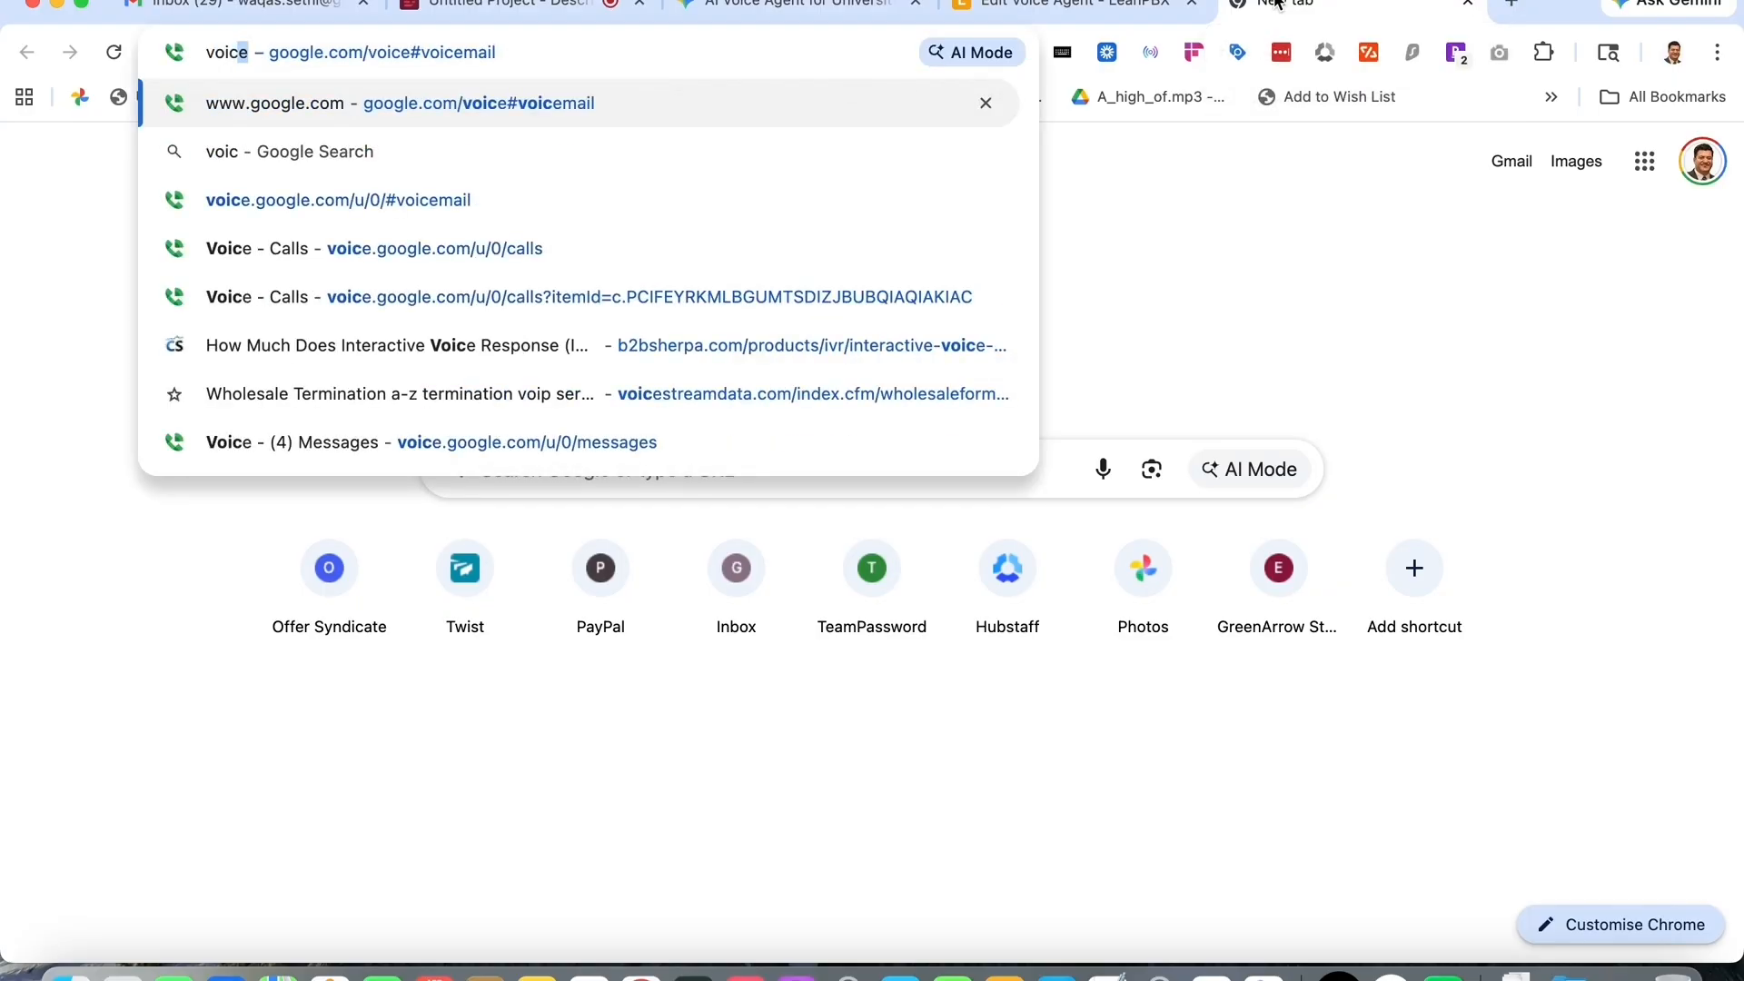
pyautogui.press('Return')
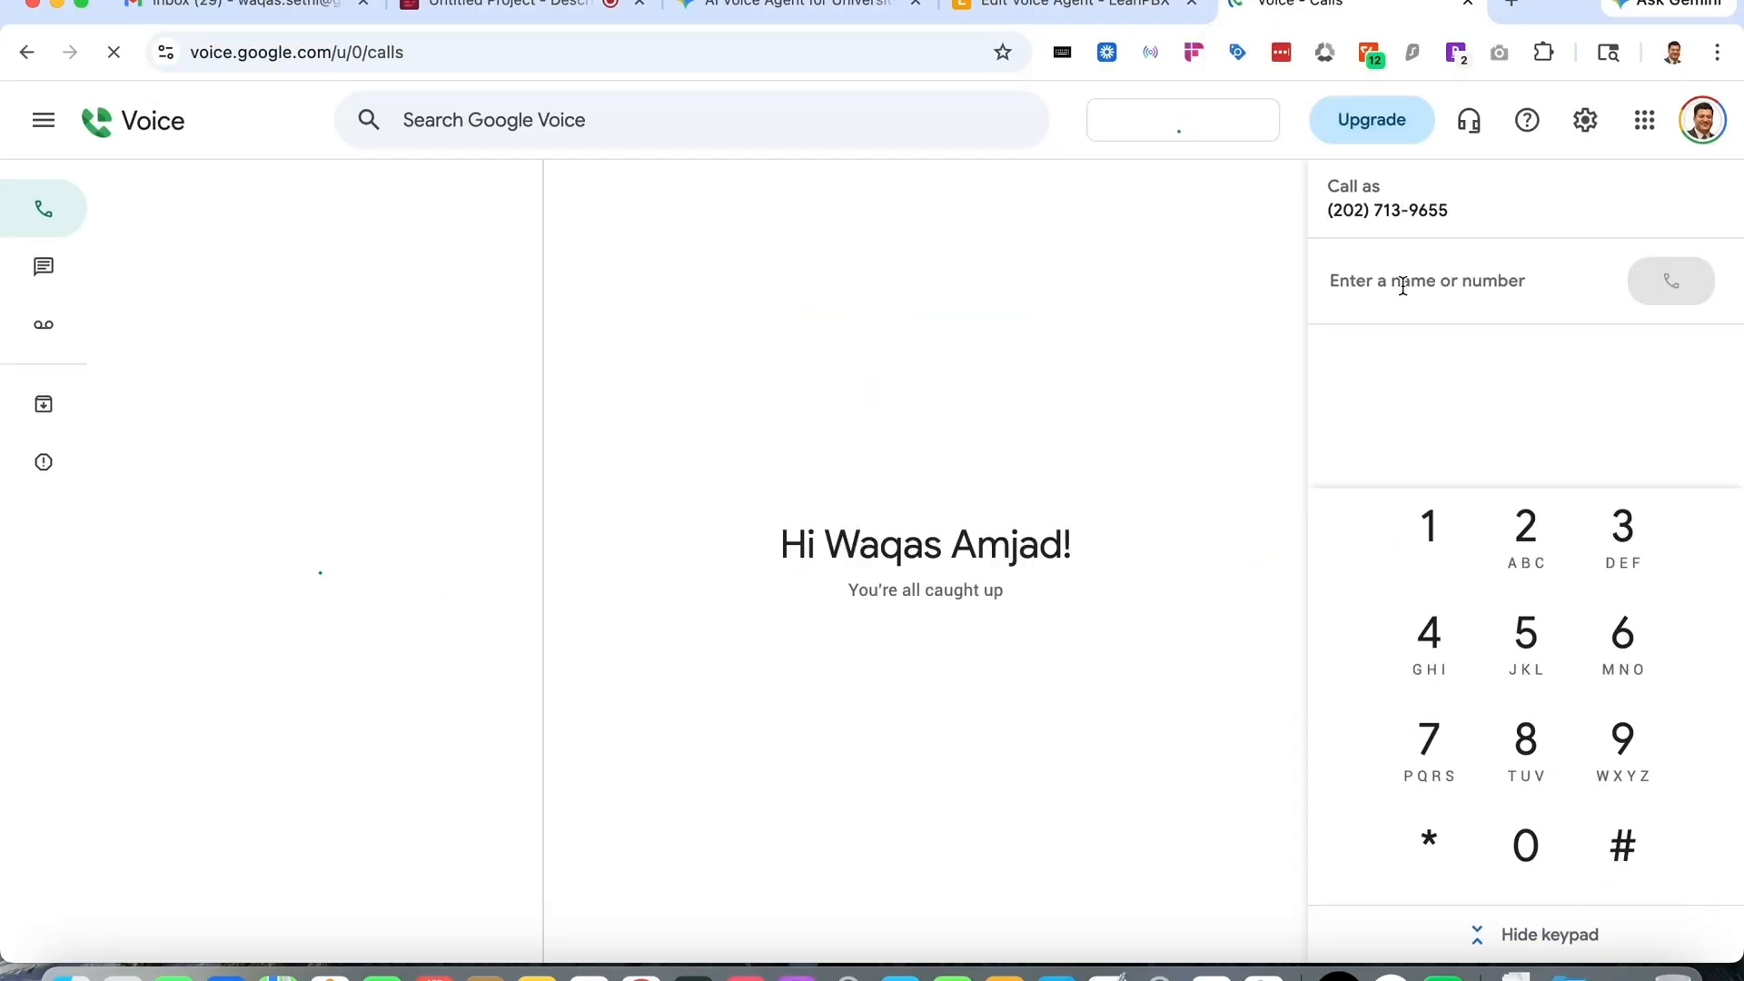
pyautogui.click(1401, 284)
pyautogui.press('super+v')
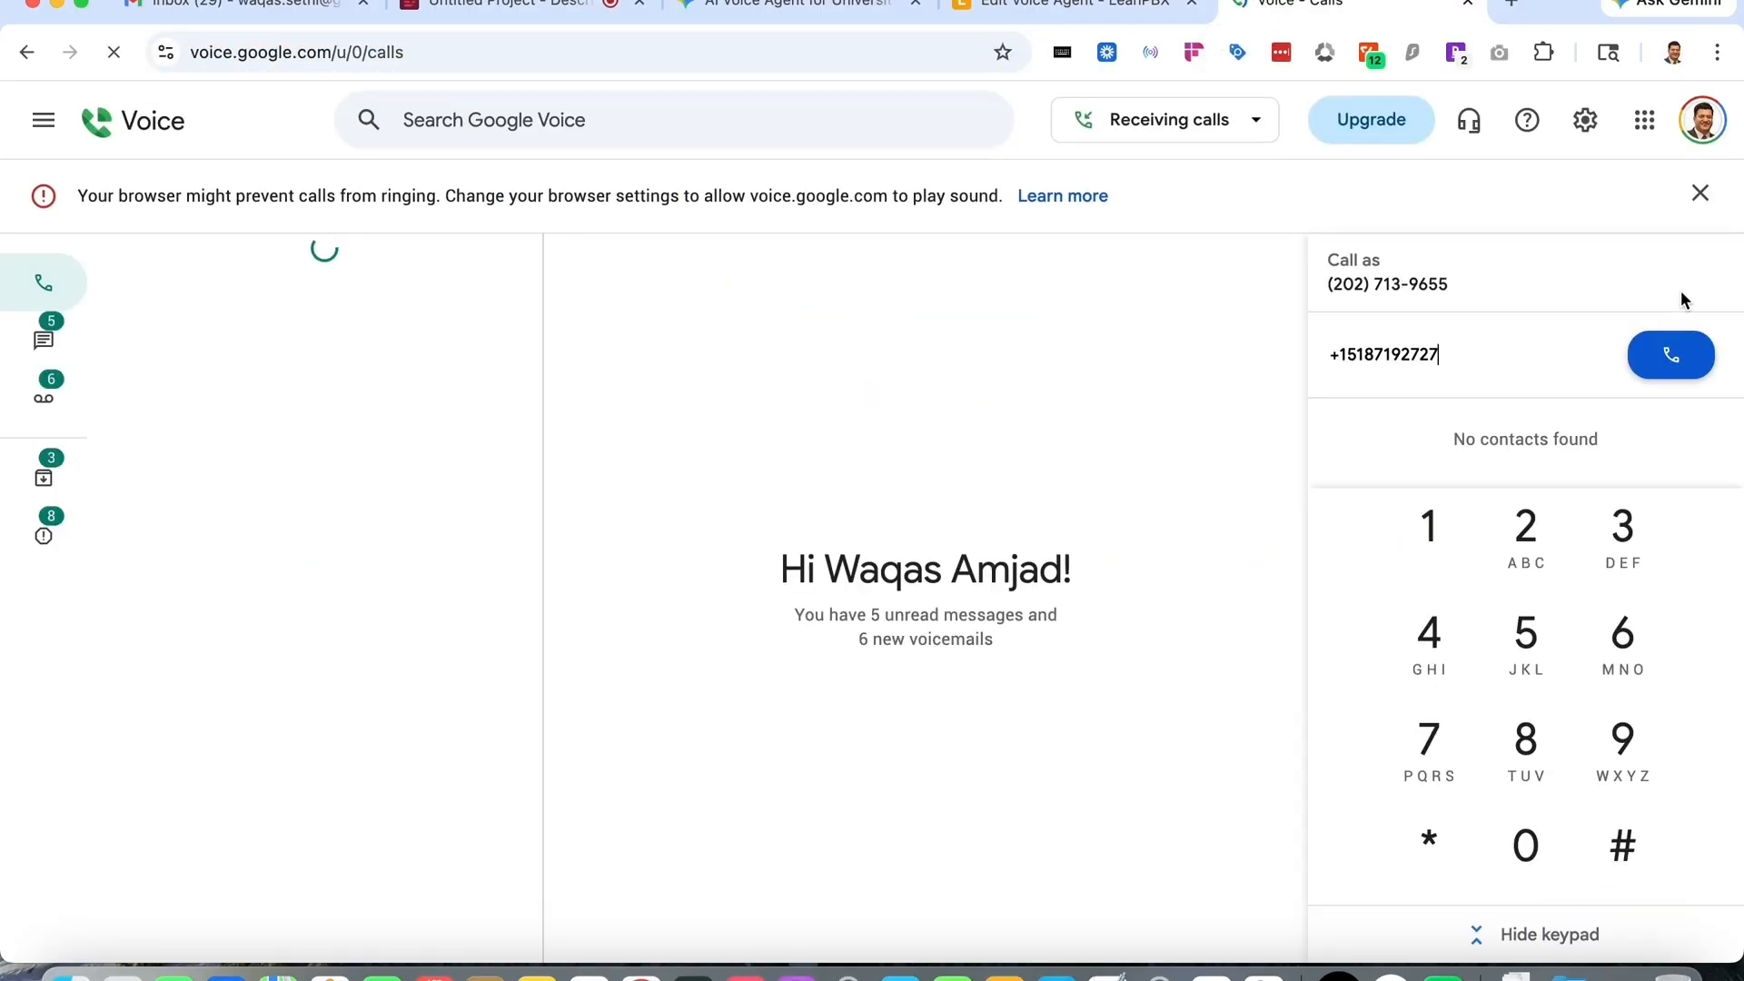
pyautogui.click(1672, 358)
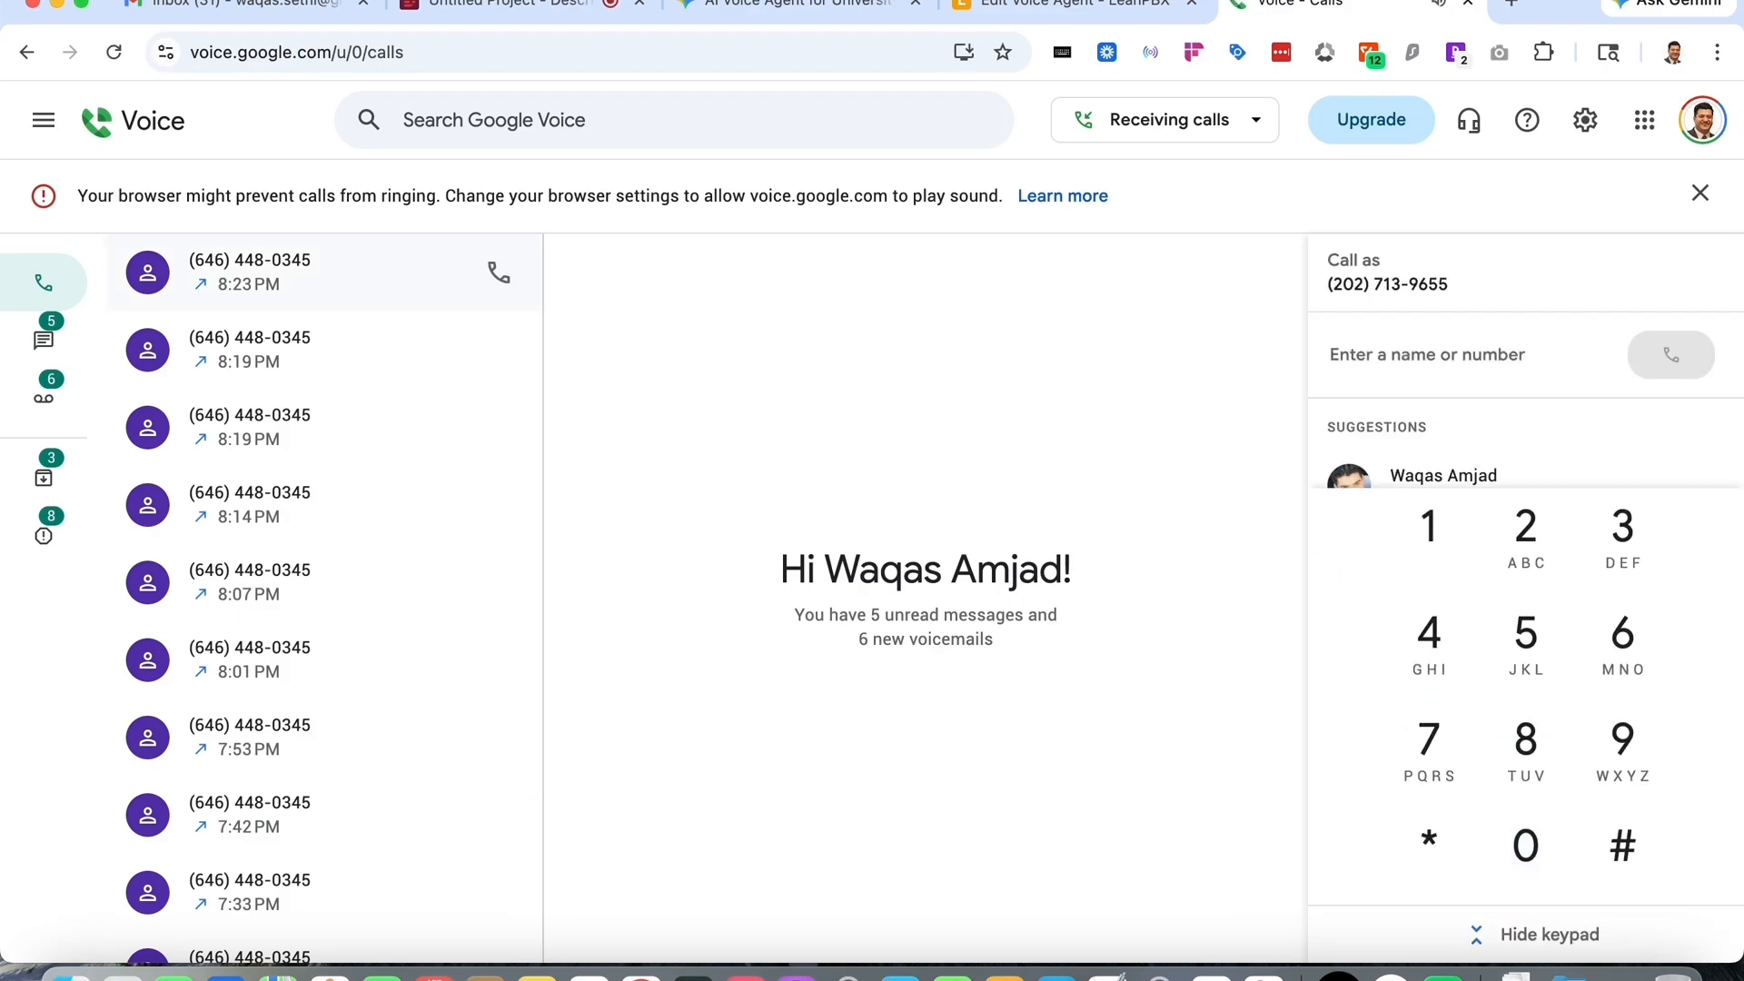
pyautogui.click(1076, 16)
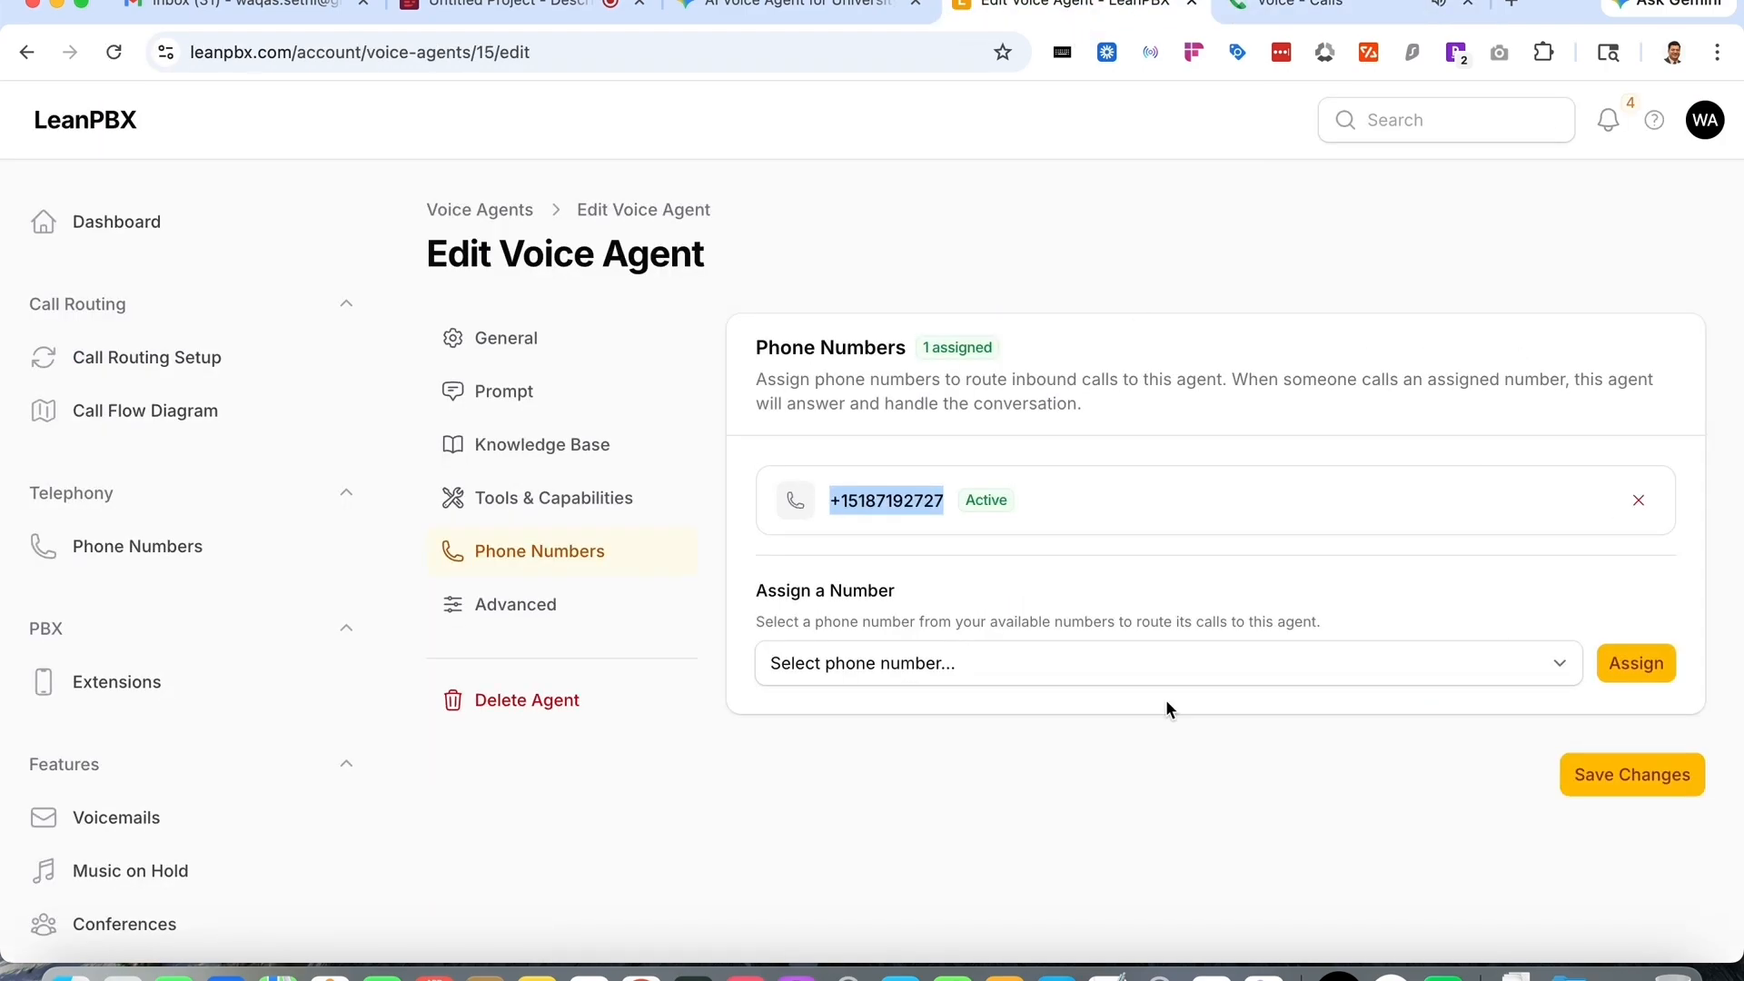